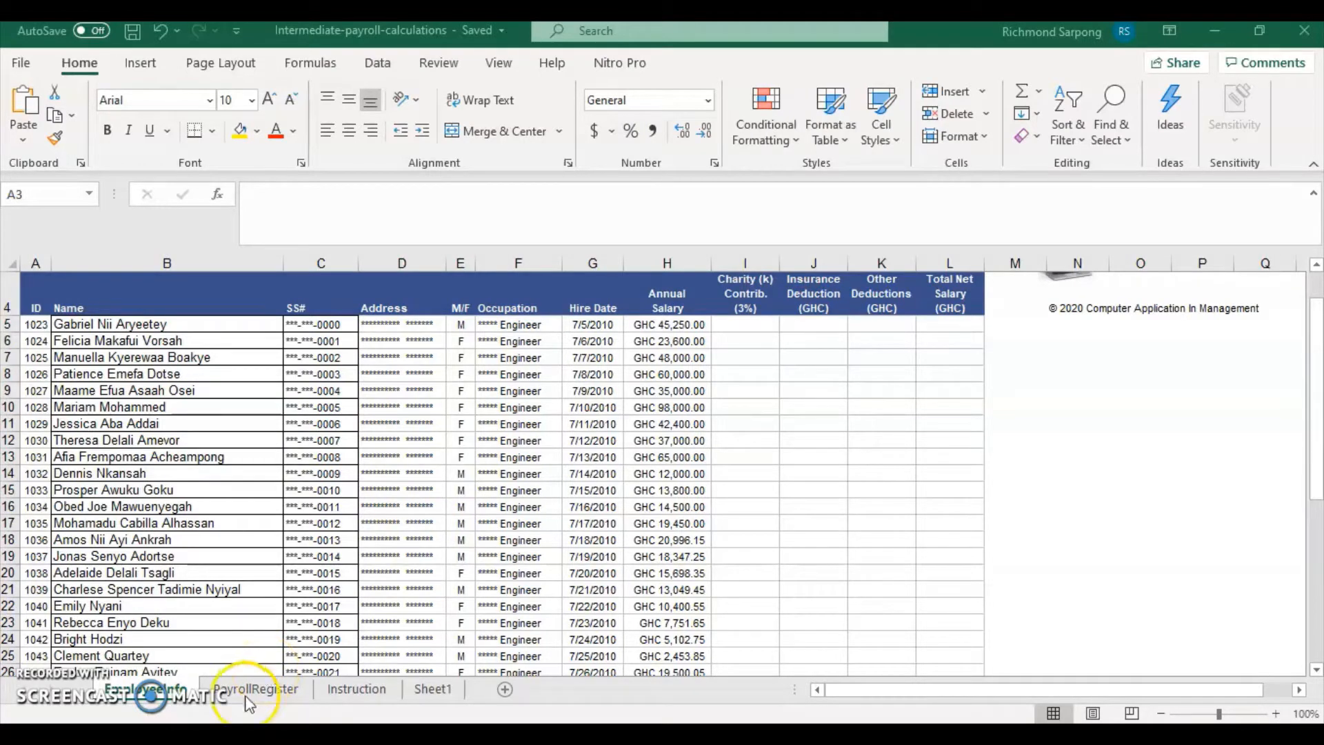
Look over the PayrollRegister sheet, including its hours, withholdings and deductions columns down through the employee rows.
left_click(254, 688)
left_click(167, 689)
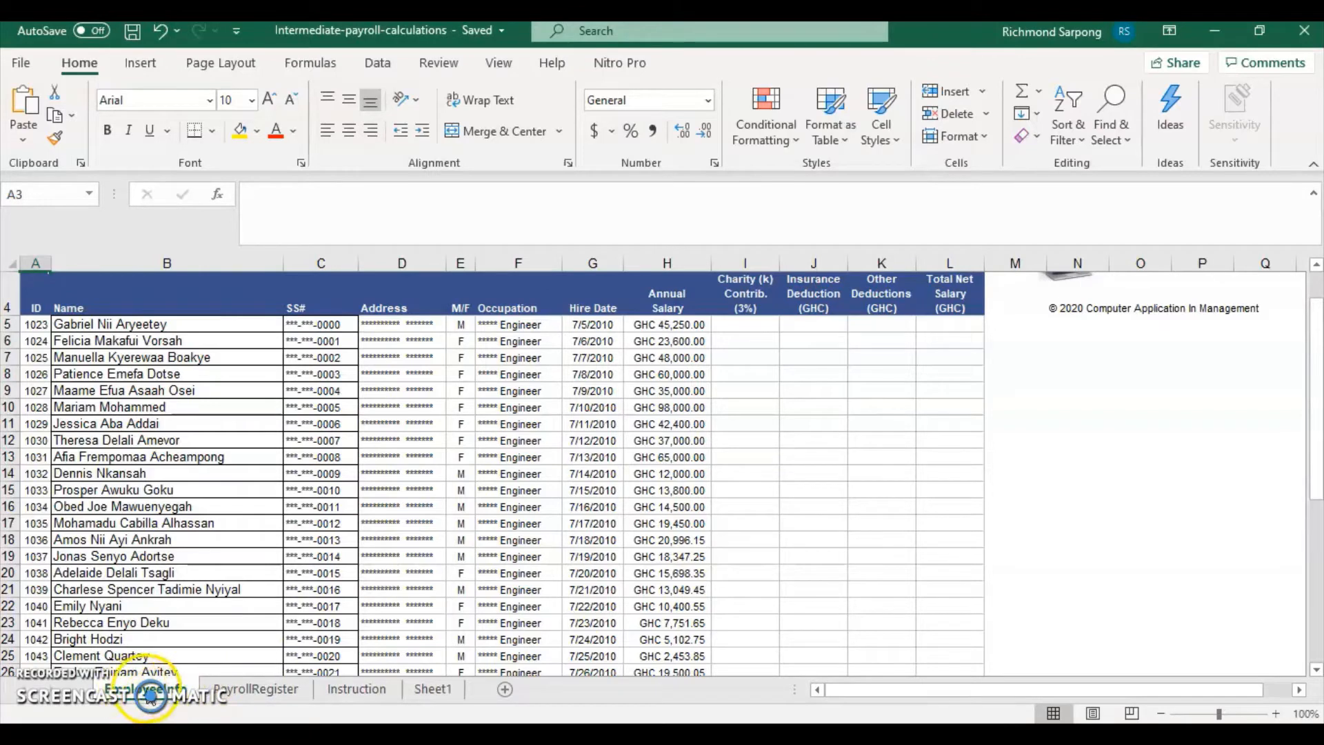
left_click(279, 700)
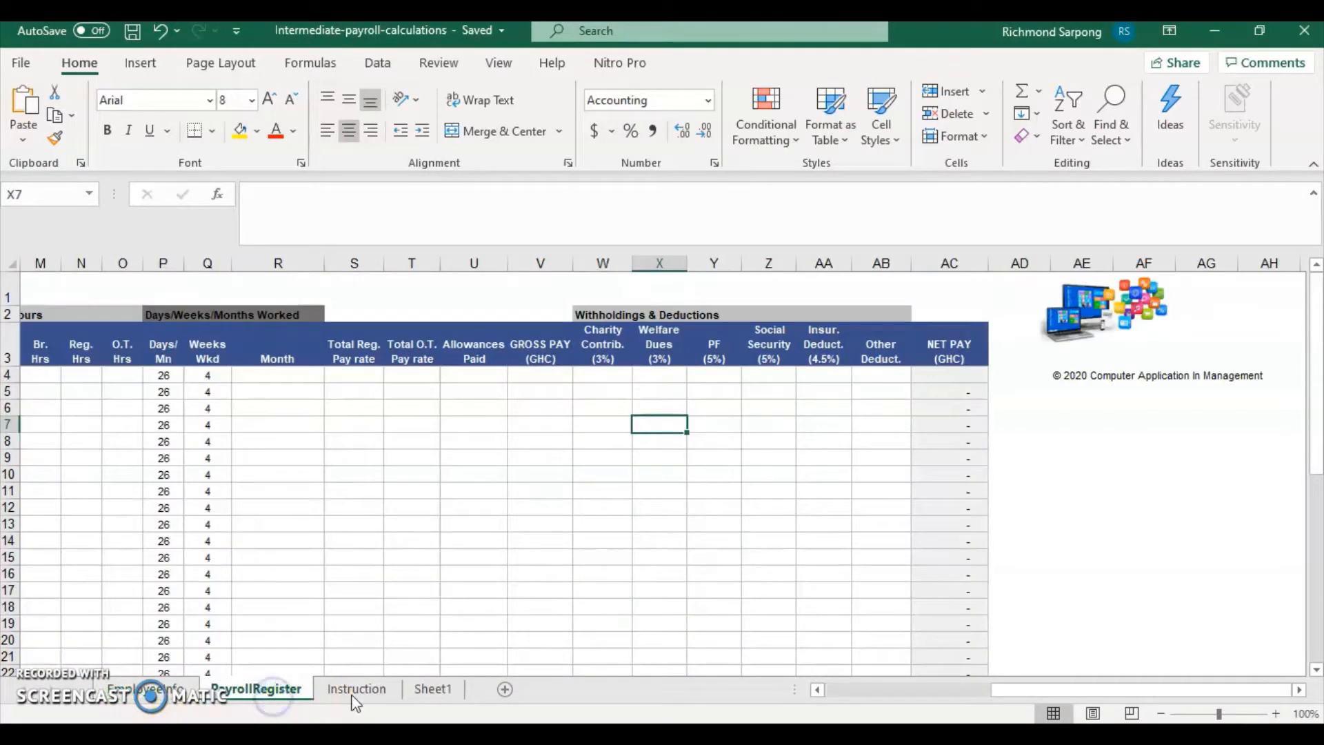
left_click(817, 690)
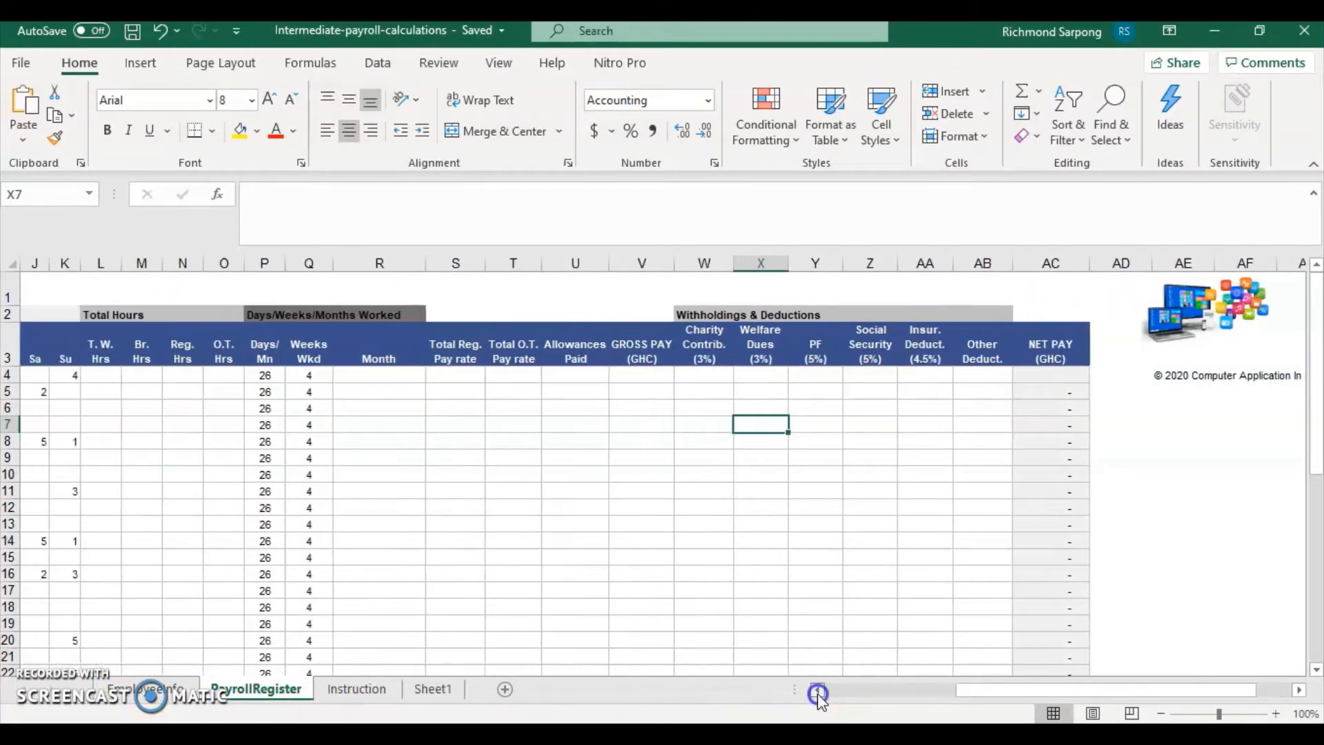
scroll(738, 523, "down", 7)
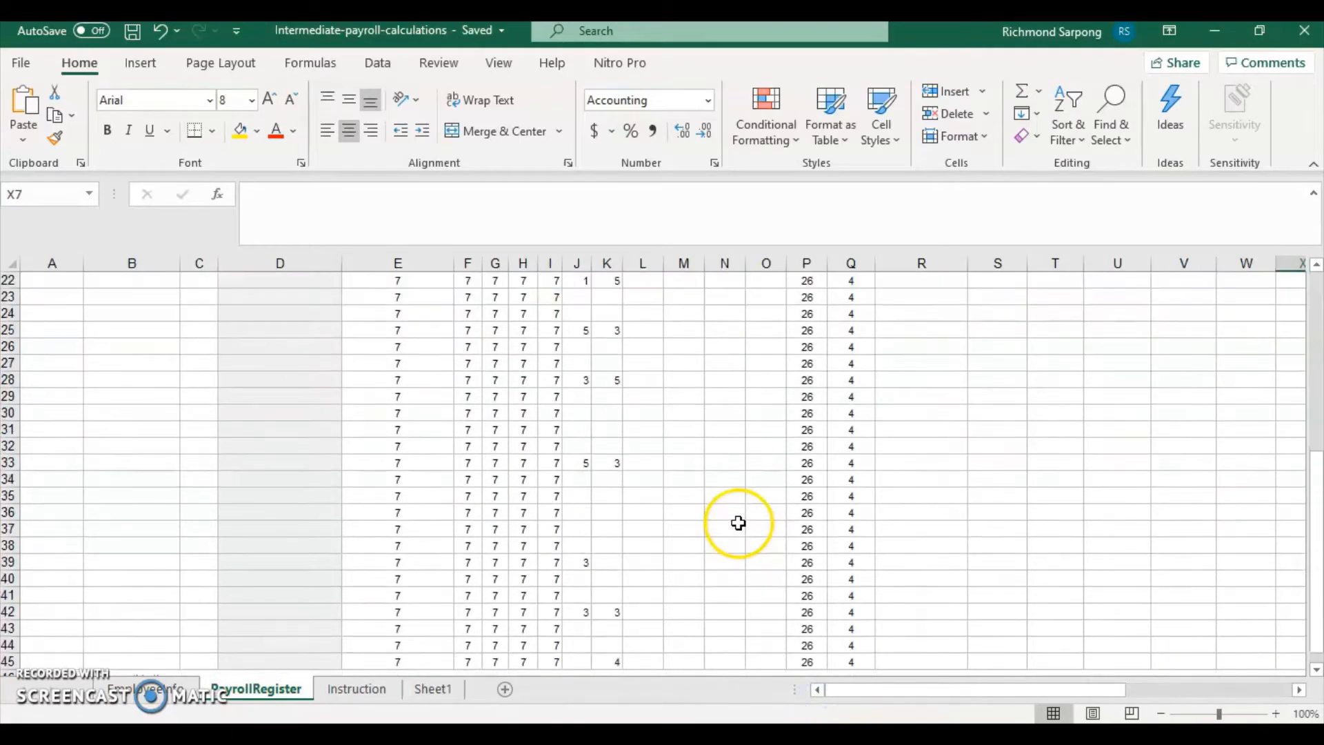
scroll(738, 523, "down", 4)
scroll(815, 487, "up", 12)
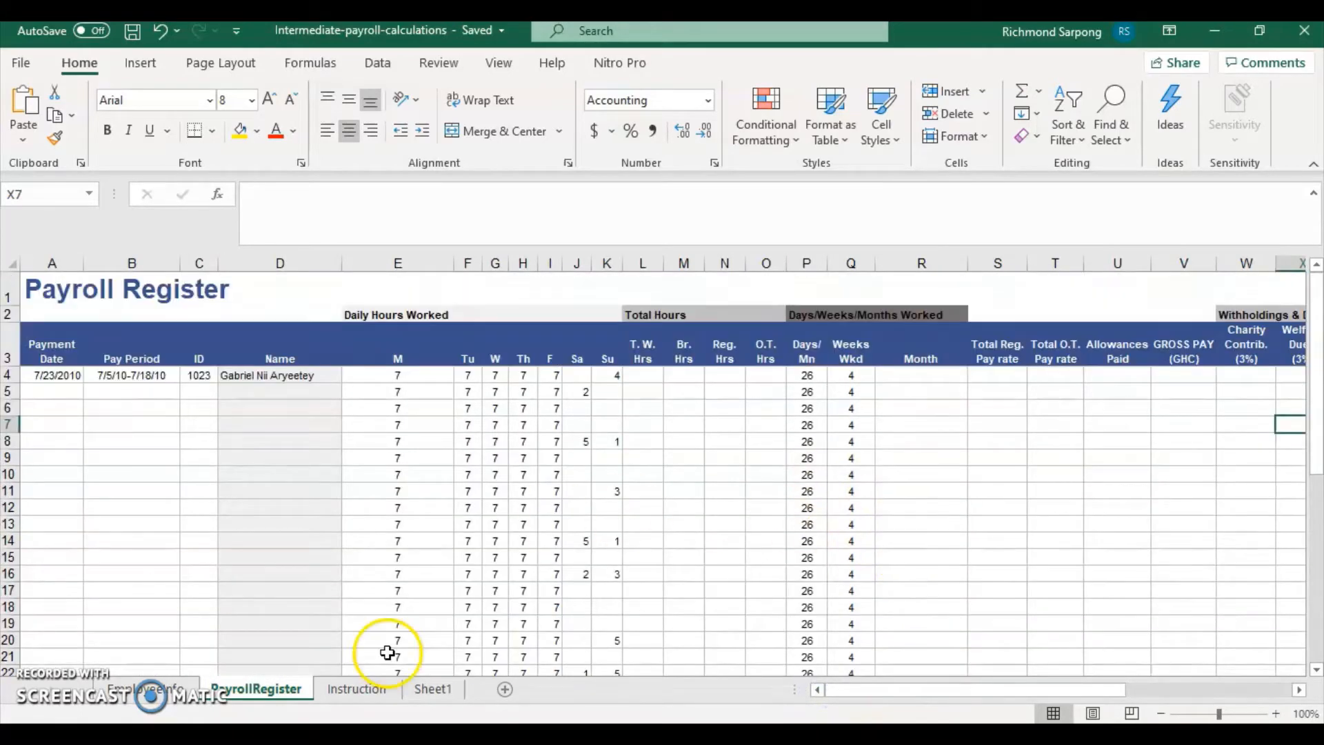
Read the tasks on the Instruction sheet for the EmployeeInfo and PayrollRegister sheets, comparing them with those sheets.
left_click(355, 688)
scroll(142, 493, "down", 3)
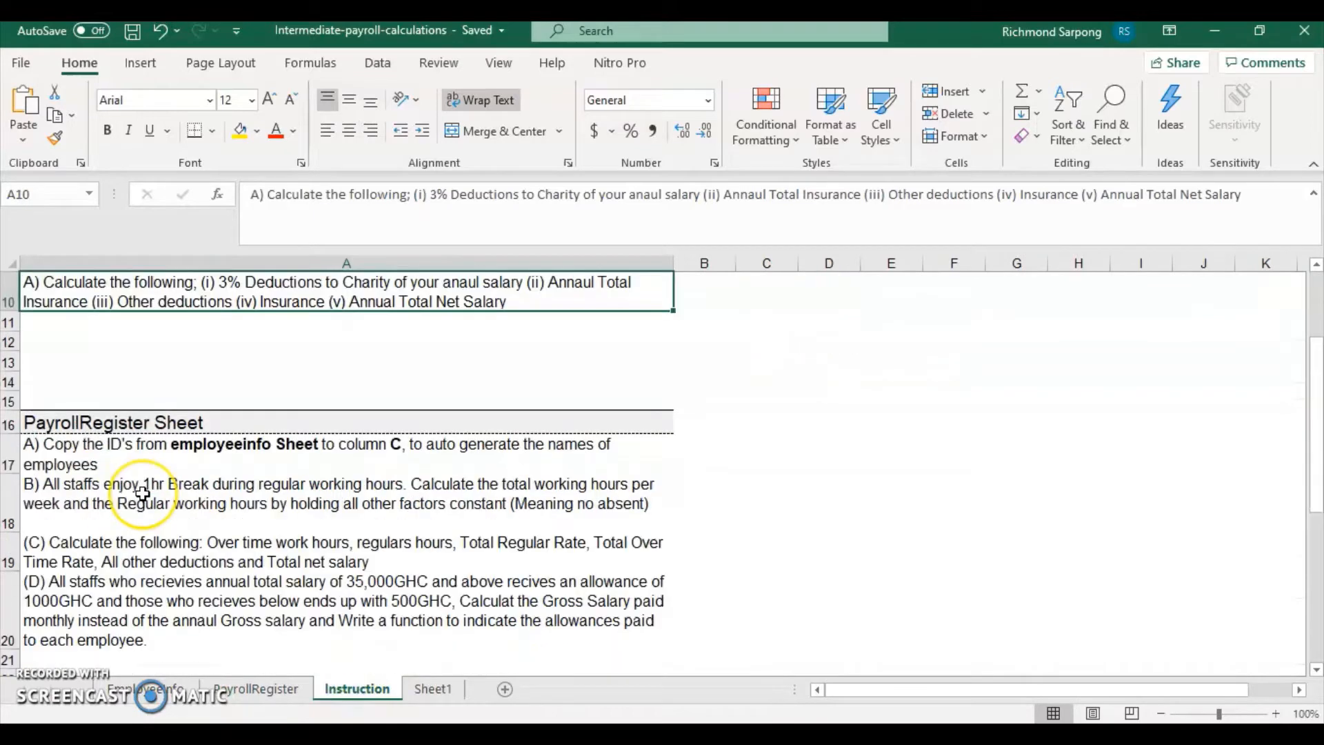
scroll(142, 493, "up", 2)
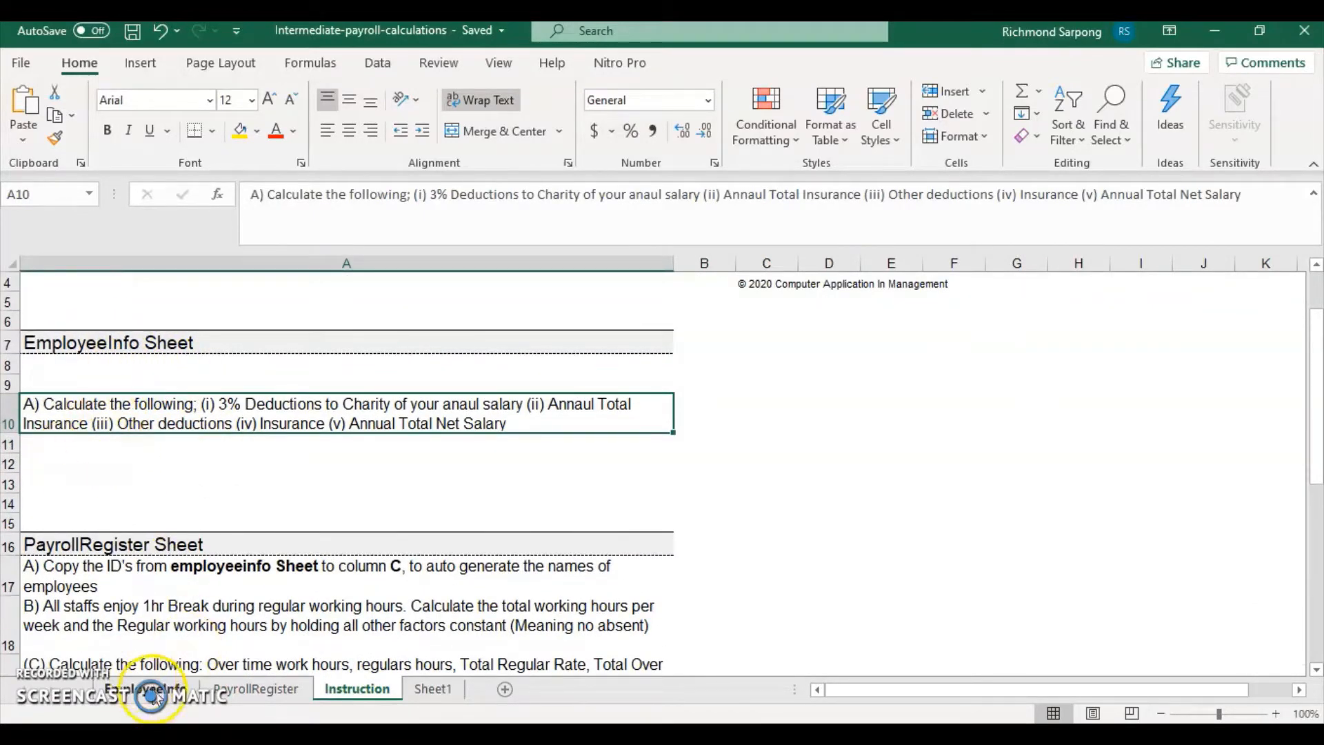
left_click(153, 691)
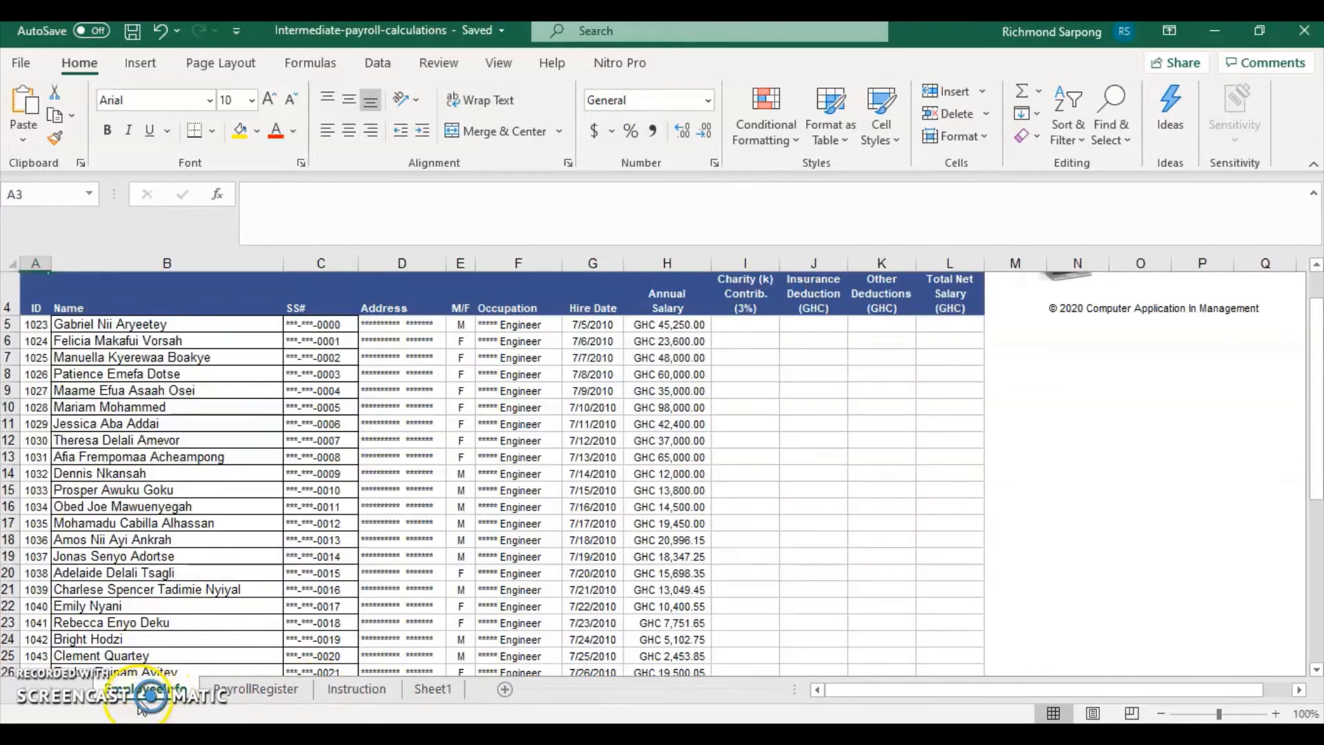
left_click(356, 688)
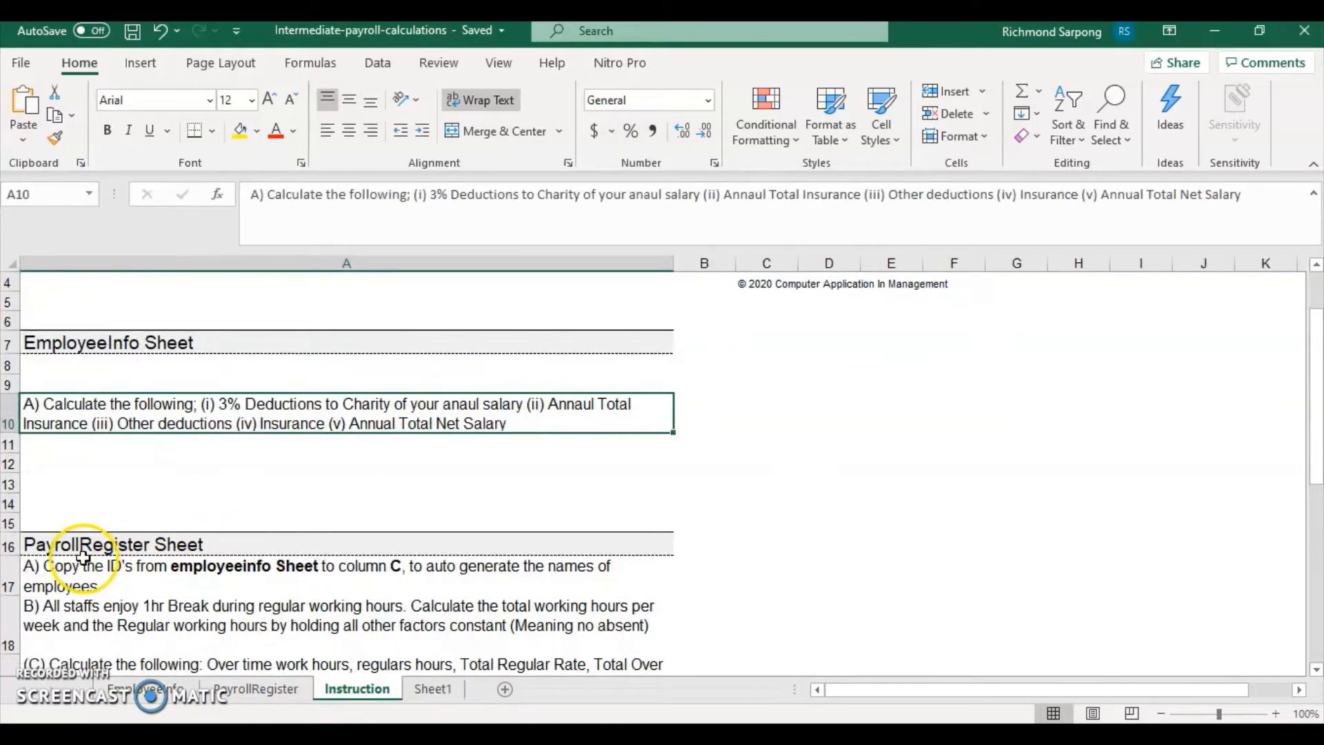
left_click(247, 690)
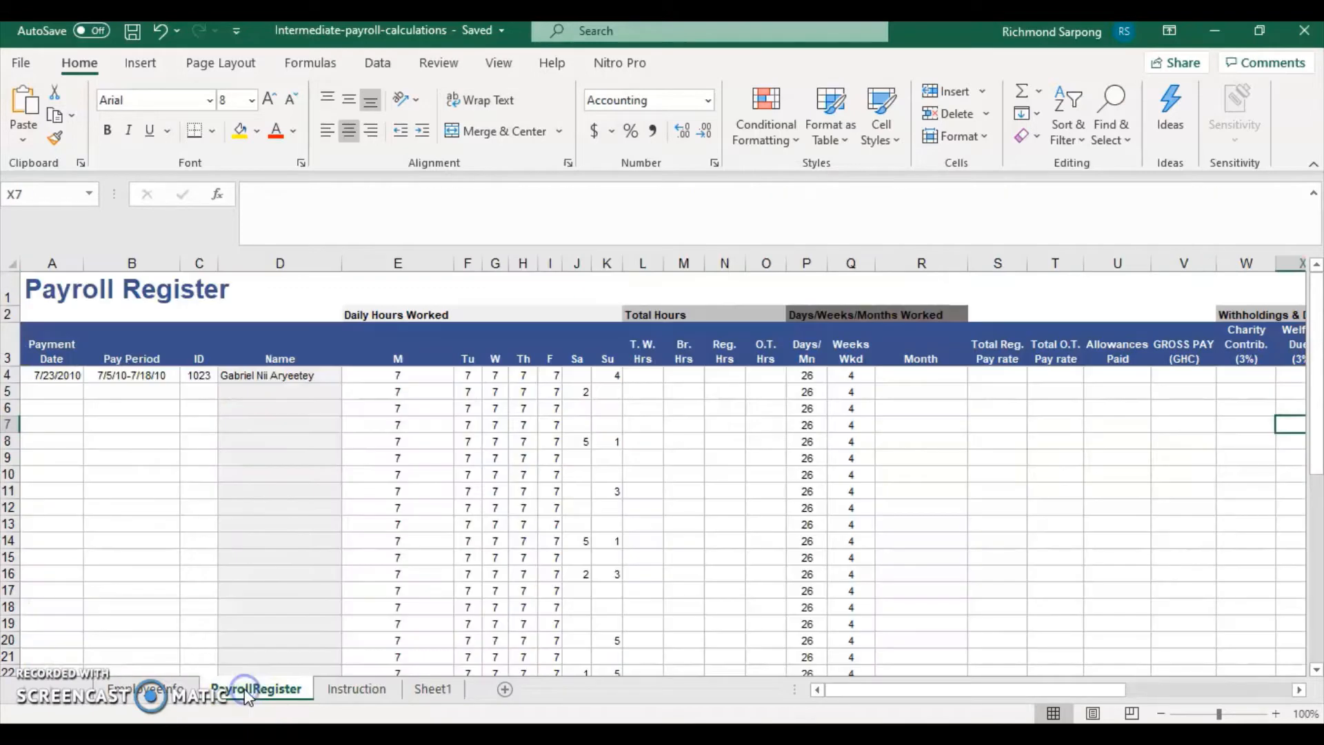
Calculate the first employee's 3% charity contribution in I5 of the EmployeeInfo sheet with =3/100*H5.
left_click(135, 690)
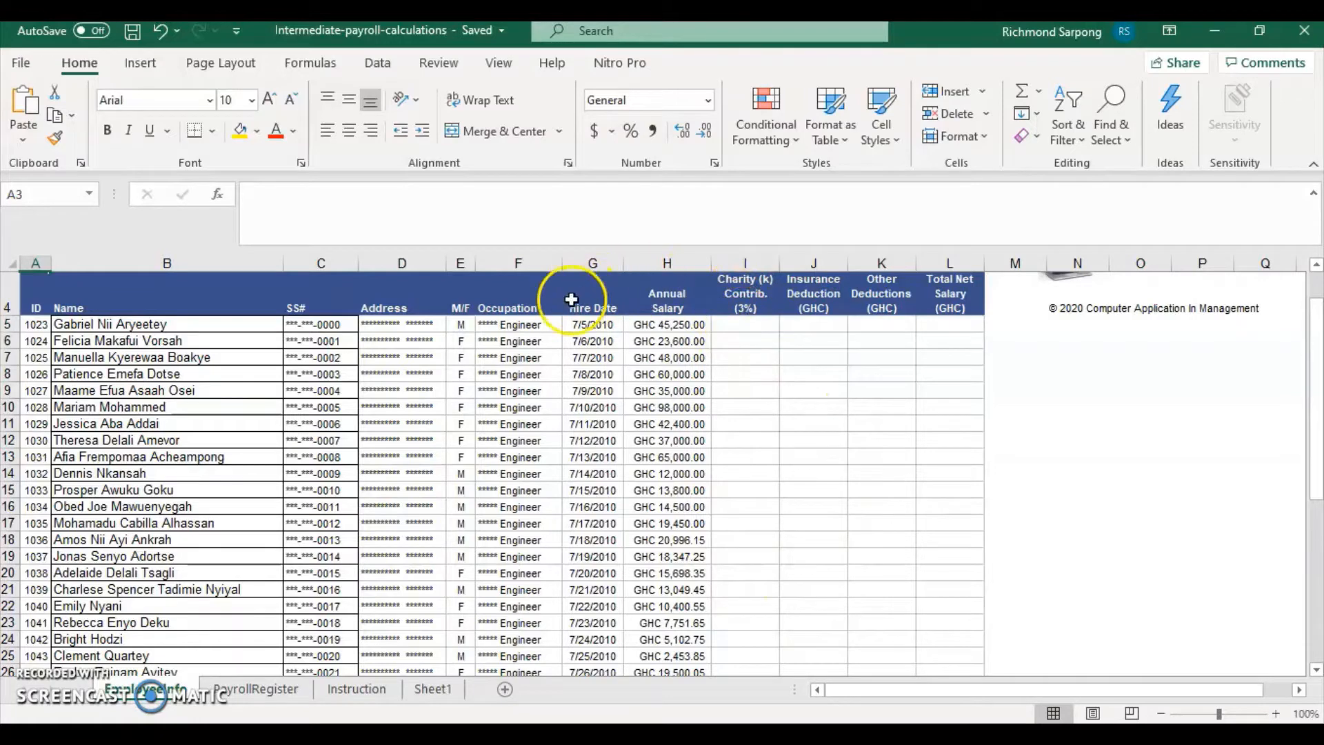
left_click(765, 324)
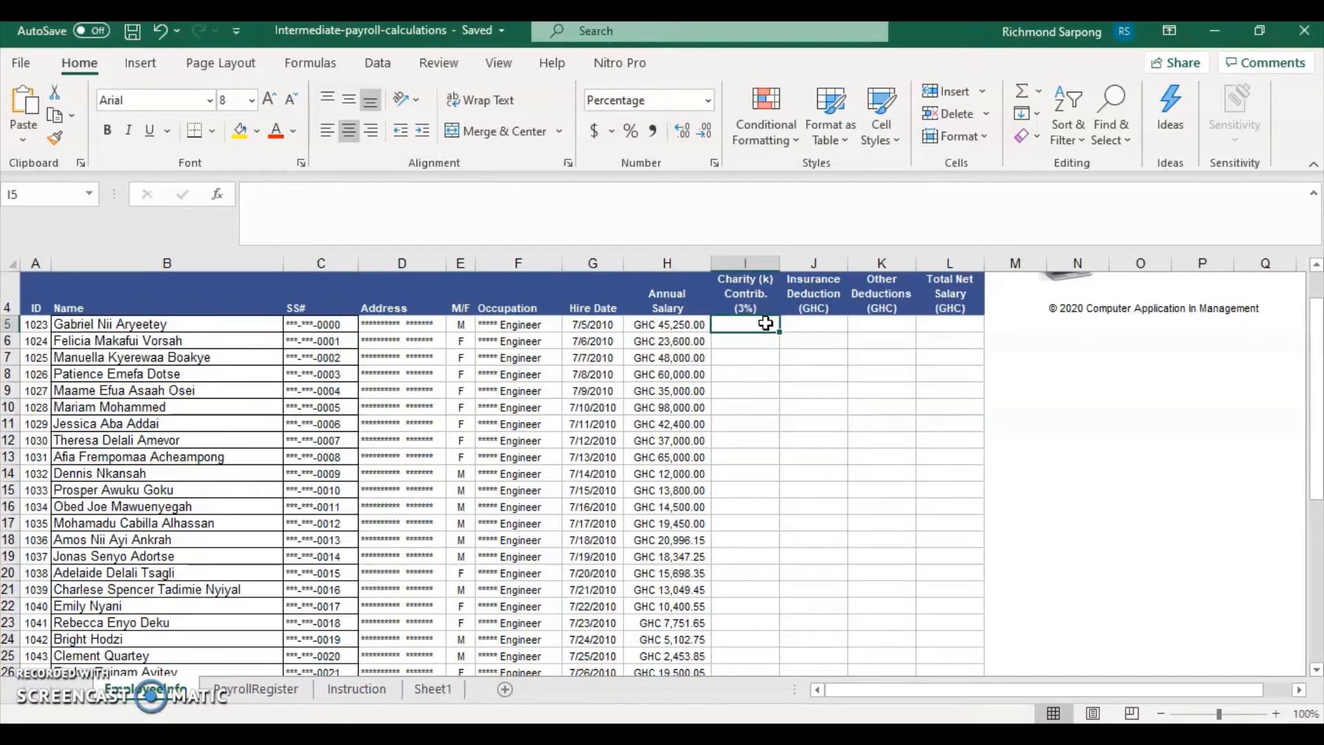
type("=3/100*")
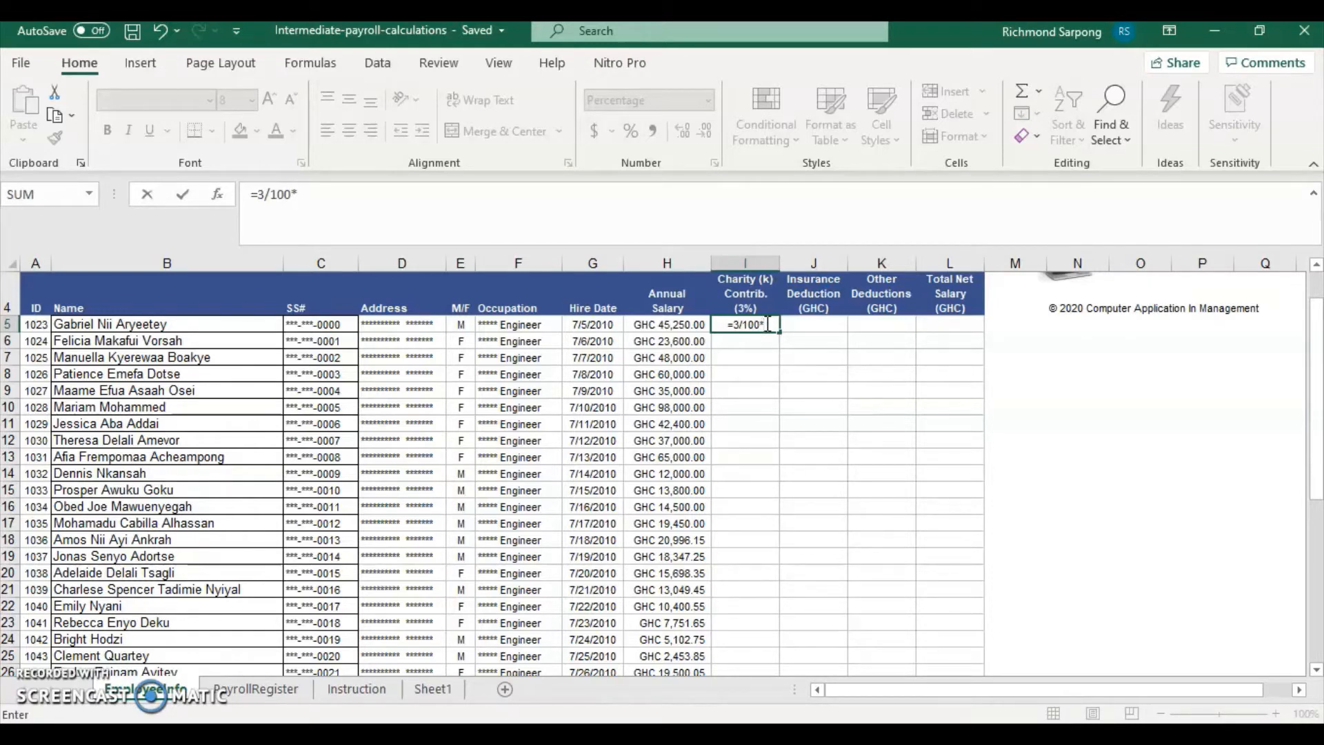
type("h5")
key("Return")
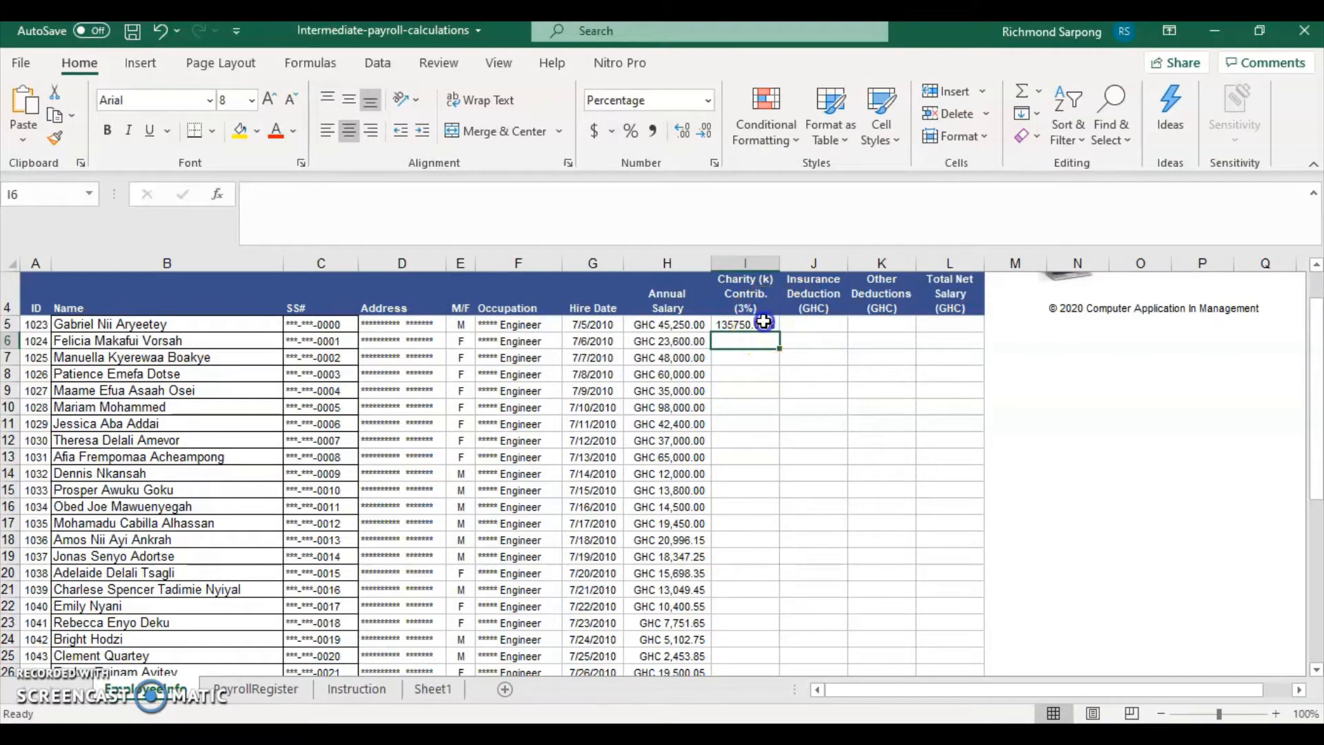
left_click(755, 324)
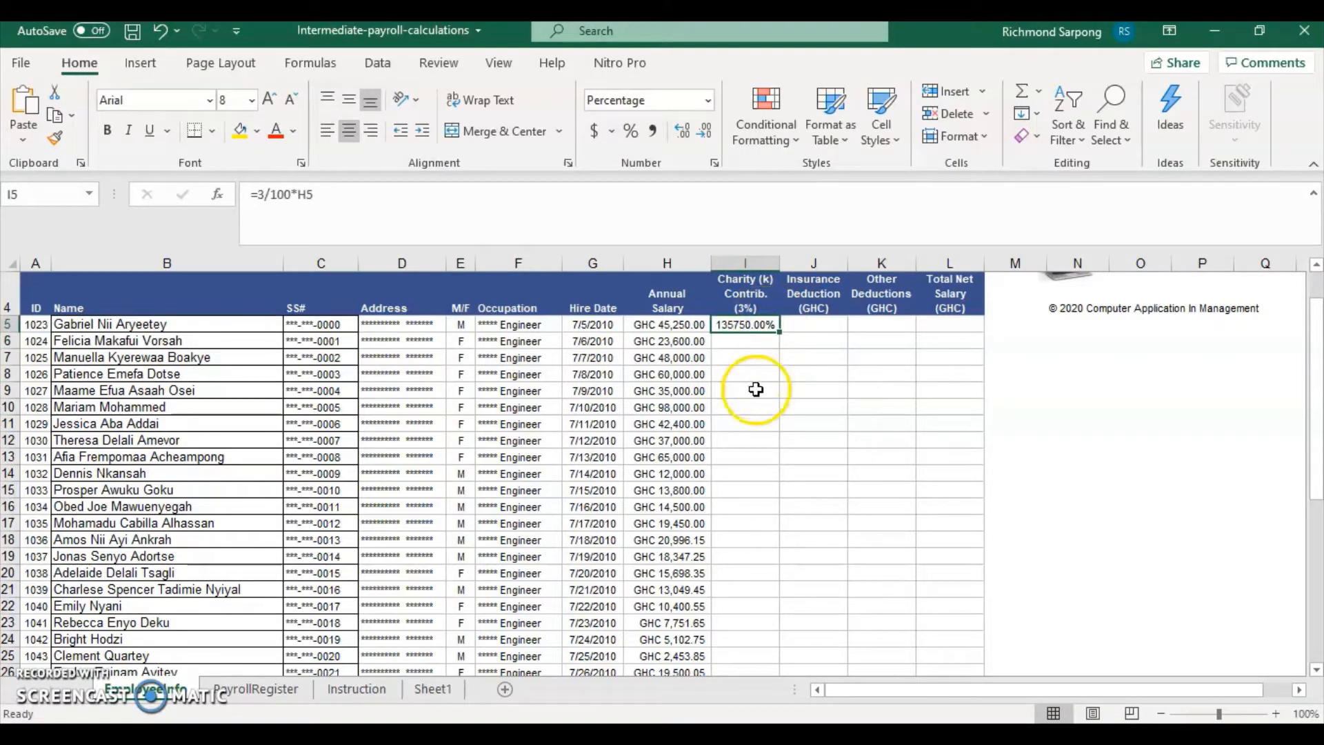
left_click(745, 326)
right_click(746, 326)
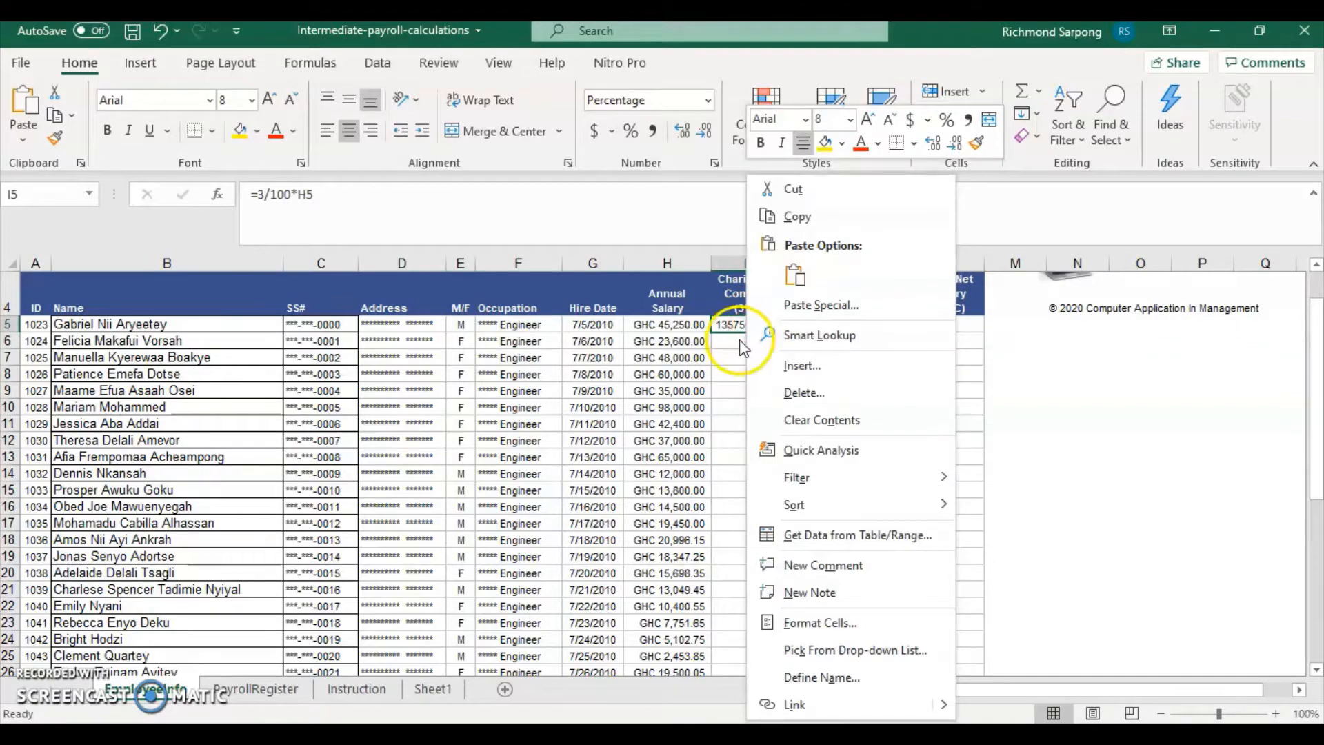
left_click(735, 350)
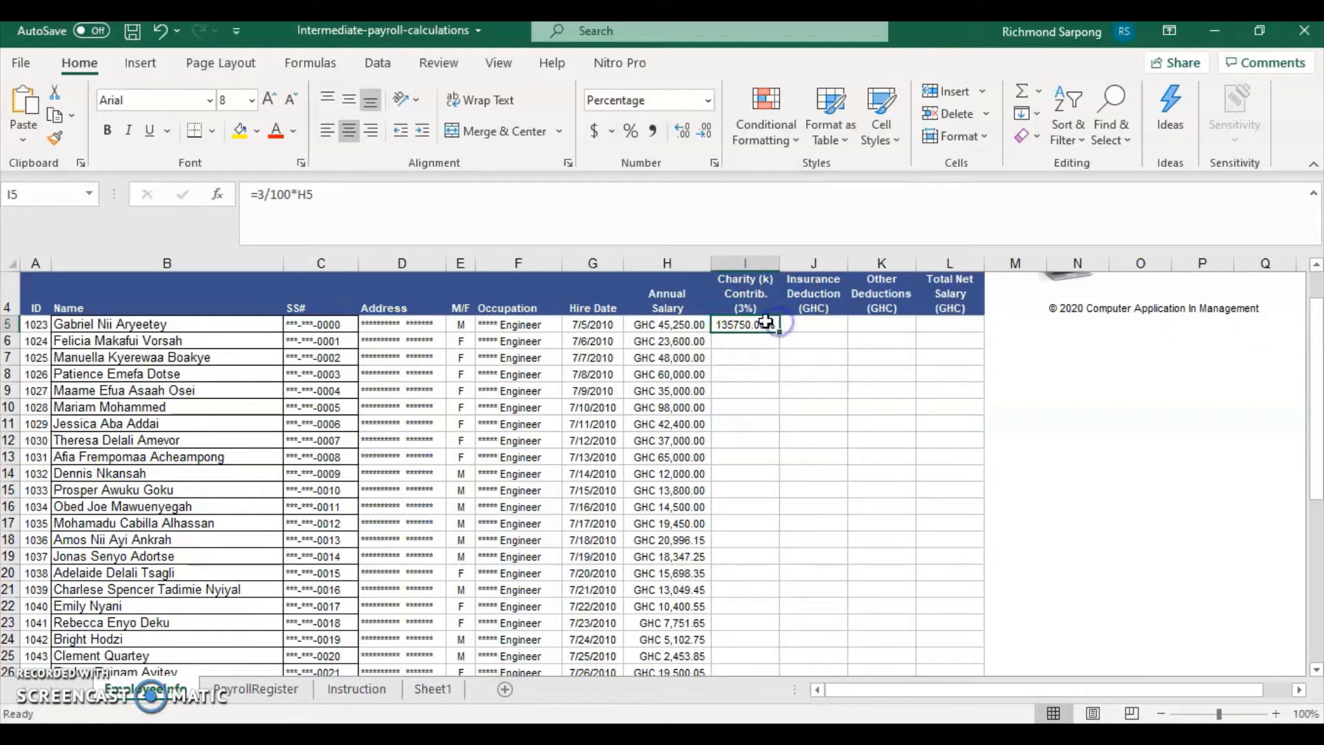
Format the charity contribution cells for all employees, starting at I5, as Currency with 0 decimal places and the GHC symbol.
left_click_drag(760, 339, 754, 620)
scroll(756, 490, "up", 8)
scroll(738, 476, "down", 7)
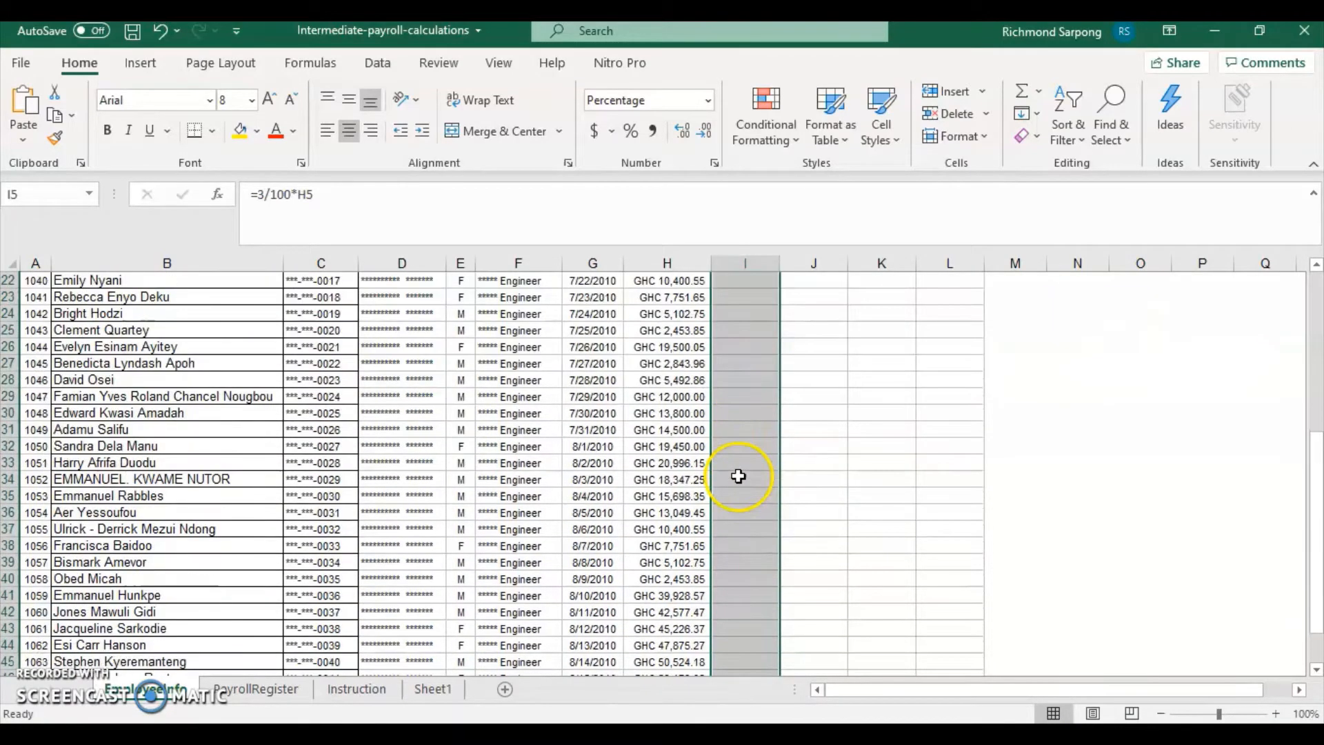
scroll(738, 476, "down", 5)
scroll(739, 475, "up", 12)
right_click(745, 461)
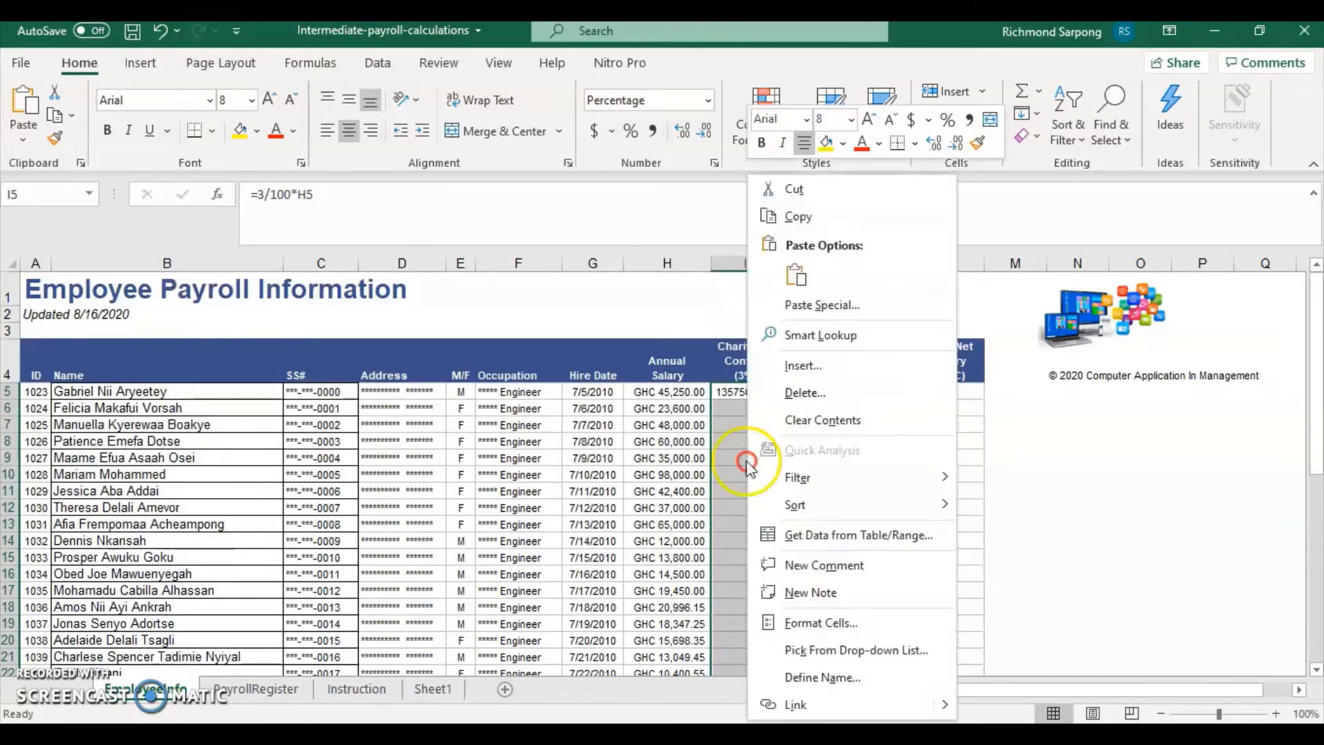
left_click(831, 624)
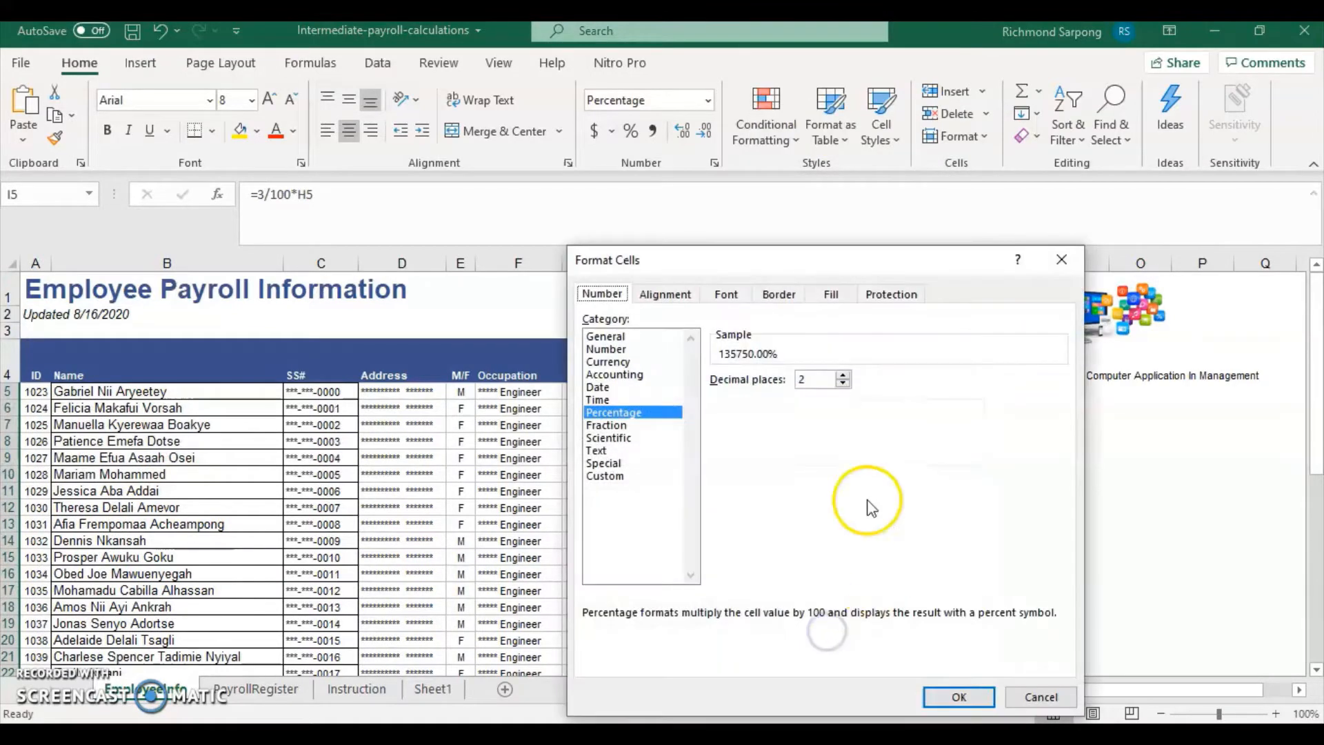
left_click(604, 362)
left_click(841, 384)
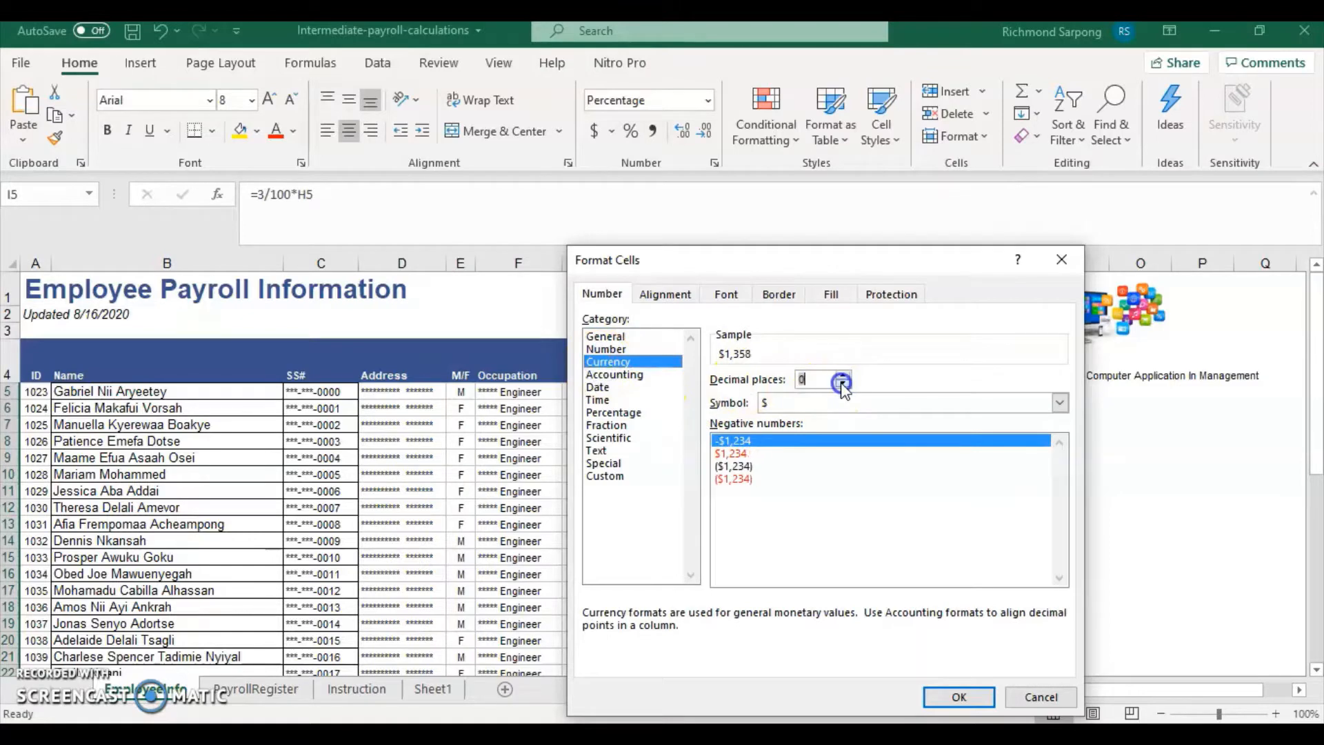
left_click(780, 403)
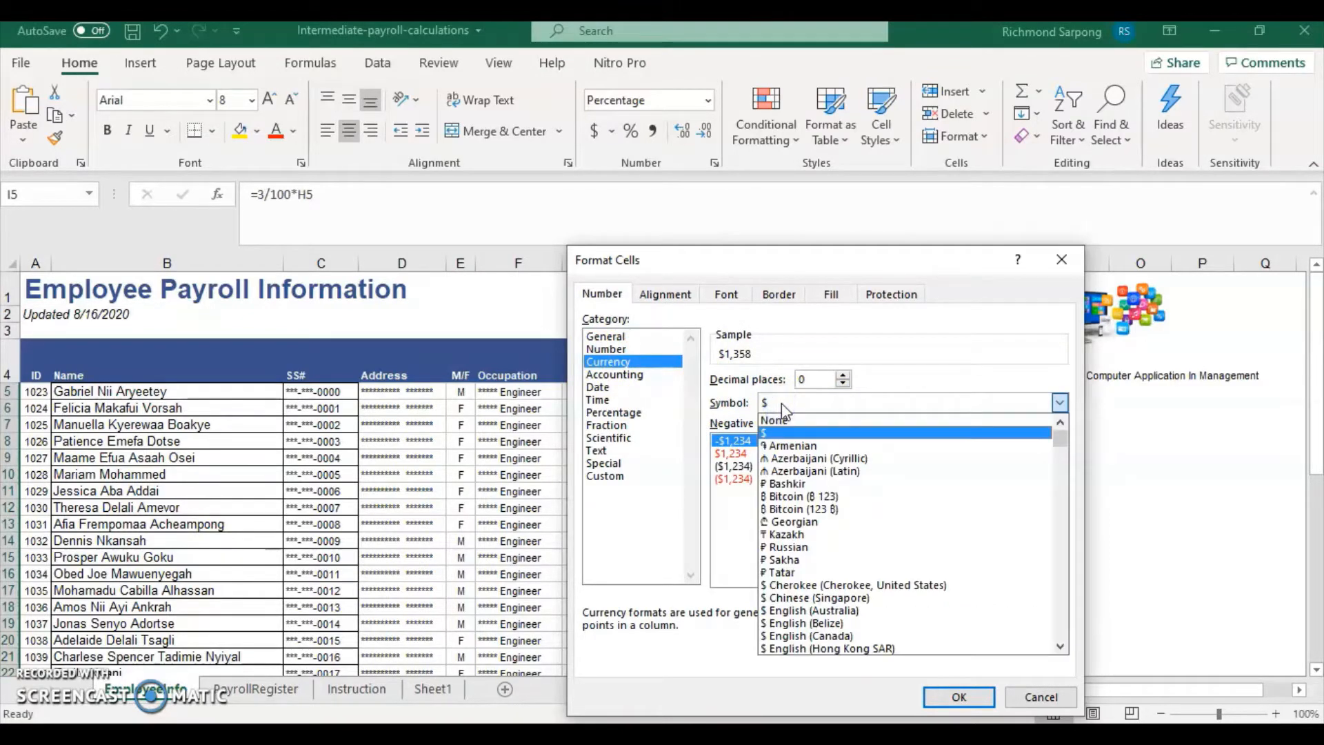
type("ghc")
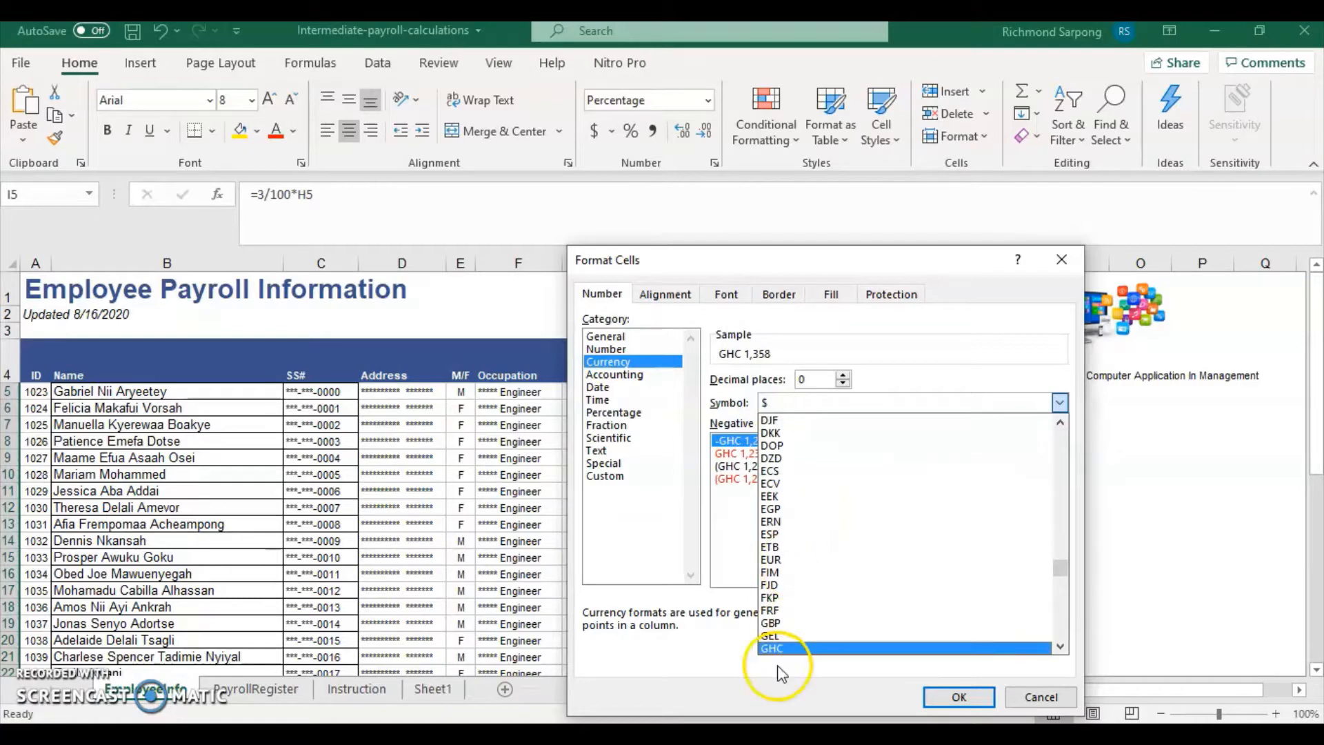
left_click(783, 648)
left_click(957, 693)
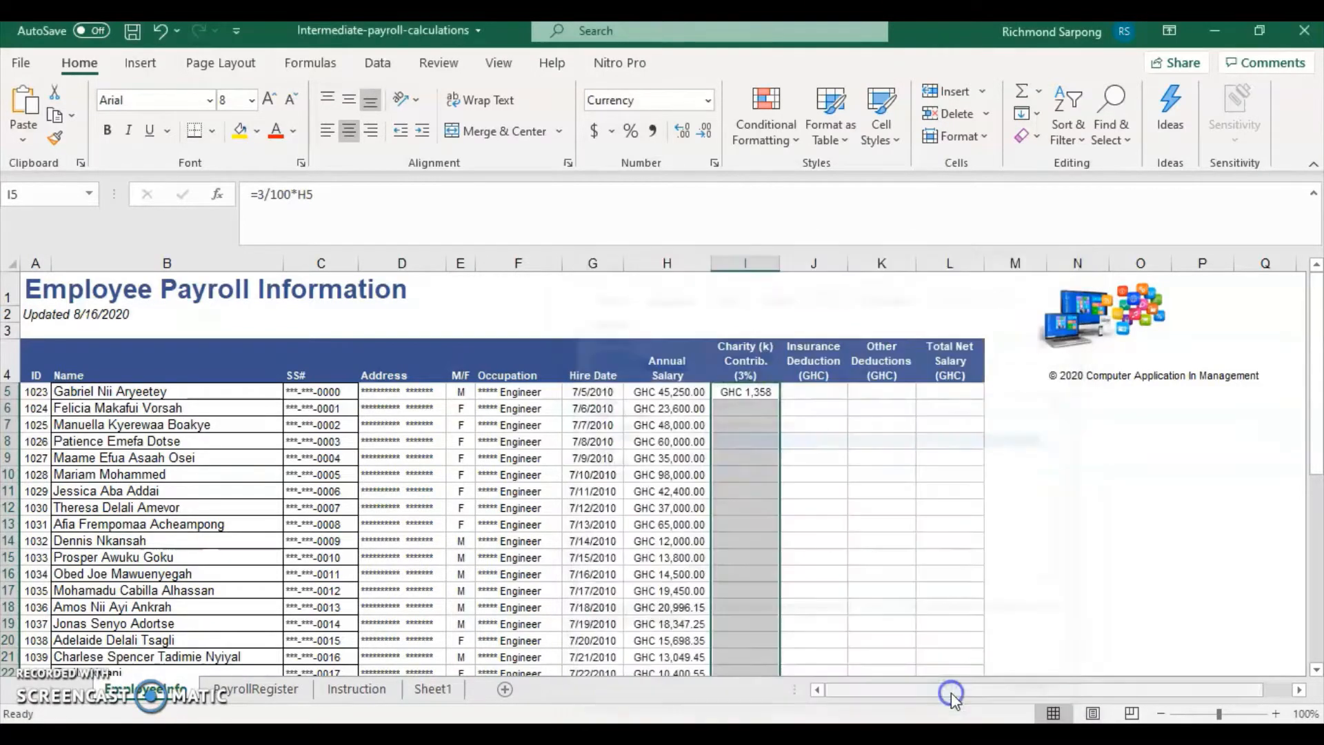
Fill the charity contribution formula from I5 down to the last employee in I46 and check the filled column.
left_click(754, 391)
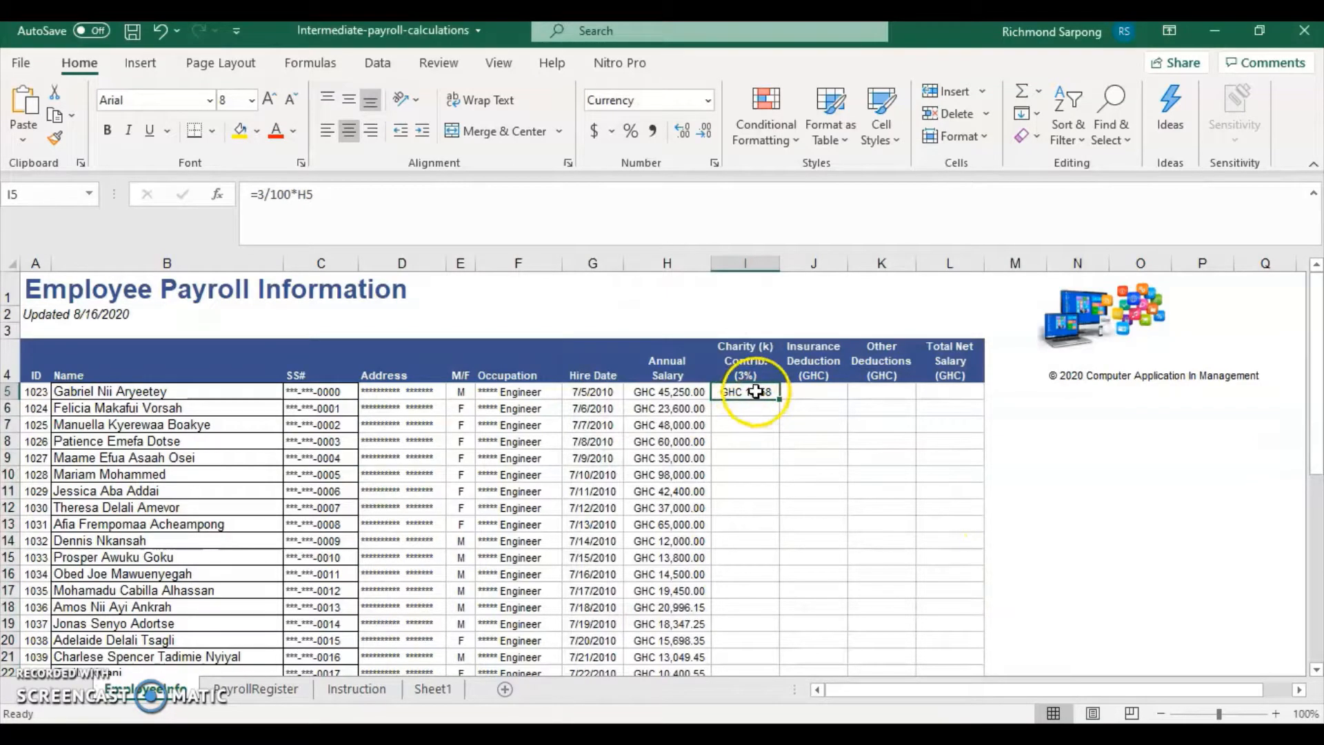
left_click_drag(778, 402, 753, 612)
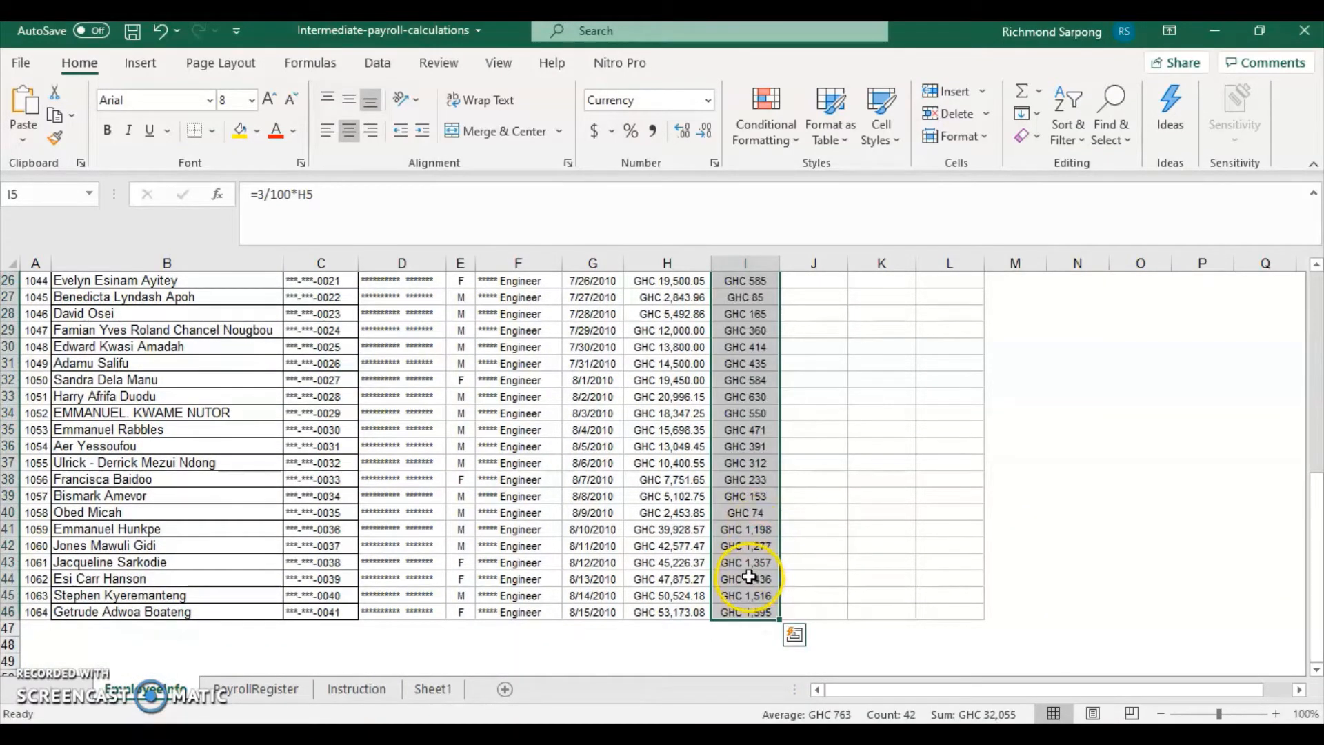
scroll(751, 572, "up", 8)
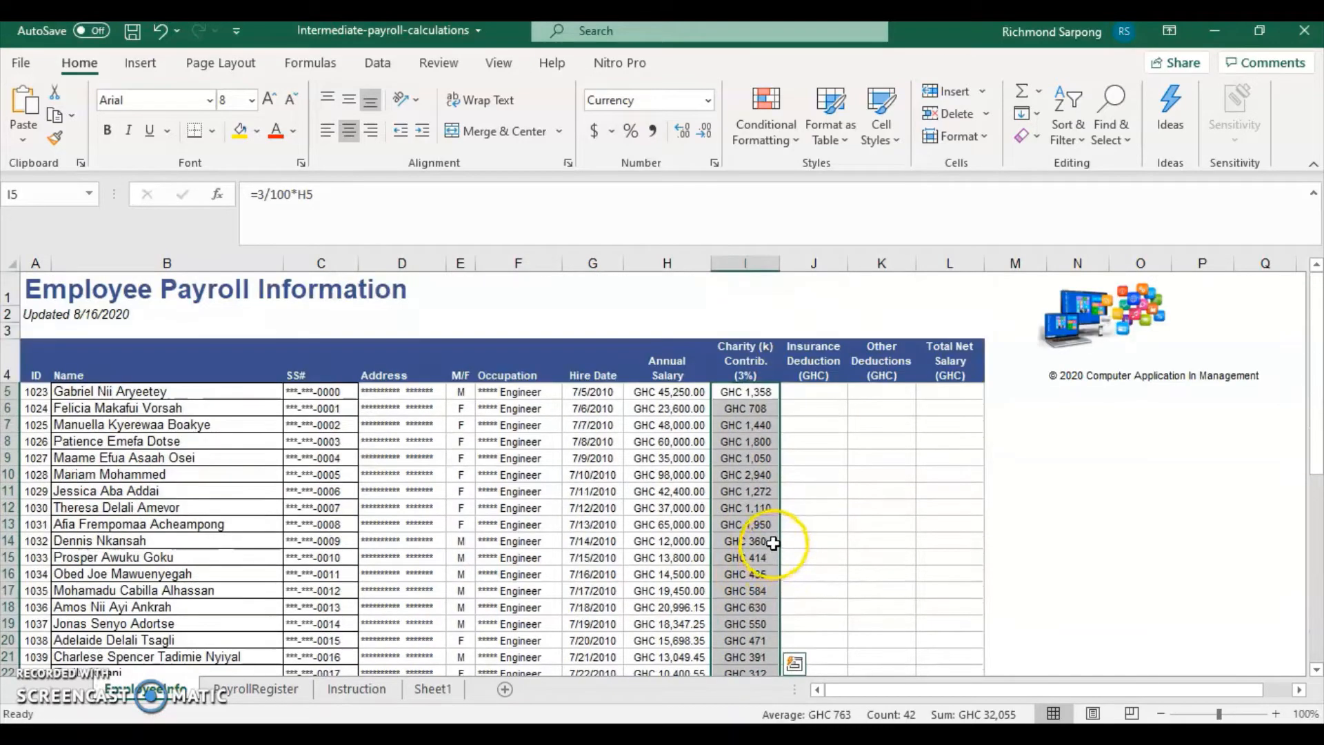
scroll(772, 555, "down", 11)
scroll(773, 545, "up", 6)
scroll(772, 544, "up", 5)
scroll(765, 435, "down", 10)
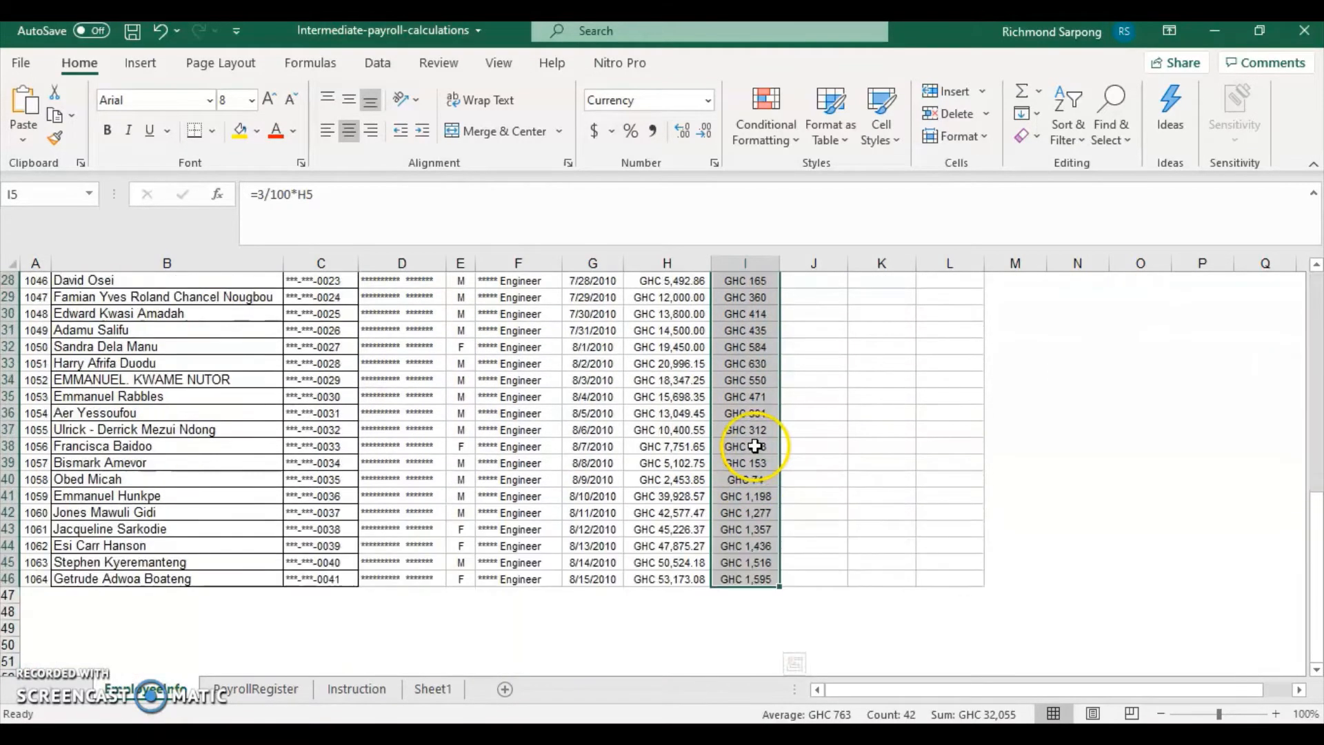
scroll(772, 429, "up", 10)
Review the empty deduction and net salary columns, and look up the withholding and deduction rates in the PayrollRegister sheet.
left_click(810, 391)
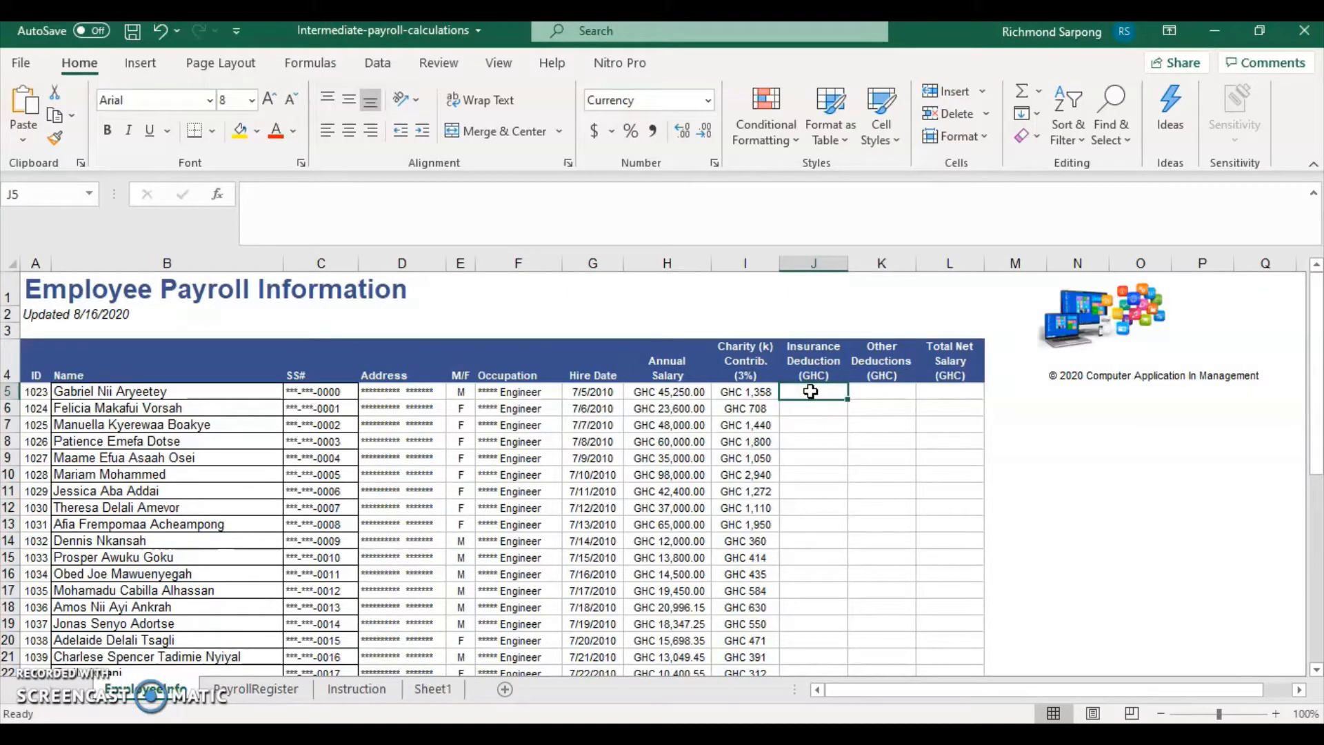
left_click(888, 392)
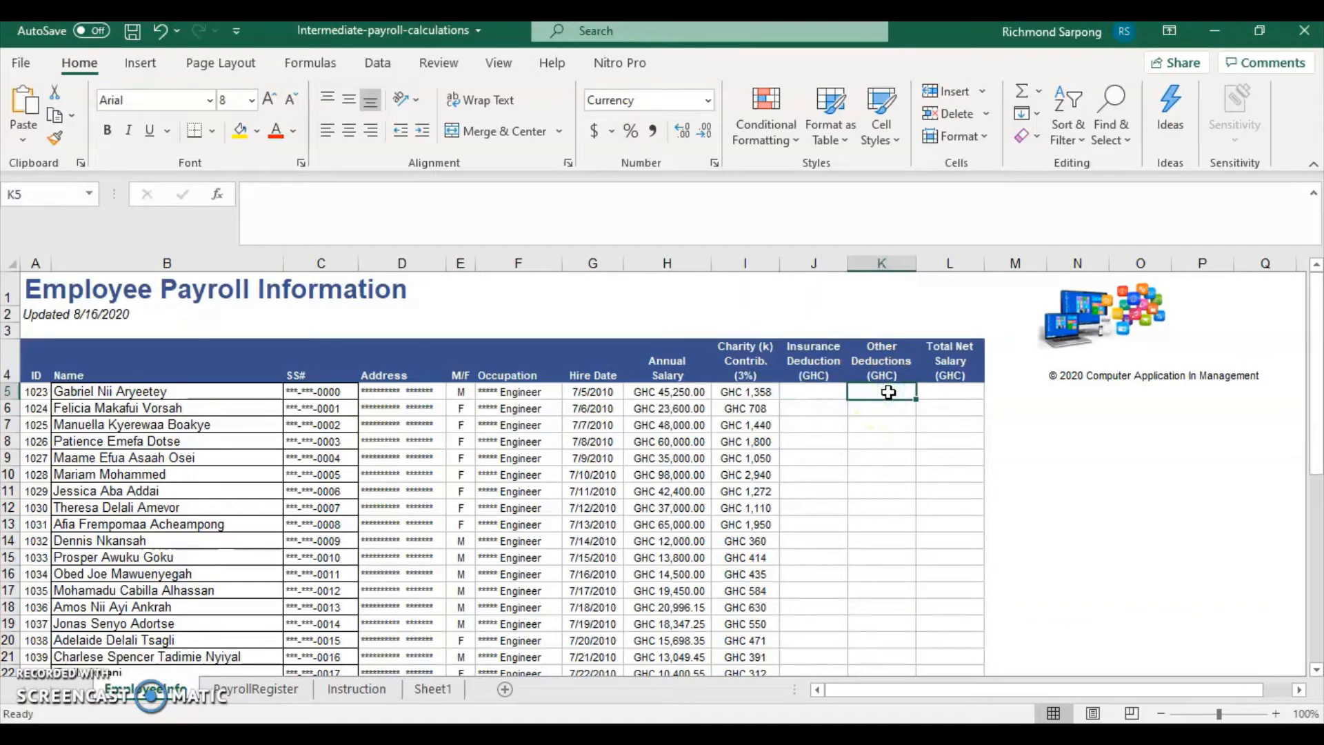
left_click(830, 393)
left_click(906, 392)
left_click(252, 689)
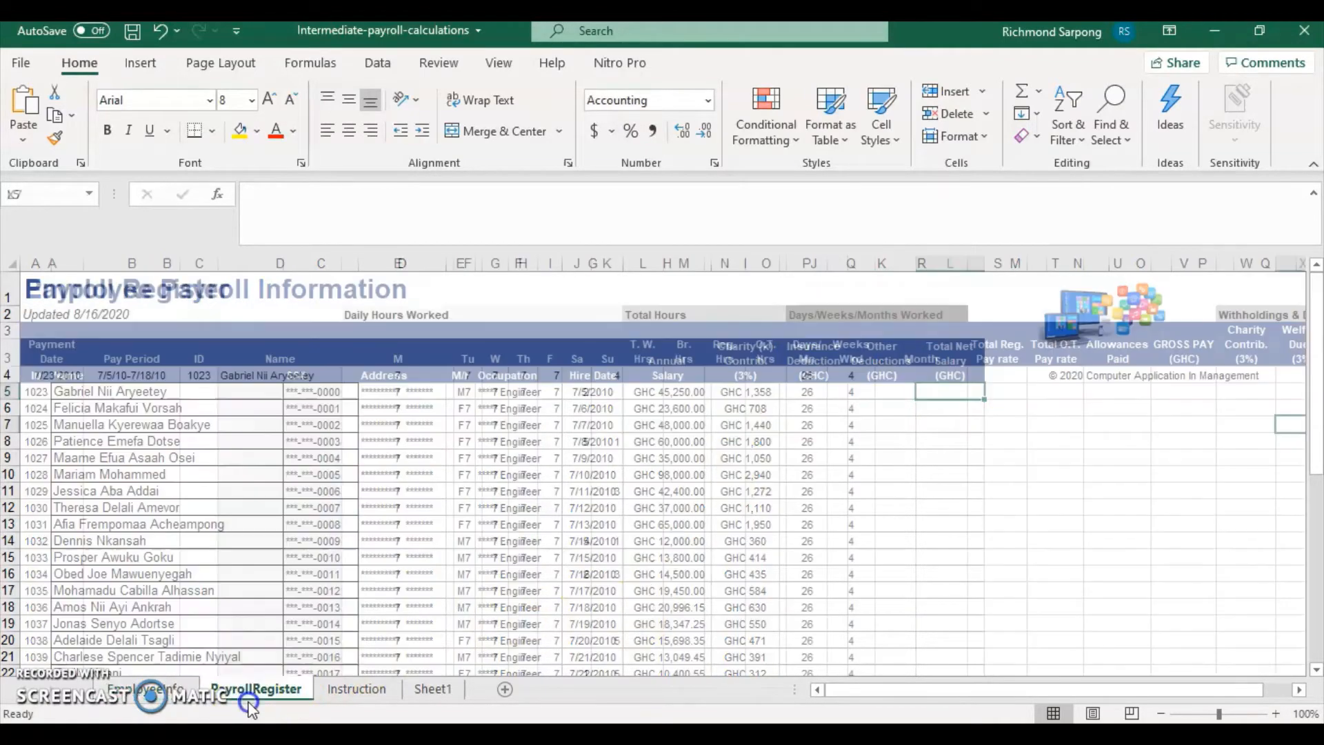
left_click_drag(1062, 690, 1211, 691)
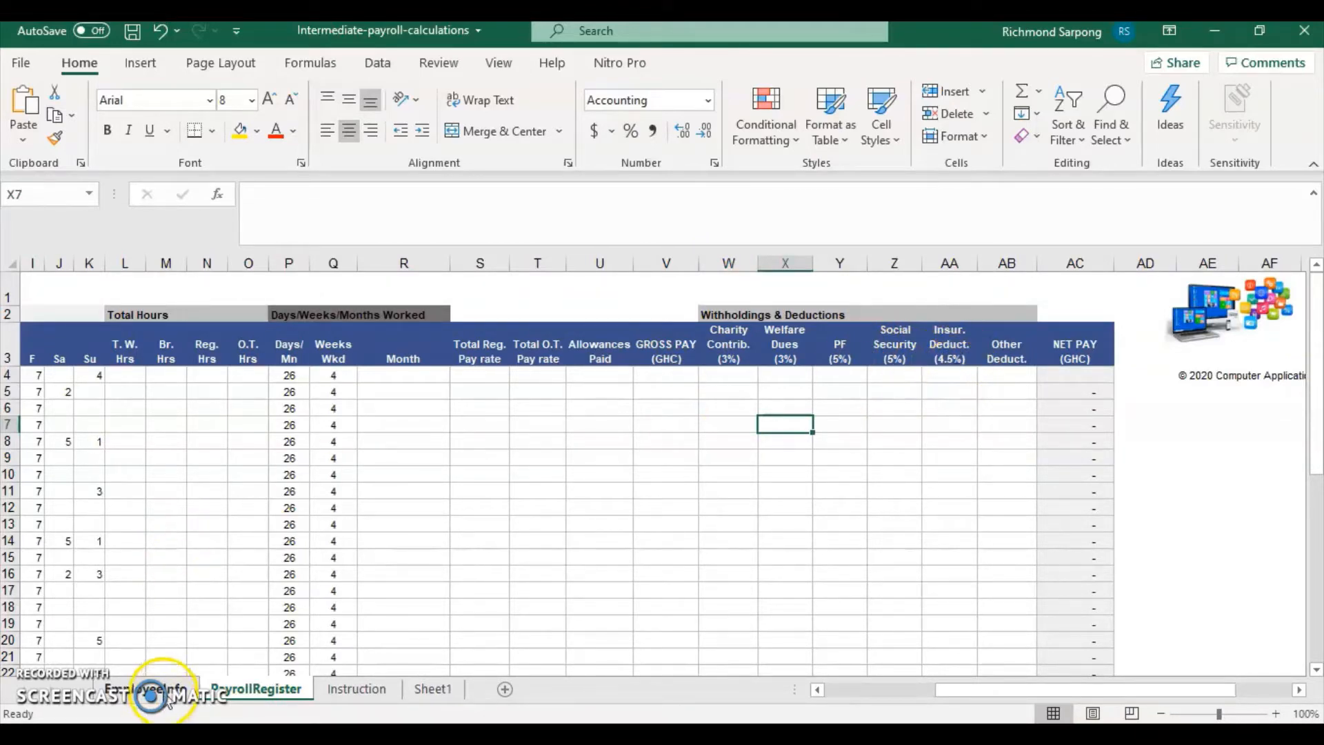
Calculate the first employee's 4.5% insurance deduction in J5 of the EmployeeInfo sheet with =4.5/100*H5.
left_click(158, 689)
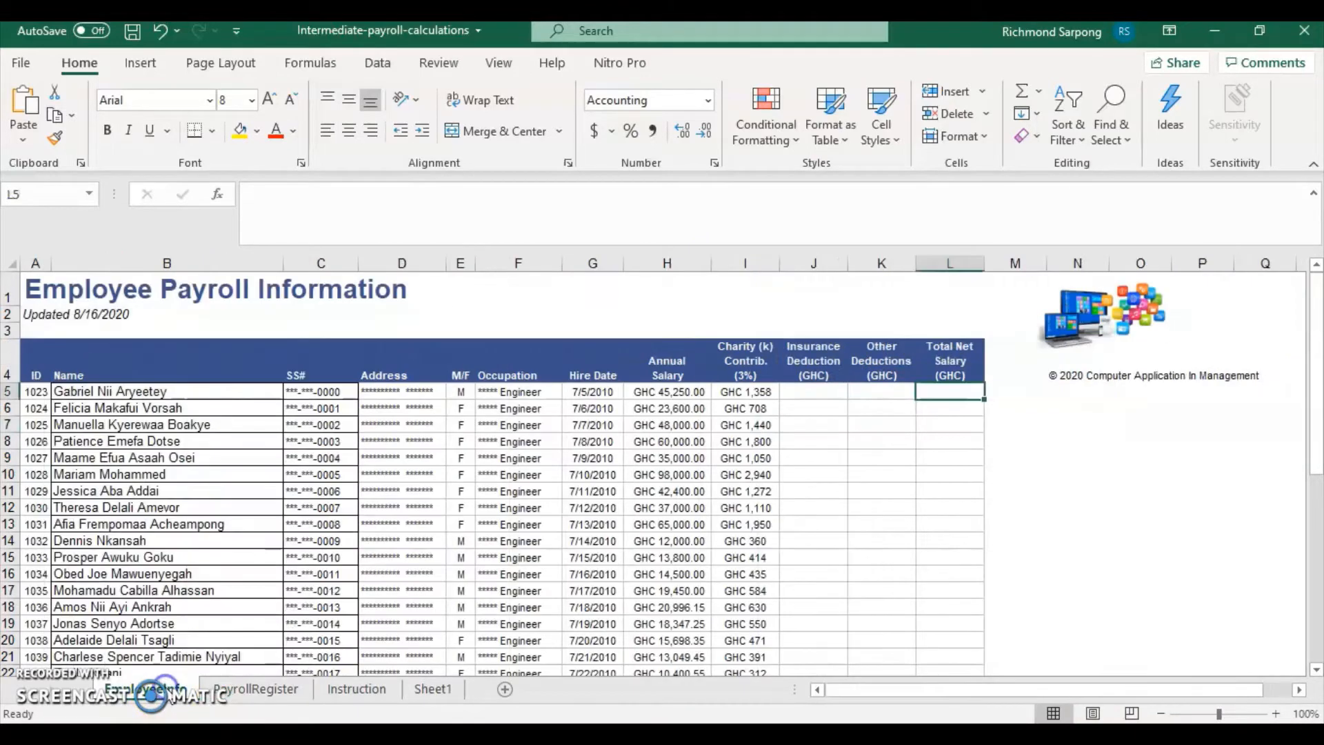
left_click(808, 390)
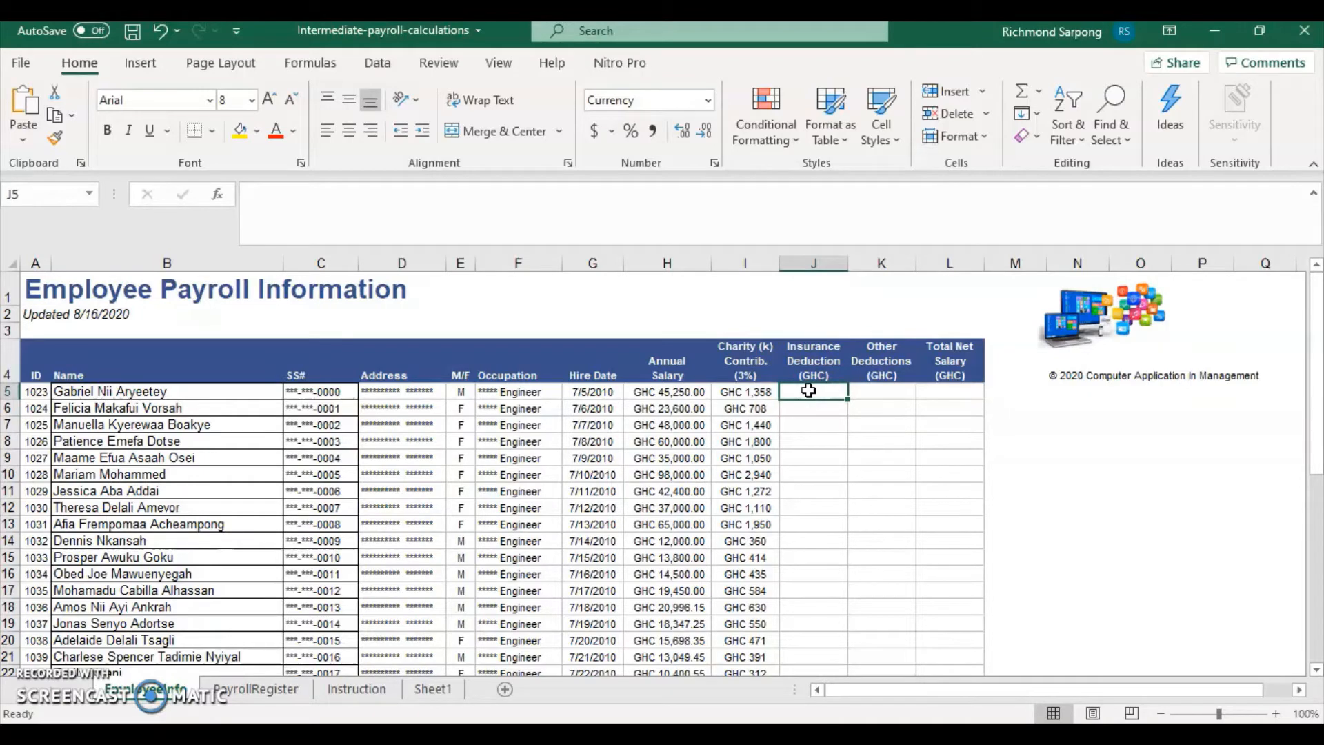
type("4.5/100*h5")
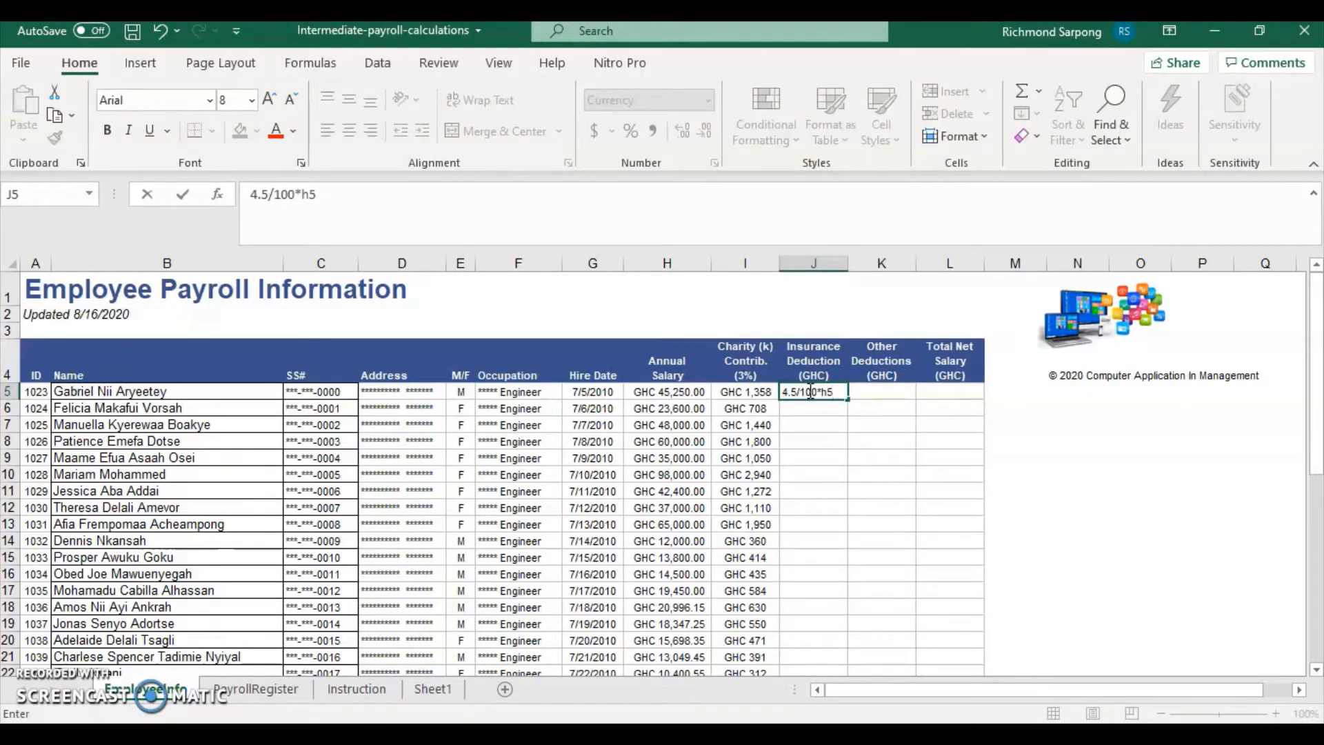
left_click(795, 399)
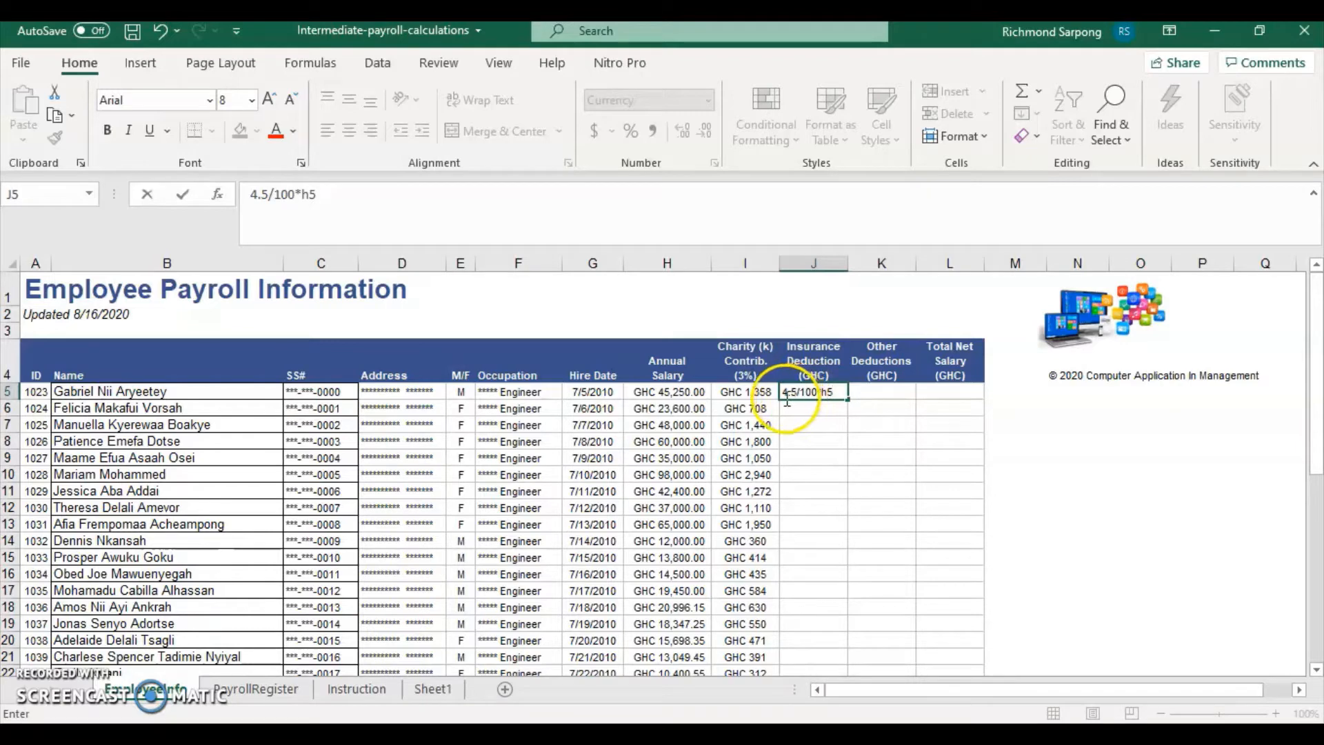
left_click(784, 397)
type("=")
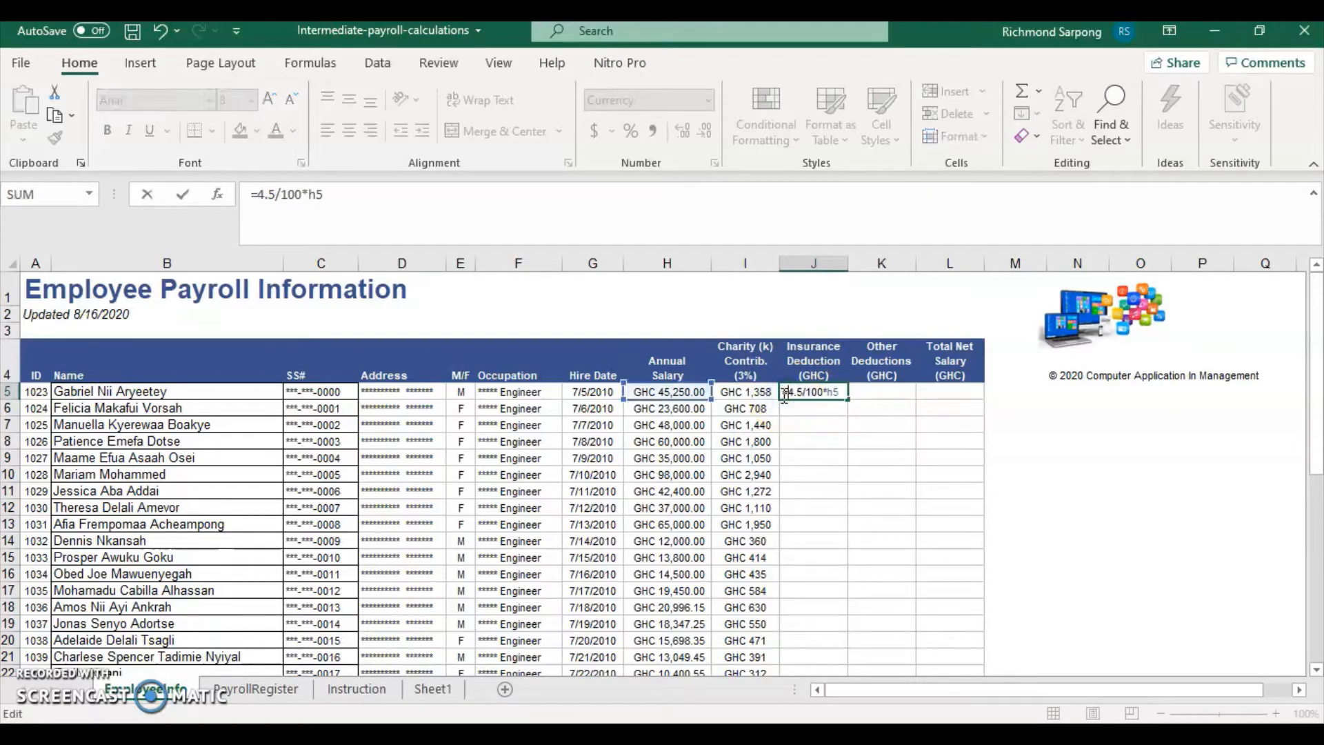
key("Return")
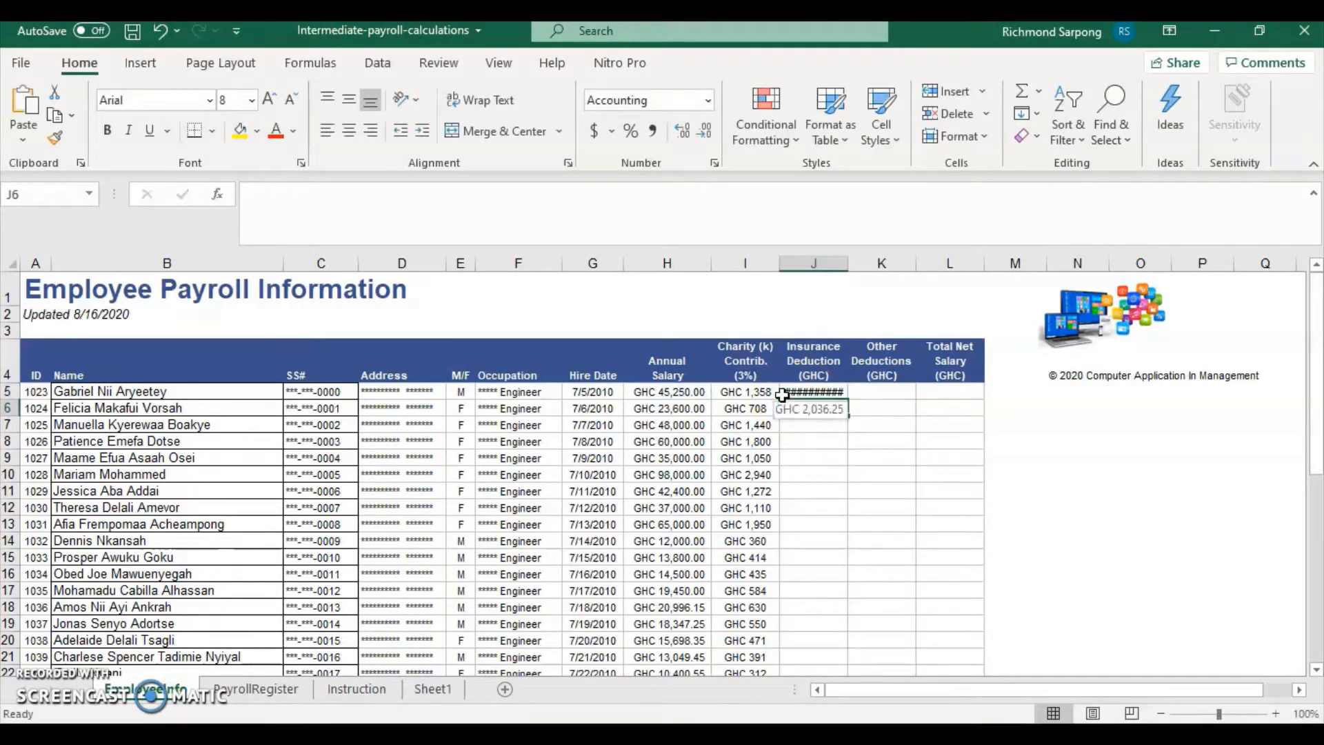
Widen column J to fit the amounts and fill the insurance deduction formula from J5 down to the last employee in J46.
left_click(820, 391)
left_click_drag(847, 263, 857, 264)
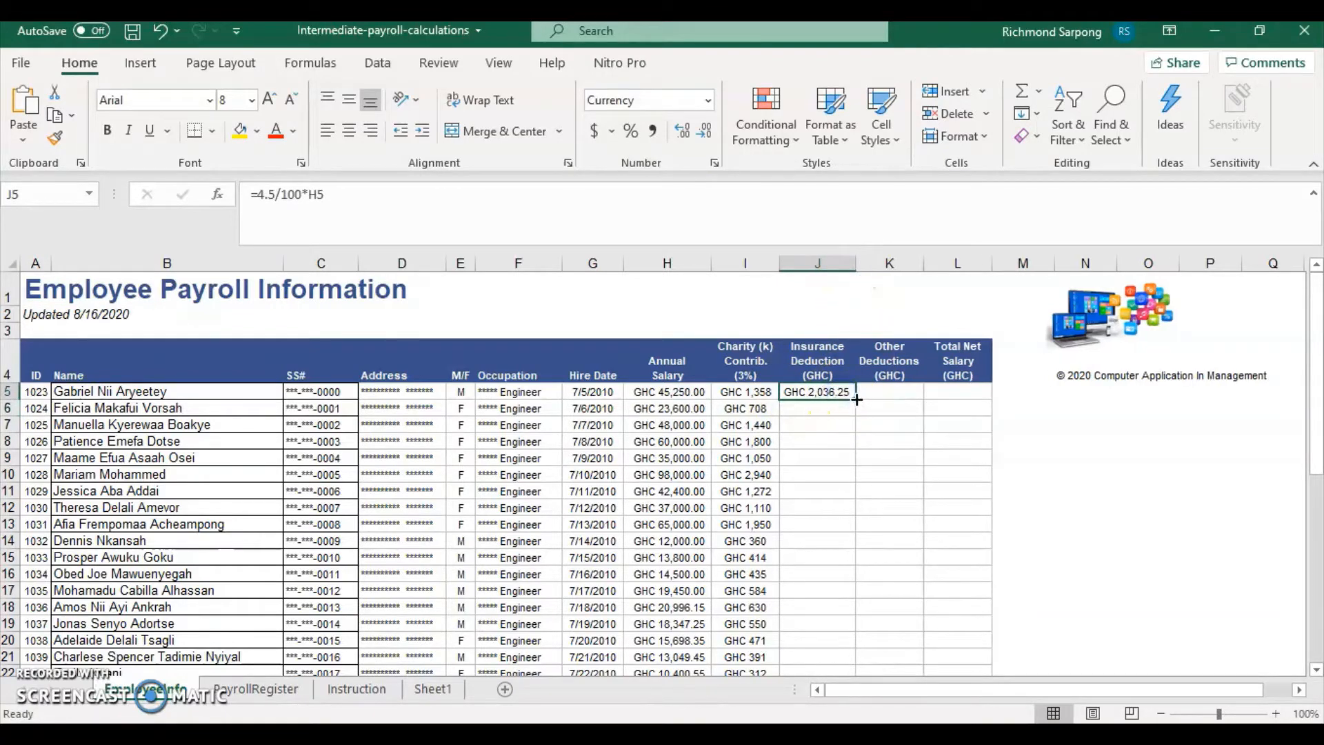
left_click_drag(857, 401, 831, 648)
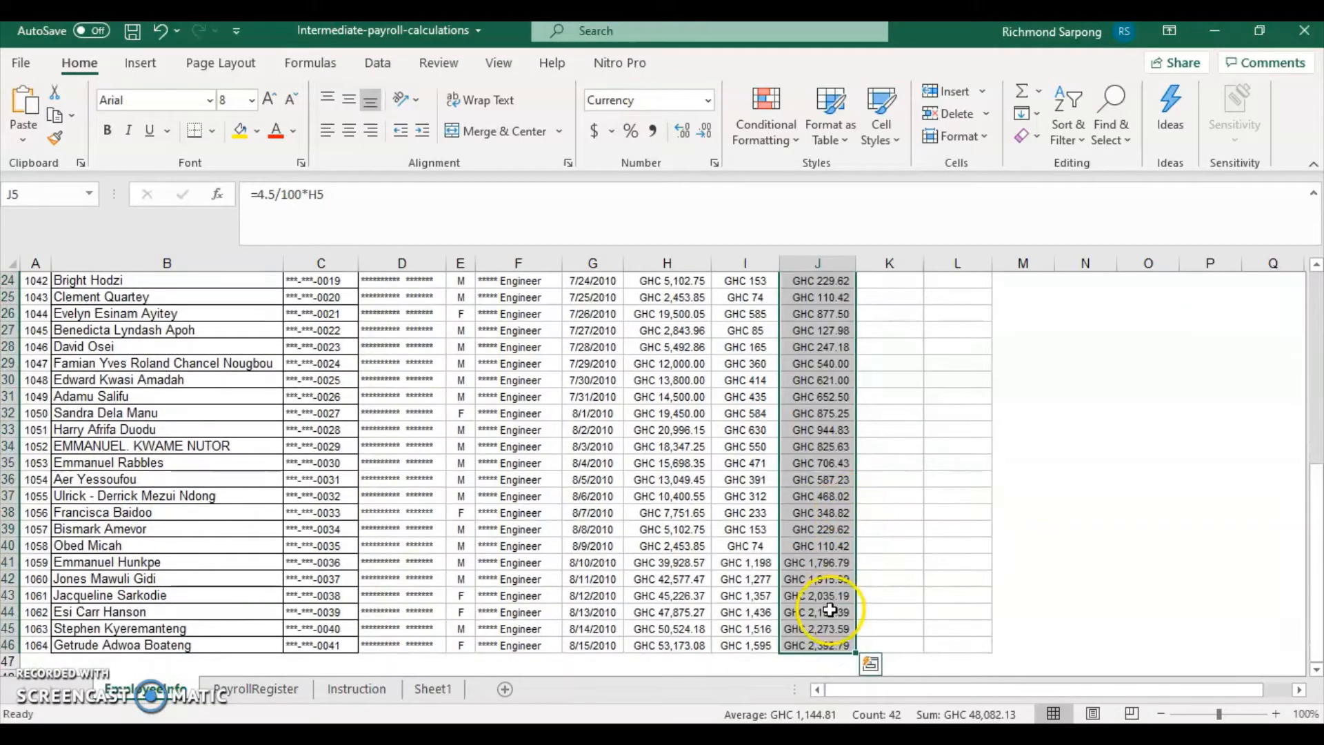
scroll(828, 614, "up", 8)
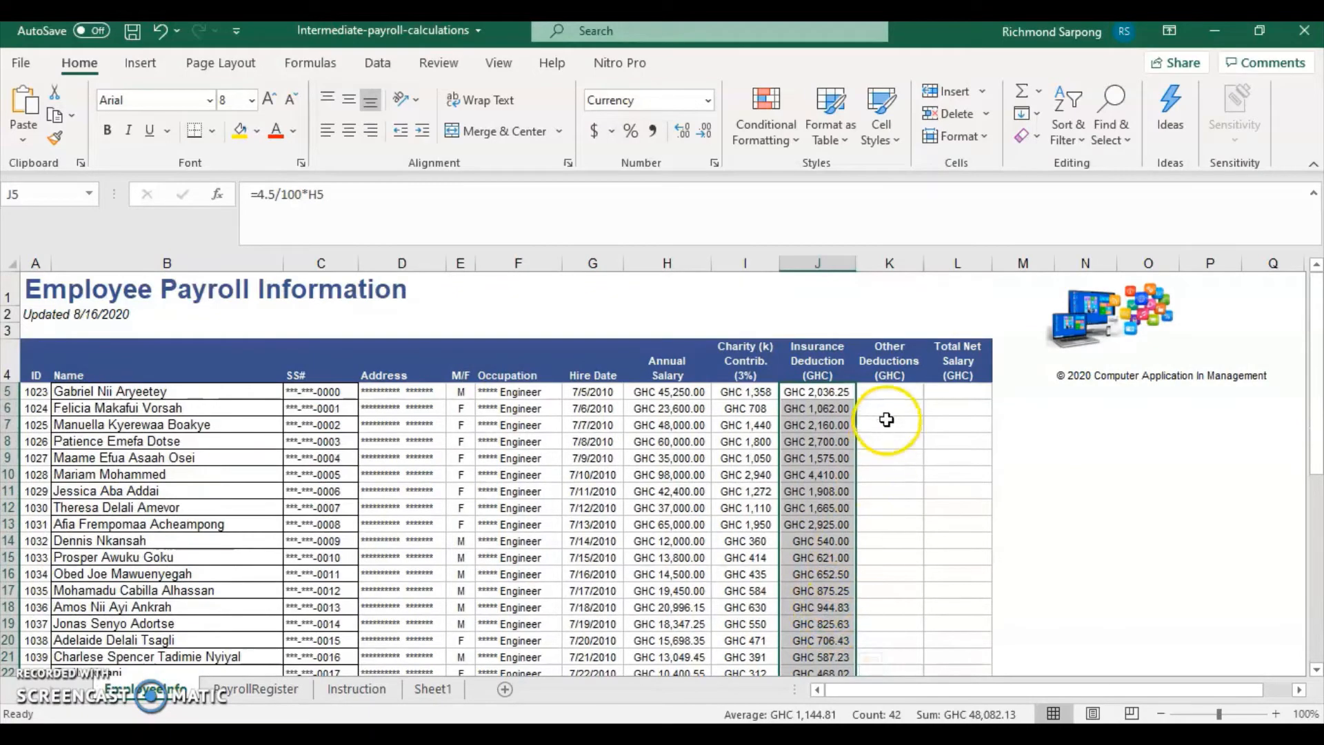
Compare the Other Deductions column in EmployeeInfo with the welfare, PF and social security rates in the PayrollRegister sheet.
left_click(889, 393)
left_click(257, 688)
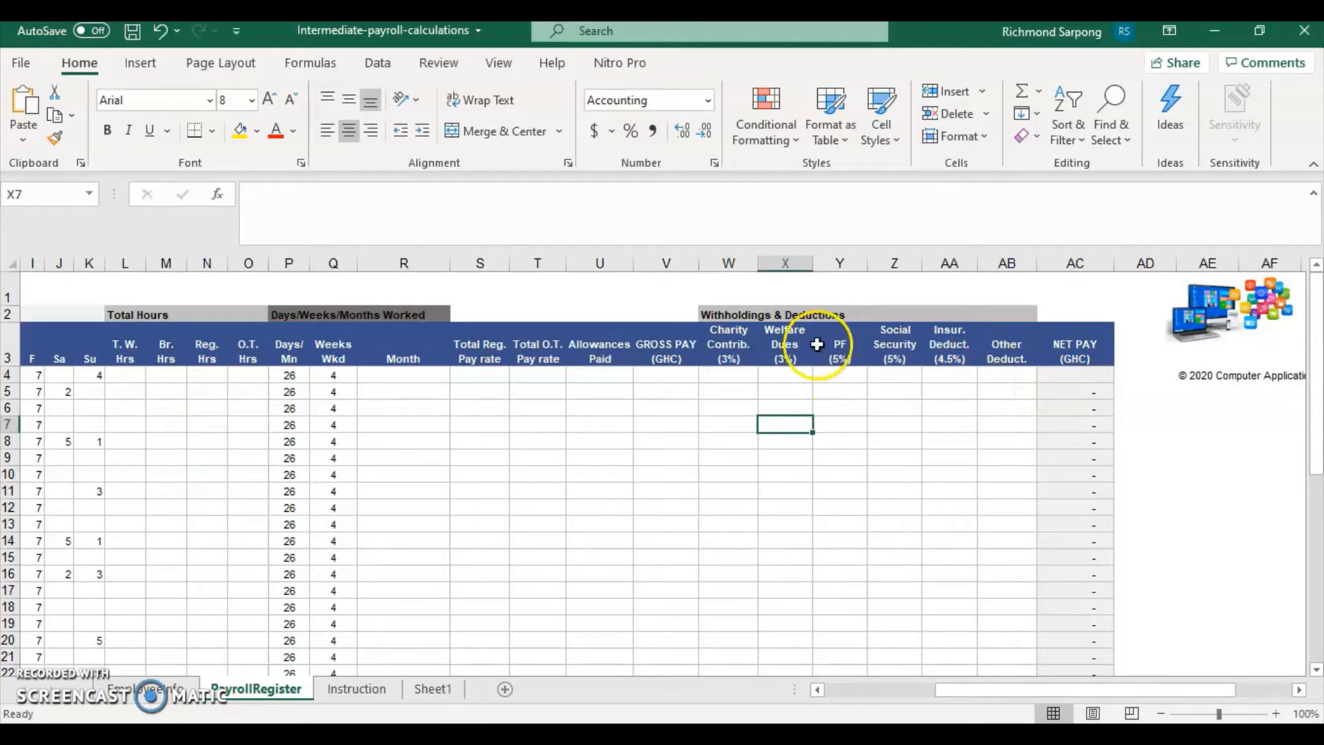
left_click(147, 689)
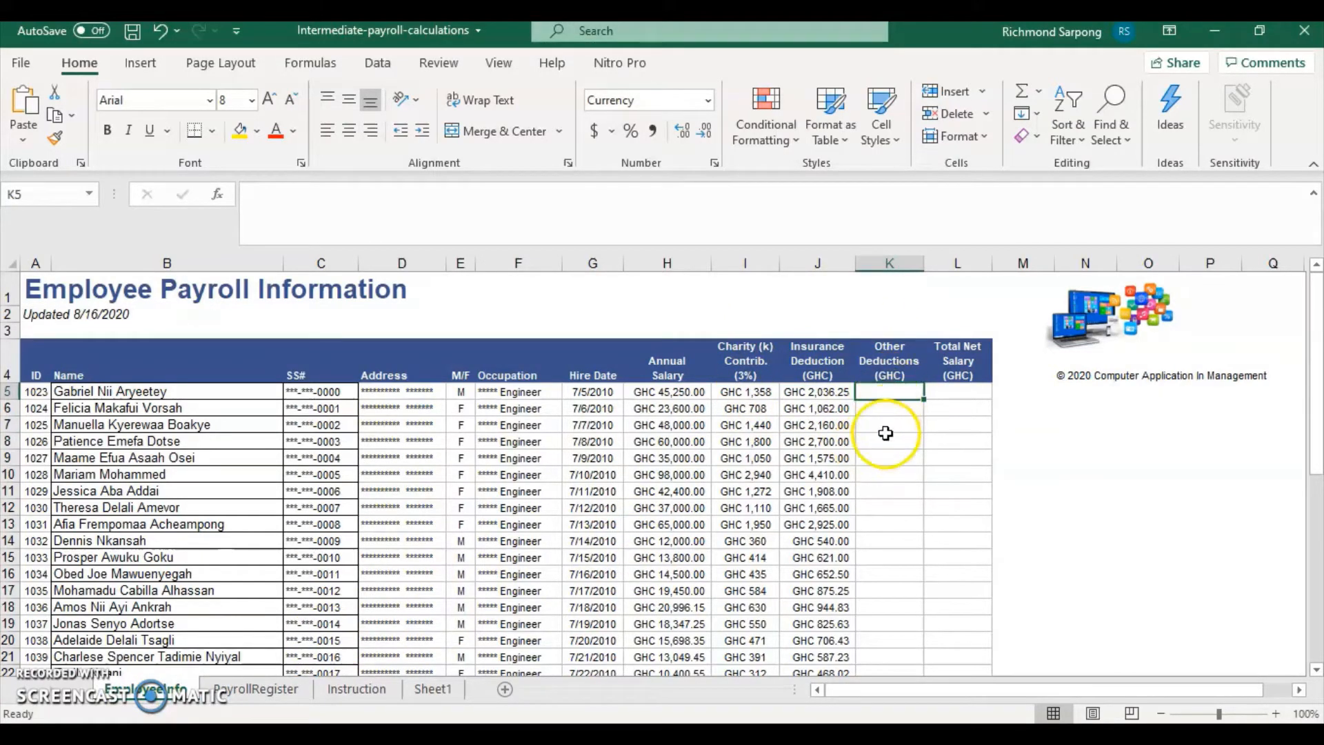
left_click(247, 690)
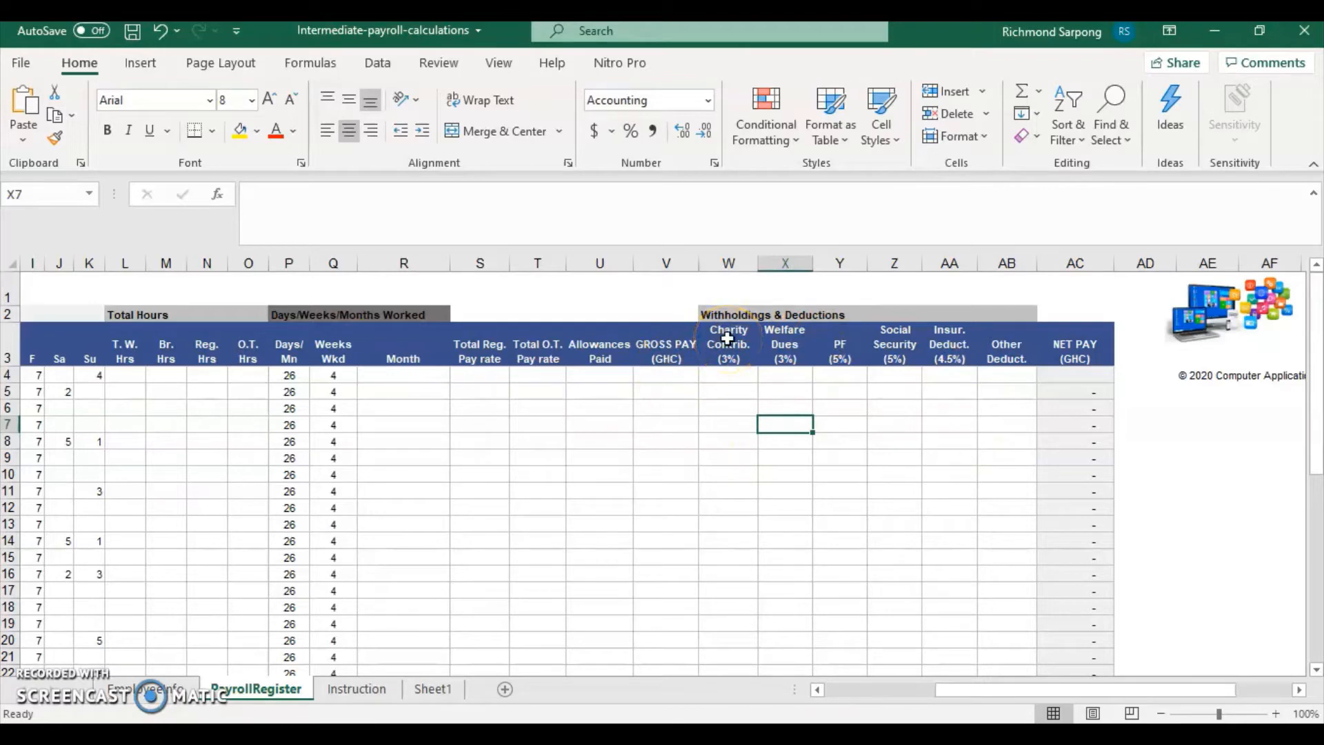
left_click(153, 691)
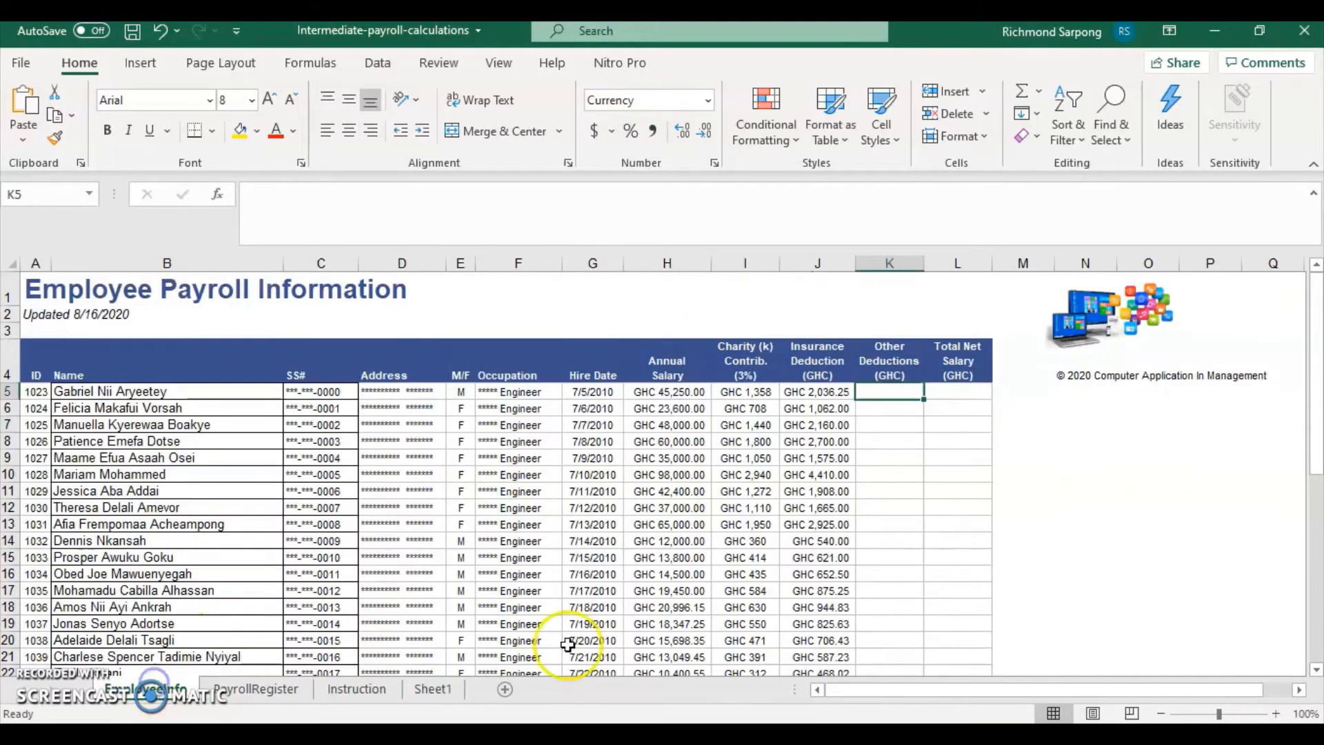
left_click(251, 693)
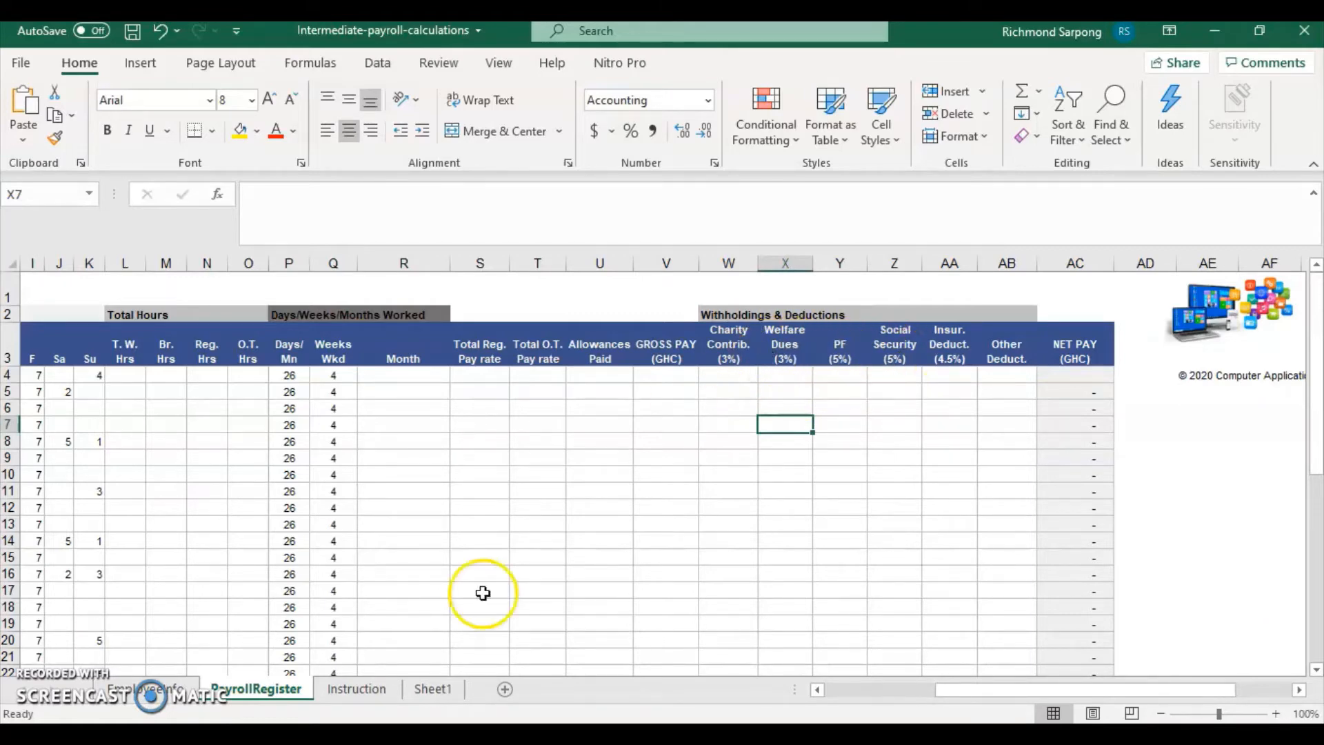
left_click(168, 691)
Calculate the first employee's 13% other deductions in K5 of the EmployeeInfo sheet with =13/100*H5.
left_click(870, 399)
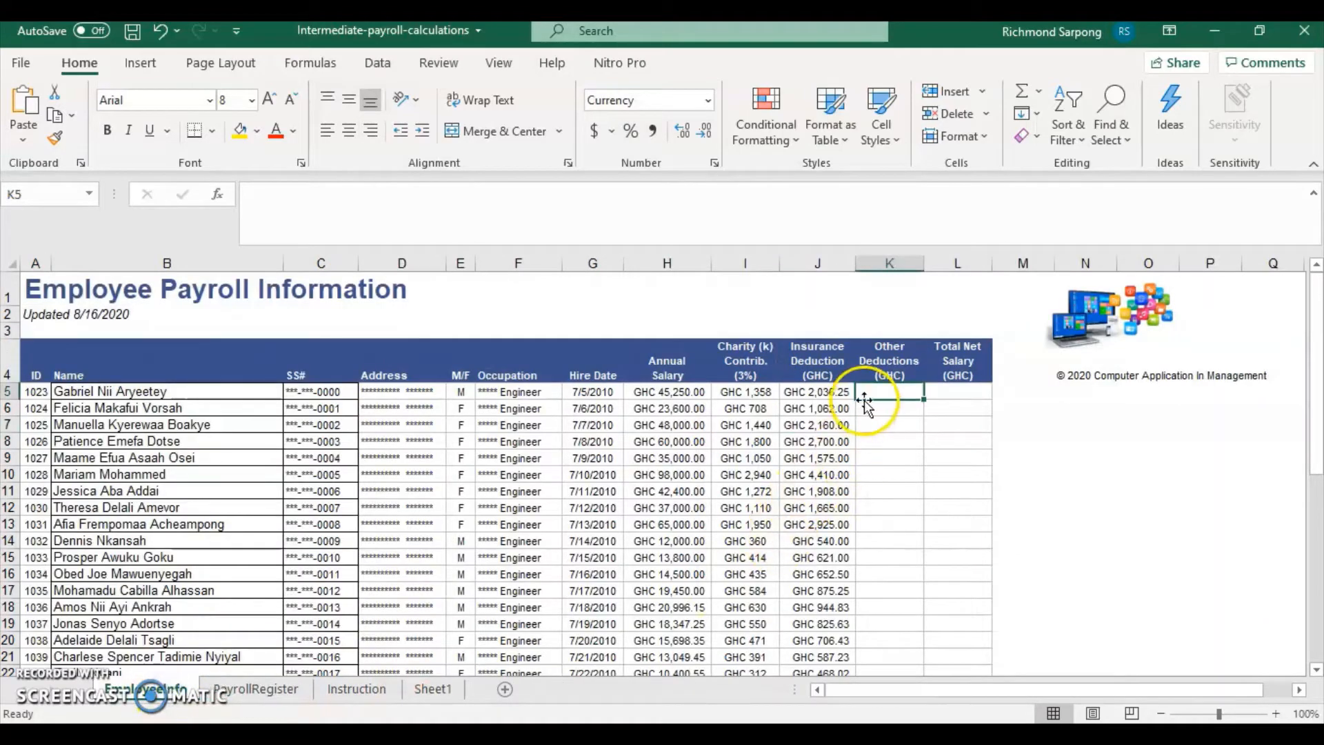
left_click(873, 395)
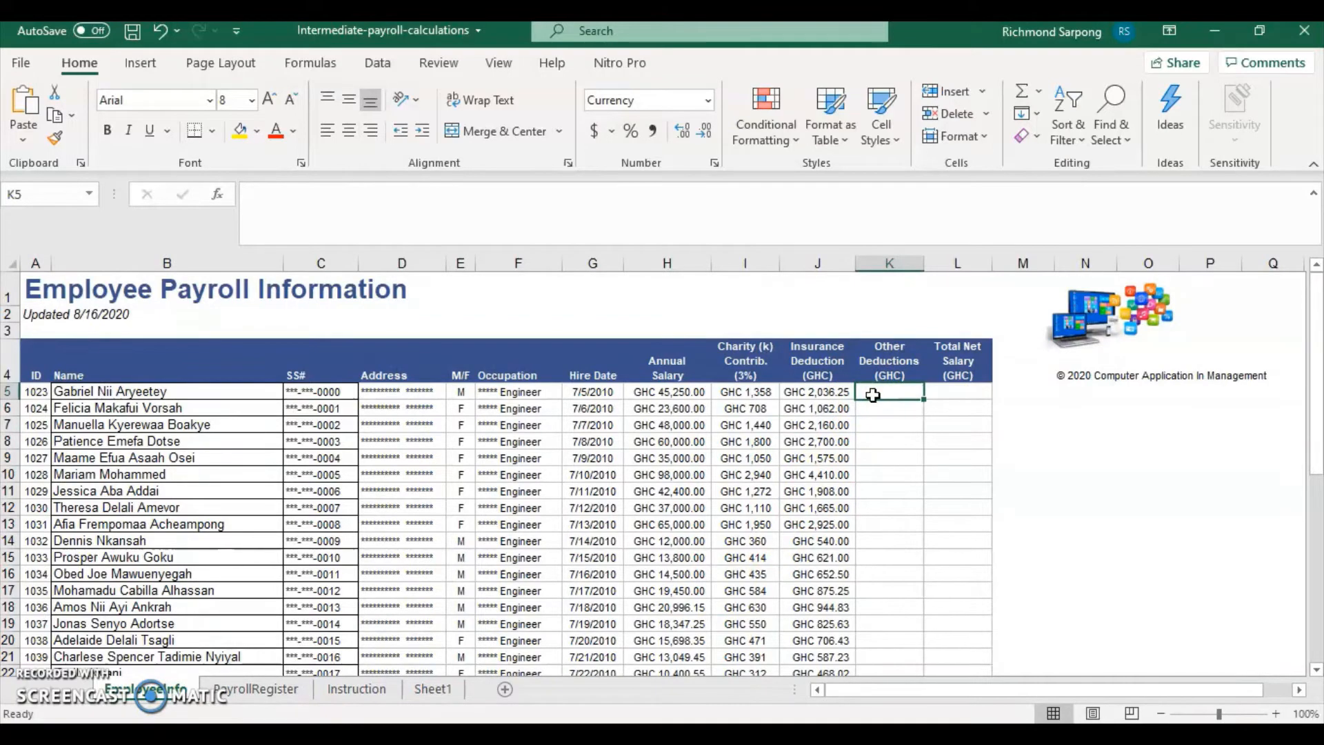
type("=13/100*")
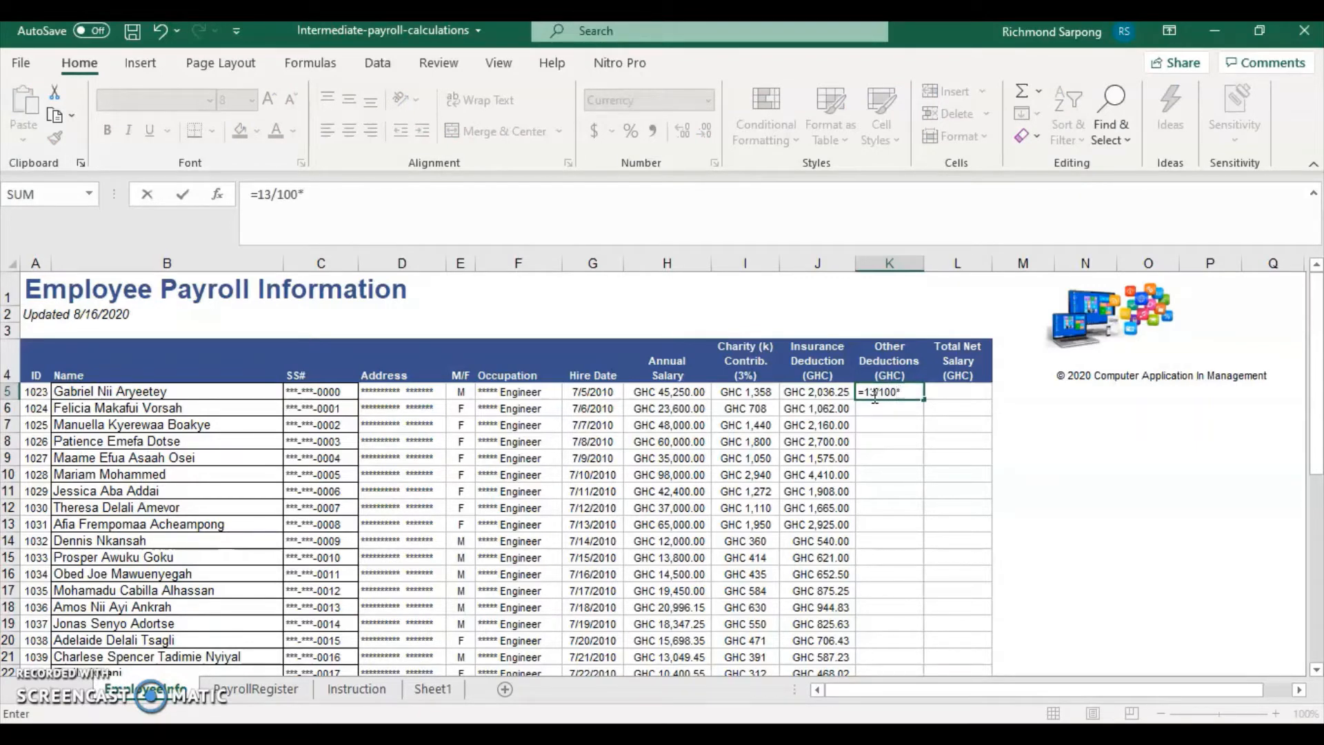
type("h")
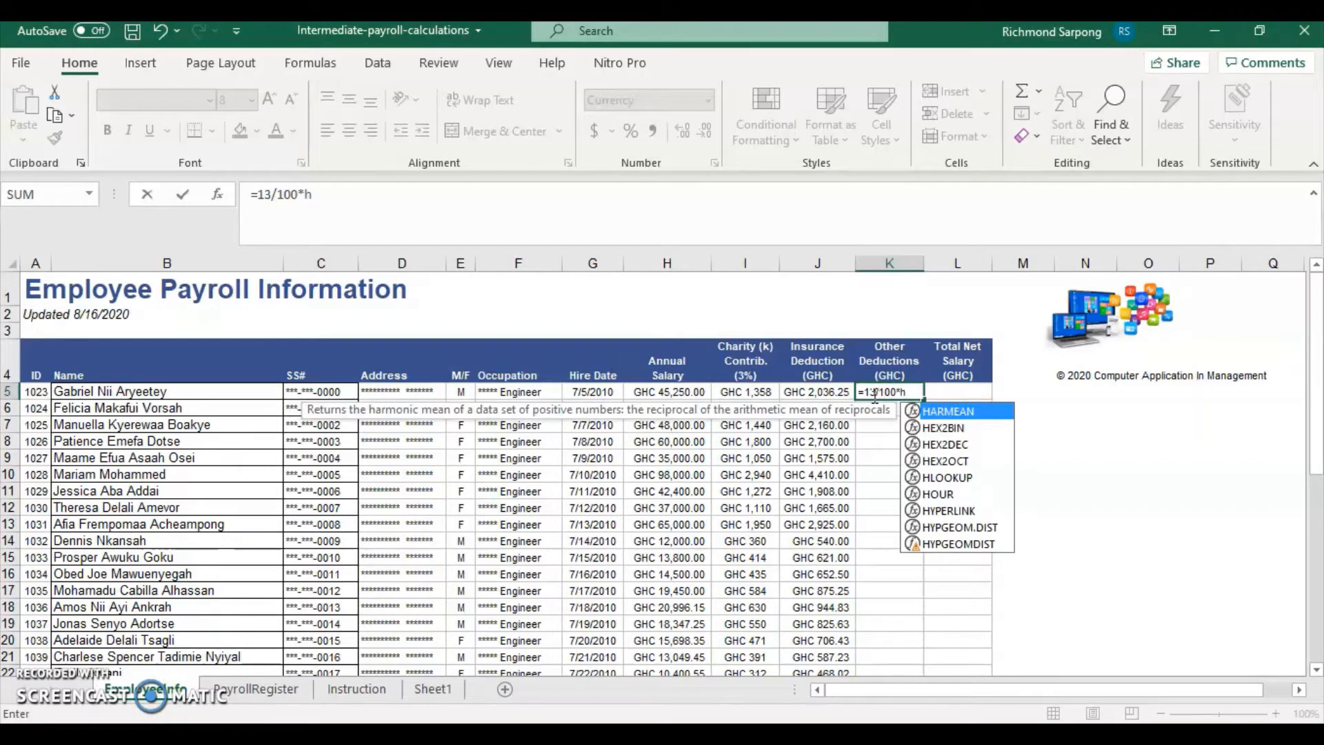
type("5")
key("Return")
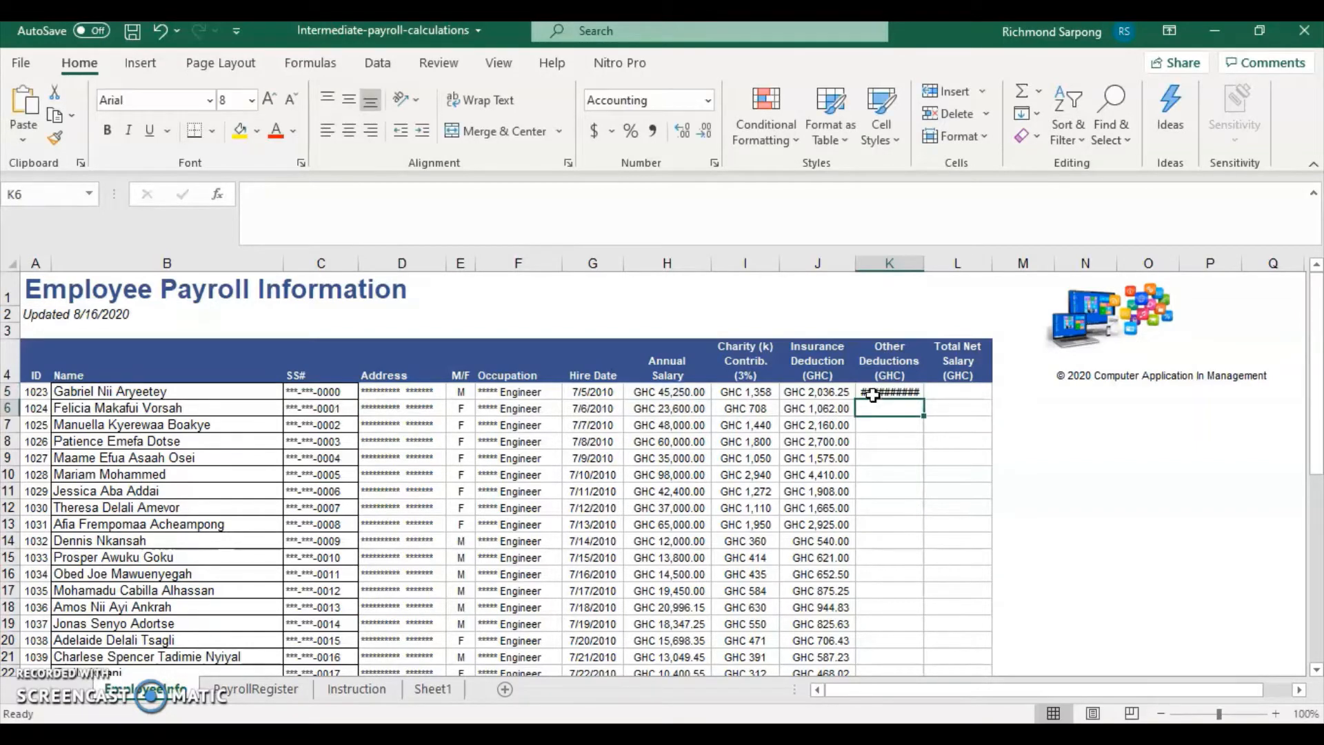
Fill the other deductions formula from K5 down to K46 and fit the width of column K to its amounts.
double_click(924, 262)
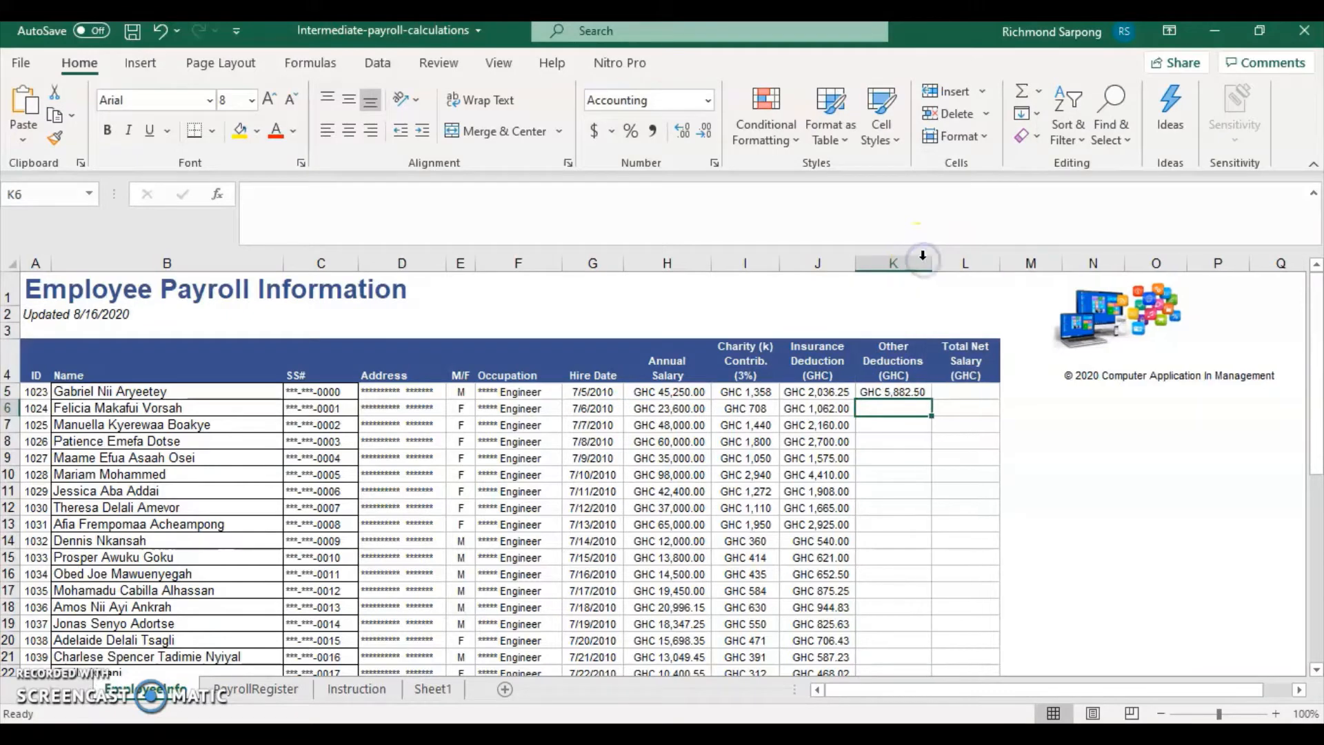
left_click(910, 392)
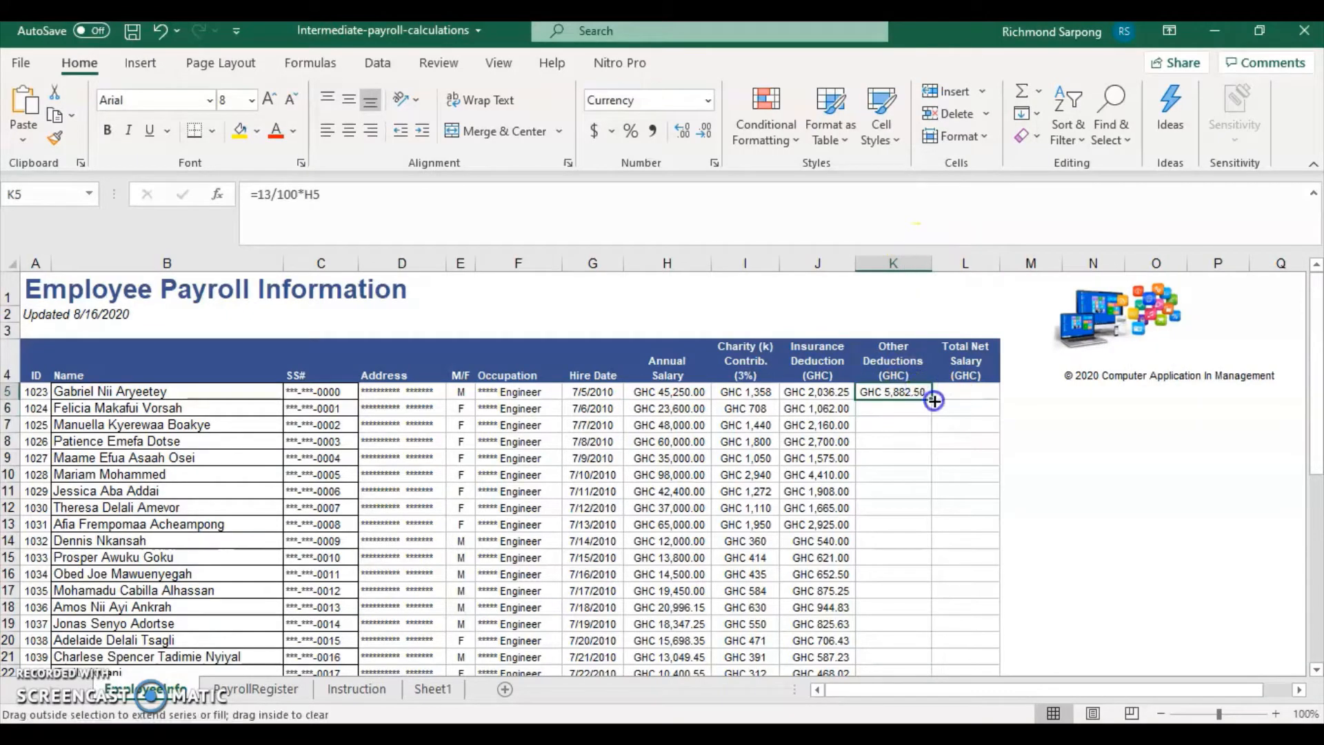
left_click_drag(933, 401, 917, 618)
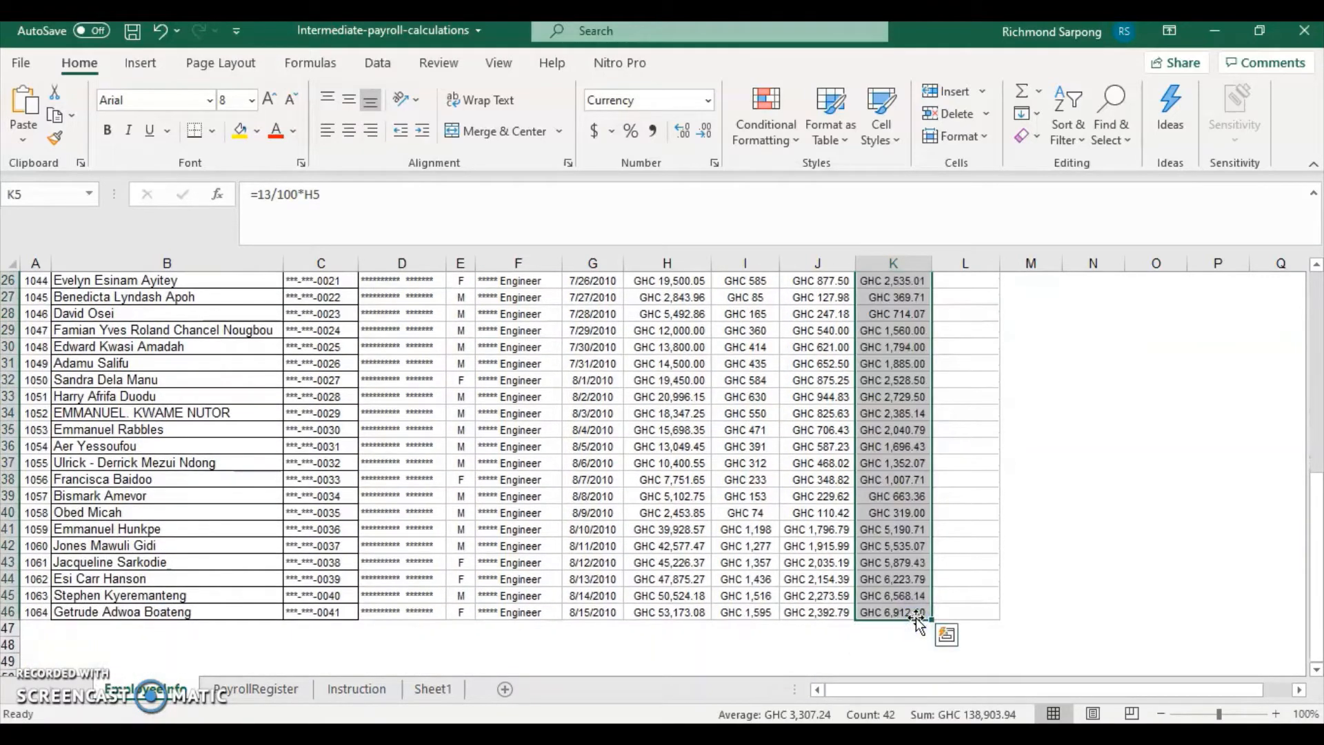
scroll(917, 618, "up", 9)
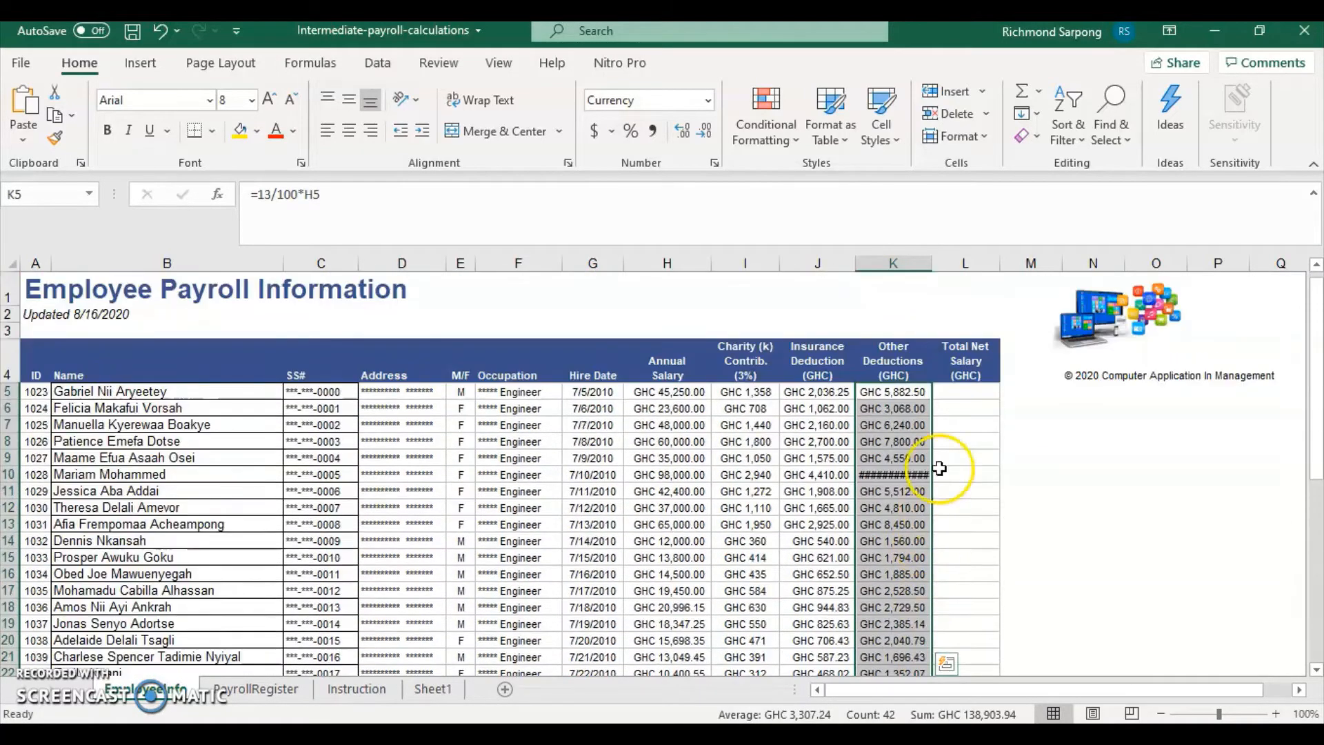
double_click(933, 263)
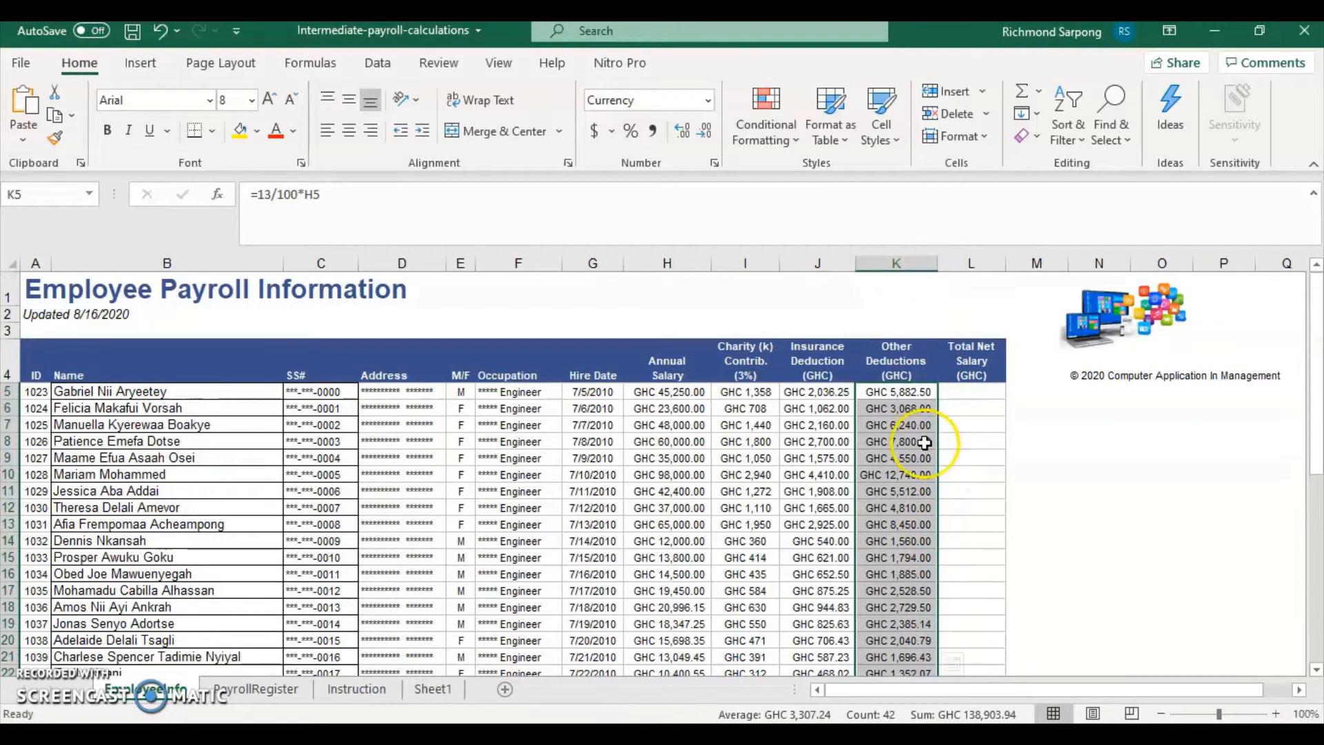
scroll(923, 443, "down", 1)
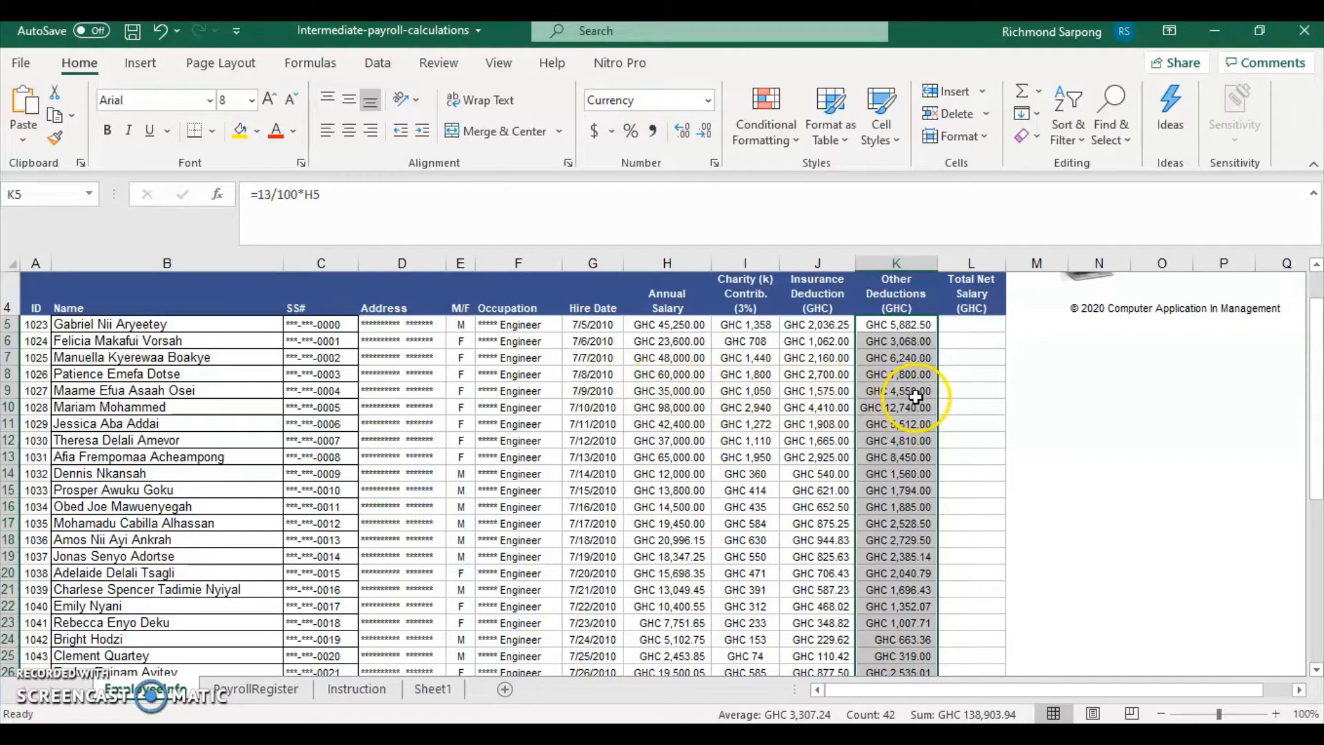
Calculate the first employee's total net salary in L5 with =H5-(I5+J5+K5) and fit the width of column L to the amount.
left_click(979, 335)
scroll(979, 338, "up", 1)
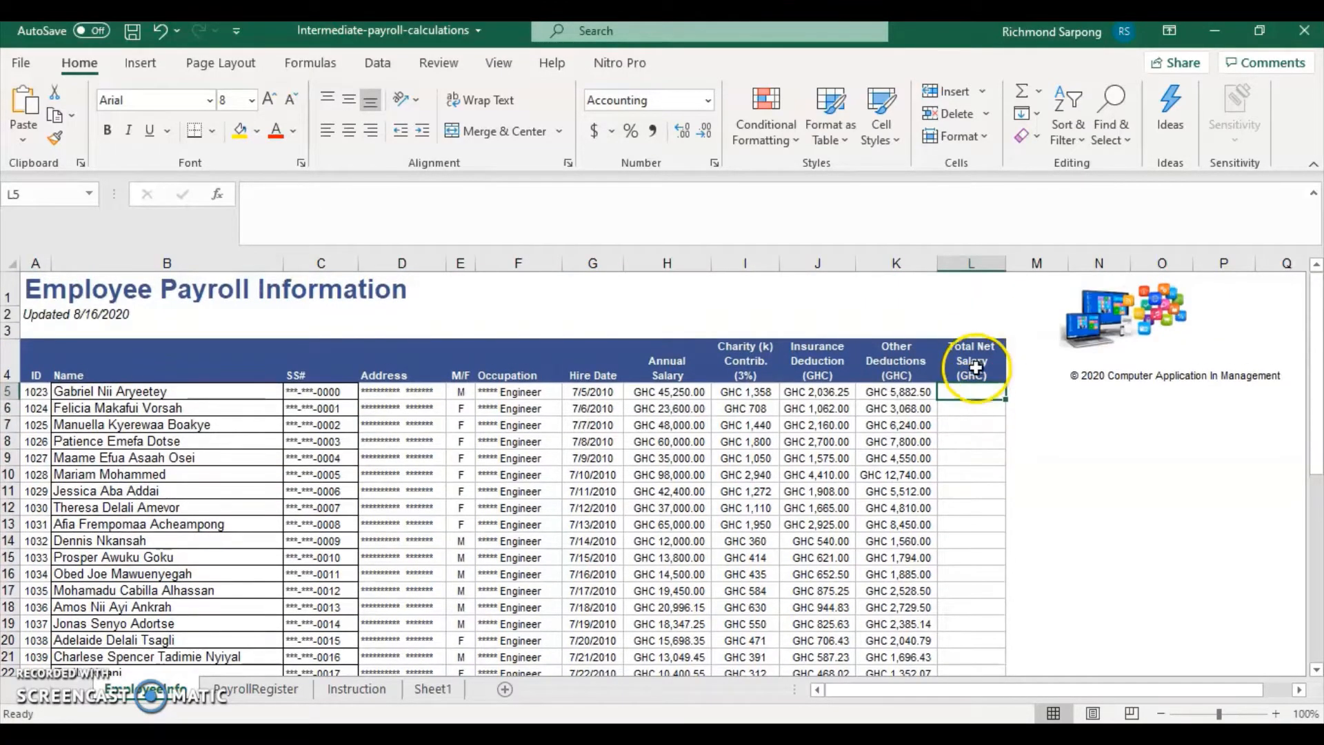
scroll(975, 414, "down", 1)
scroll(986, 404, "up", 1)
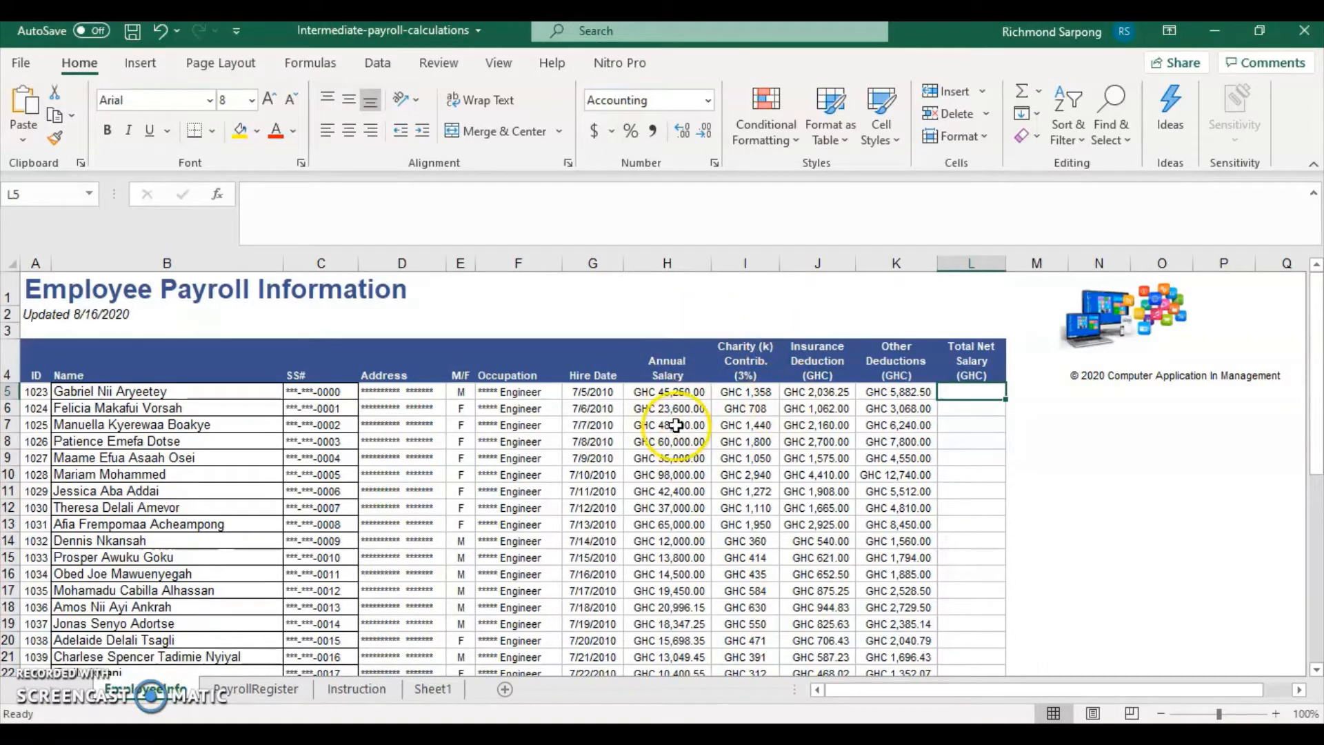
double_click(968, 391)
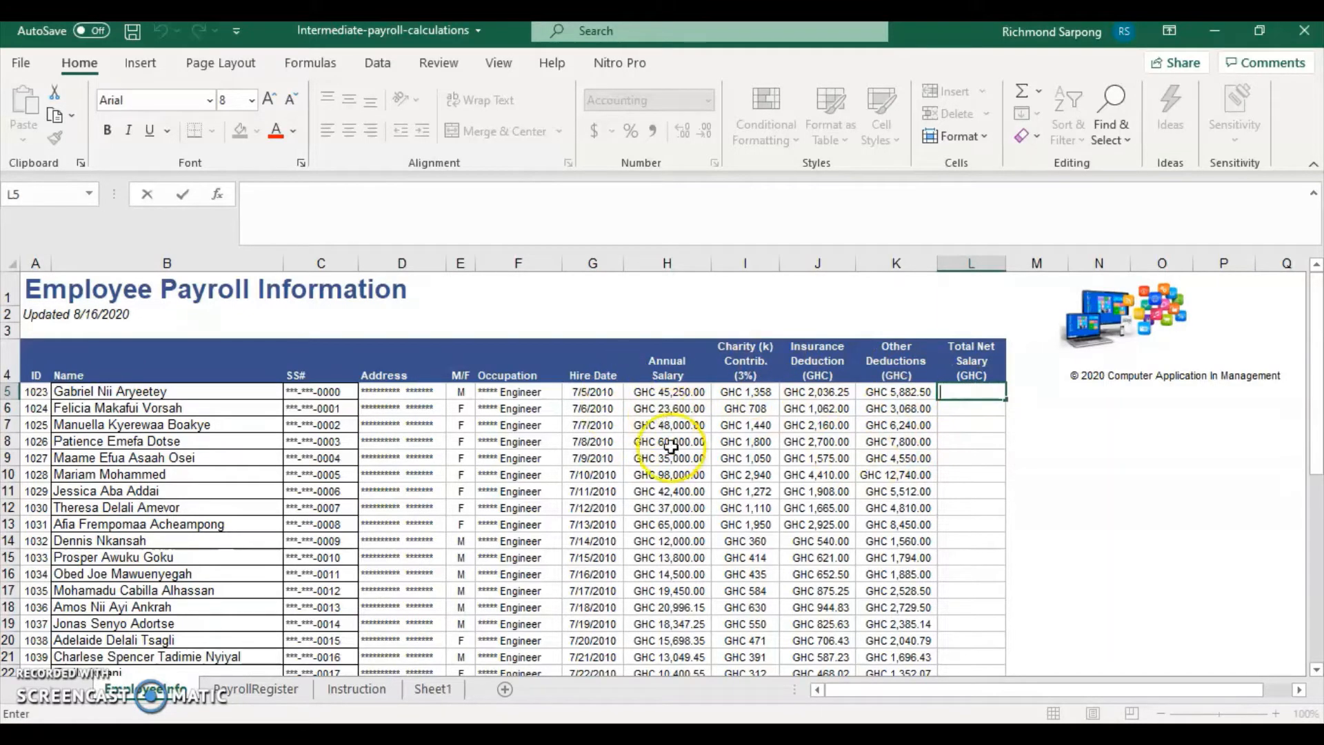
left_click(989, 387)
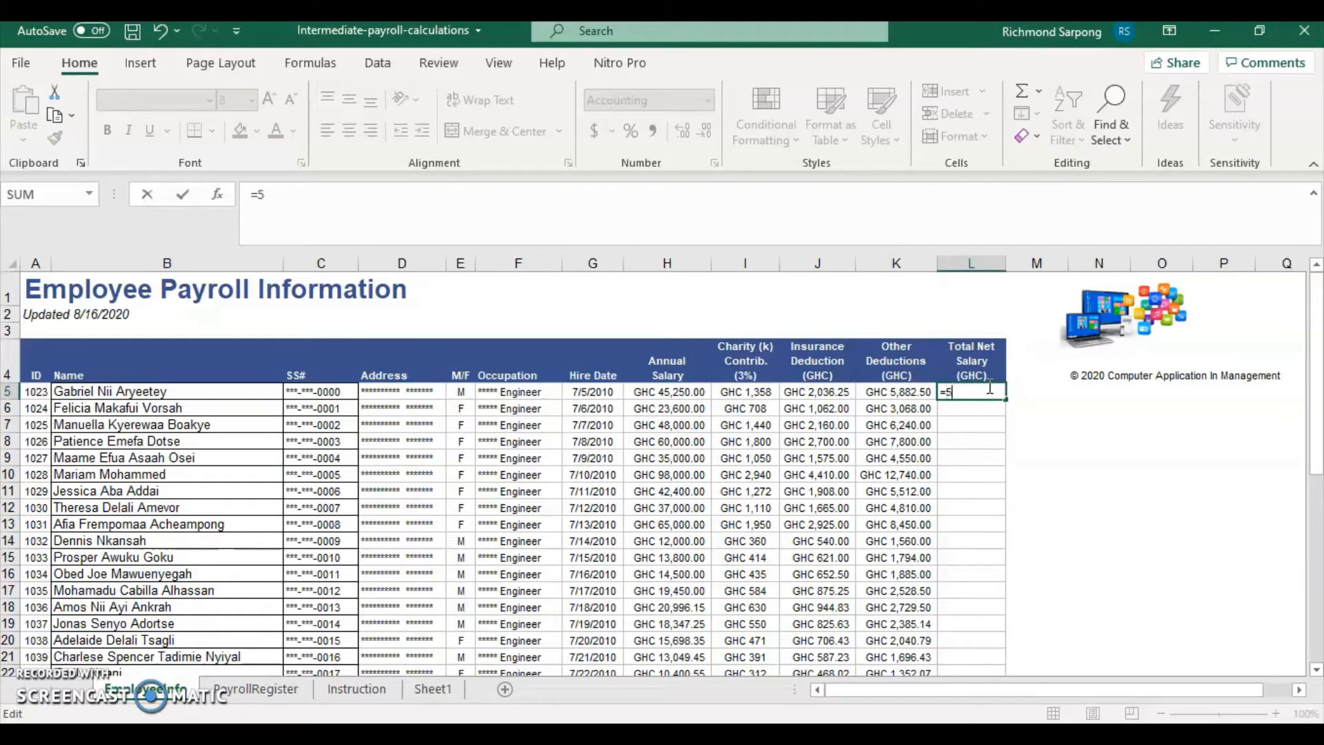
type("=h5")
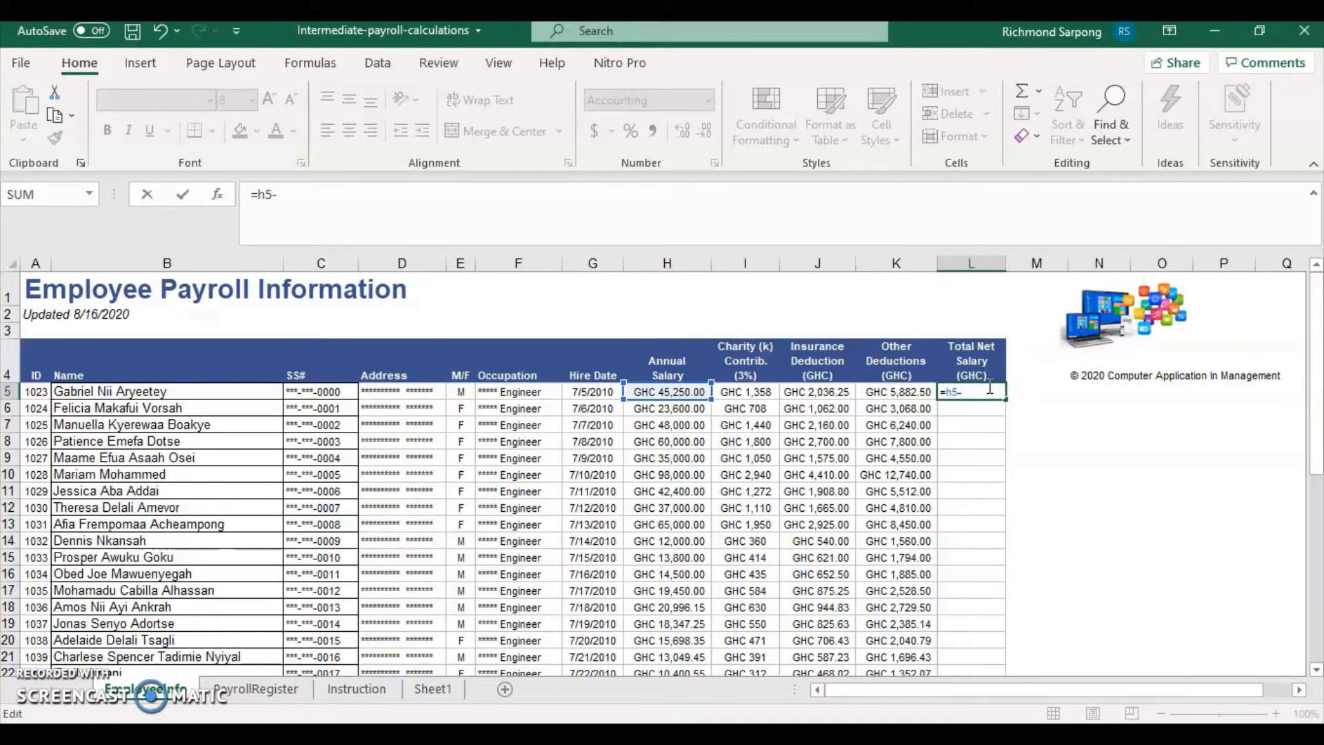
type("-i5")
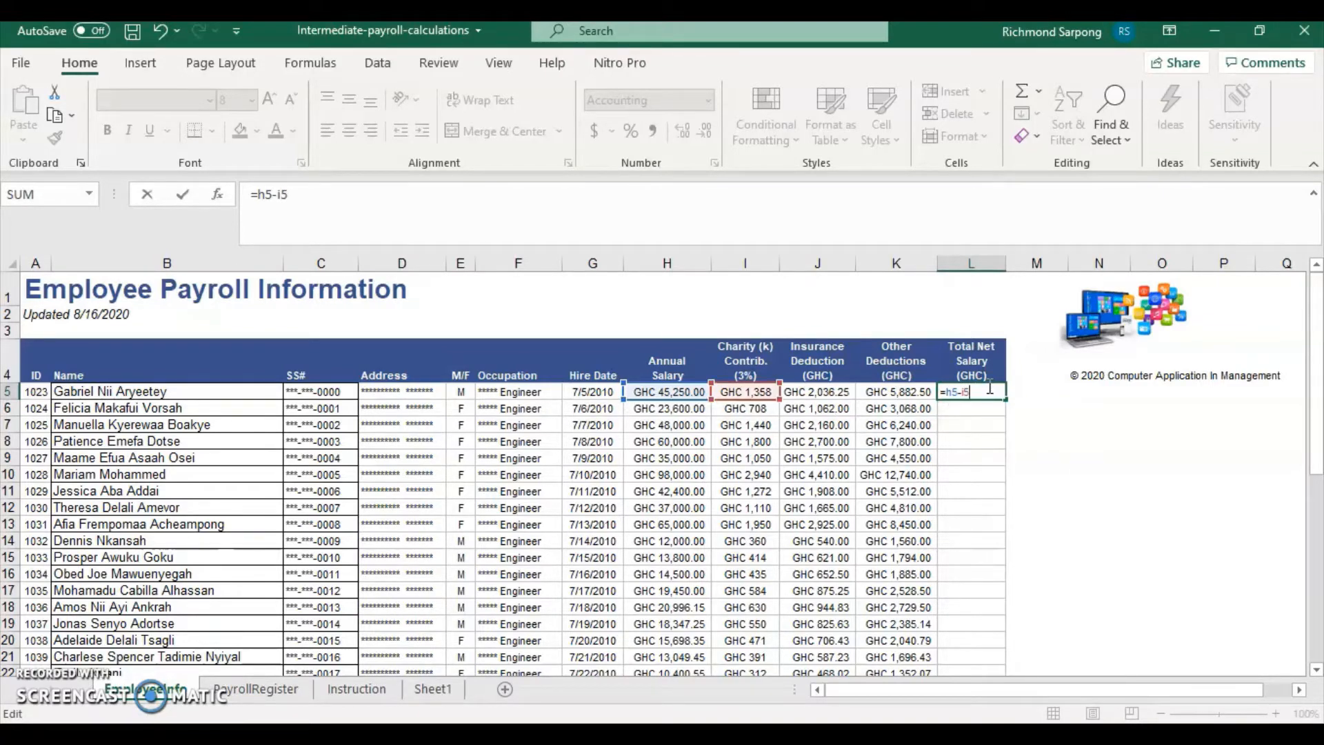
key("BackSpace")
key("BackSpace")
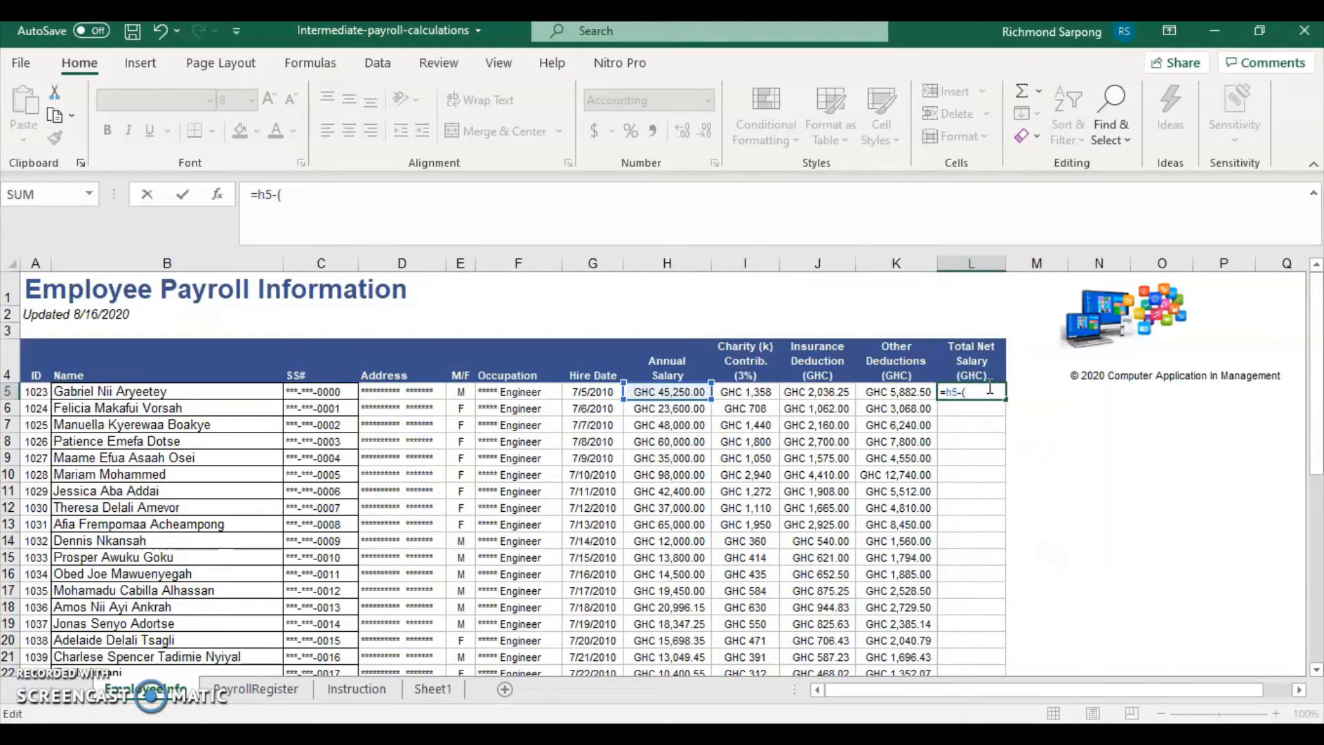
type("(i")
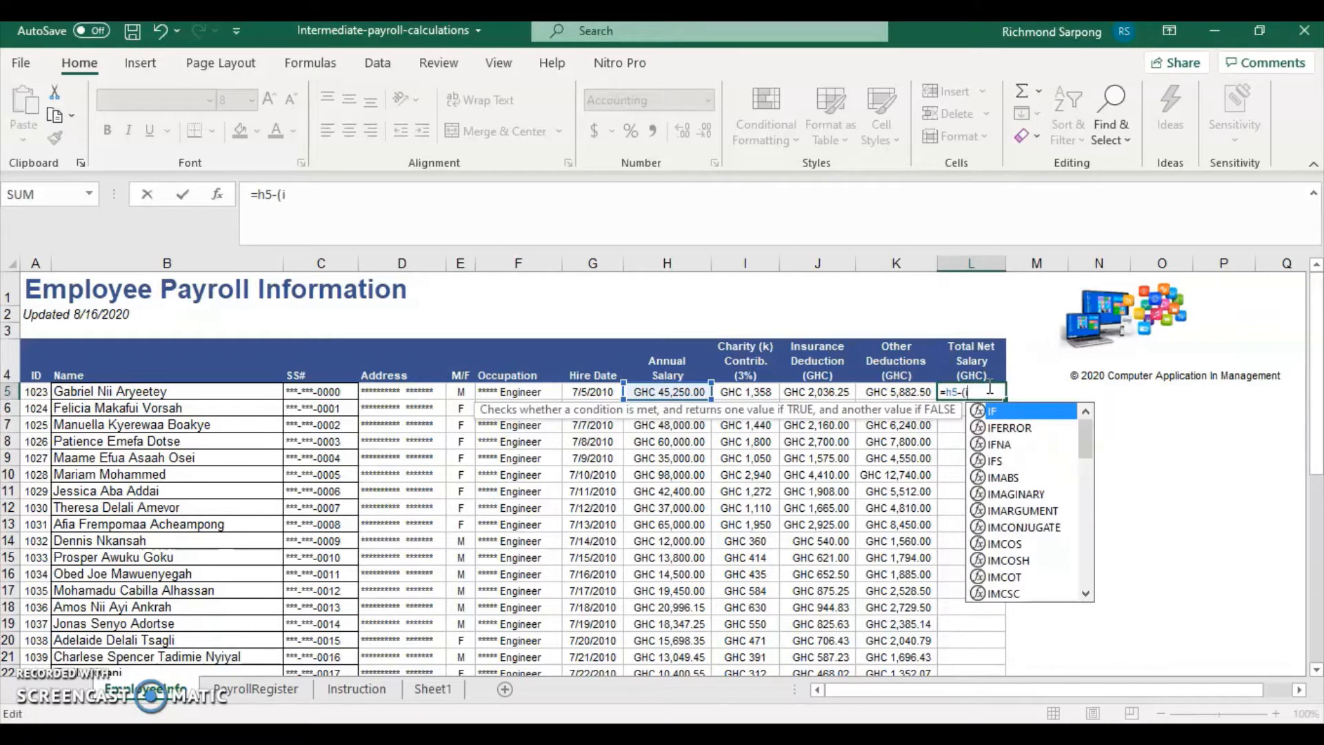
type("5")
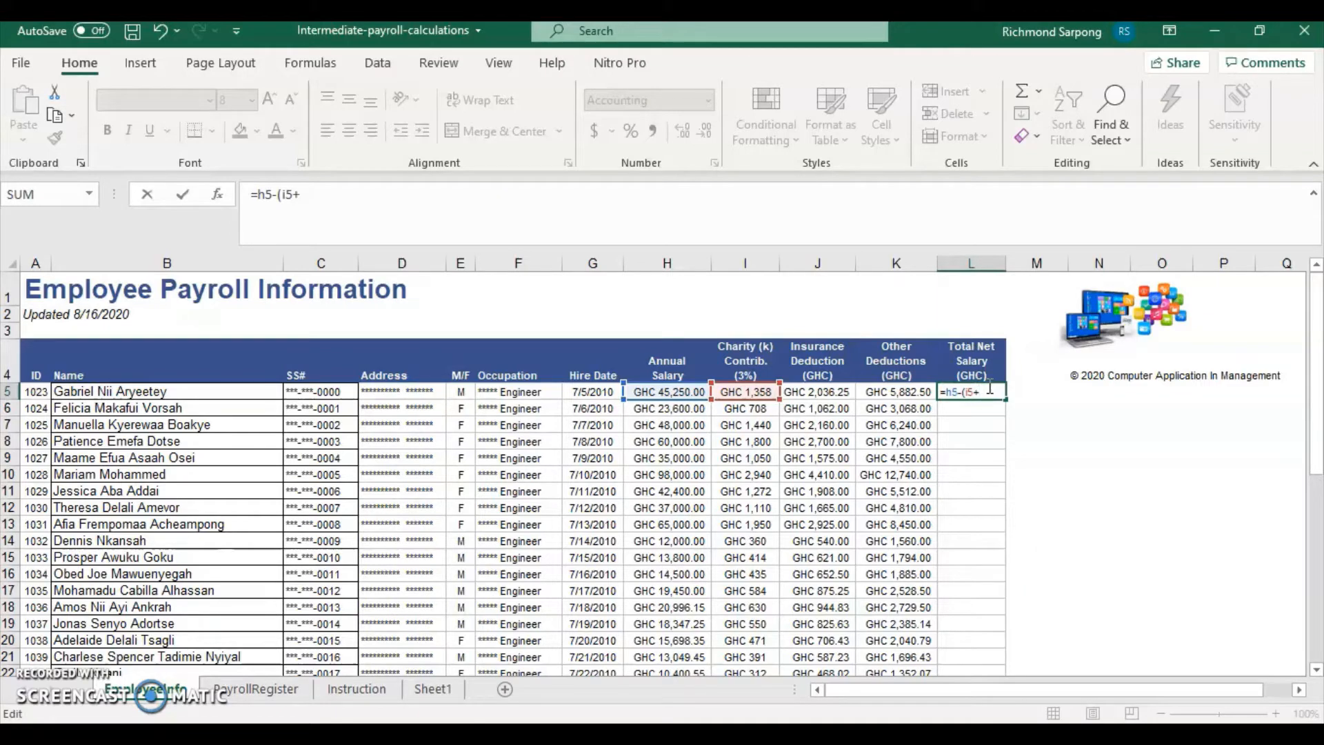
type("+j5")
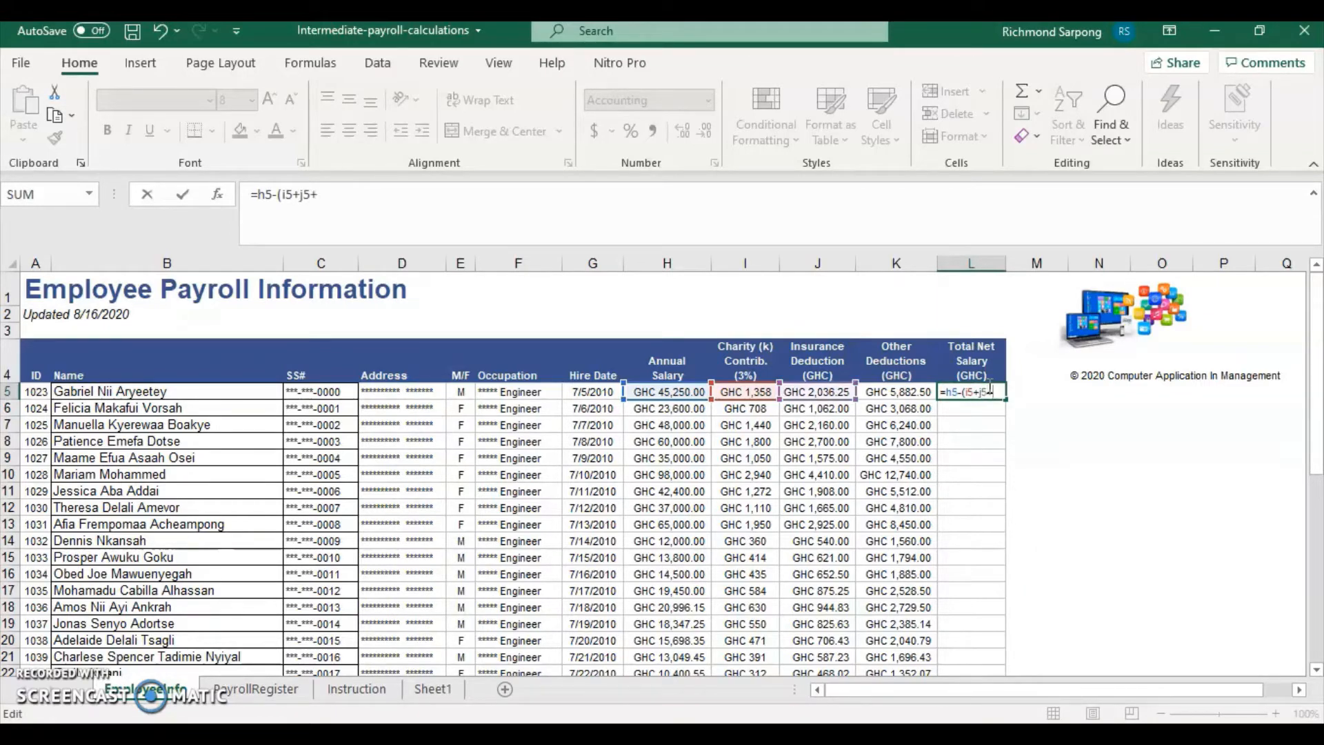
type("+k5")
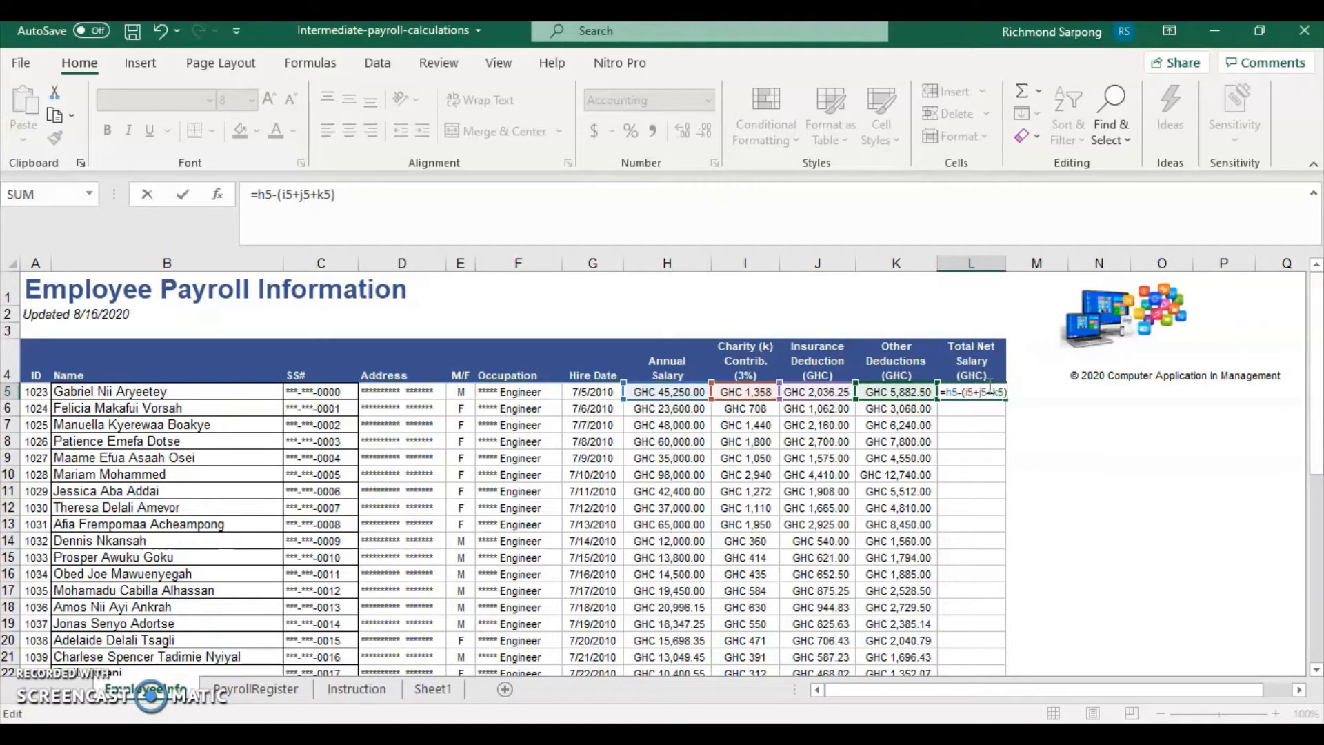
key("Return")
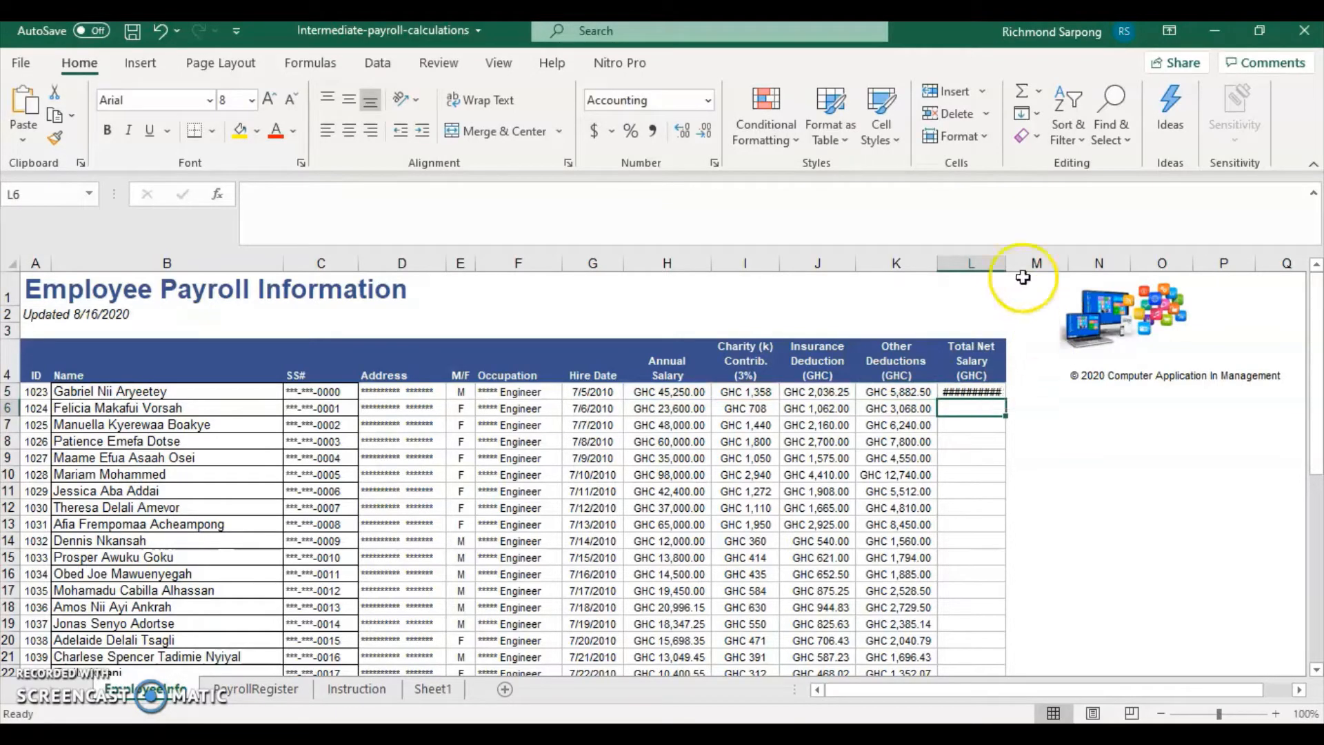
double_click(1006, 262)
Check which salary and deduction cells the net salary formula in L5 refers to, leaving the formula as it is.
left_click(996, 394)
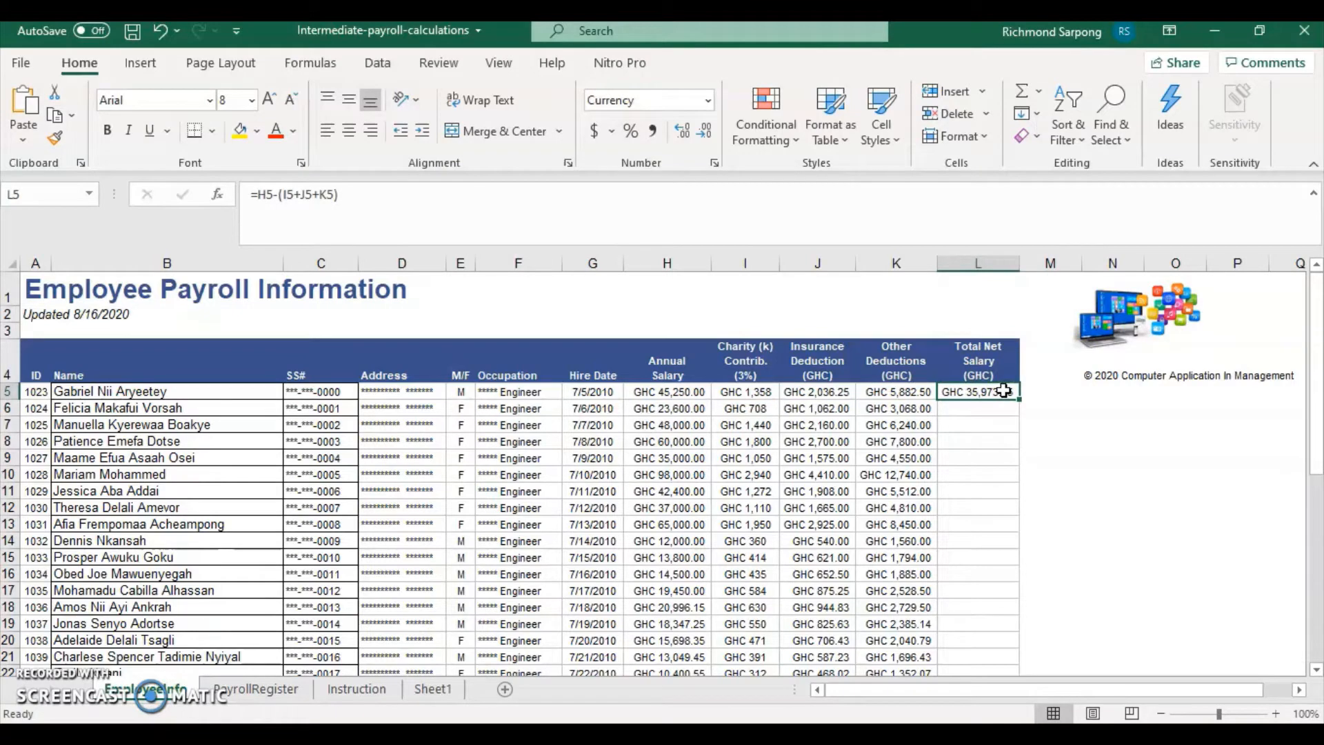
left_click(297, 193)
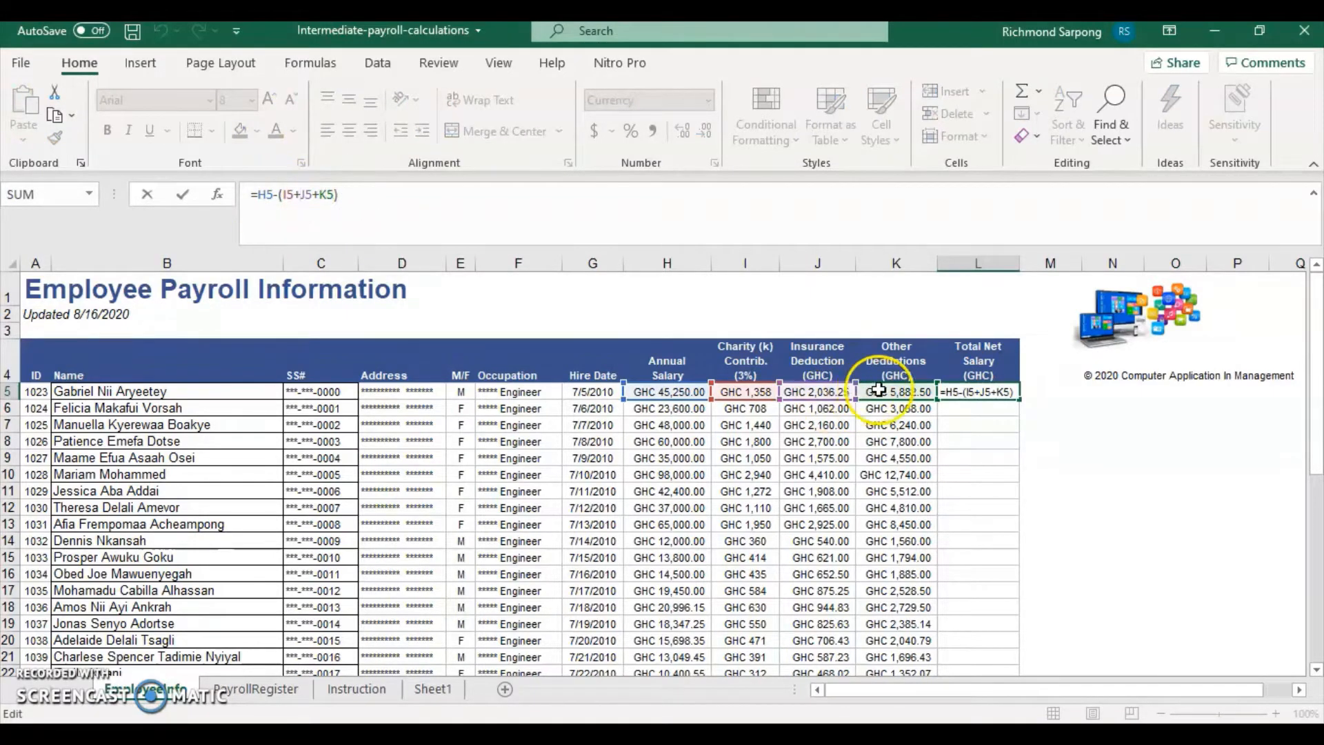
left_click(966, 405)
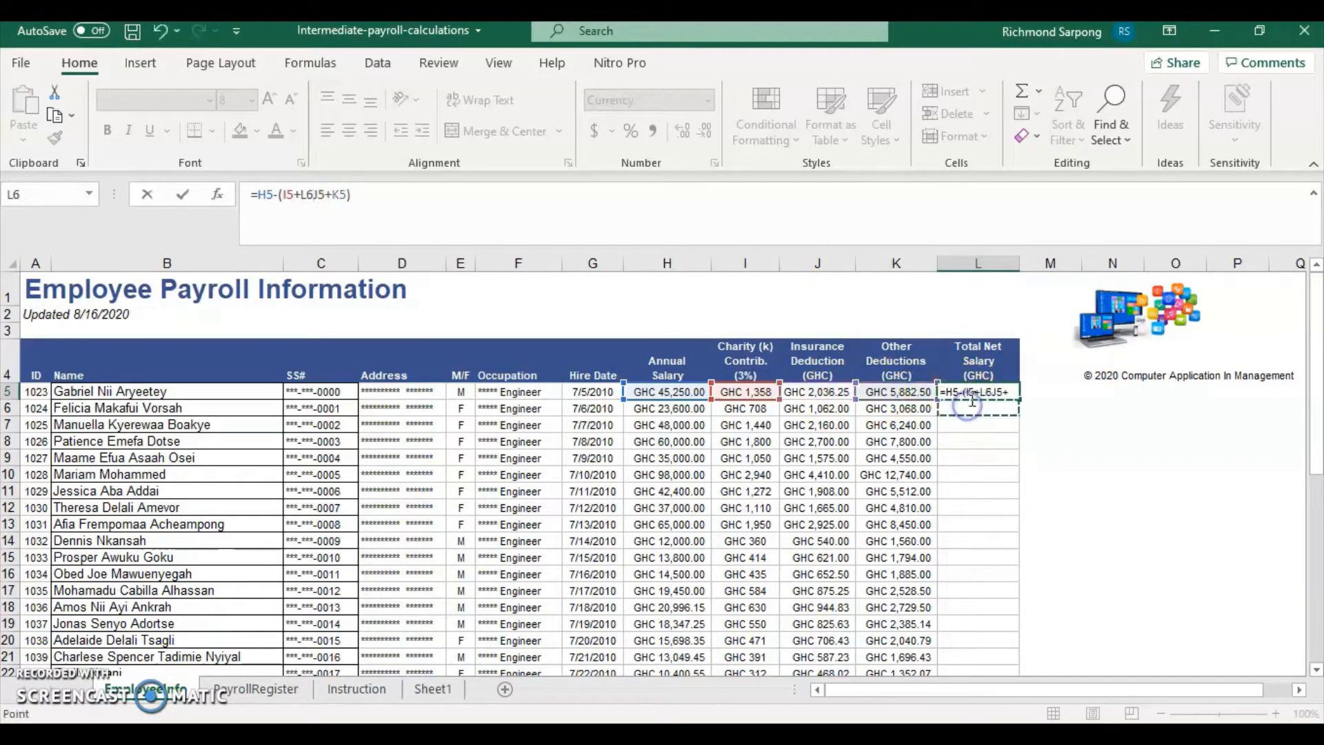
key("Escape")
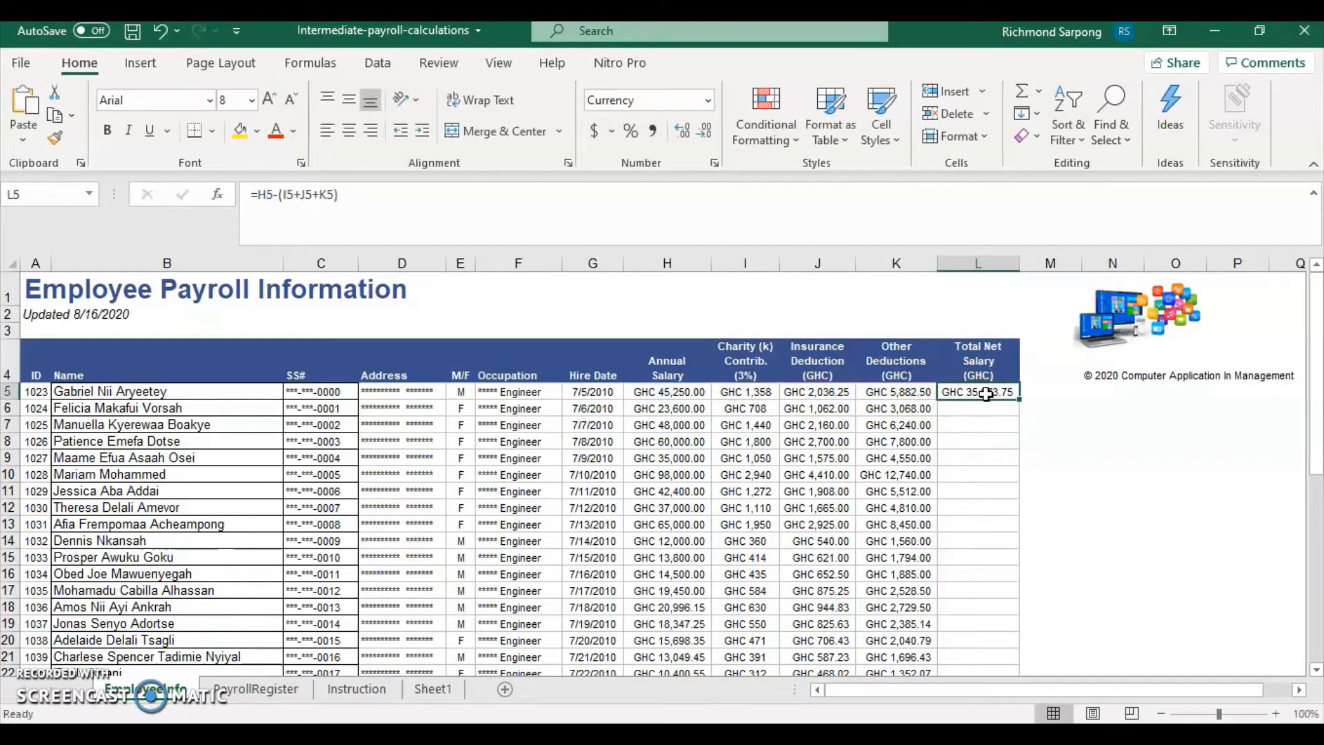
Fill the total net salary formula from L5 down to the last employee in L46 and look over the filled rows.
left_click_drag(1021, 399, 999, 646)
scroll(996, 607, "up", 8)
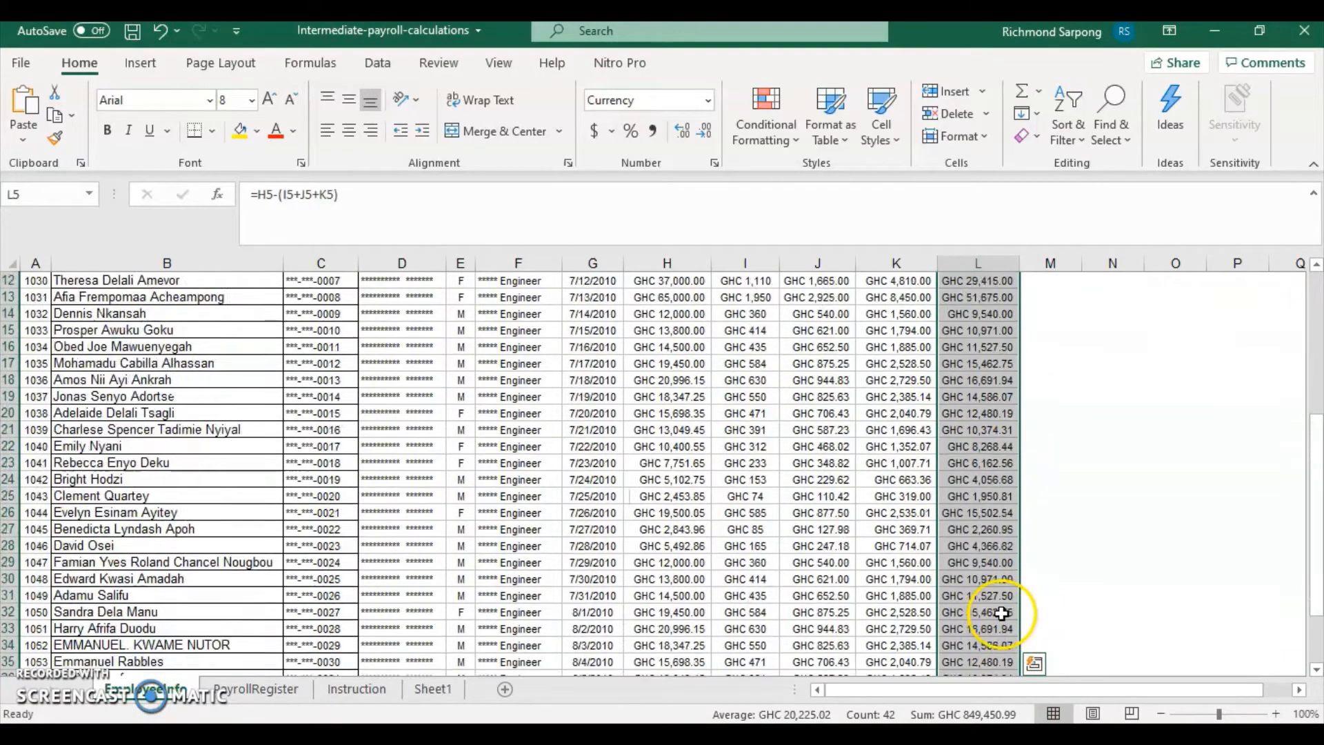
scroll(974, 407, "down", 9)
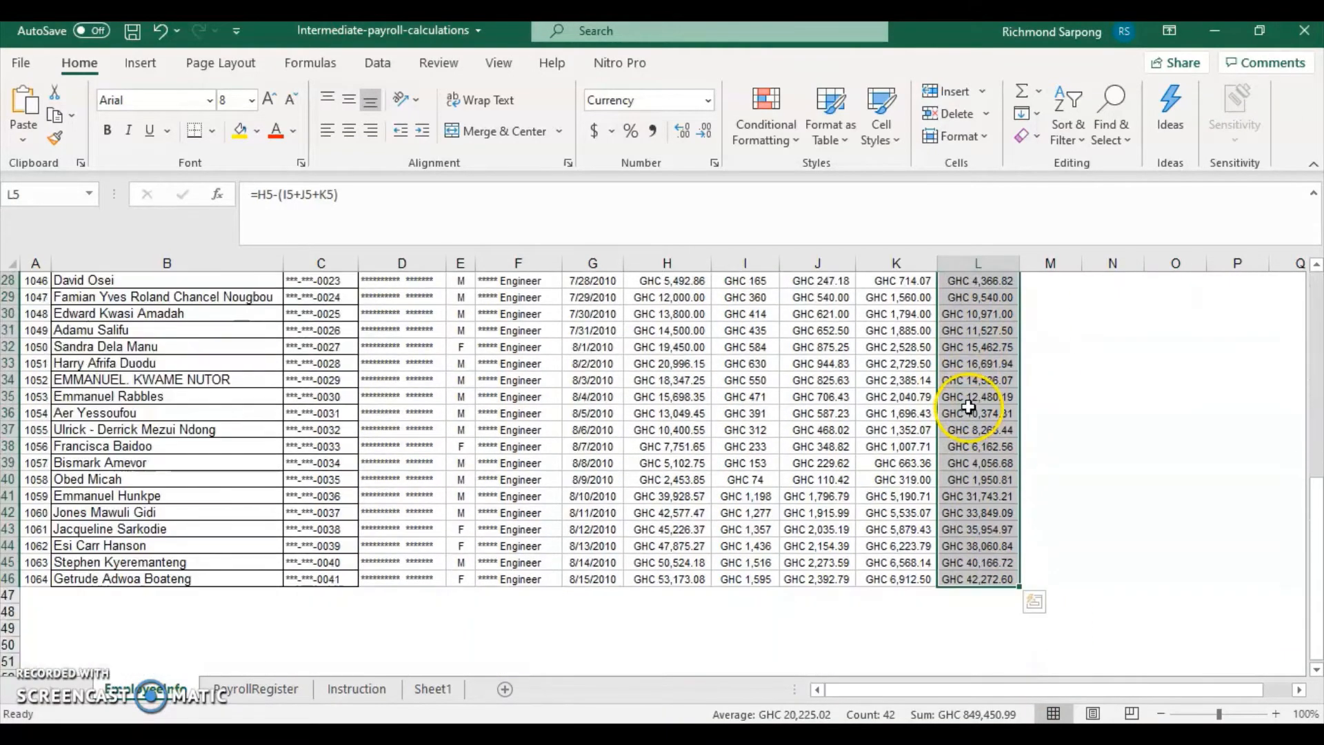
scroll(990, 586, "up", 9)
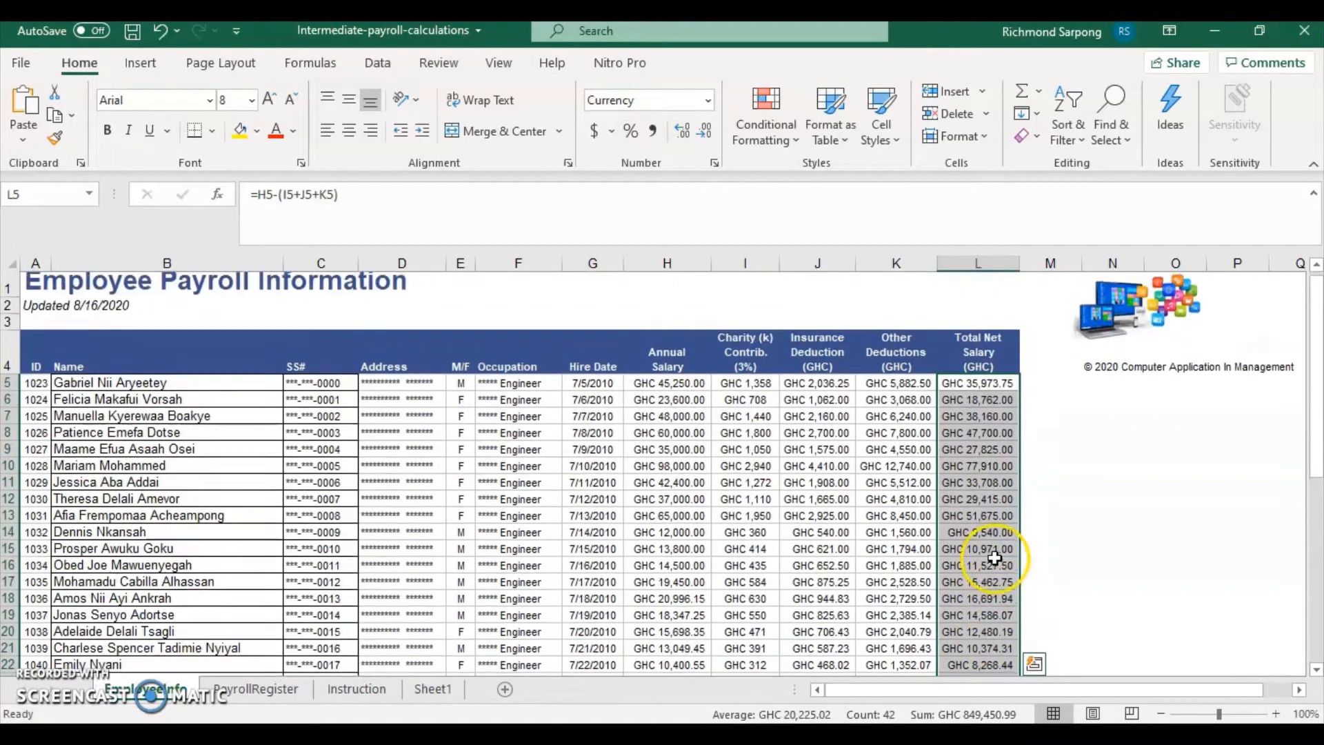
scroll(972, 413, "down", 6)
scroll(972, 431, "down", 2)
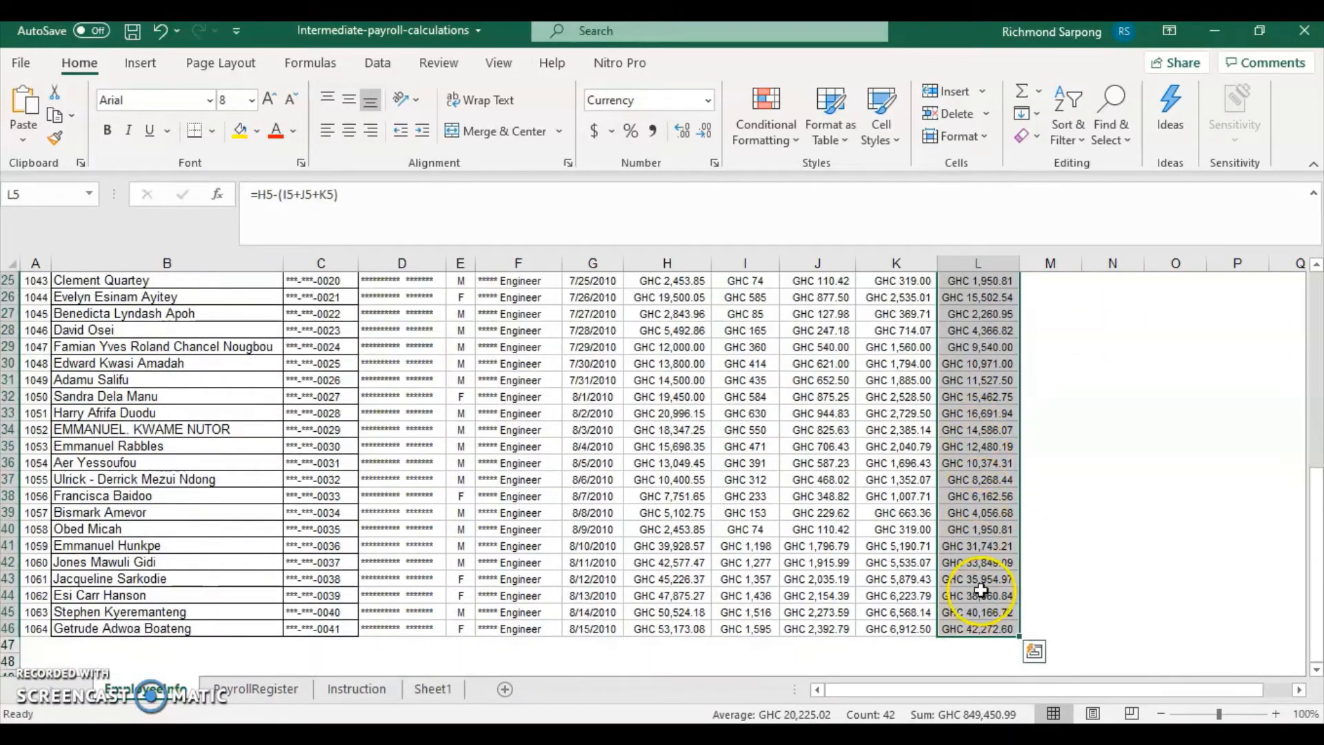
scroll(981, 589, "up", 8)
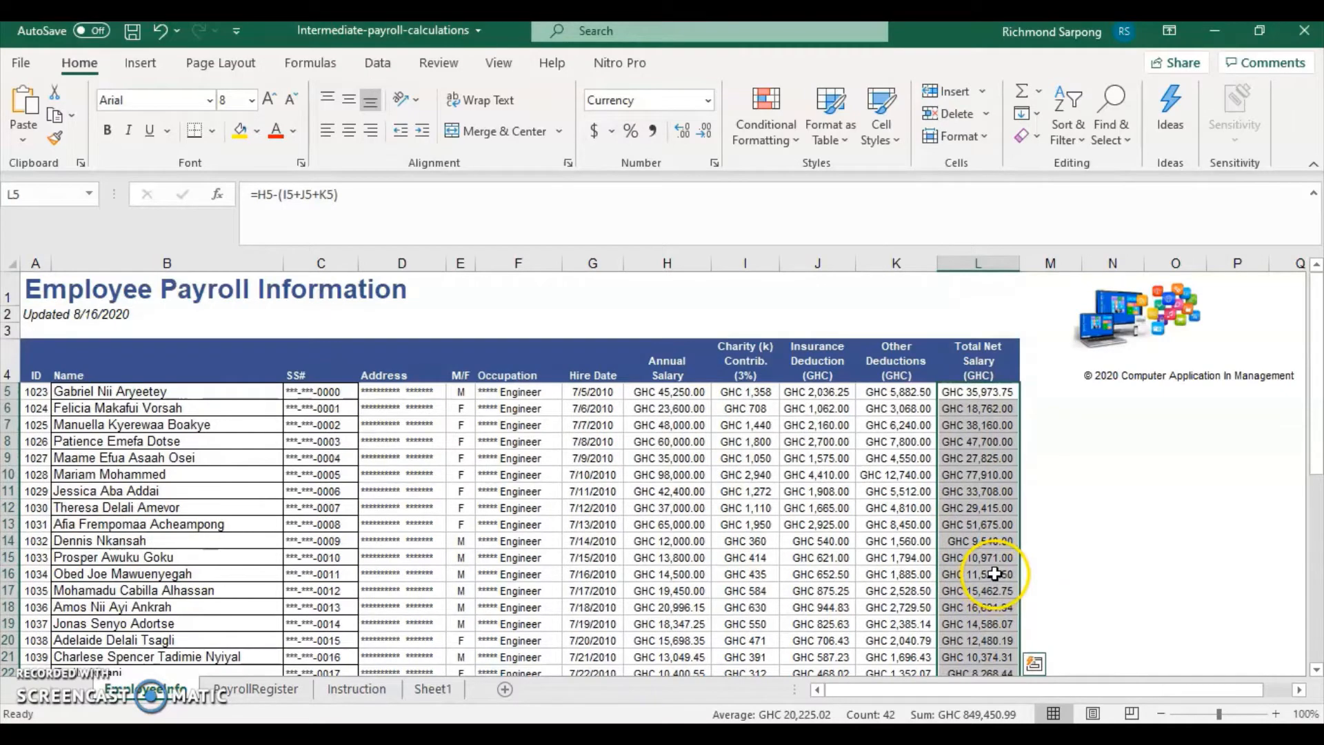
left_click(1058, 457)
scroll(763, 524, "down", 8)
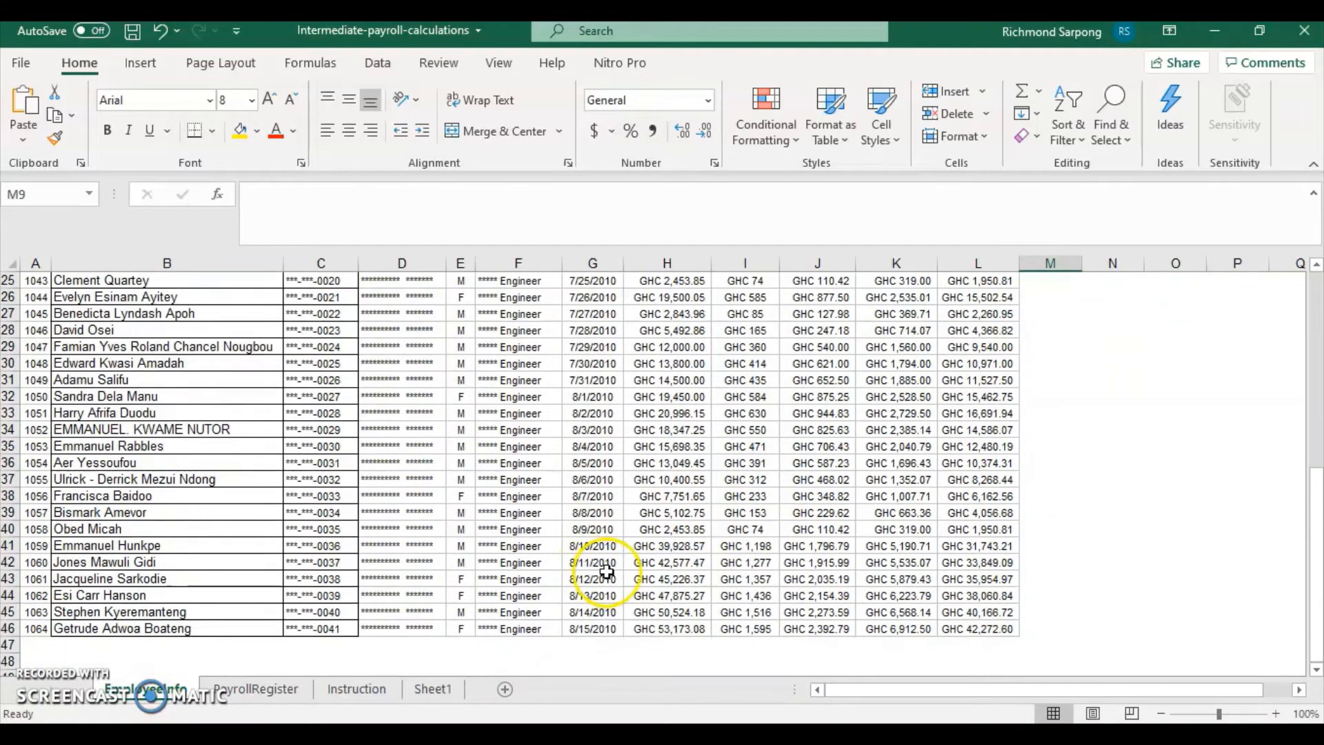
scroll(607, 571, "up", 8)
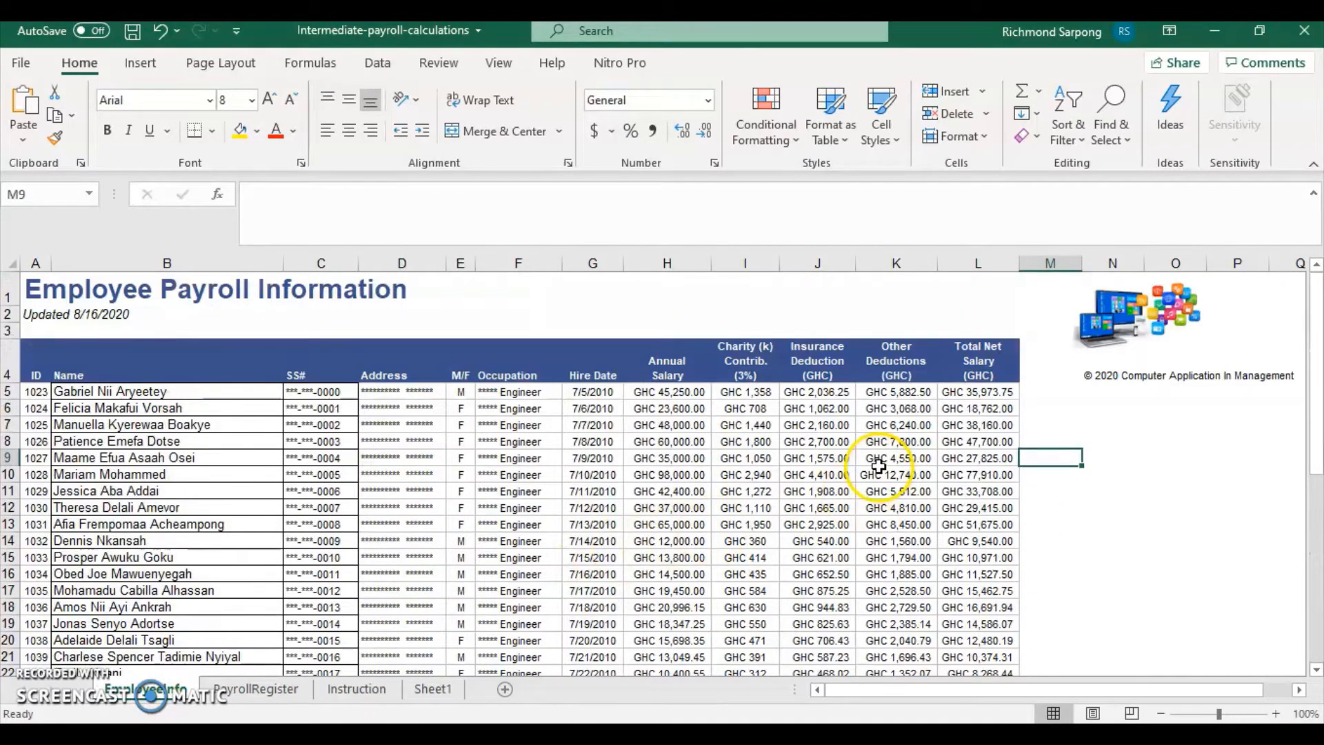
scroll(674, 531, "down", 2)
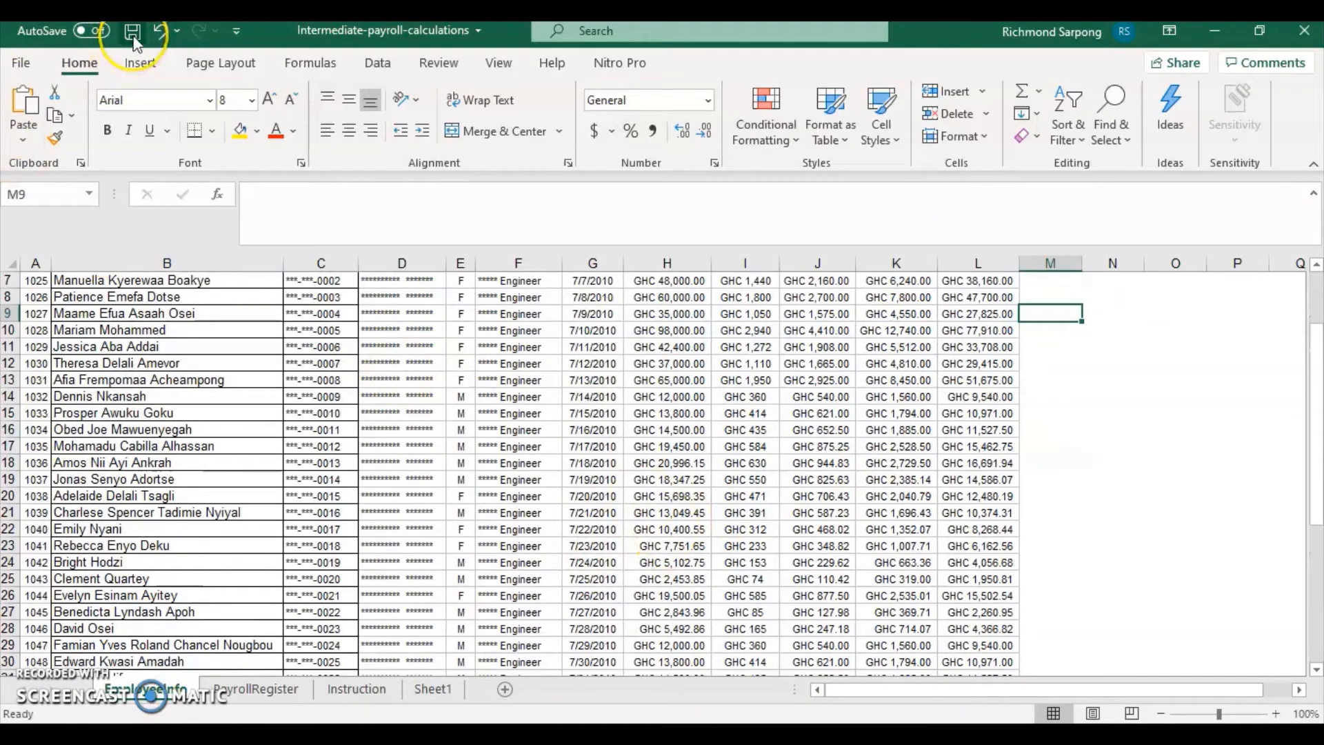
Glance at the PayrollRegister sheet, then return to EmployeeInfo and save the Intermediate-payroll-calculations workbook.
left_click(140, 62)
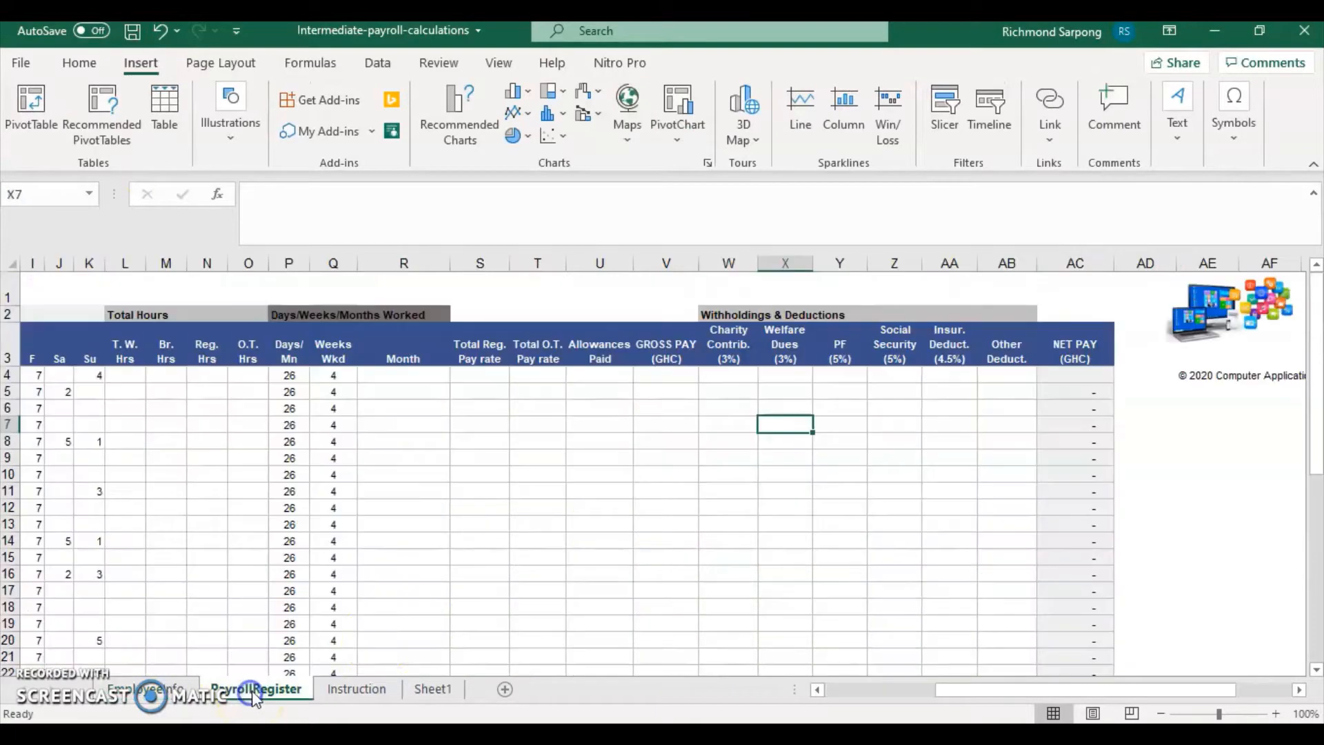
left_click(254, 690)
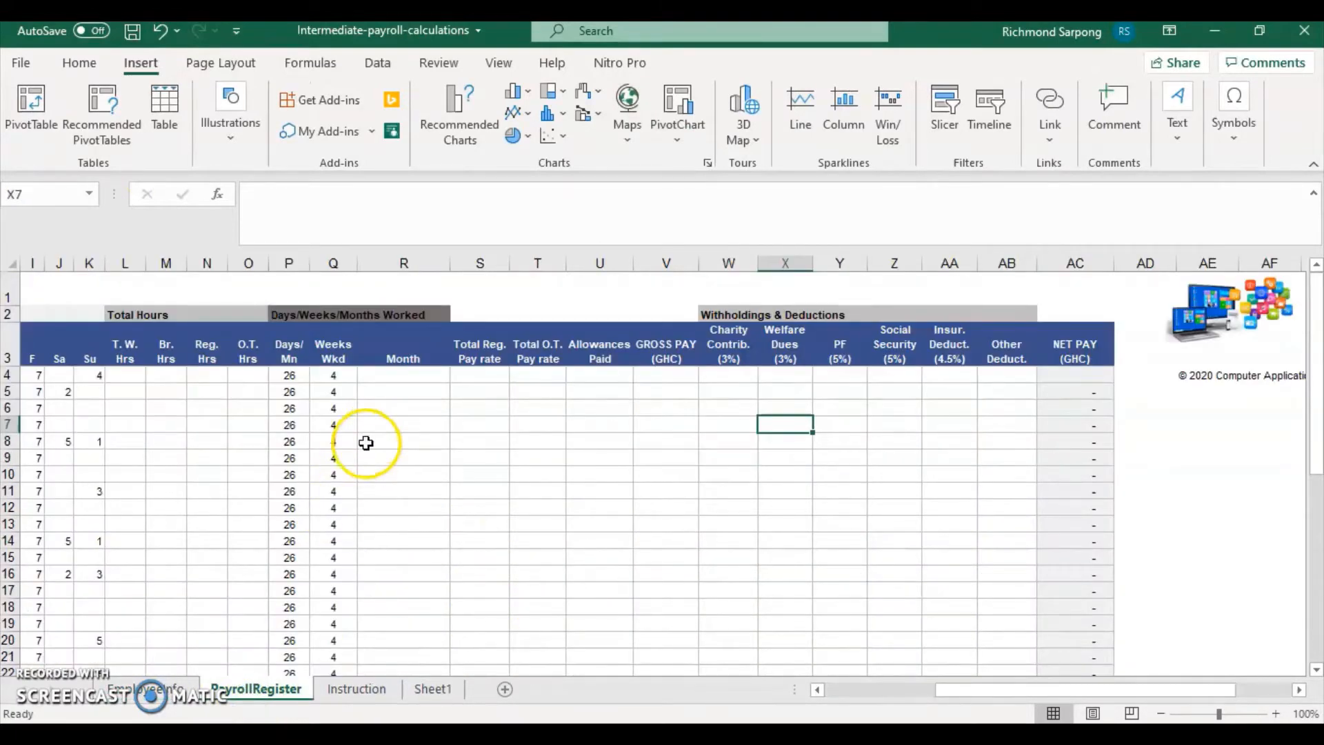
scroll(366, 443, "down", 2)
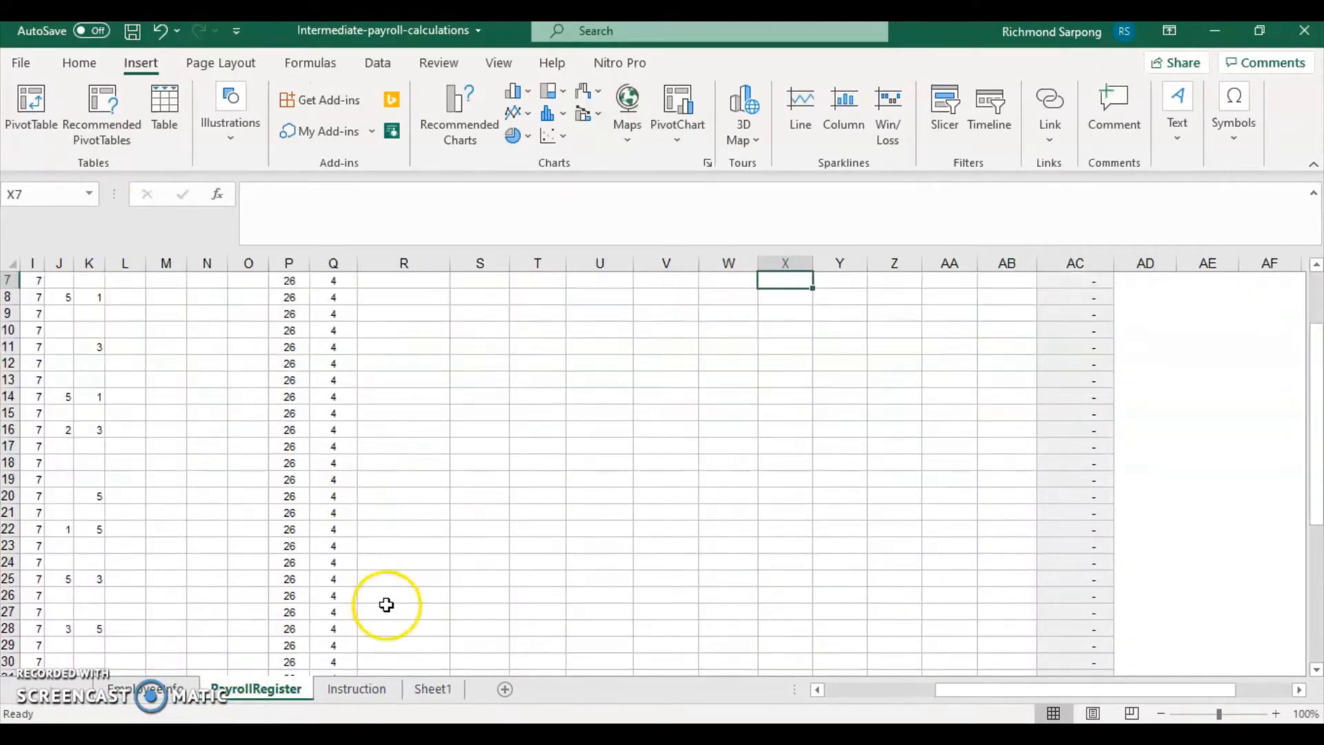
left_click(147, 688)
scroll(345, 527, "up", 2)
scroll(414, 524, "down", 9)
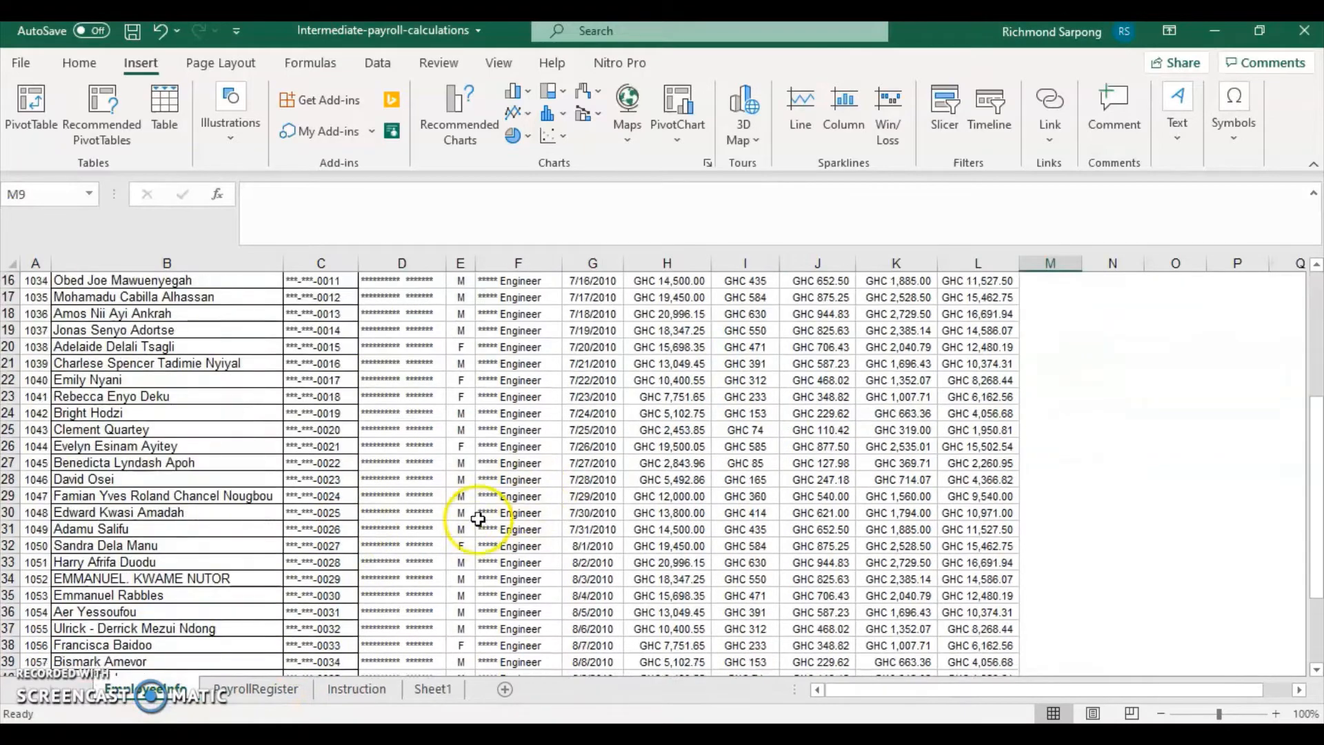
left_click(126, 30)
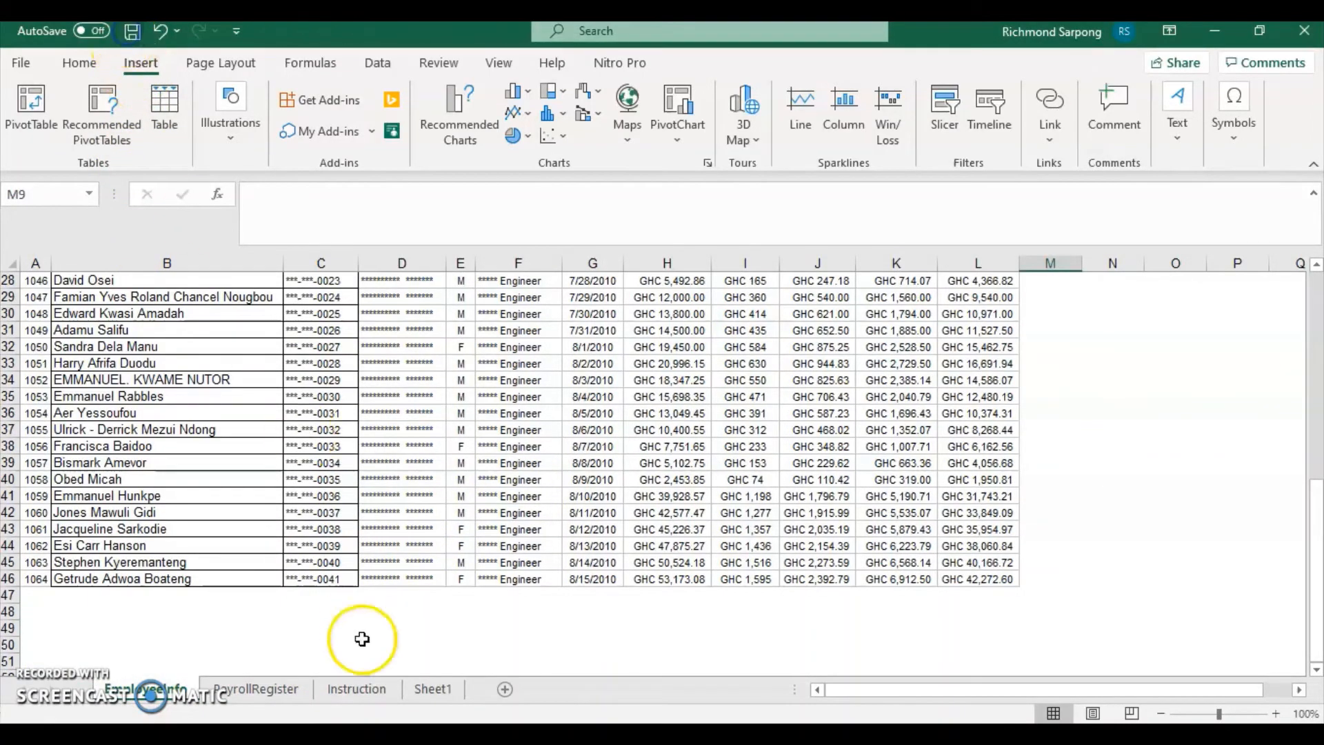
scroll(561, 627, "up", 9)
Look over the PayrollRegister sheet from its first columns and read tasks A to D for it in the Instruction sheet.
left_click(246, 689)
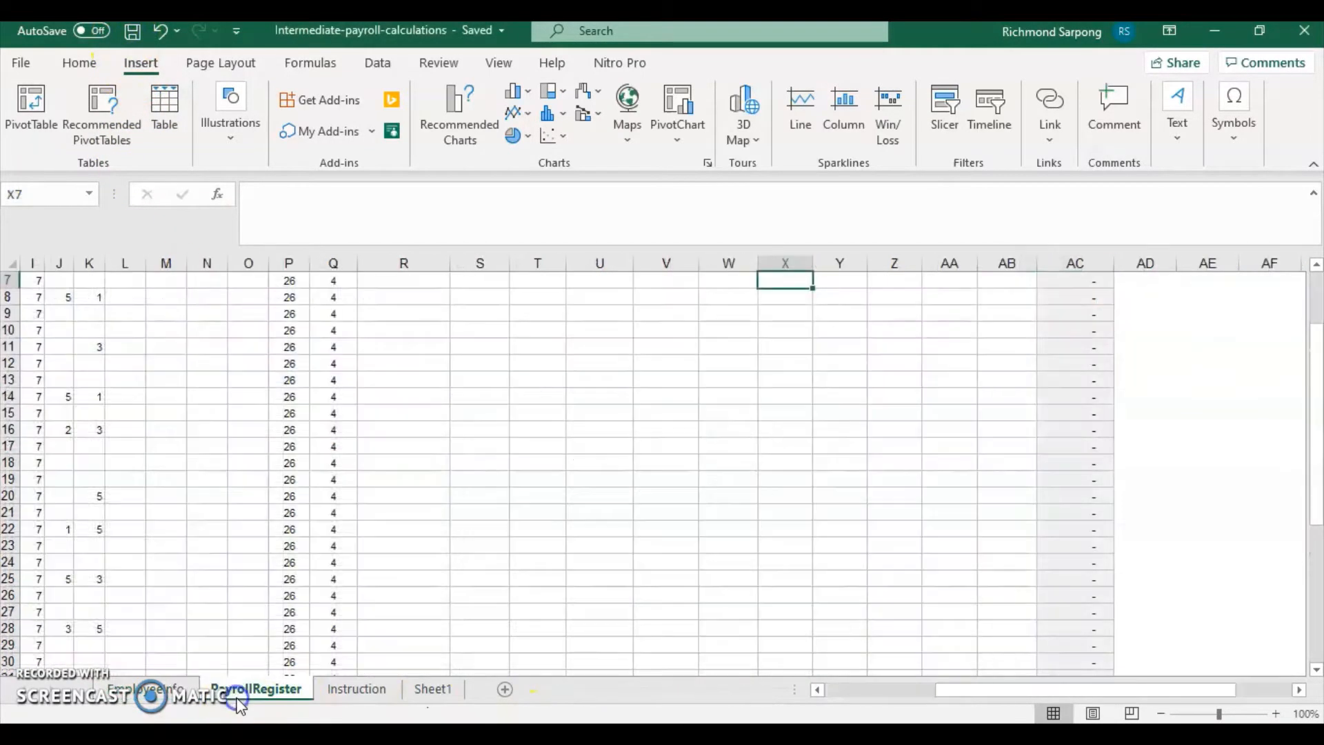
left_click(816, 689)
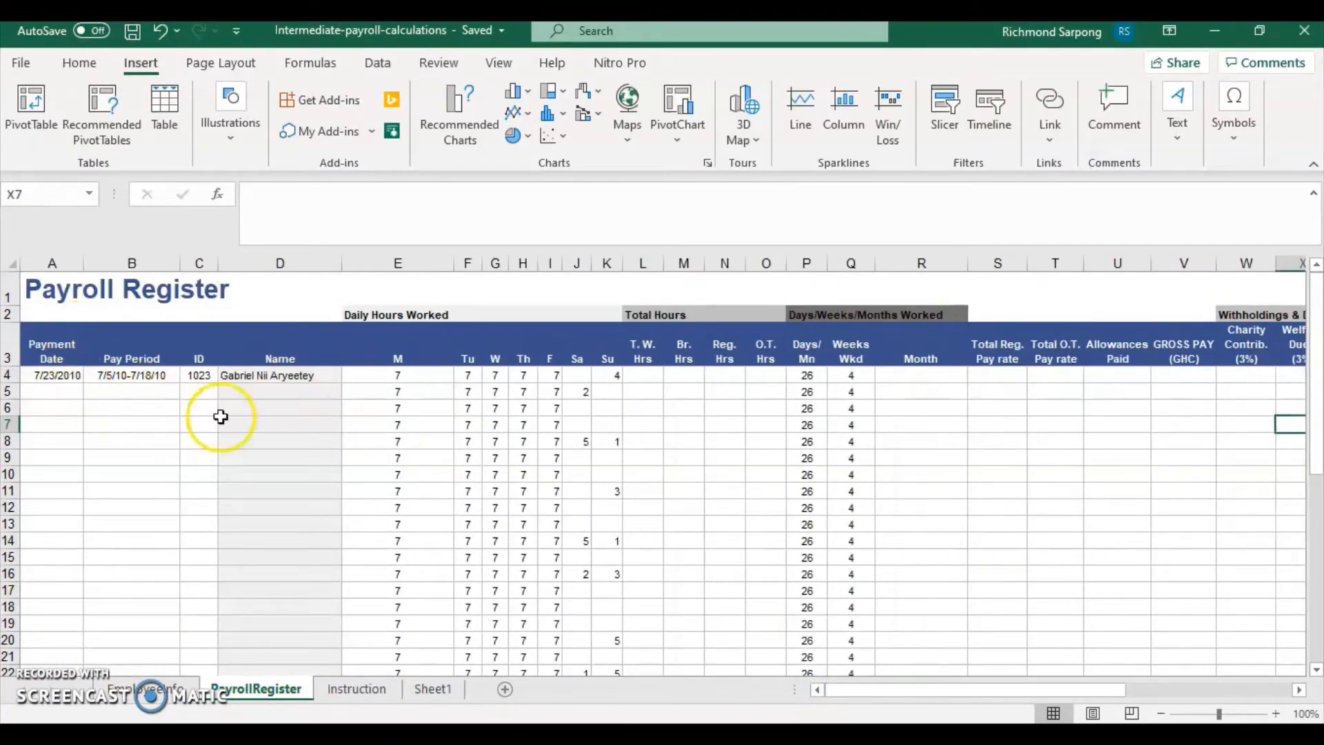
left_click(356, 689)
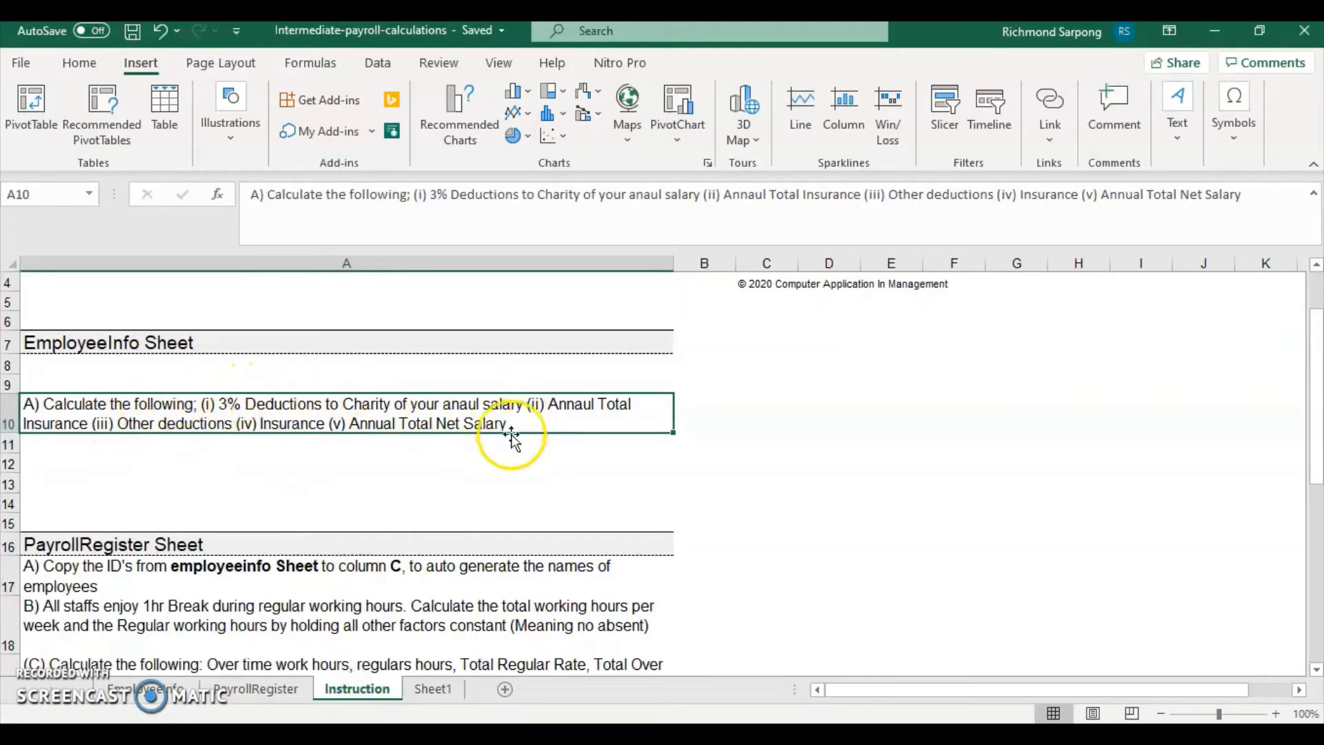
scroll(511, 436, "down", 2)
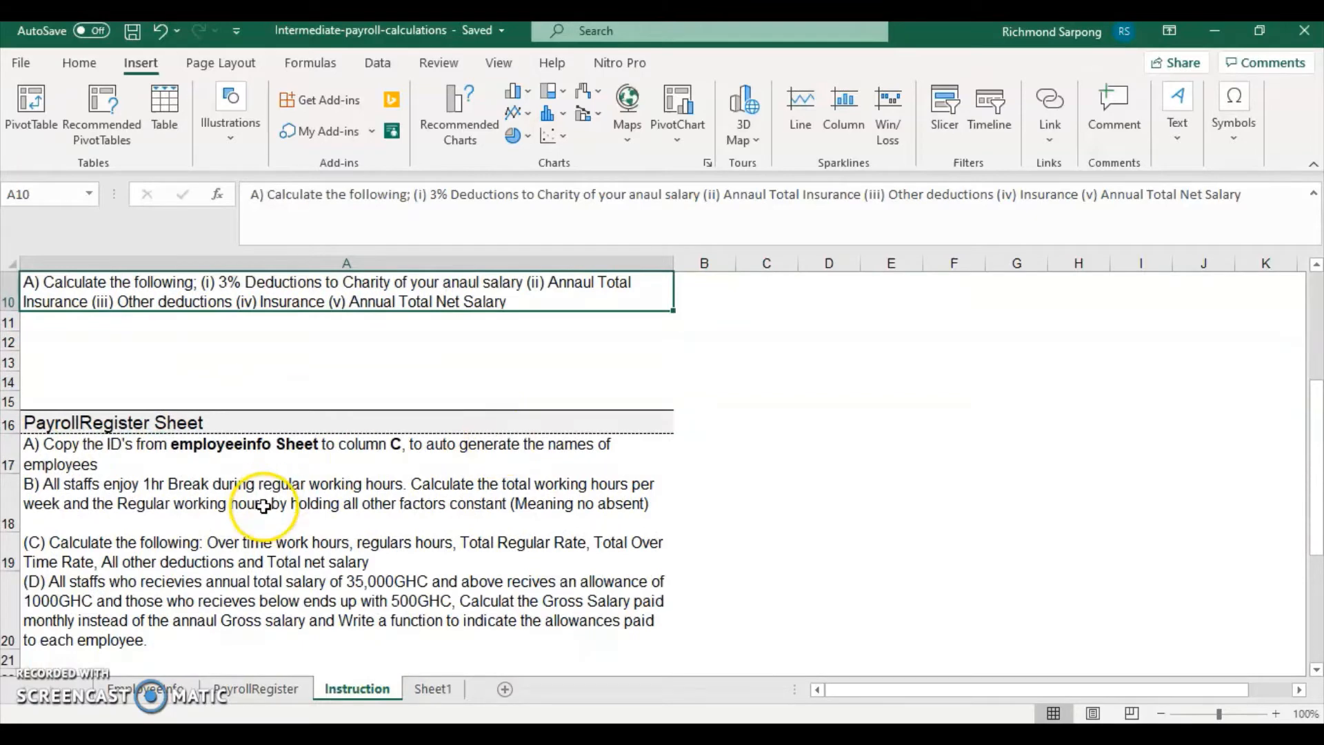
scroll(267, 503, "up", 1)
scroll(280, 445, "down", 2)
scroll(185, 551, "down", 1)
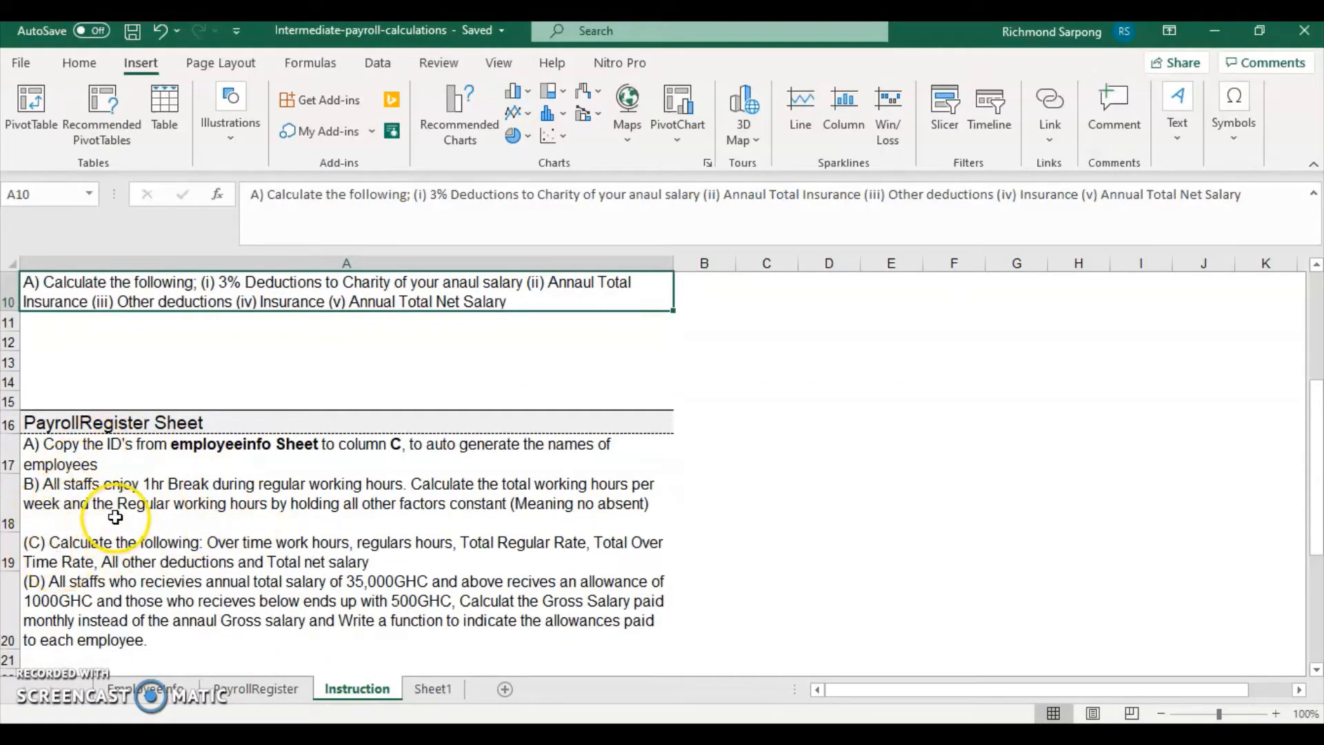
scroll(116, 516, "up", 1)
scroll(158, 552, "down", 1)
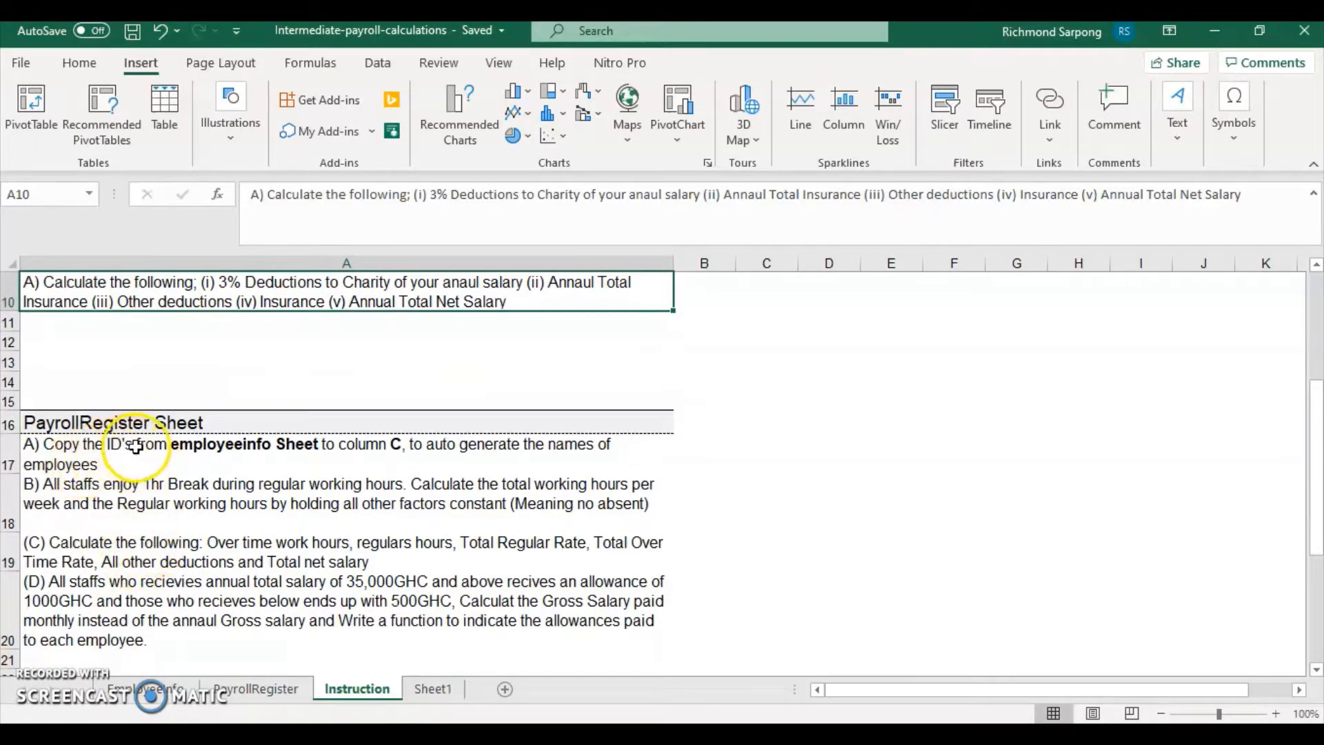
Copy the employee IDs from A5:A46 of EmployeeInfo into the ID column of PayrollRegister, starting at C4.
scroll(50, 478, "down", 1)
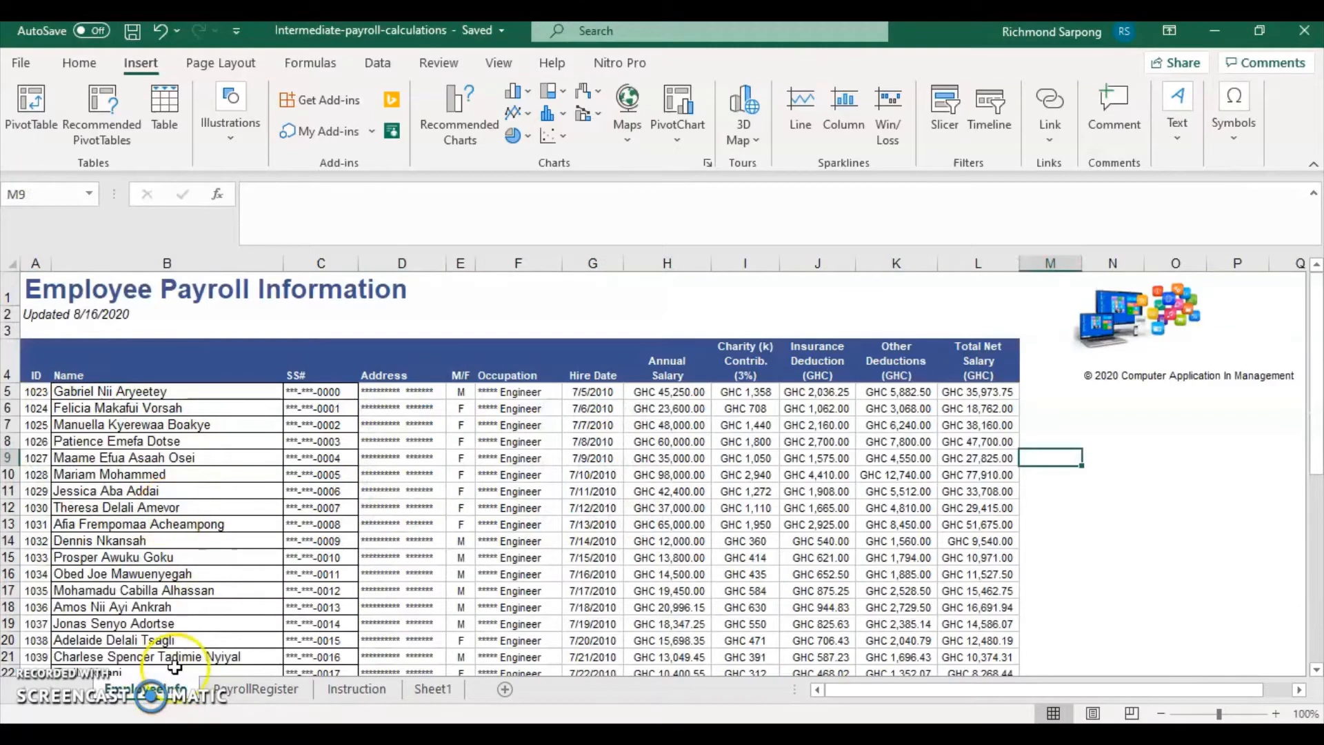
left_click_drag(36, 395, 26, 649)
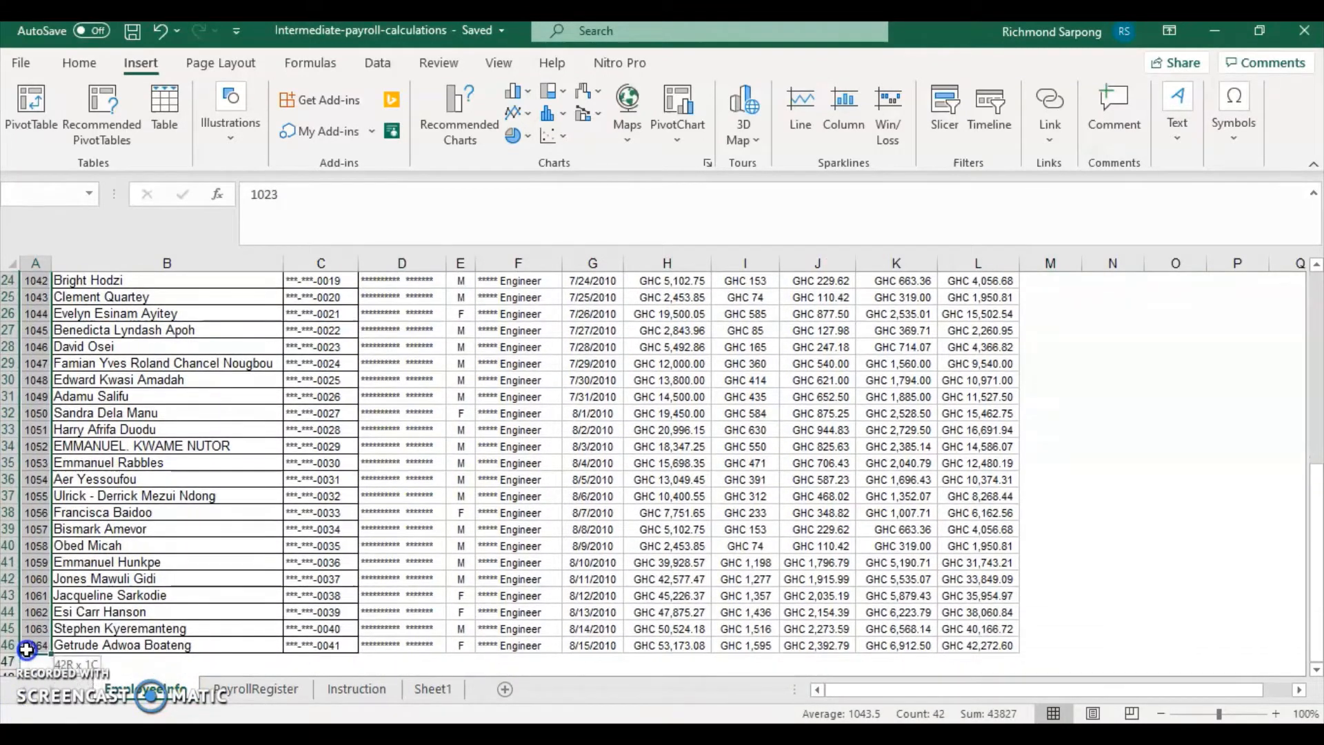
key("ctrl+c")
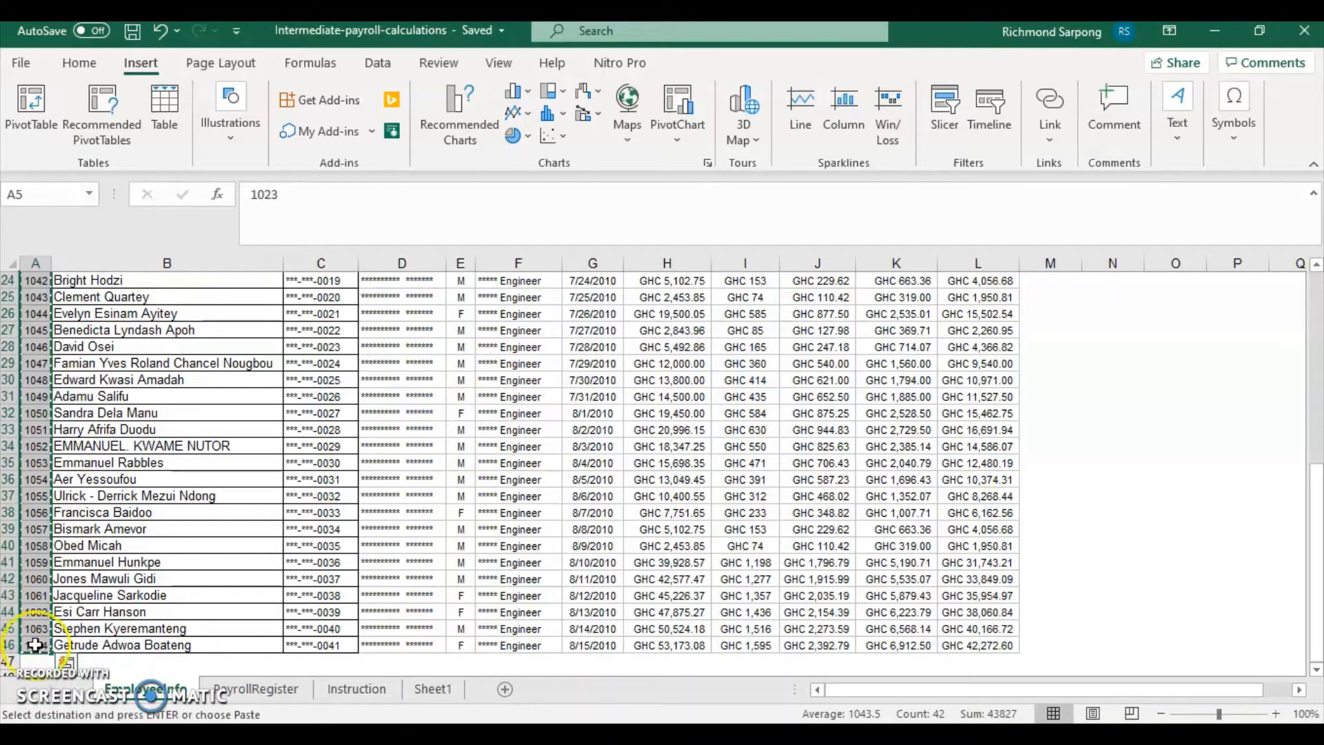
left_click(255, 688)
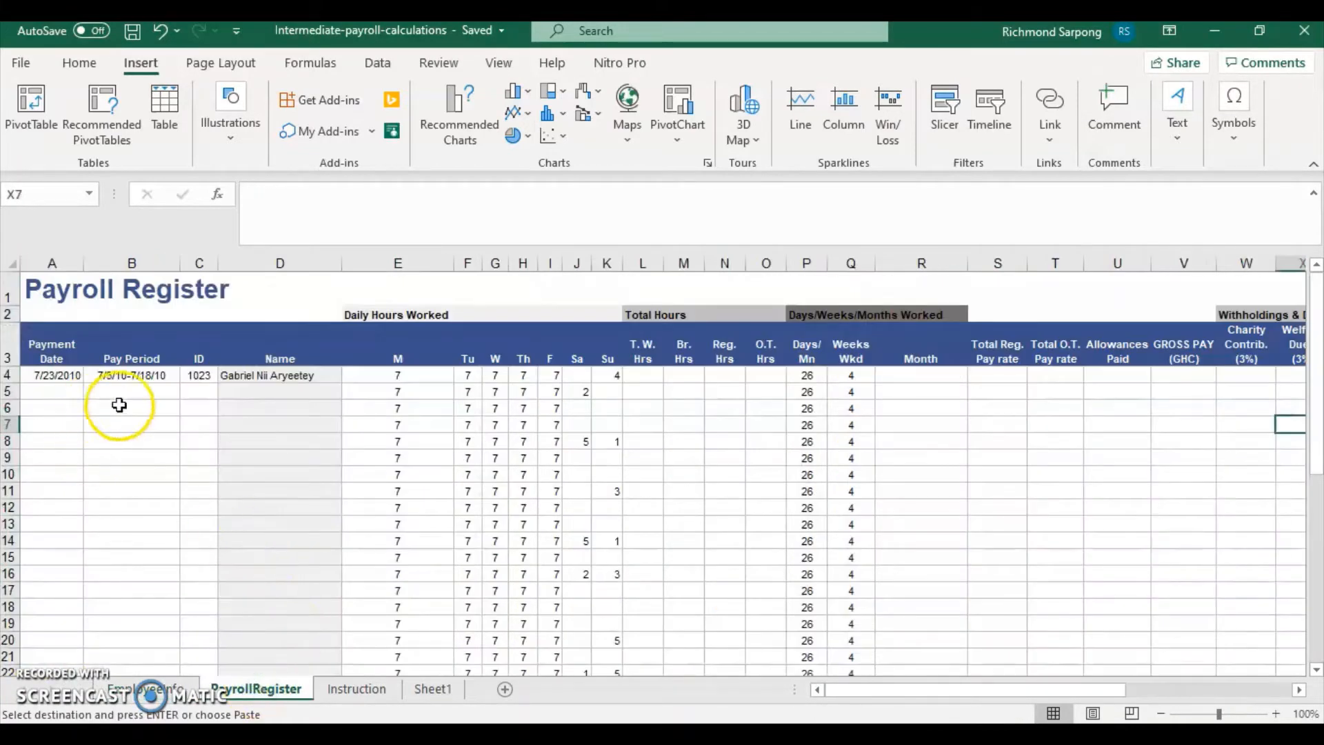
left_click(202, 373)
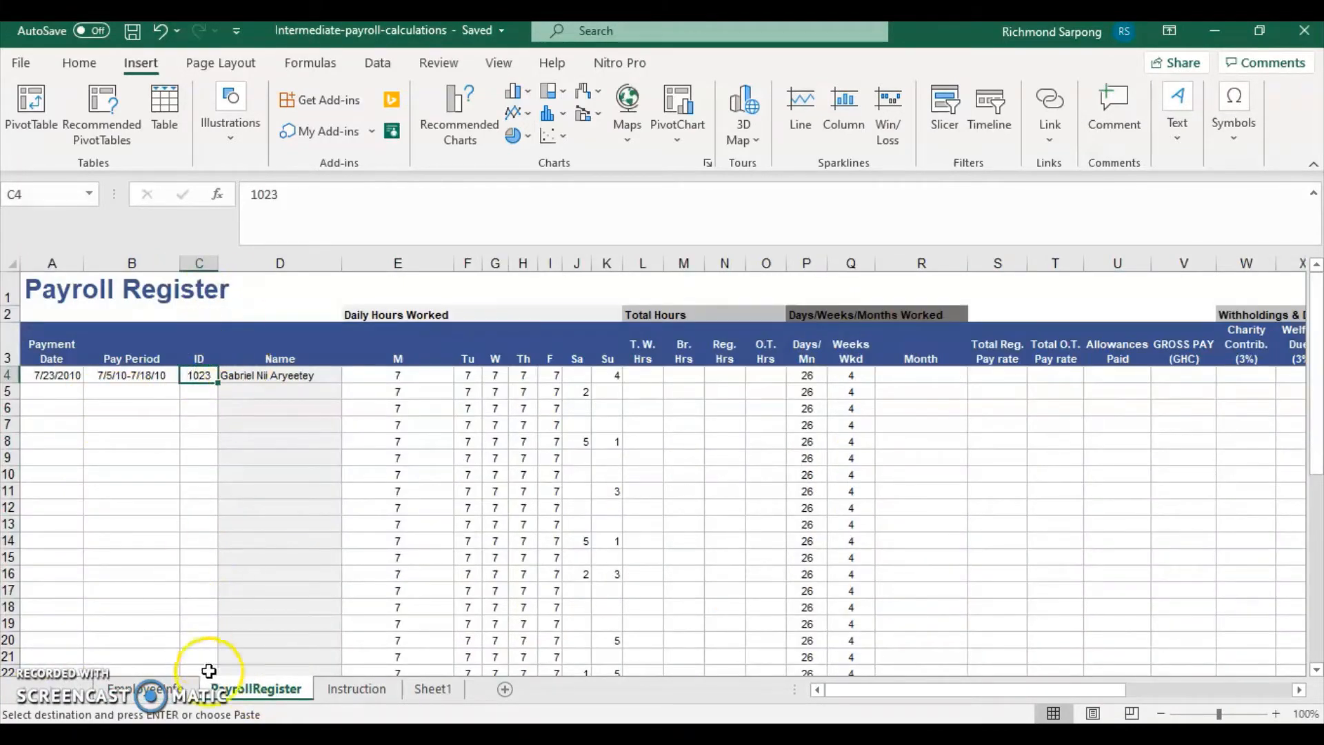
left_click(357, 688)
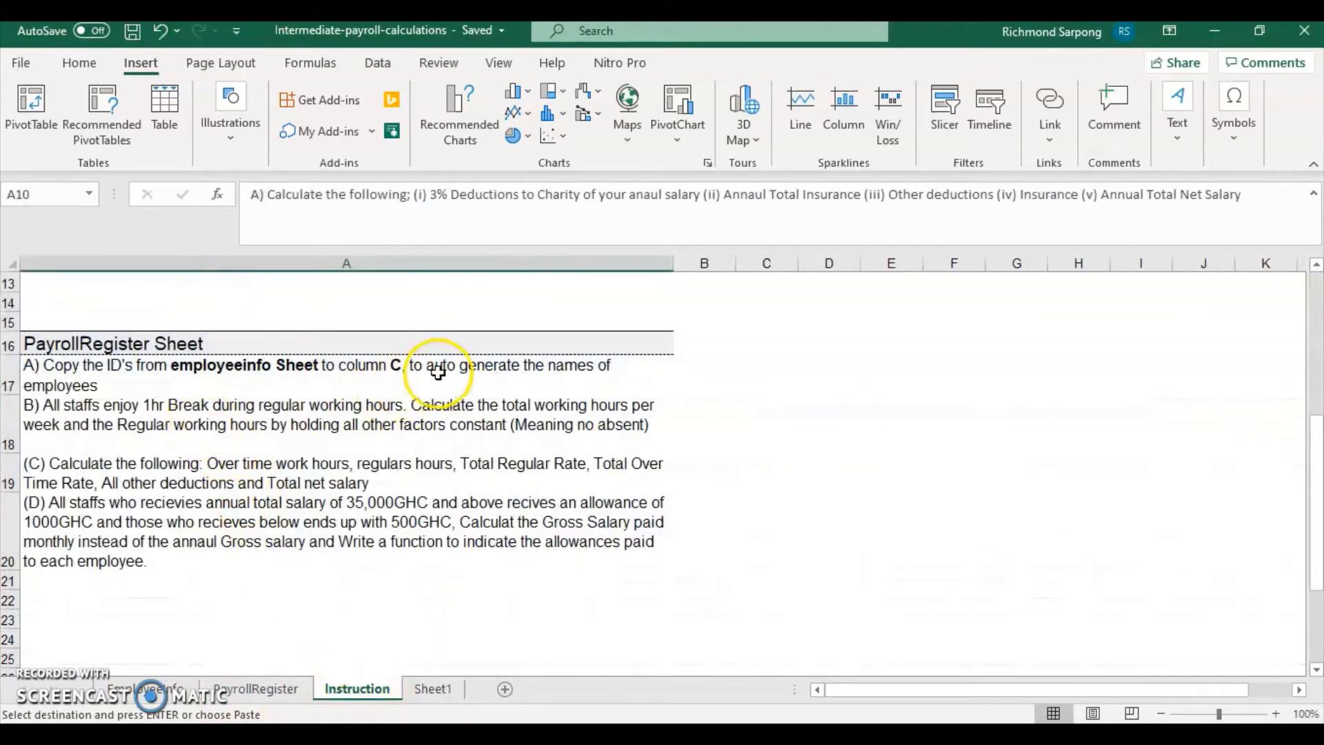
left_click(255, 688)
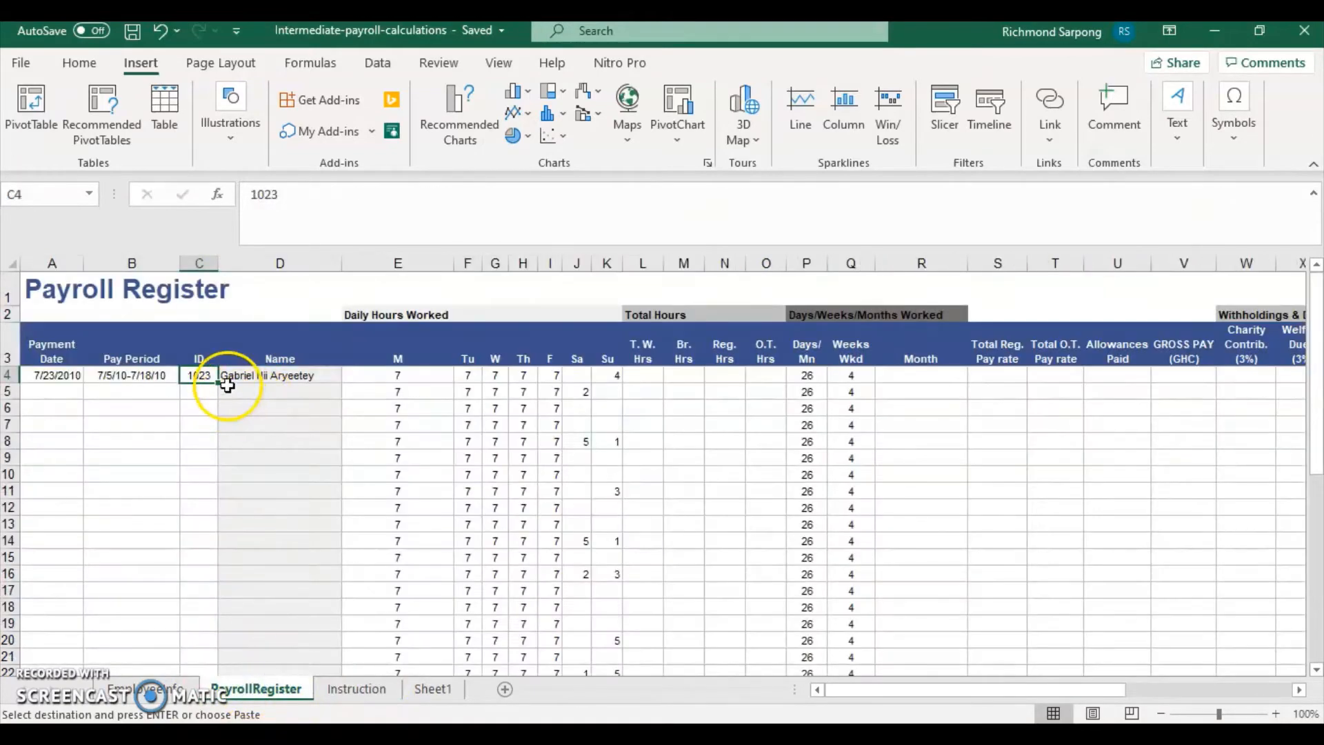
double_click(227, 384)
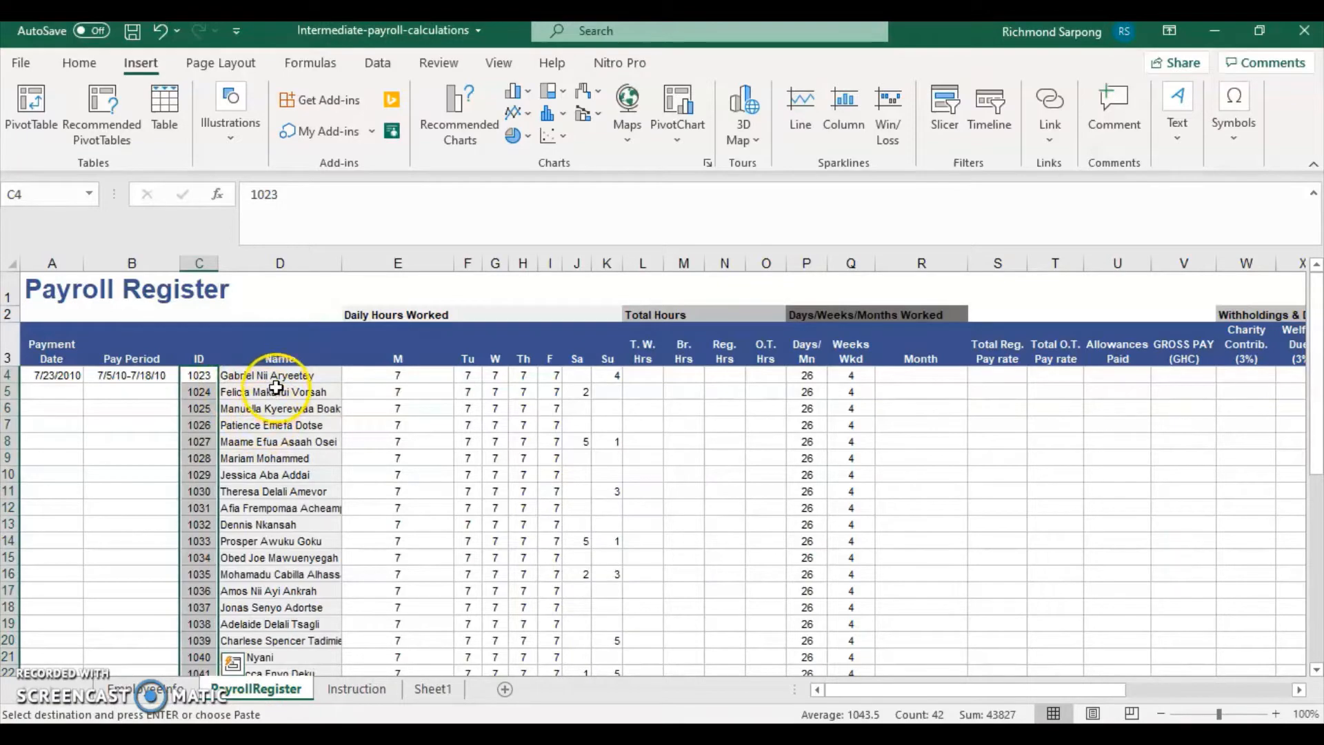
Look over the IDs and generated employee names in columns C and D down to row 45.
scroll(275, 387, "down", 7)
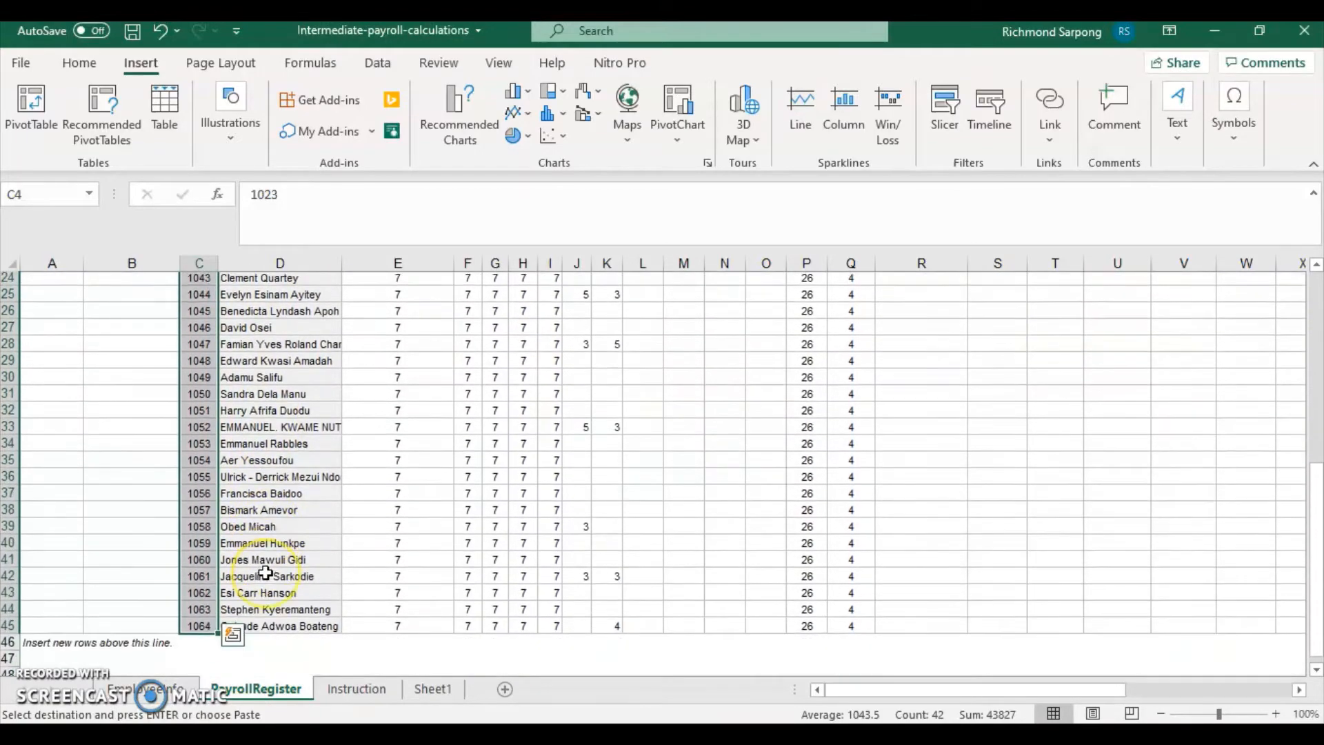
scroll(265, 572, "down", 1)
scroll(269, 562, "up", 9)
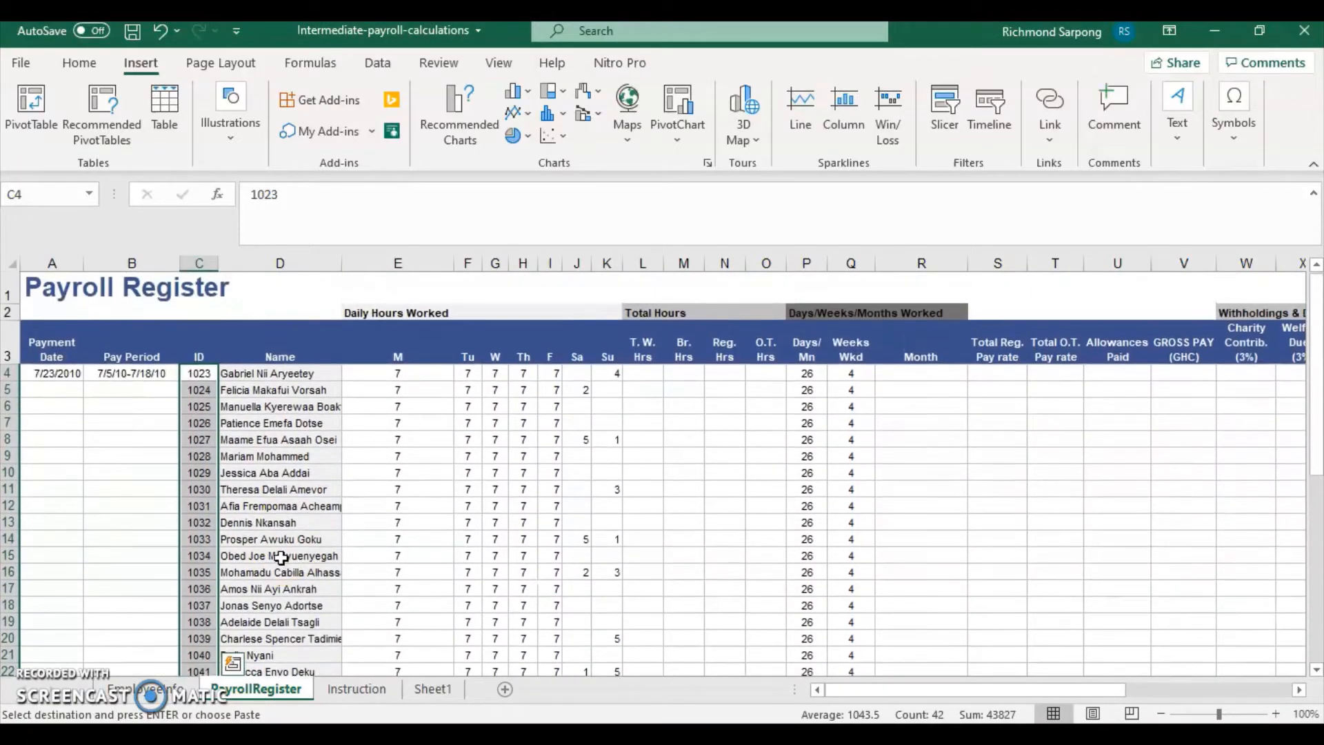
scroll(287, 463, "down", 1)
scroll(288, 462, "down", 4)
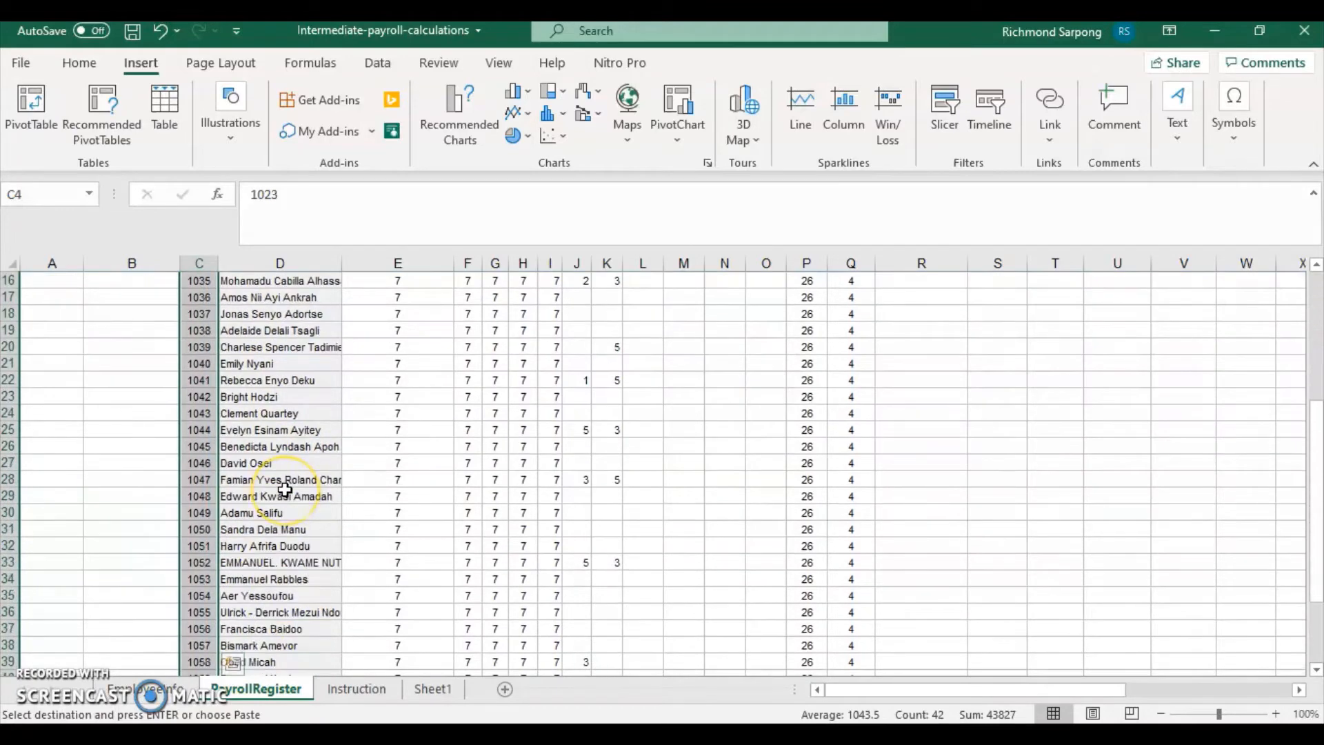
scroll(285, 489, "up", 5)
scroll(285, 490, "down", 7)
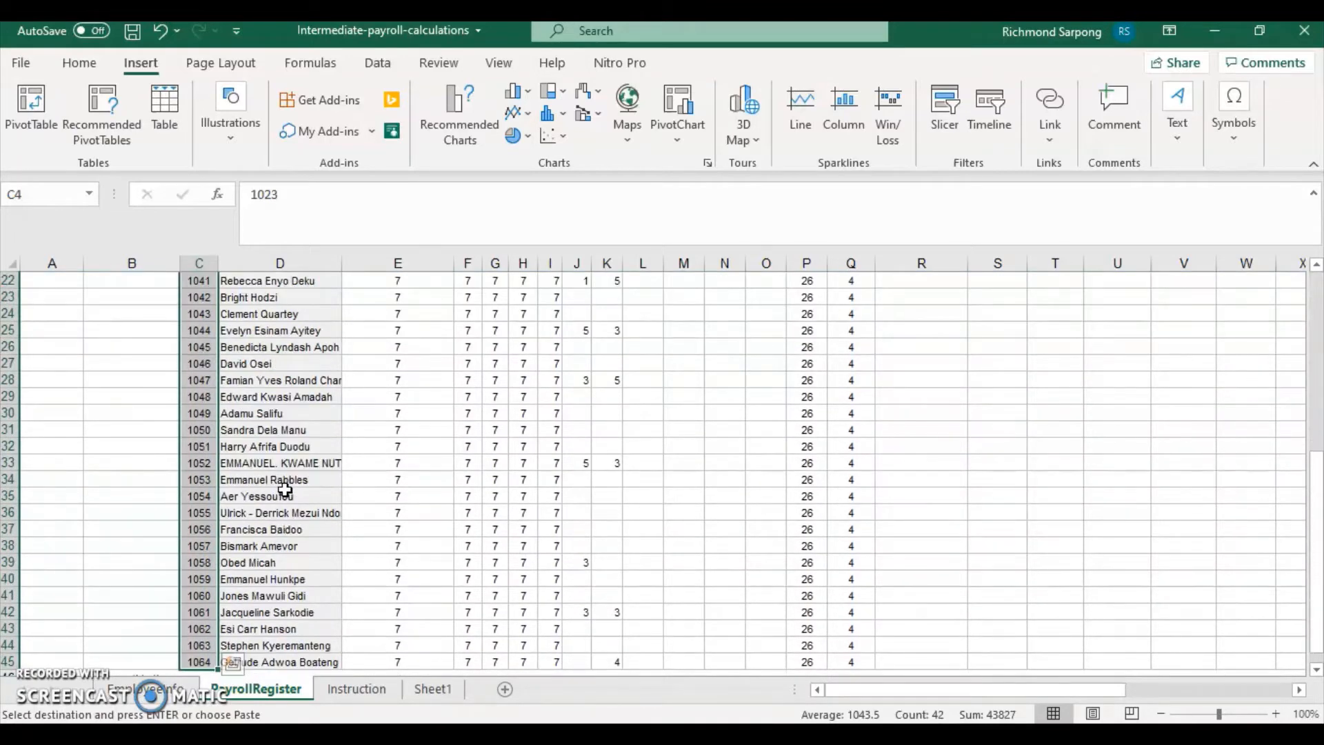
scroll(293, 479, "up", 4)
scroll(133, 377, "up", 3)
left_click(133, 375)
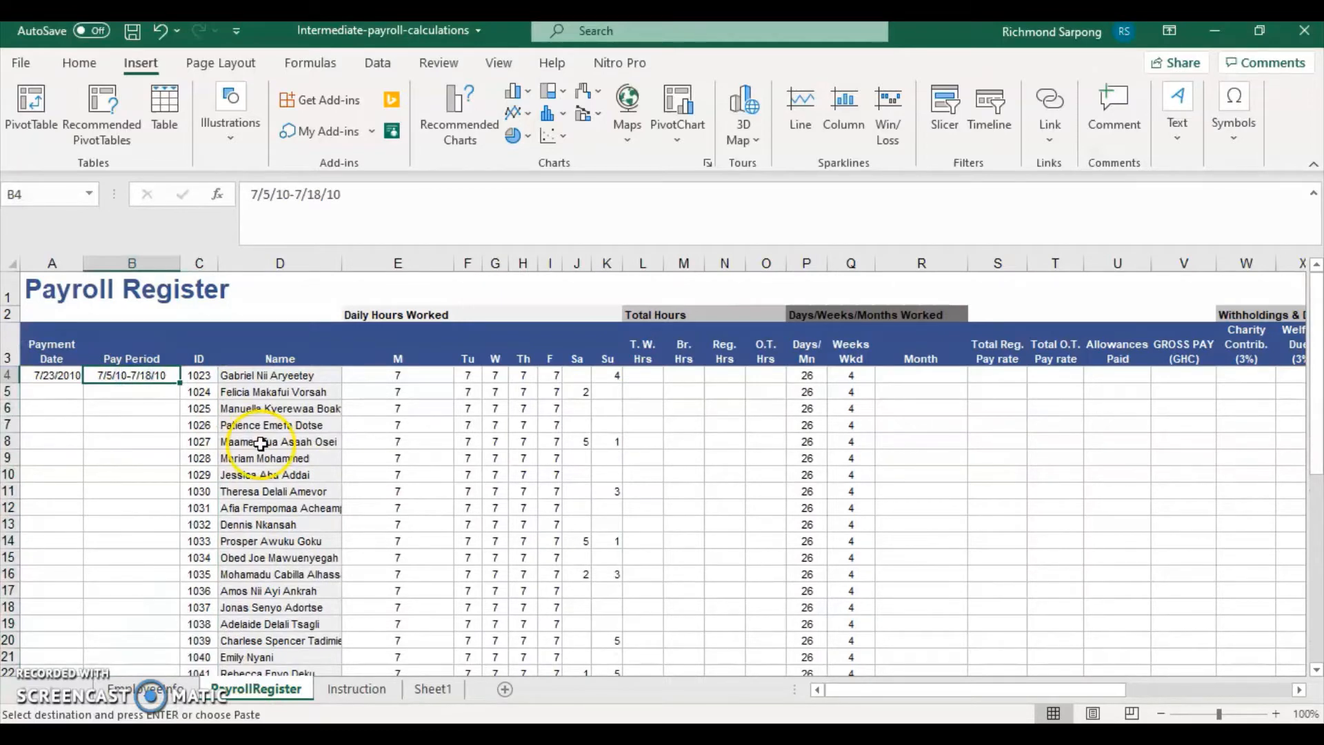
scroll(261, 443, "down", 6)
scroll(262, 444, "up", 6)
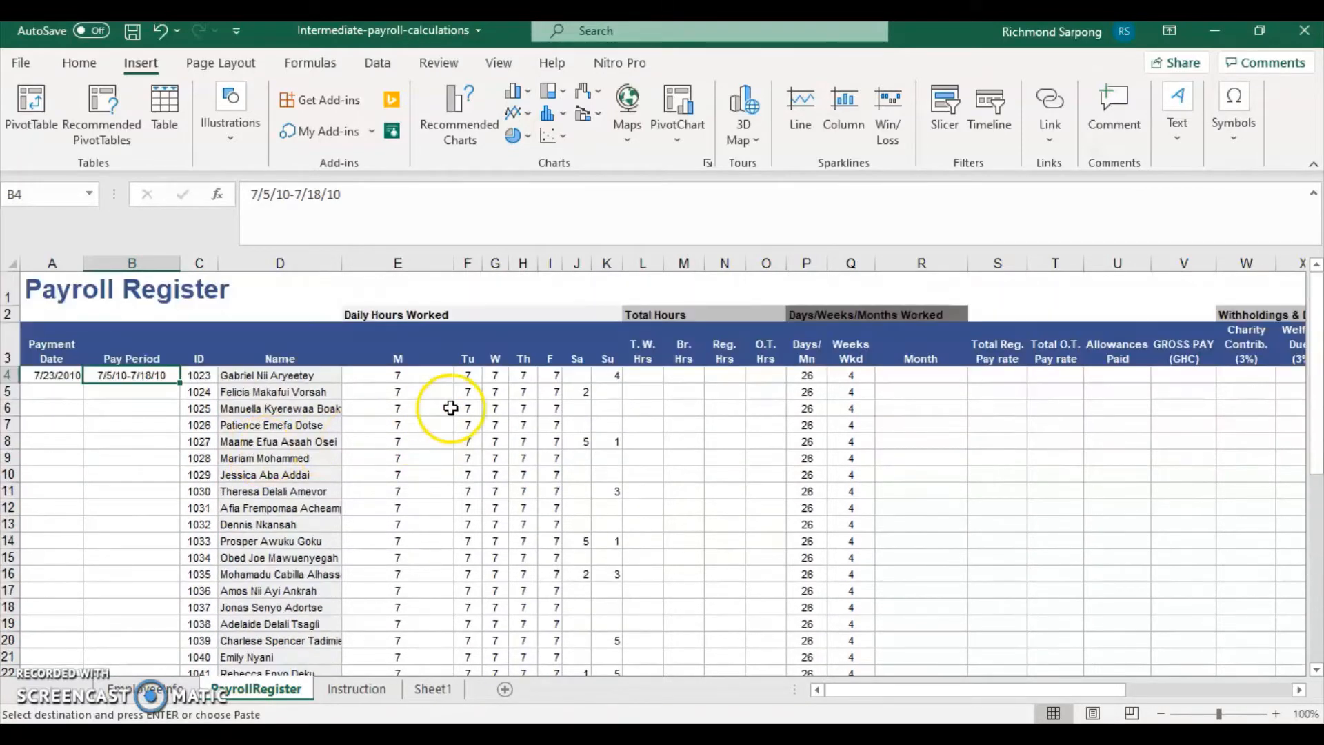
Enter July in the Month column for the first three employees, in R4, R5 and R6.
left_click(922, 373)
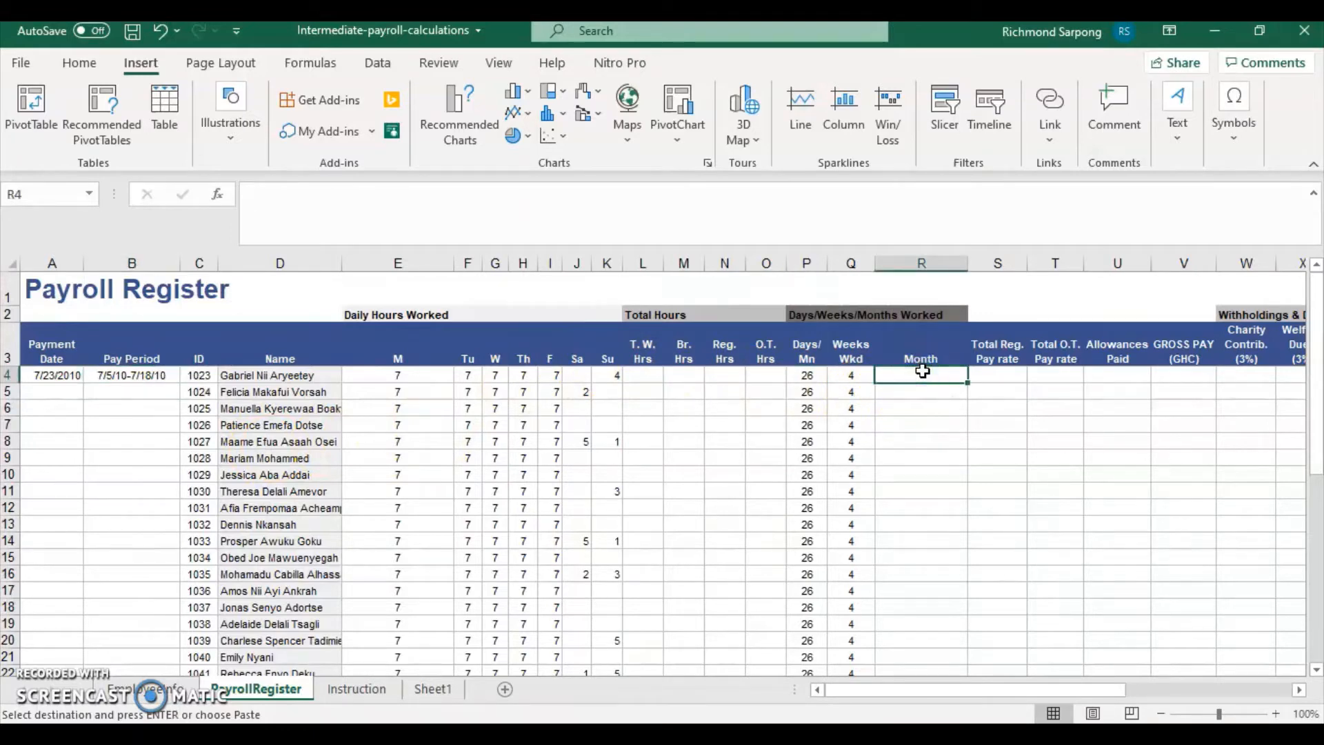
type("July")
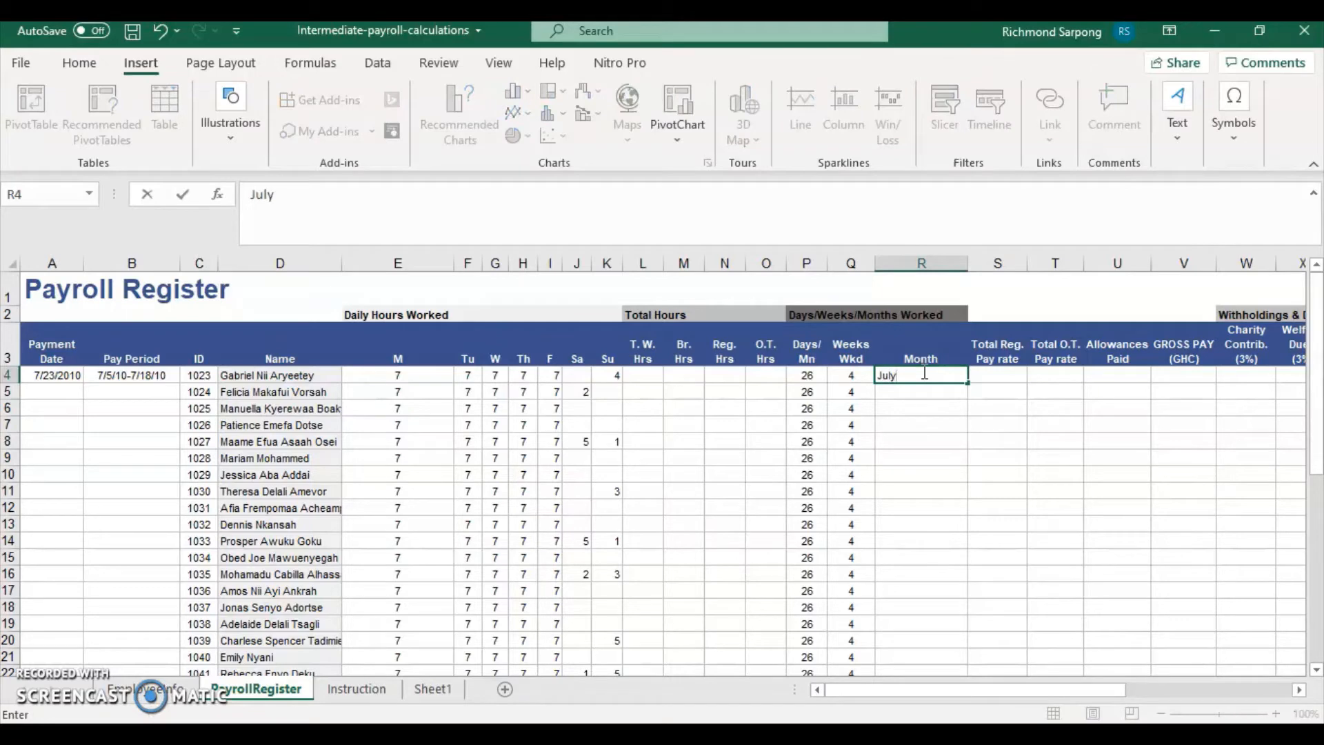
key("Return")
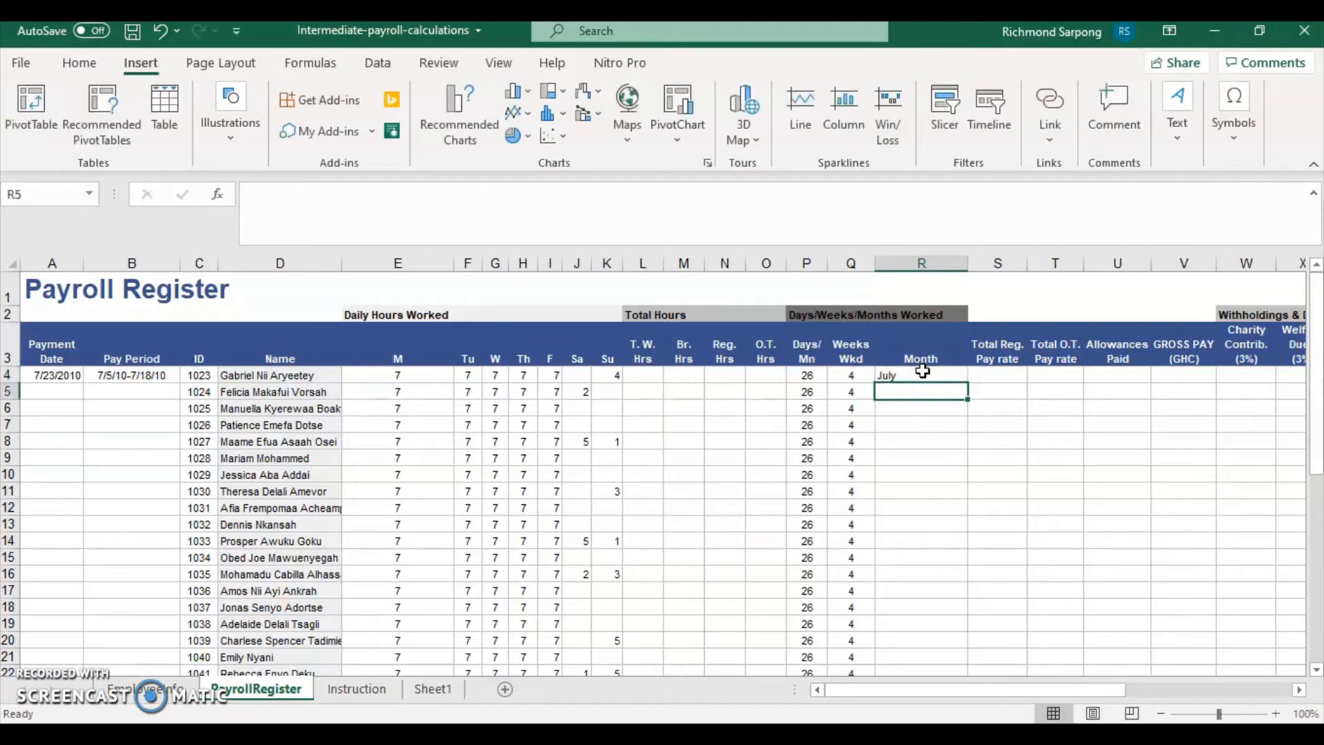
left_click(922, 373)
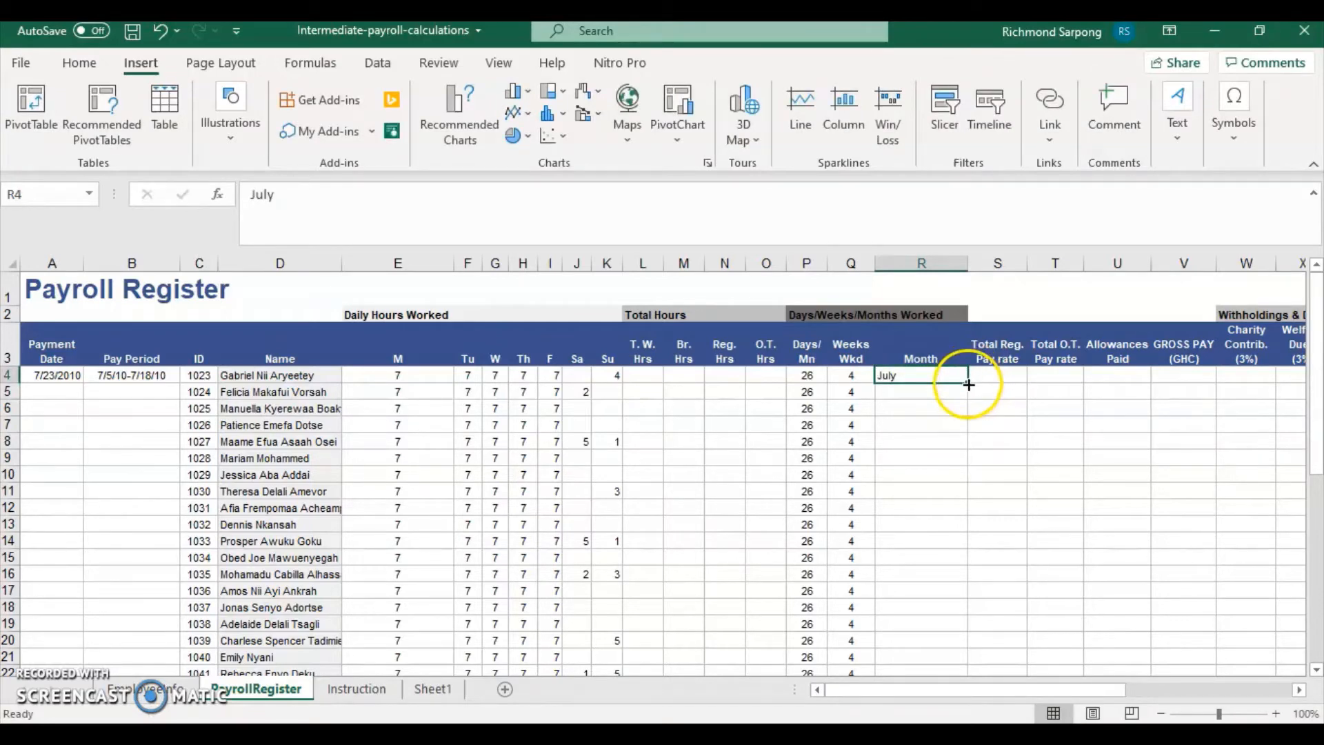
left_click_drag(969, 385, 925, 387)
left_click(921, 390)
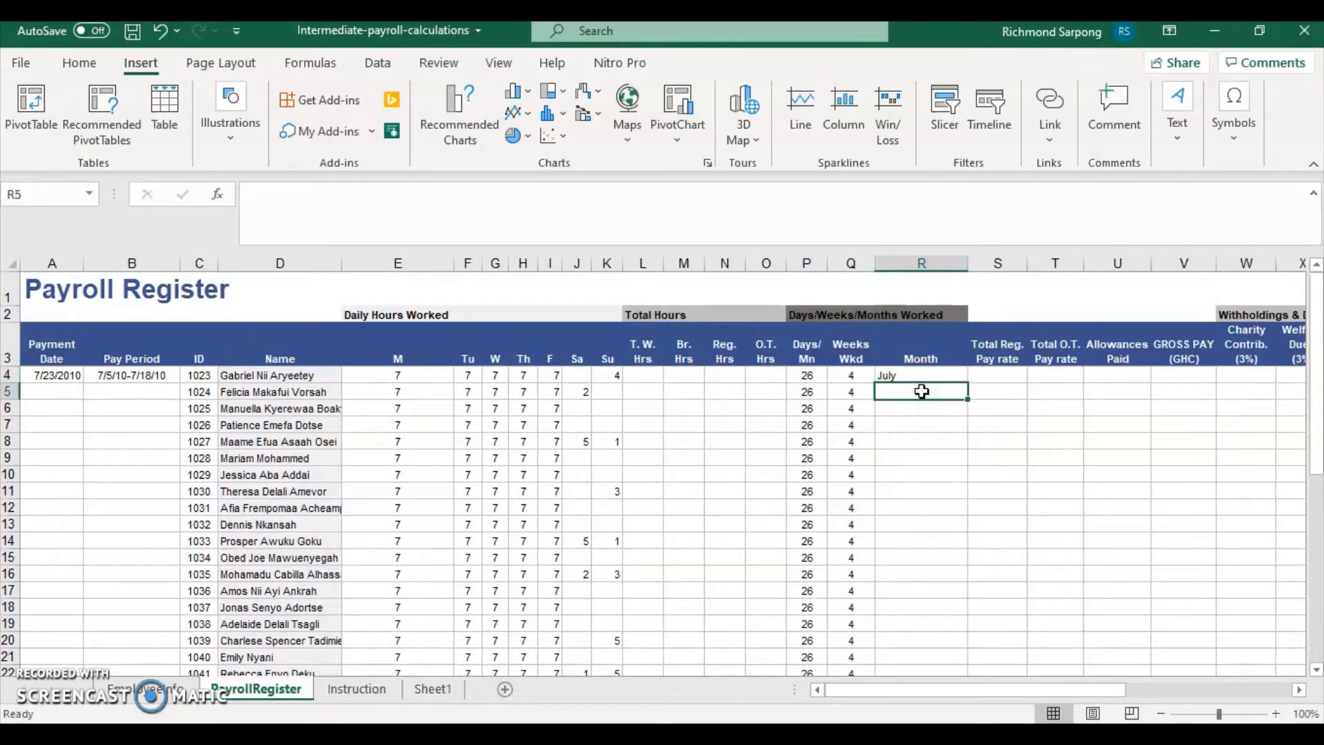
type("July")
key("Return")
type("July")
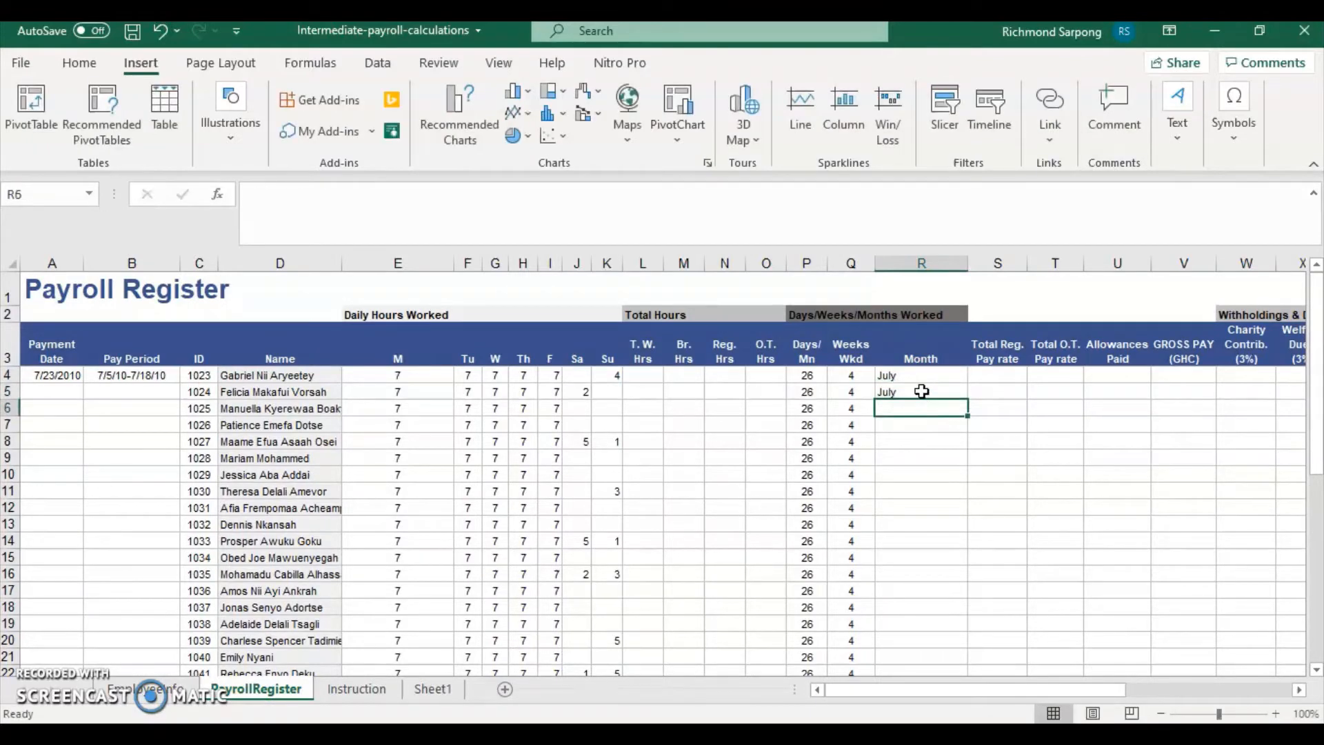
key("Return")
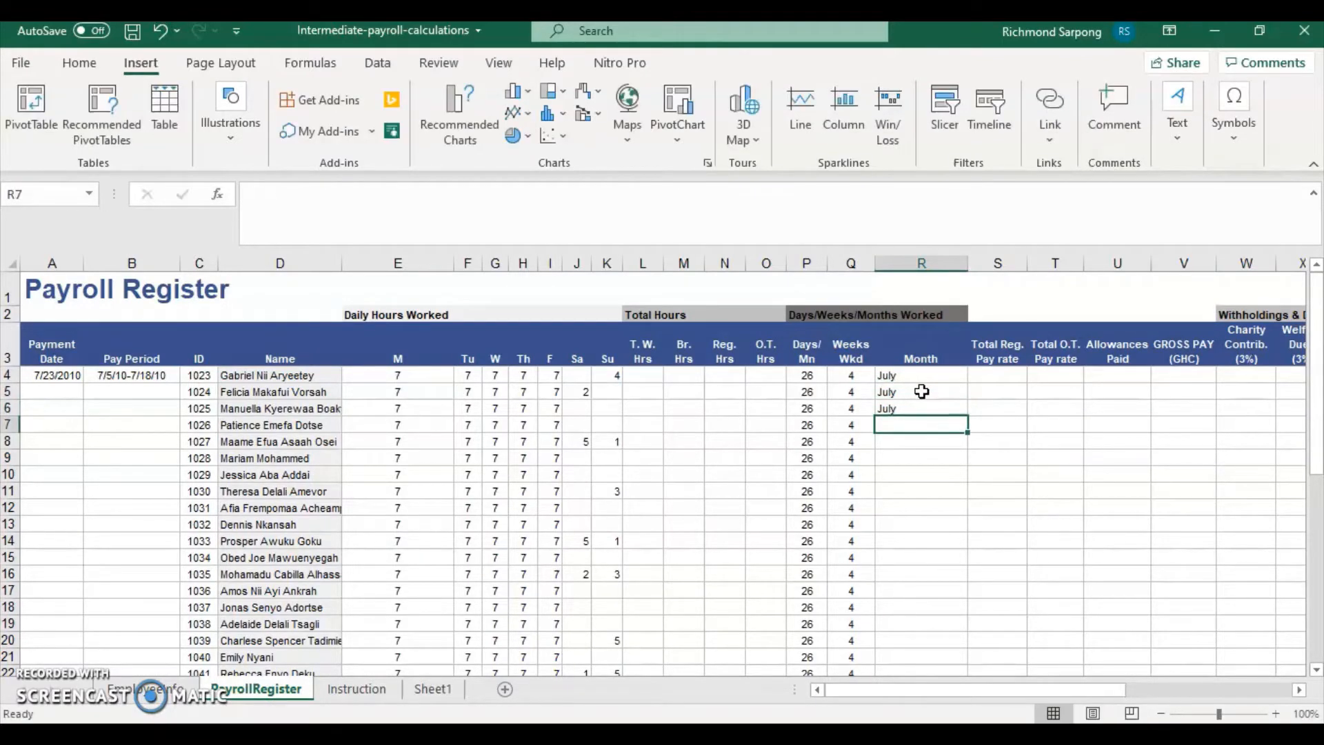
Fill July down the Month column from R4 to the last employee in R45.
left_click_drag(931, 375, 933, 650)
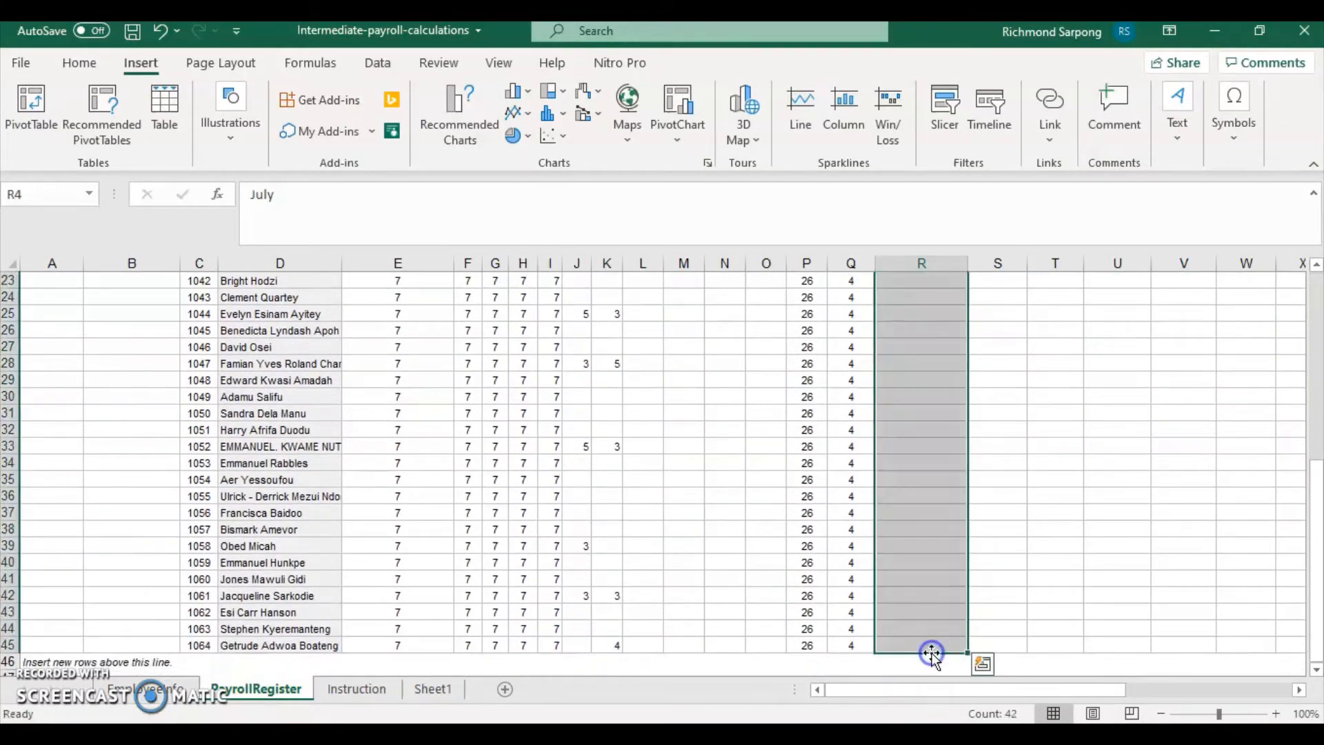
scroll(926, 557, "up", 7)
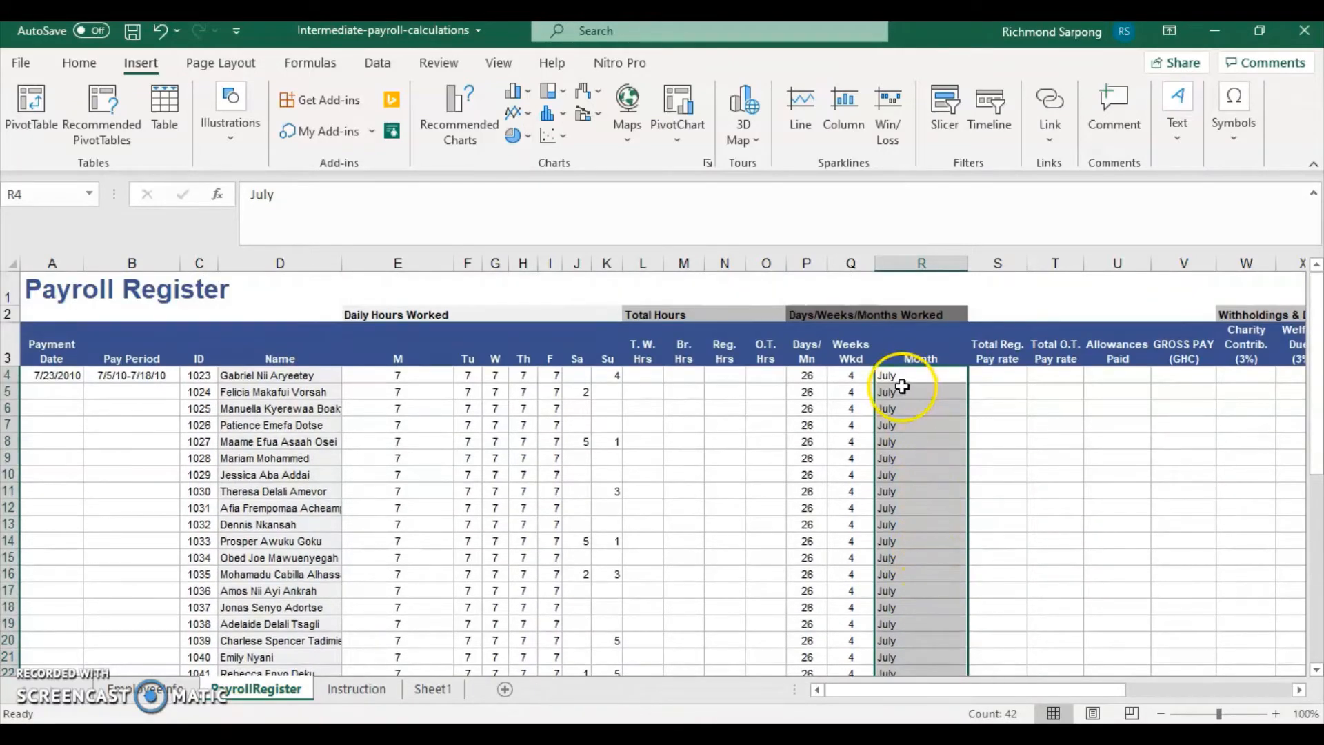
scroll(885, 478, "down", 1)
scroll(879, 478, "up", 1)
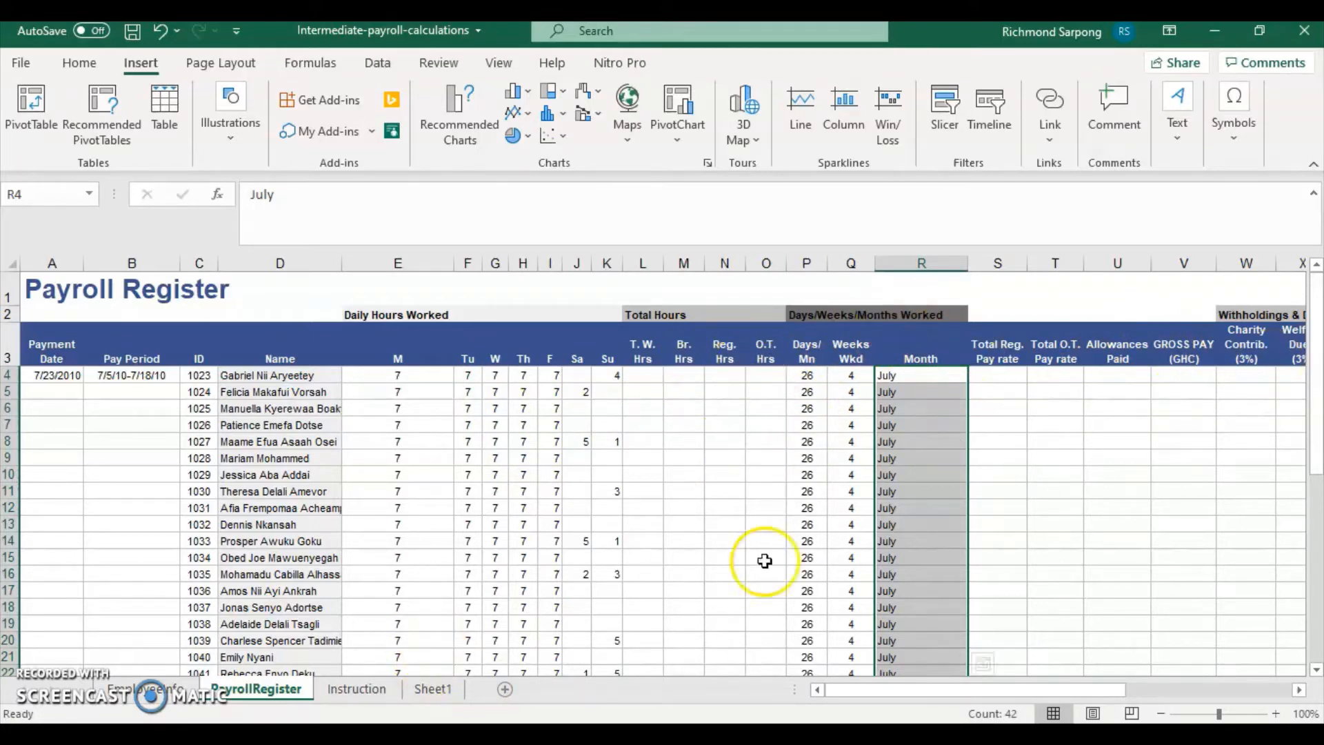
Read task B on breaks and weekly working hours in the Instruction sheet, then return to T.W. Hrs cell L4 in PayrollRegister.
left_click(645, 374)
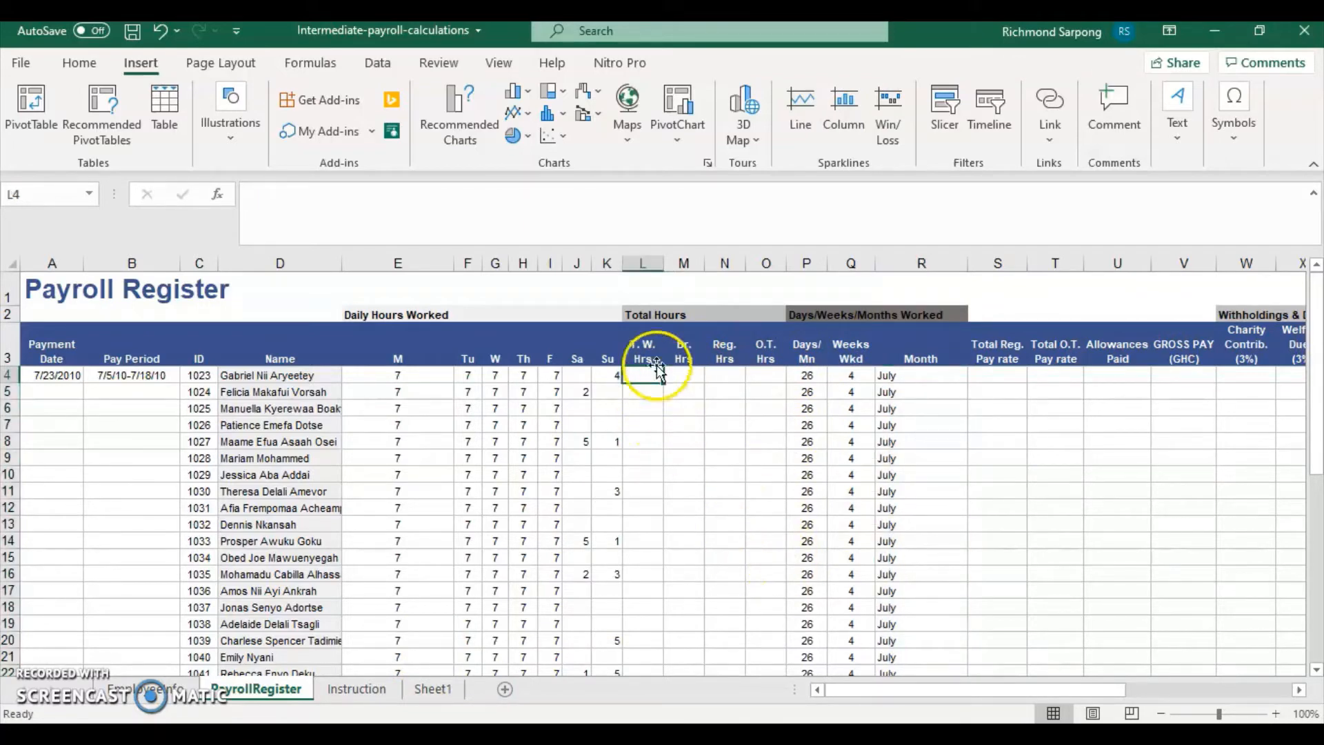
left_click(644, 350)
left_click(635, 385)
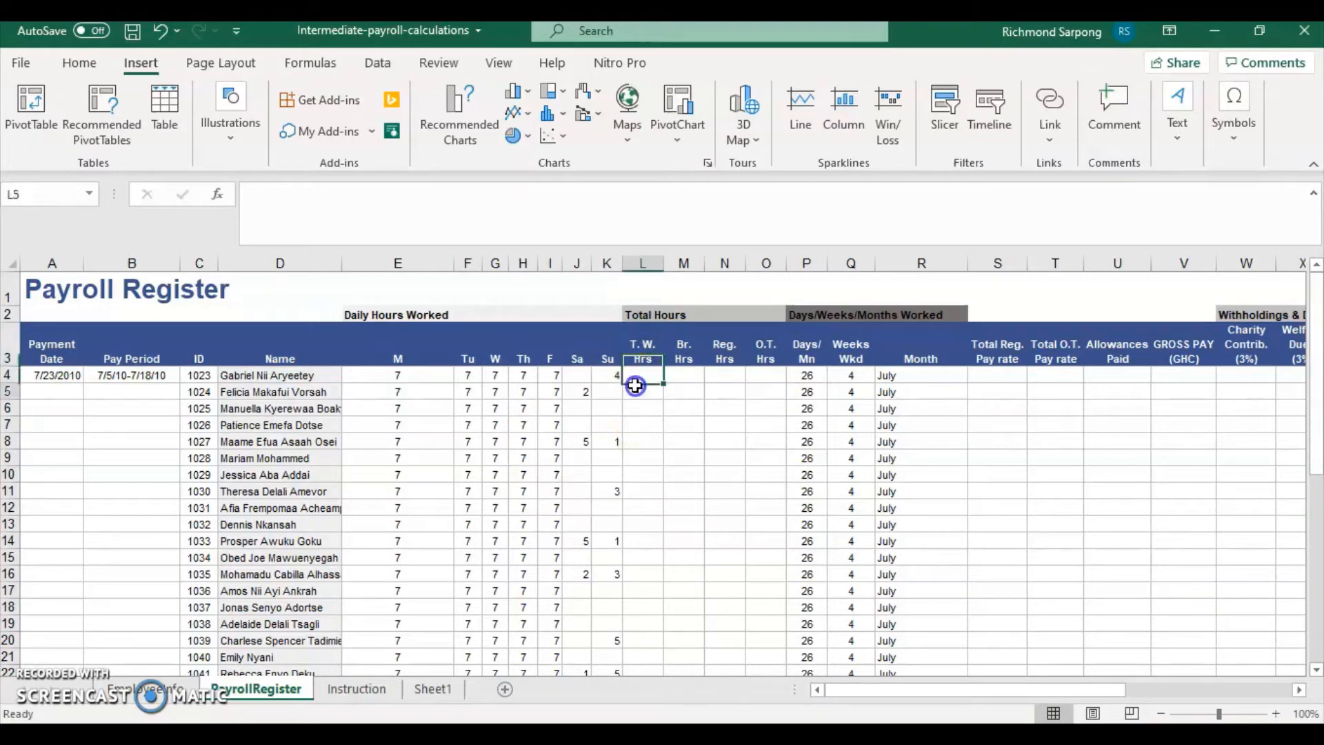
left_click(644, 371)
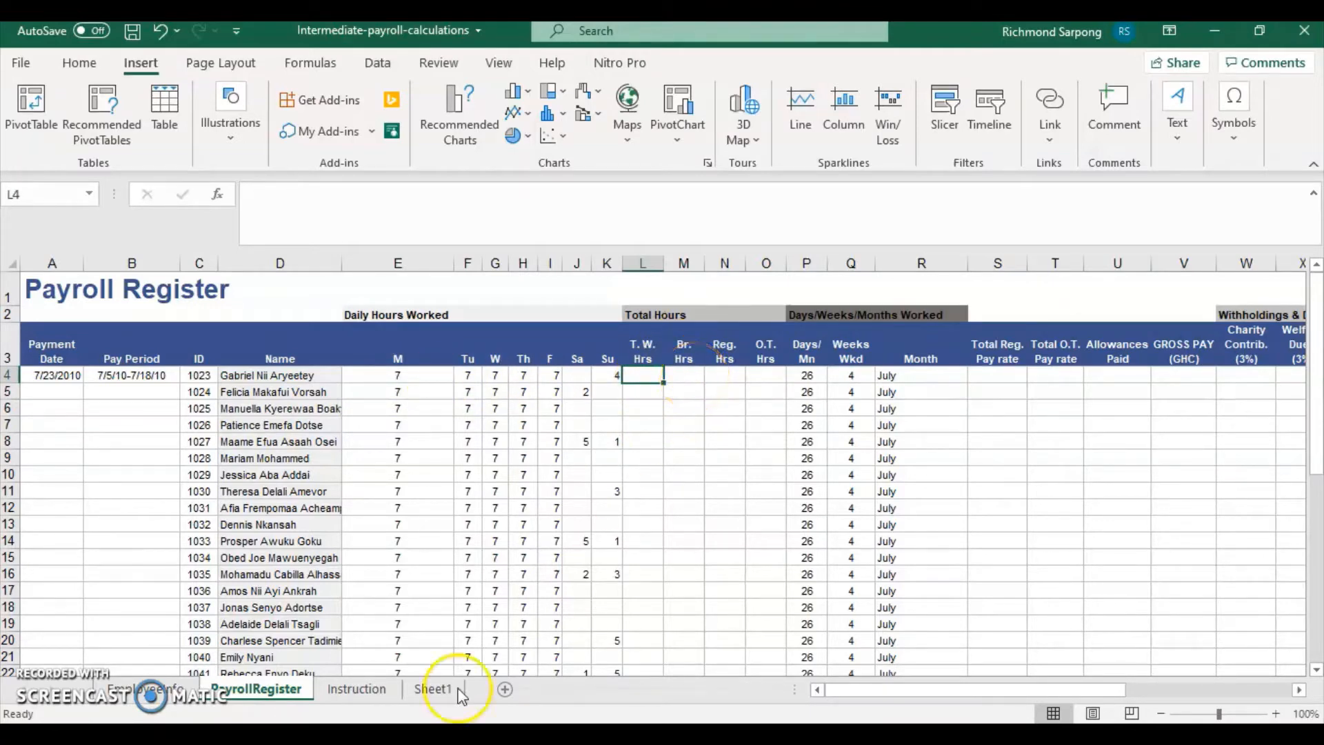
left_click(366, 688)
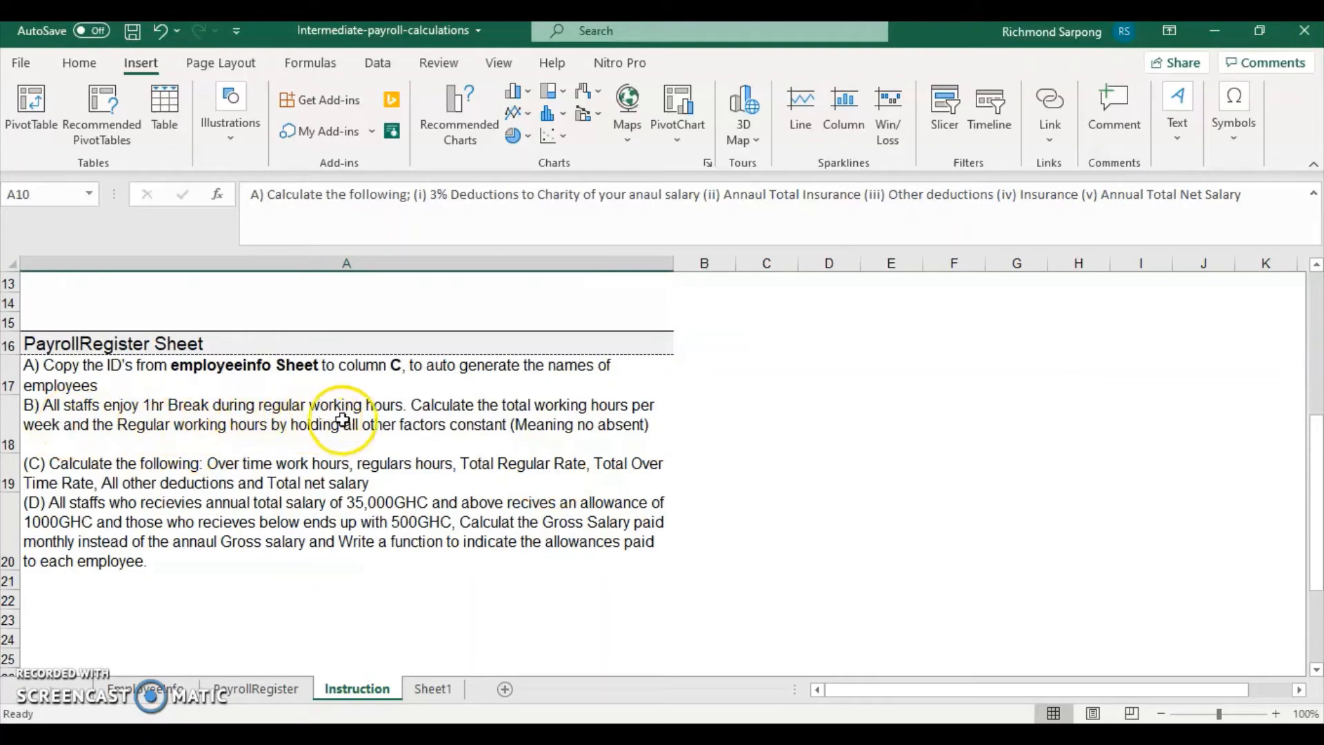
left_click(219, 686)
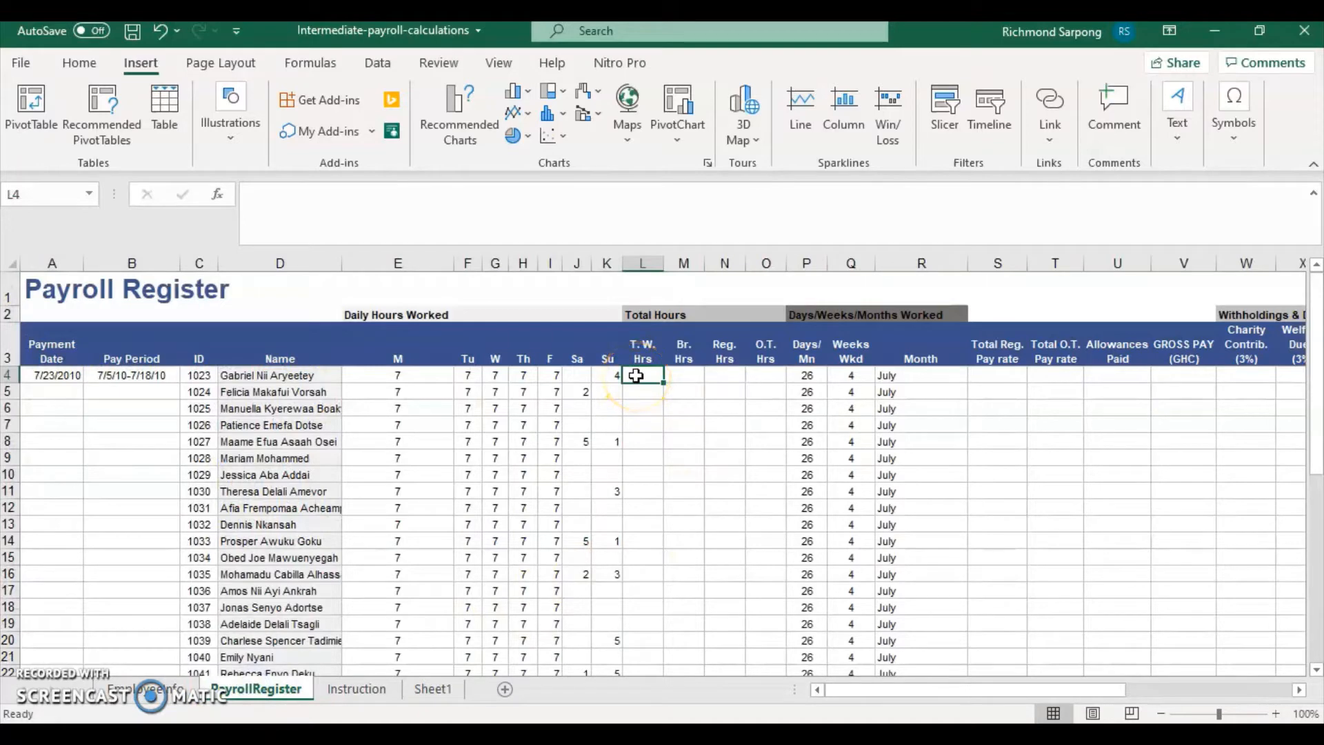
type("=")
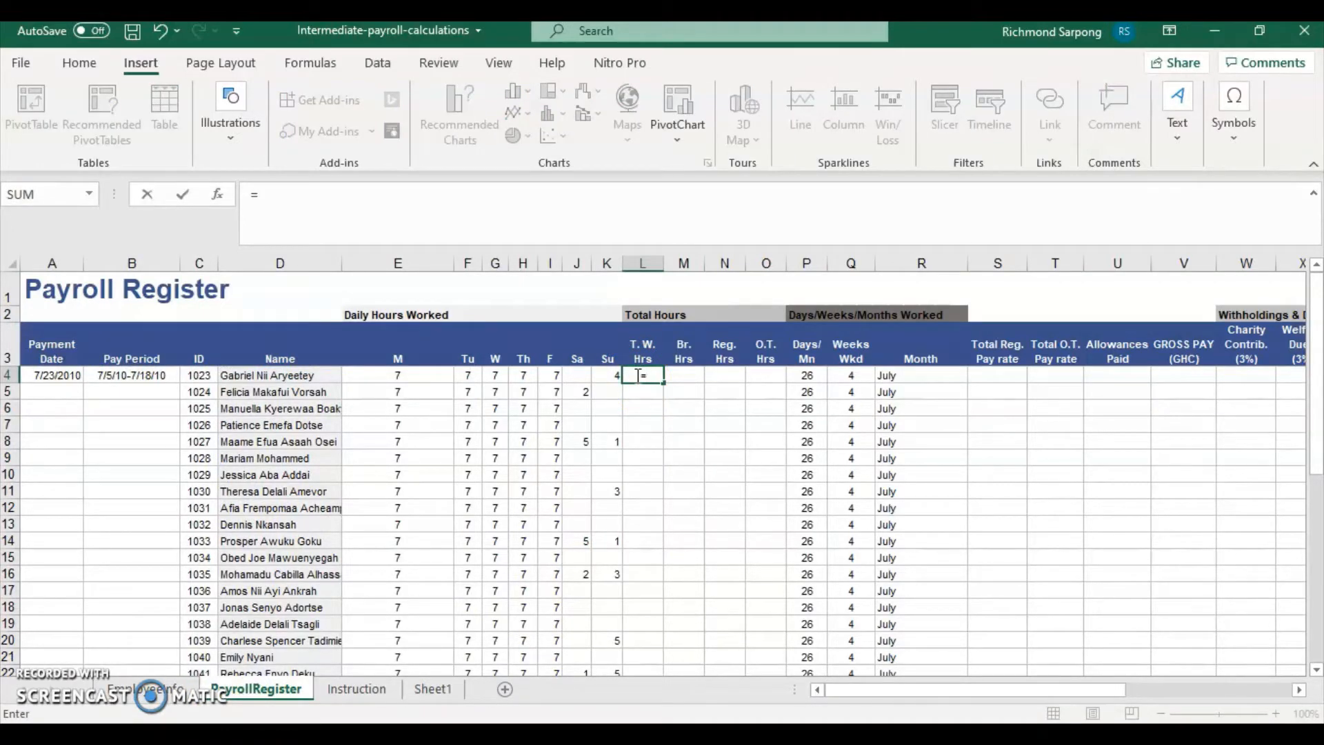
type("e4")
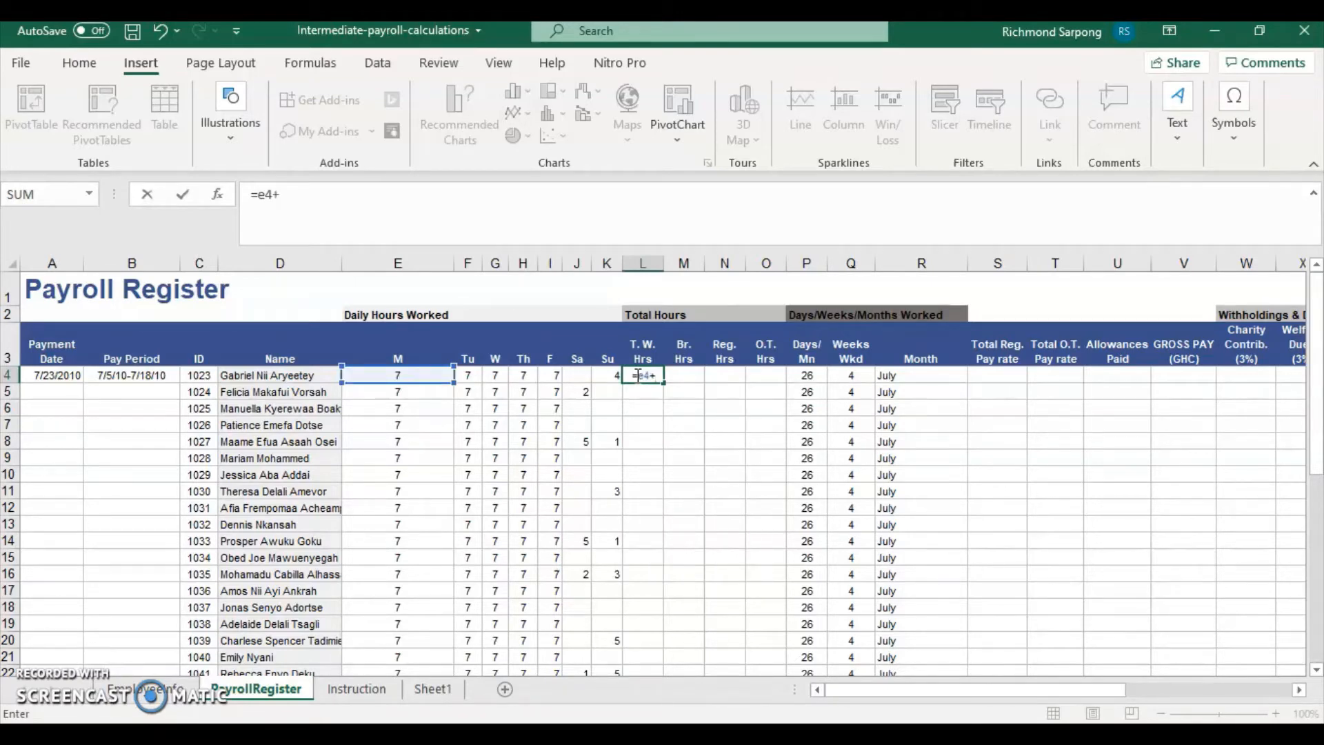
type("+f")
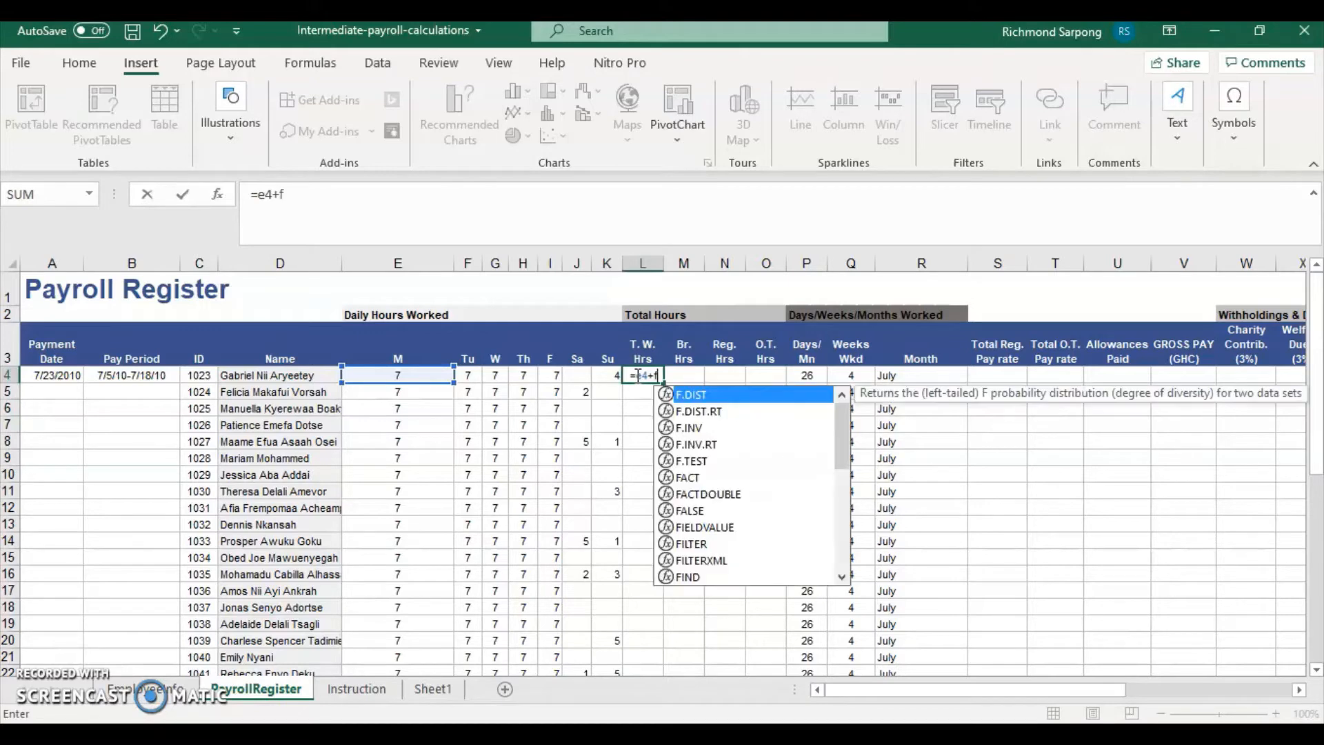
type("4+")
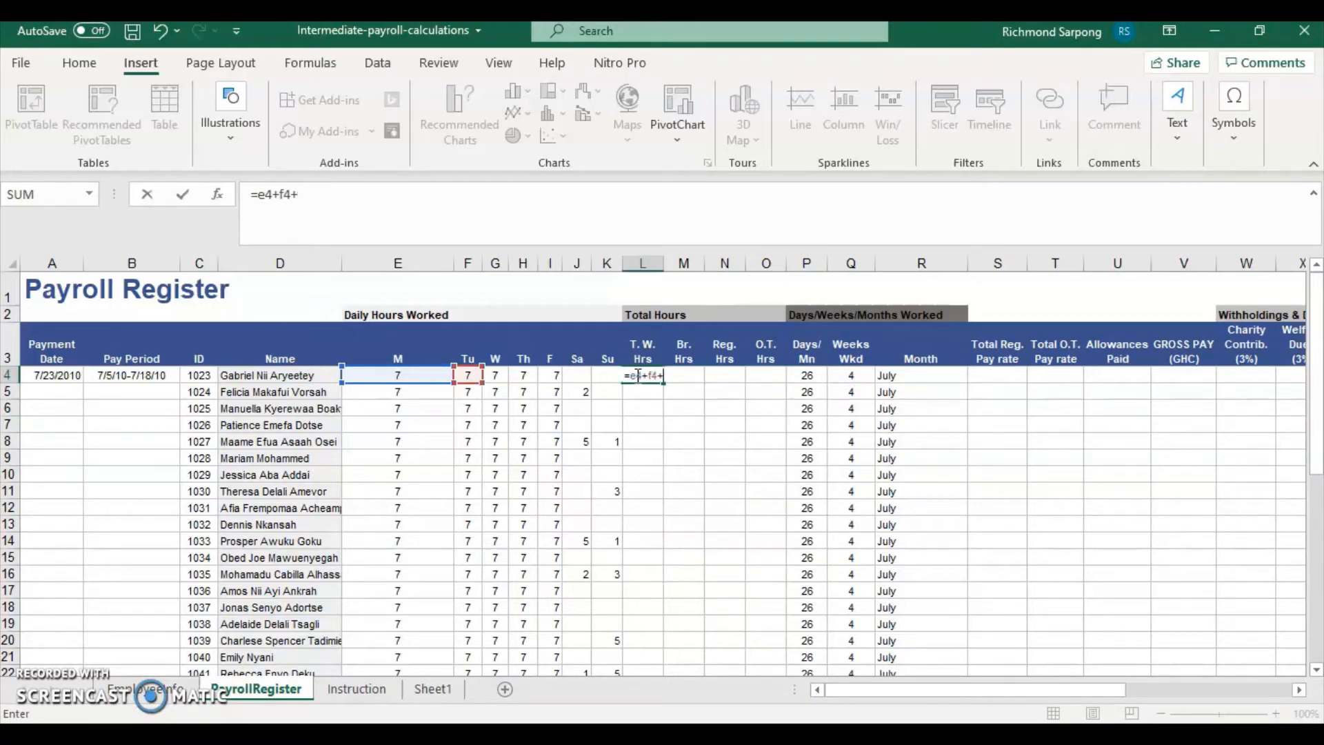
key("BackSpace")
key("BackSpace")
key("BackSpace")
key("BackSpace")
key("BackSpace")
key("BackSpace")
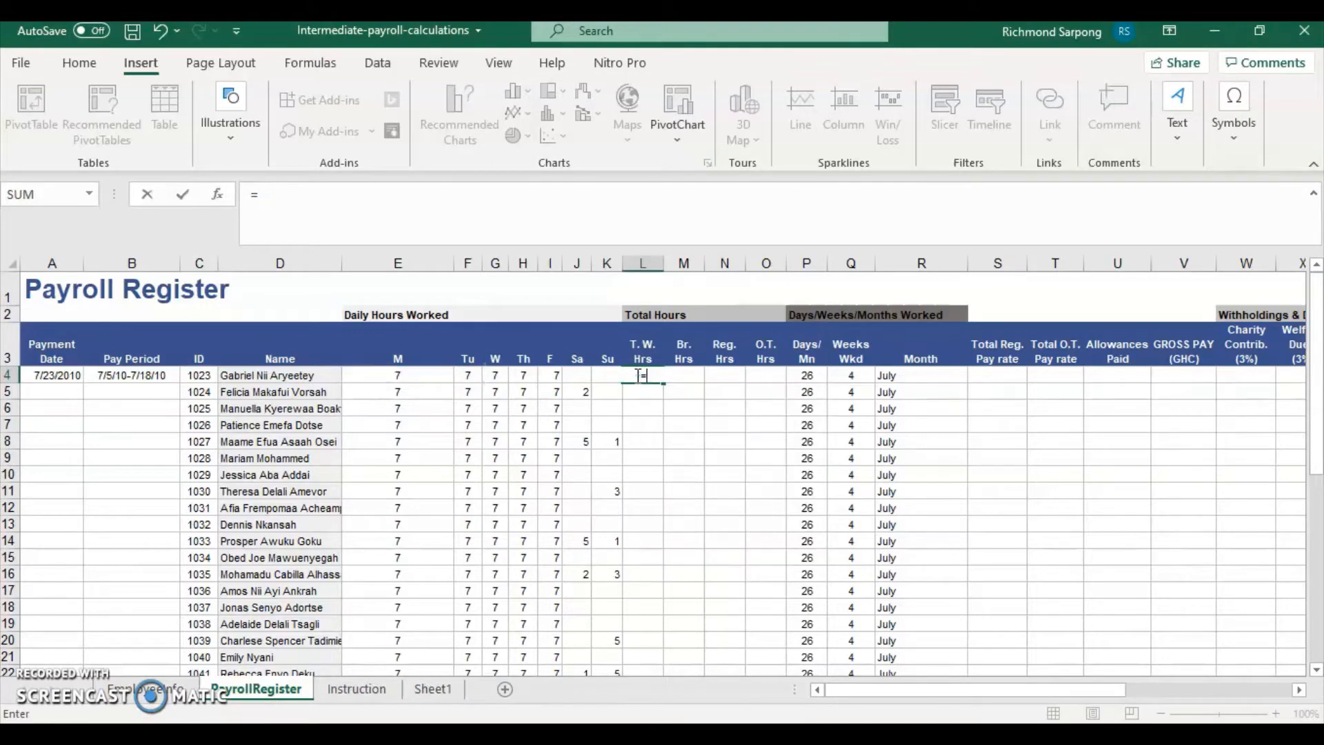
Calculate the first employee's total weekly hours in L4 with =SUM(E4,F4,G4,H4,I4), adding Monday through Friday.
type("um")
key("BackSpace")
key("BackSpace")
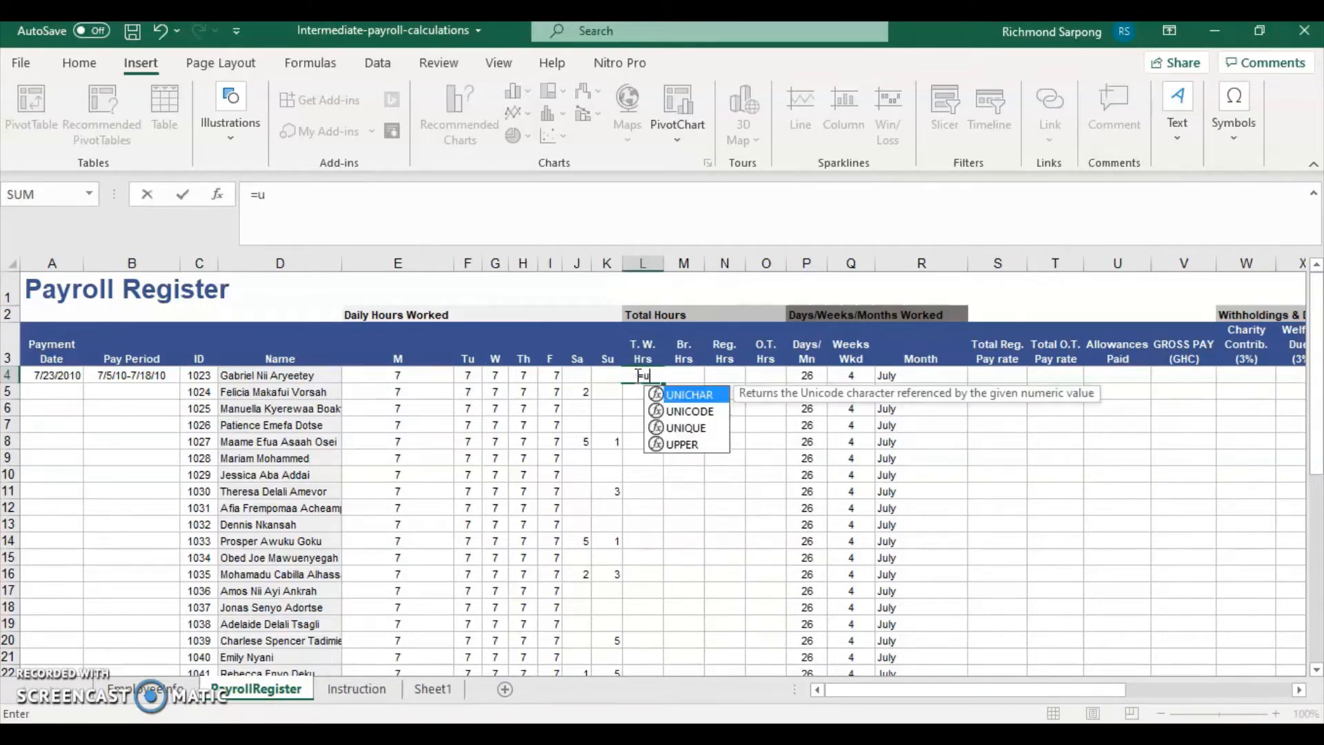
type("sum(")
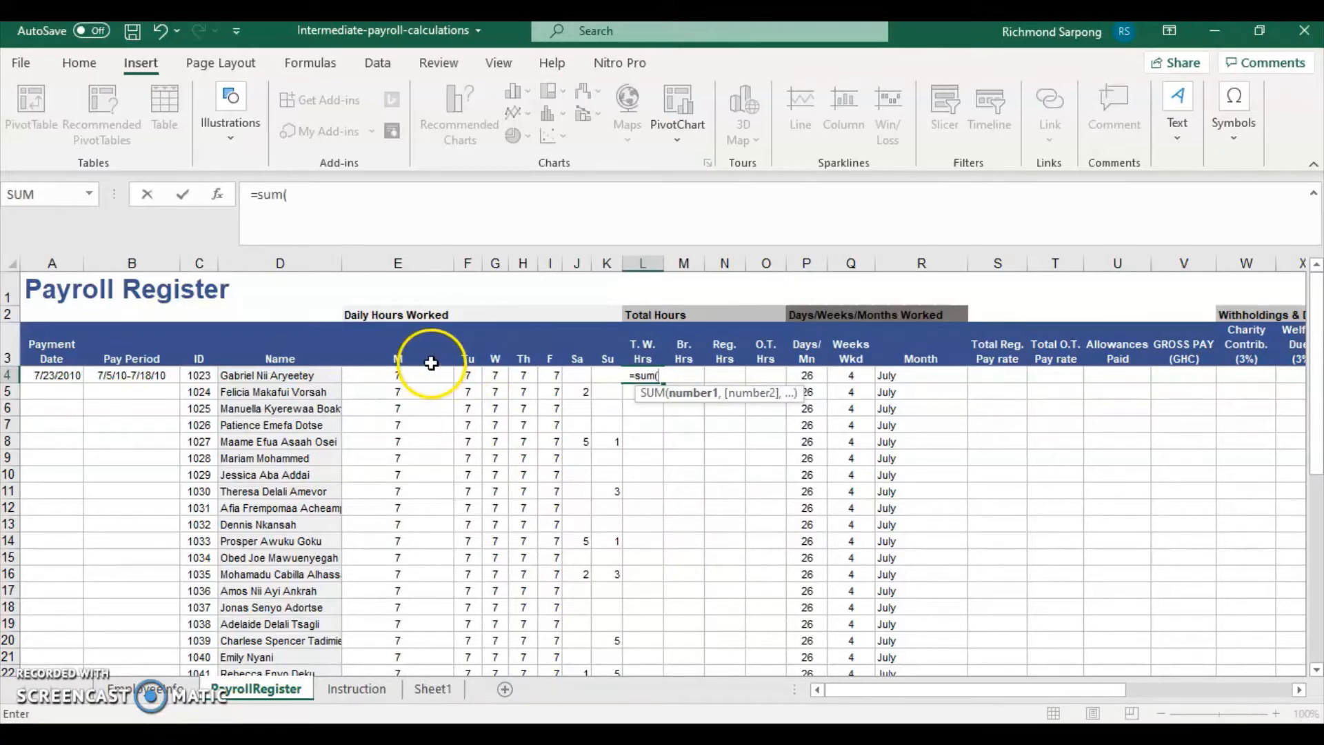
left_click(425, 383)
type(",")
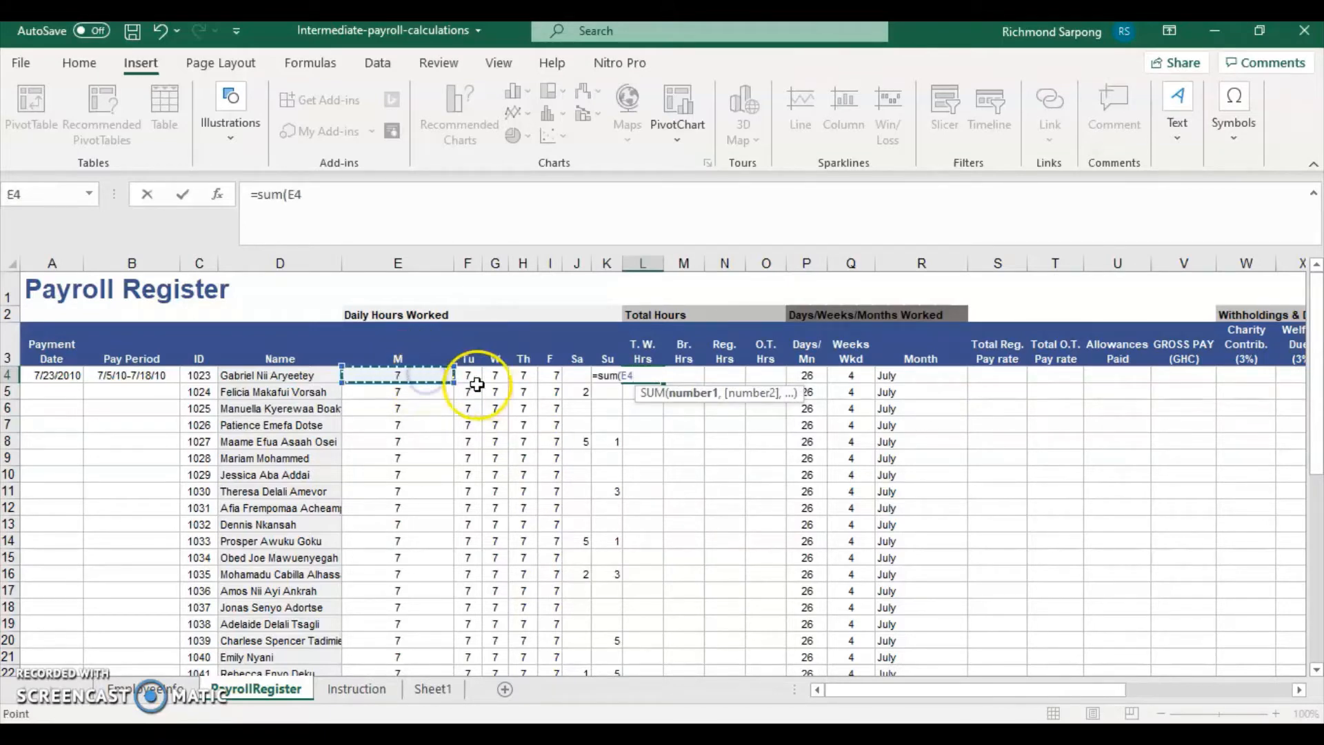
left_click(469, 377)
type(",")
left_click(503, 380)
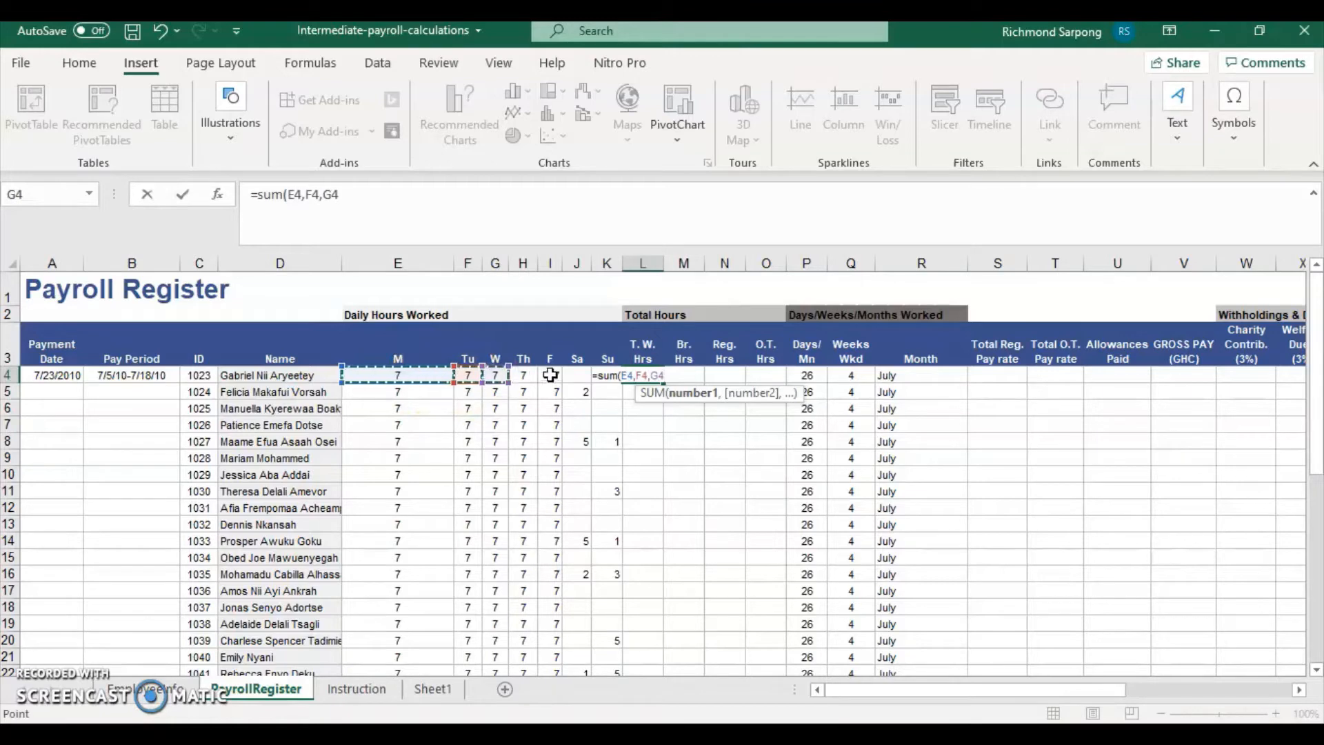
type(",")
left_click(553, 376)
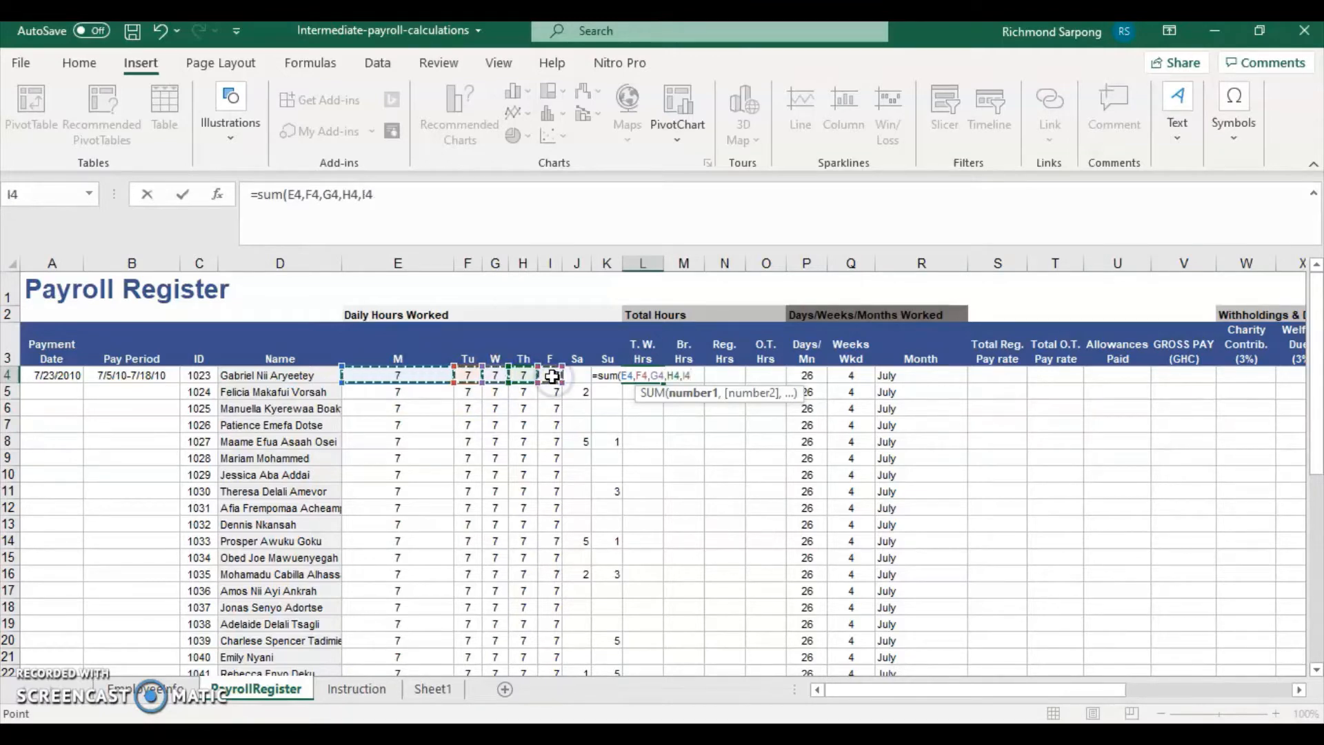
type(")")
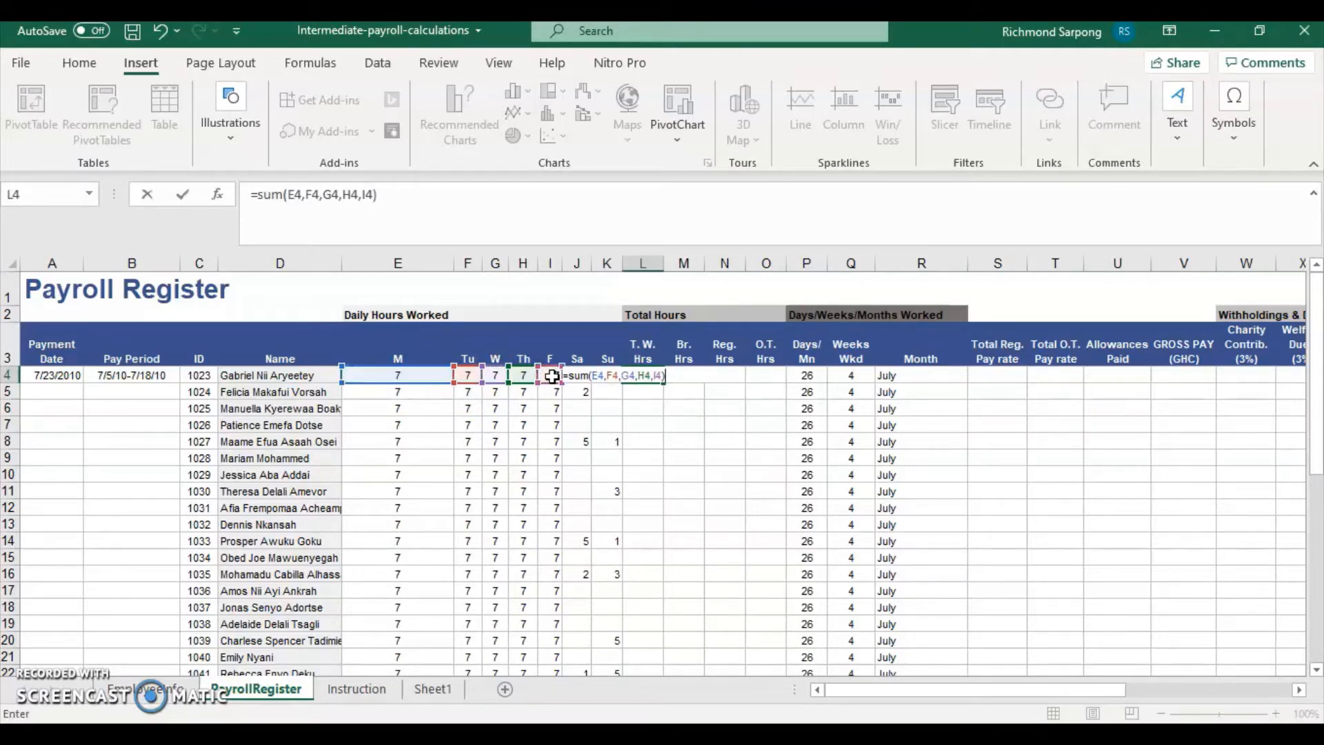
key("Return")
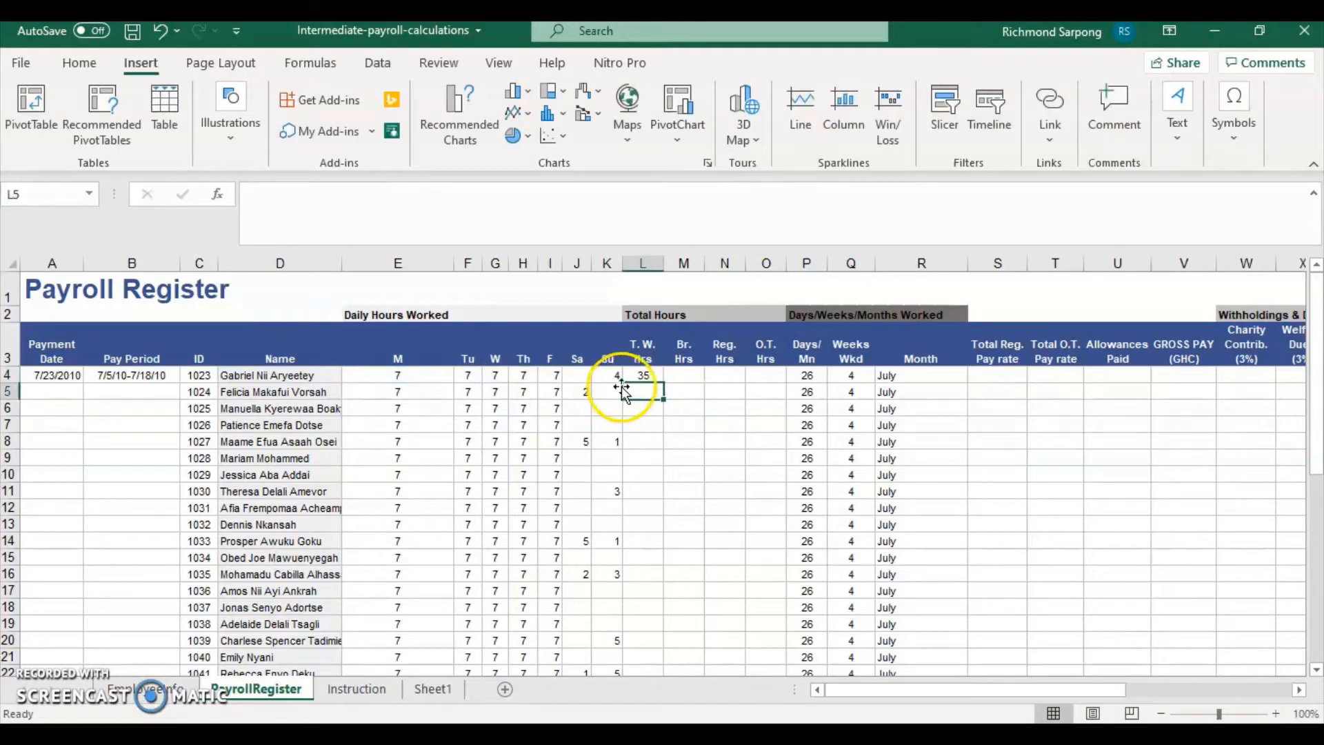
Fill the T.W. Hrs formula from L4 down to the last employee in L45.
left_click(652, 375)
left_click_drag(661, 383, 697, 639)
scroll(689, 599, "up", 8)
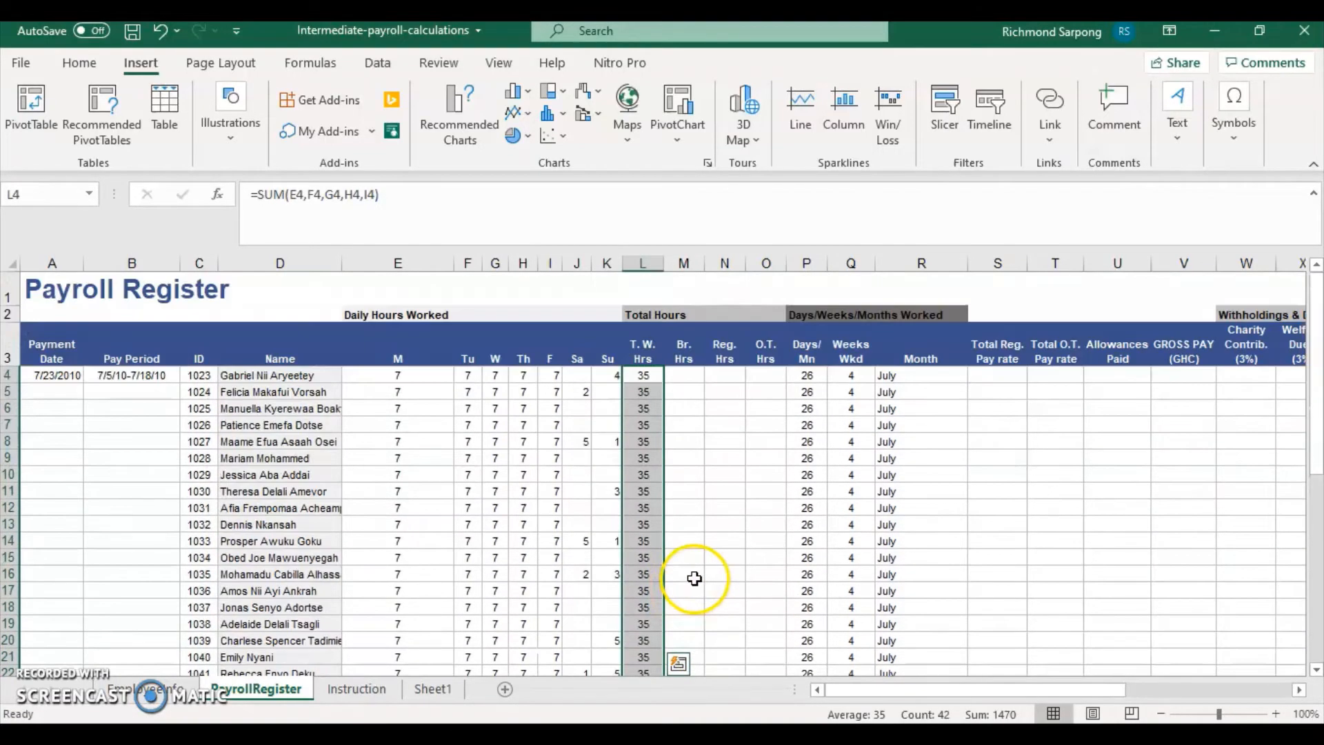
Enter 1 as the break hours for the first three employees, in M4, M5 and M6.
left_click(686, 378)
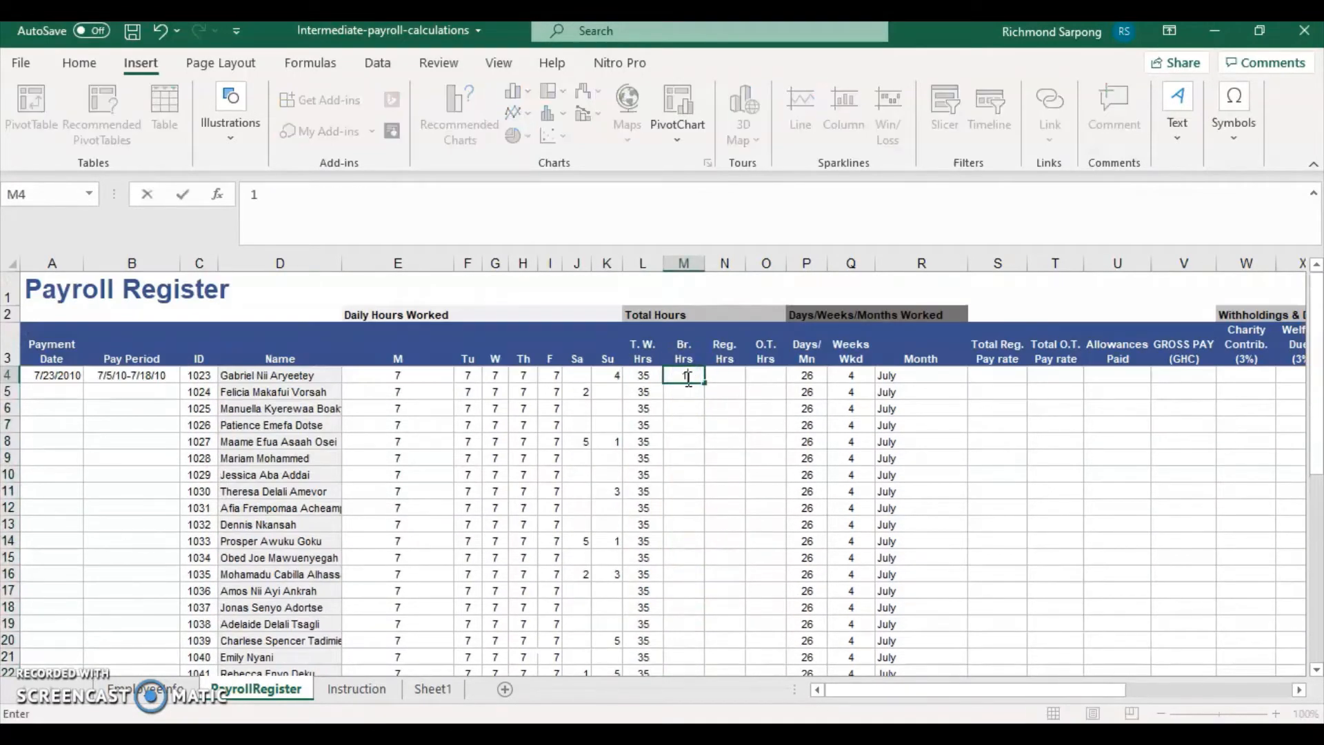
key("Return")
type("1")
key("Return")
type("1")
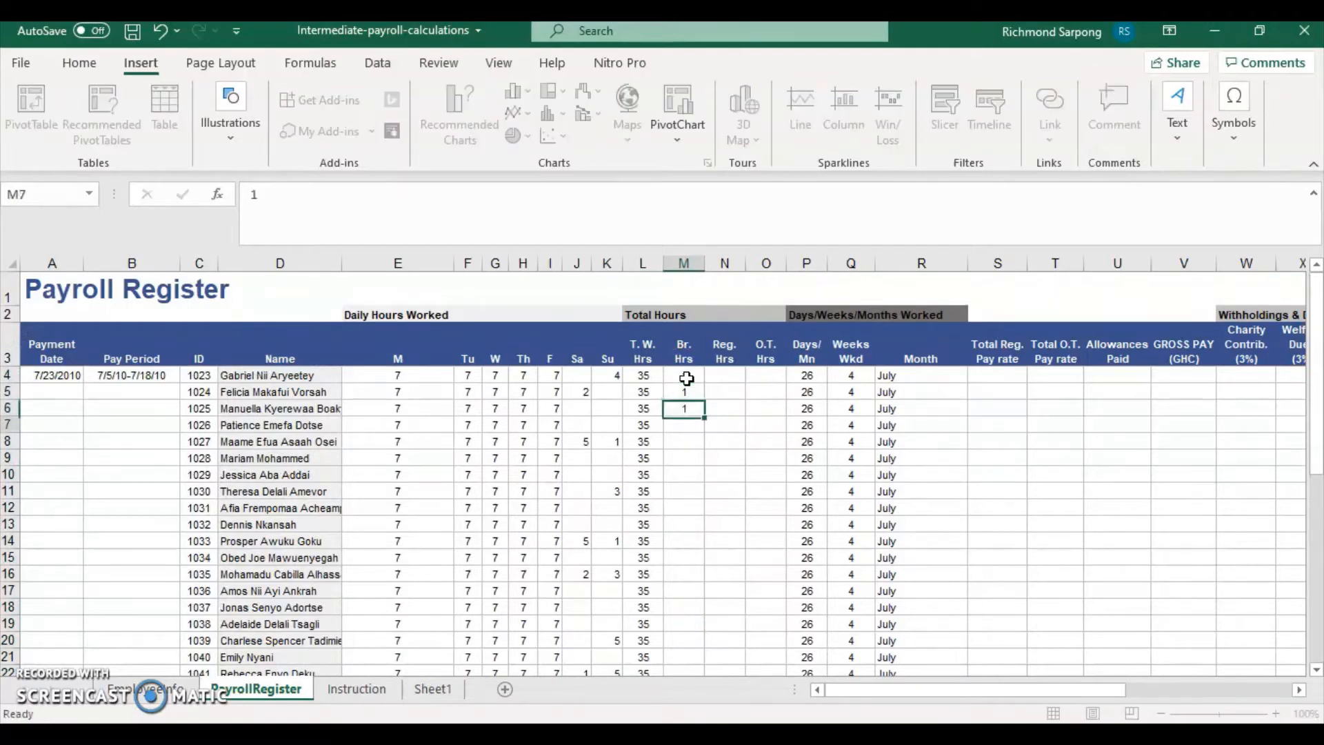
key("Return")
Fill the 1-hour break value down the Br. Hrs column from M4 to M45.
left_click(686, 377)
left_click_drag(686, 378, 701, 632)
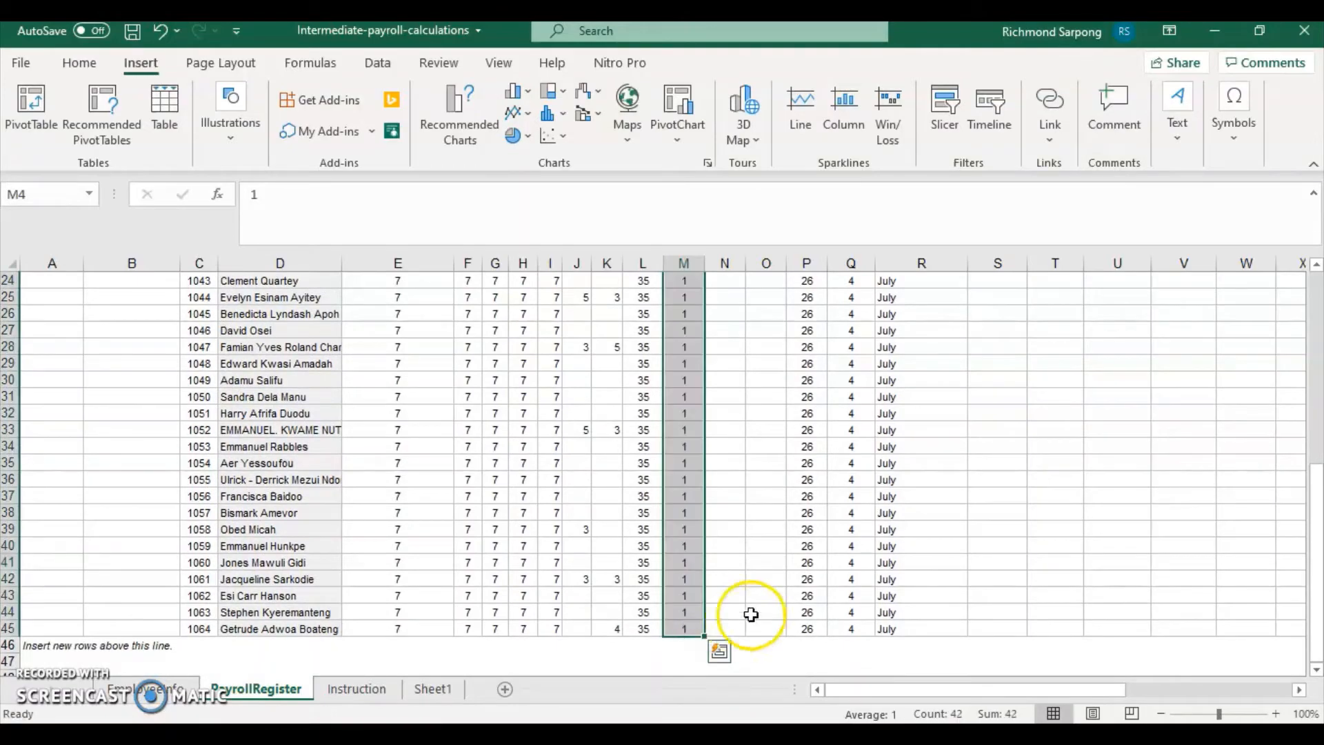
scroll(749, 552, "up", 8)
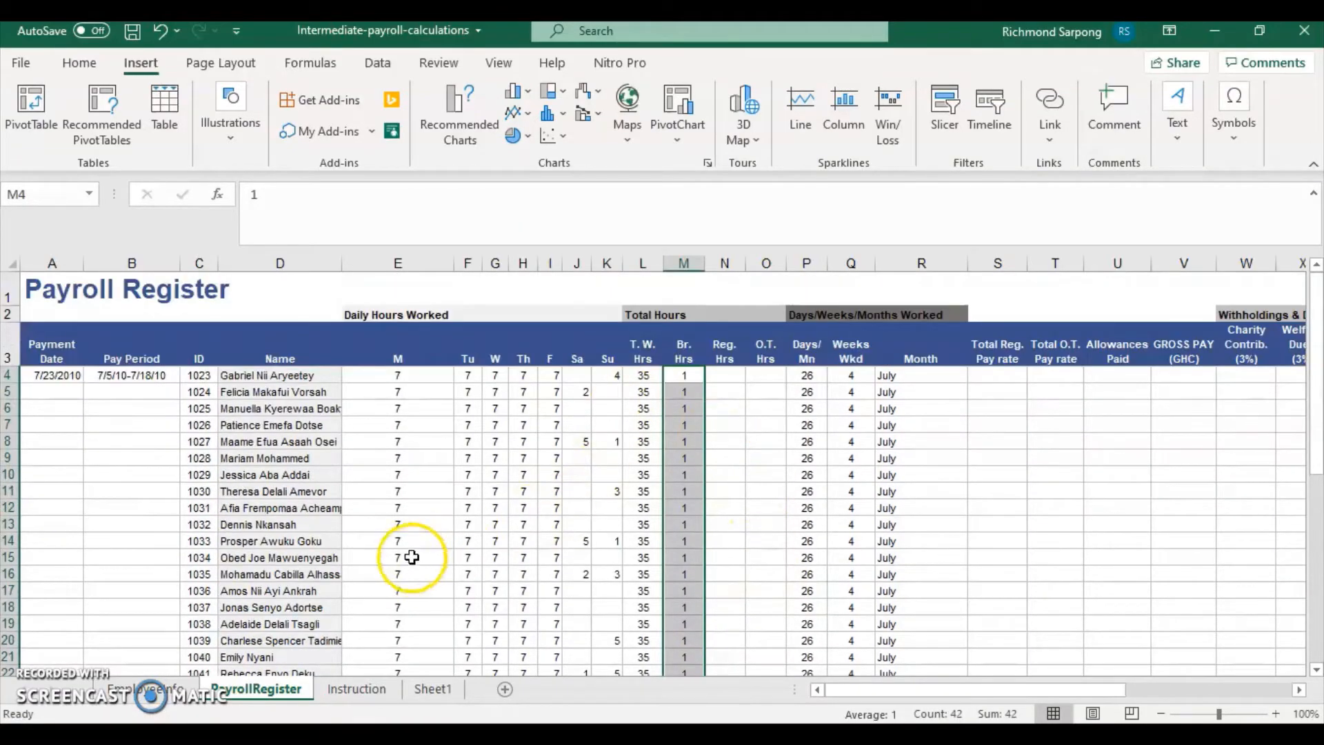
Calculate the first employee's regular hours in N4 by adding total weekly hours and break hours with =L4+M4.
scroll(522, 496, "down", 1)
scroll(522, 496, "up", 1)
scroll(694, 452, "down", 1)
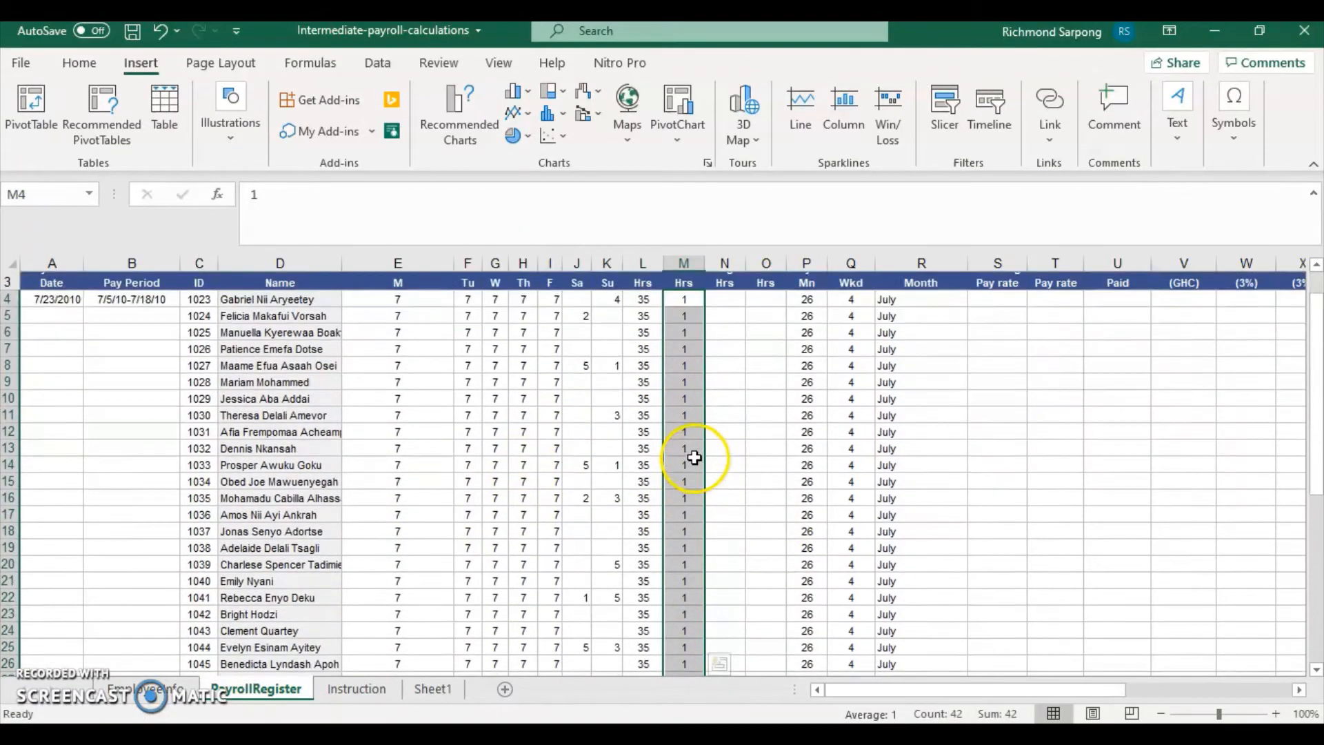
scroll(695, 452, "up", 1)
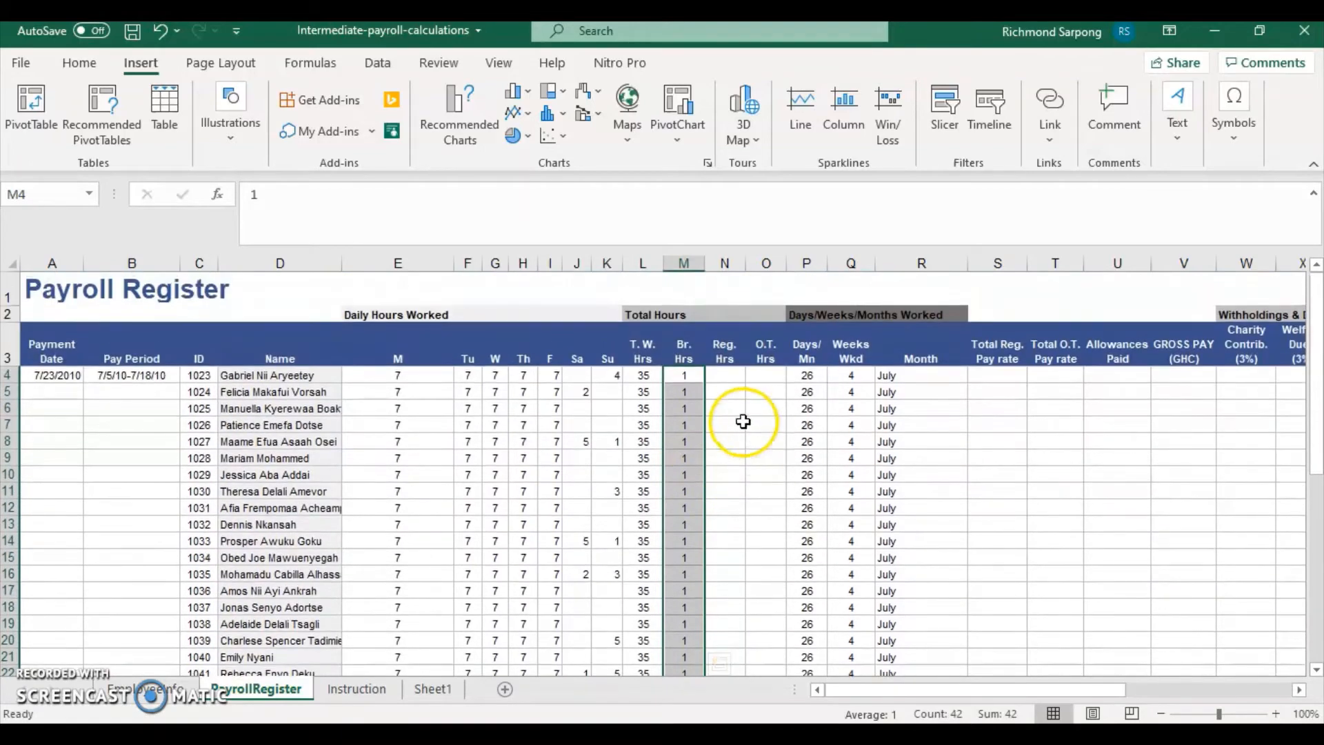
left_click(726, 374)
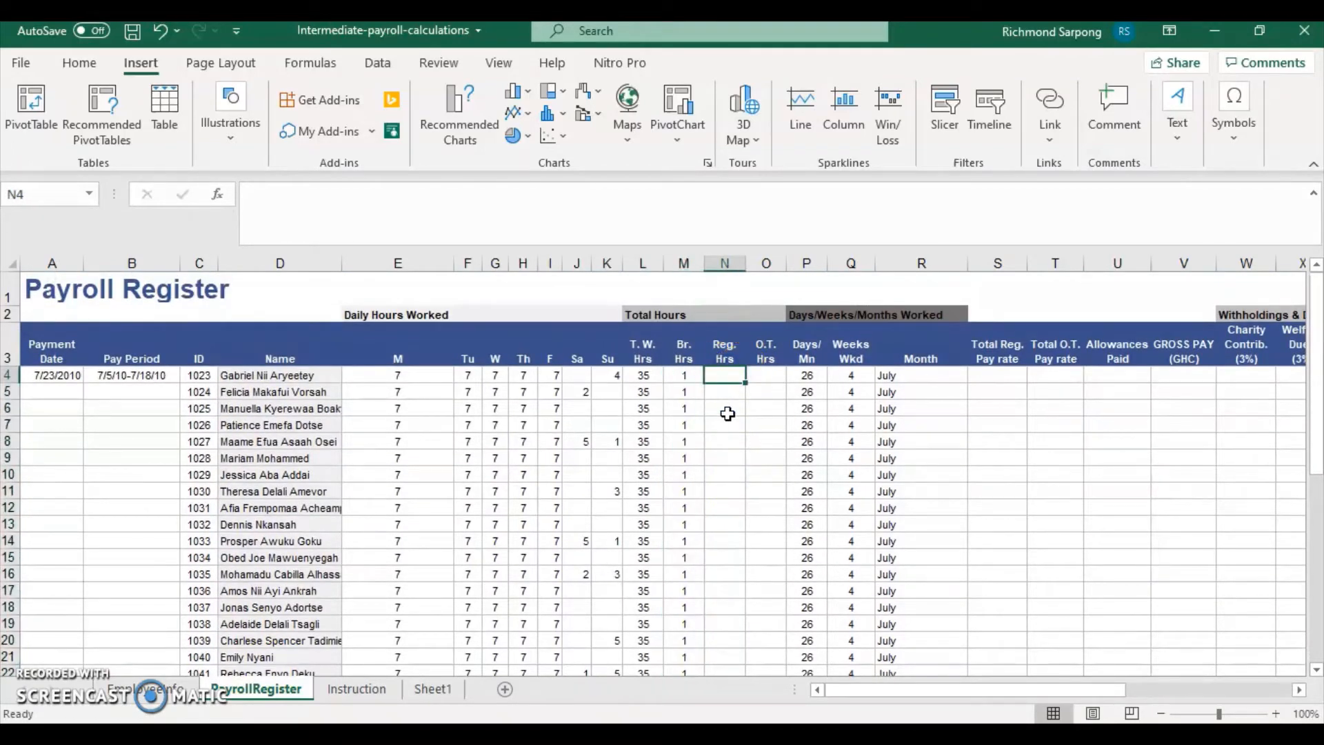
left_click(722, 374)
type("=")
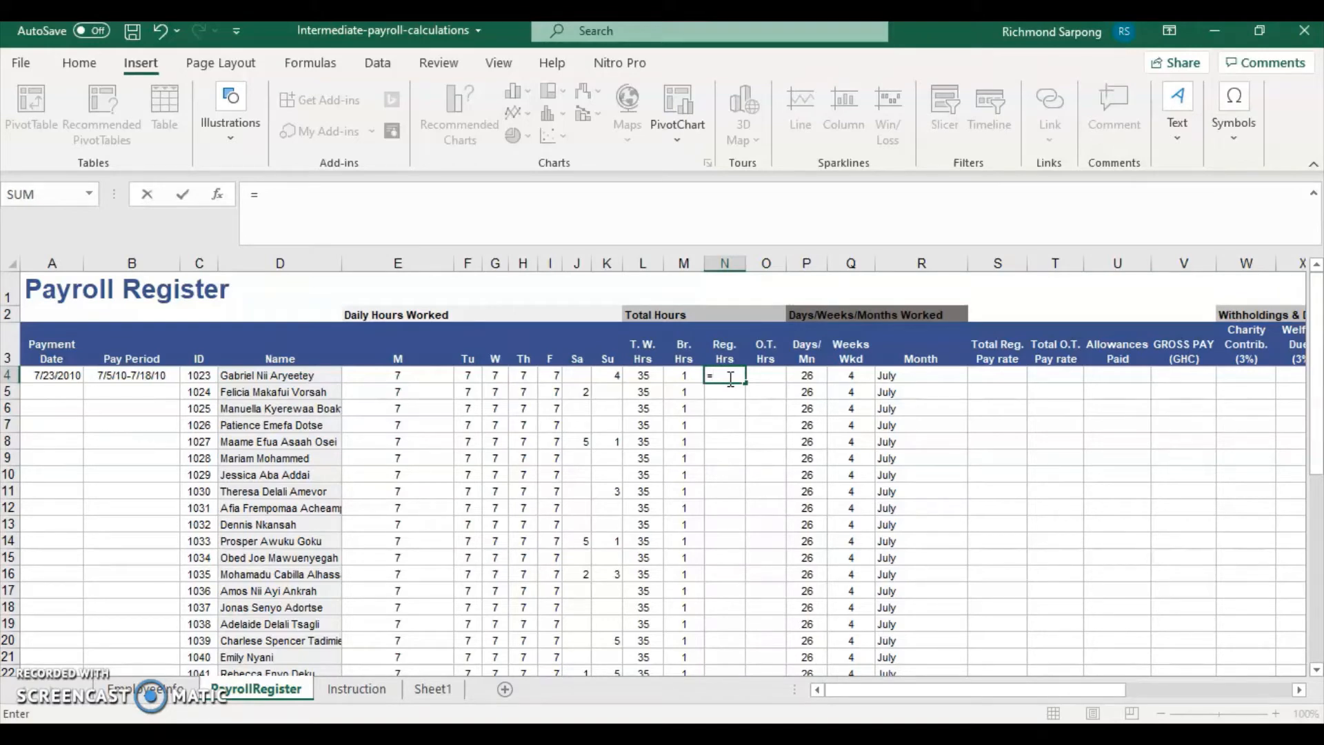
type("l4")
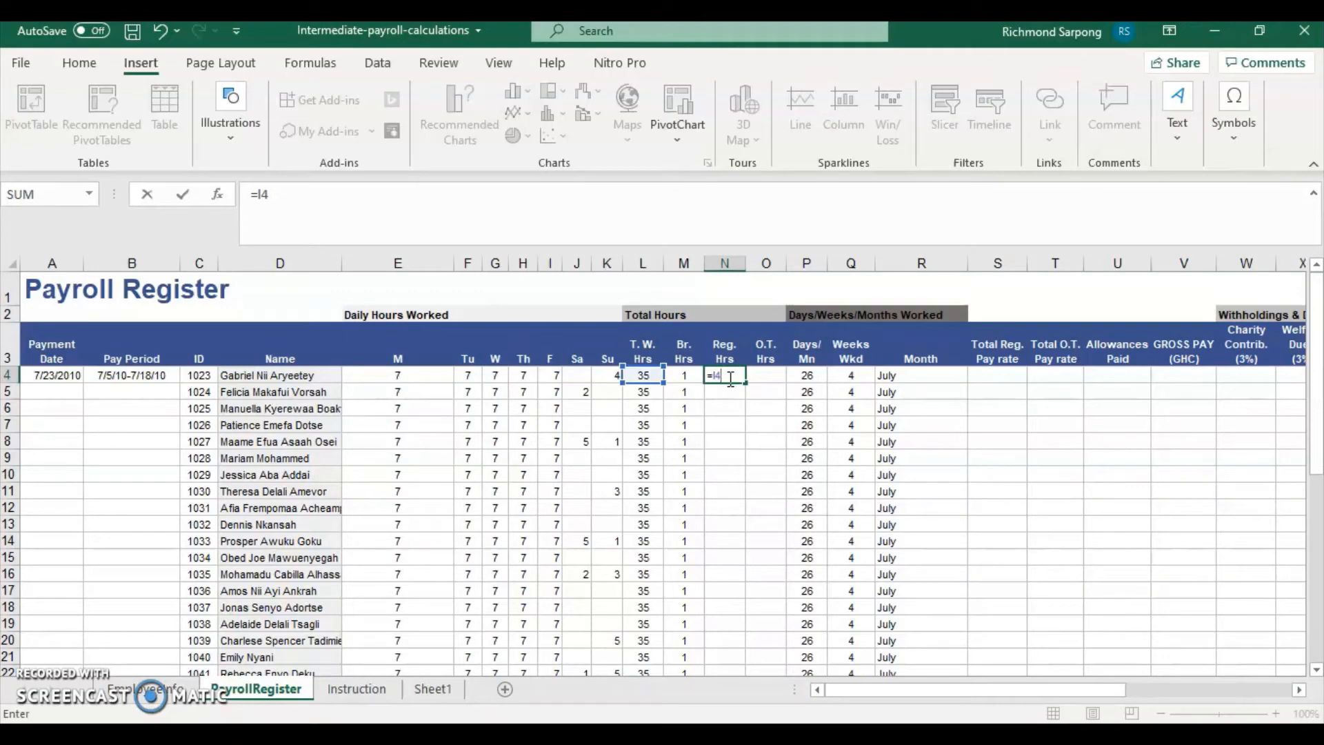
type("+m4")
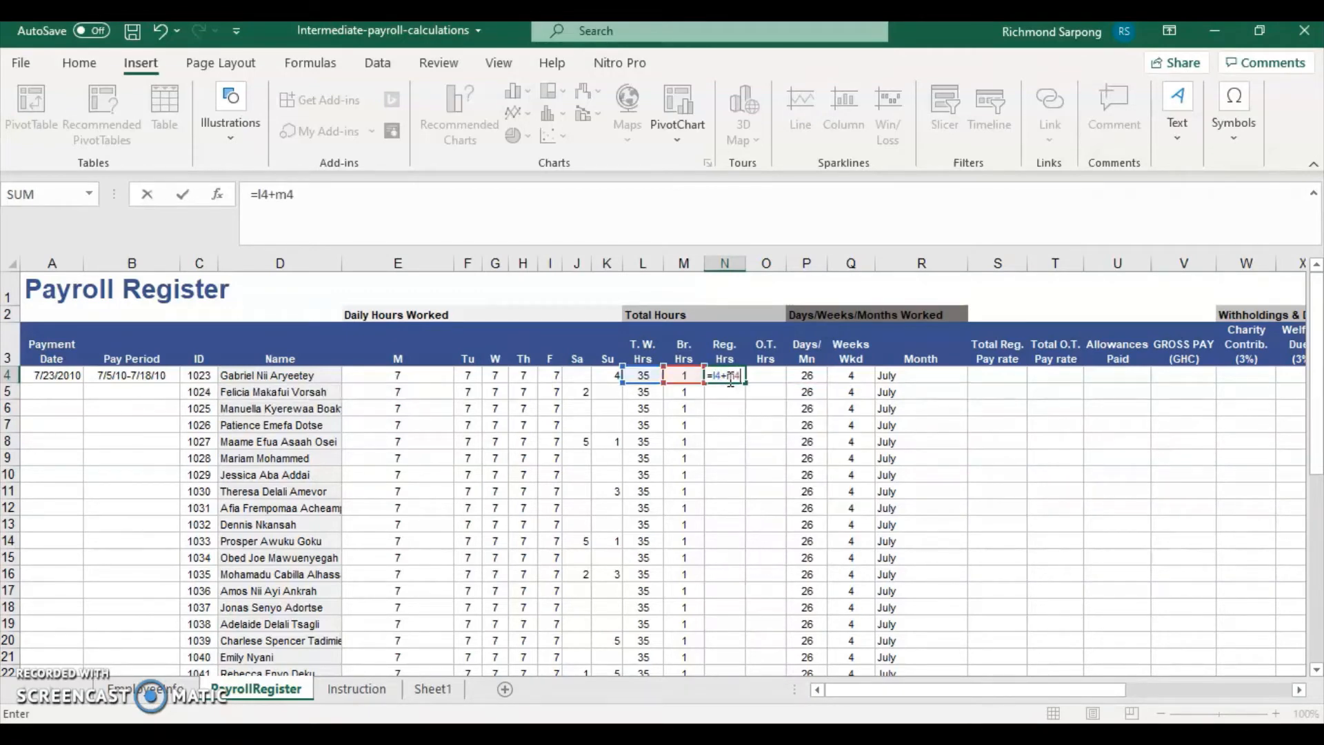
key("Return")
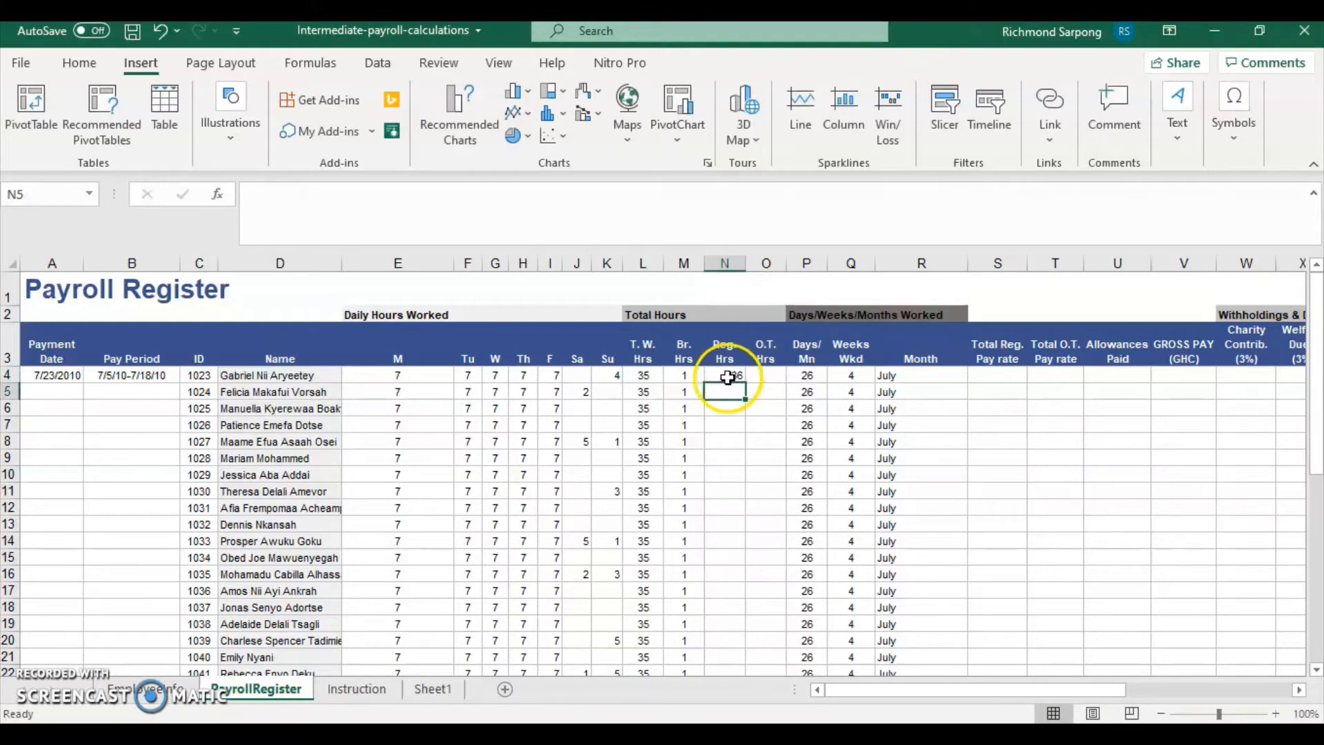
Fill the Reg. Hrs formula from N4 down to the last employee in N45.
left_click(737, 377)
left_click_drag(743, 385, 747, 657)
scroll(748, 656, "up", 7)
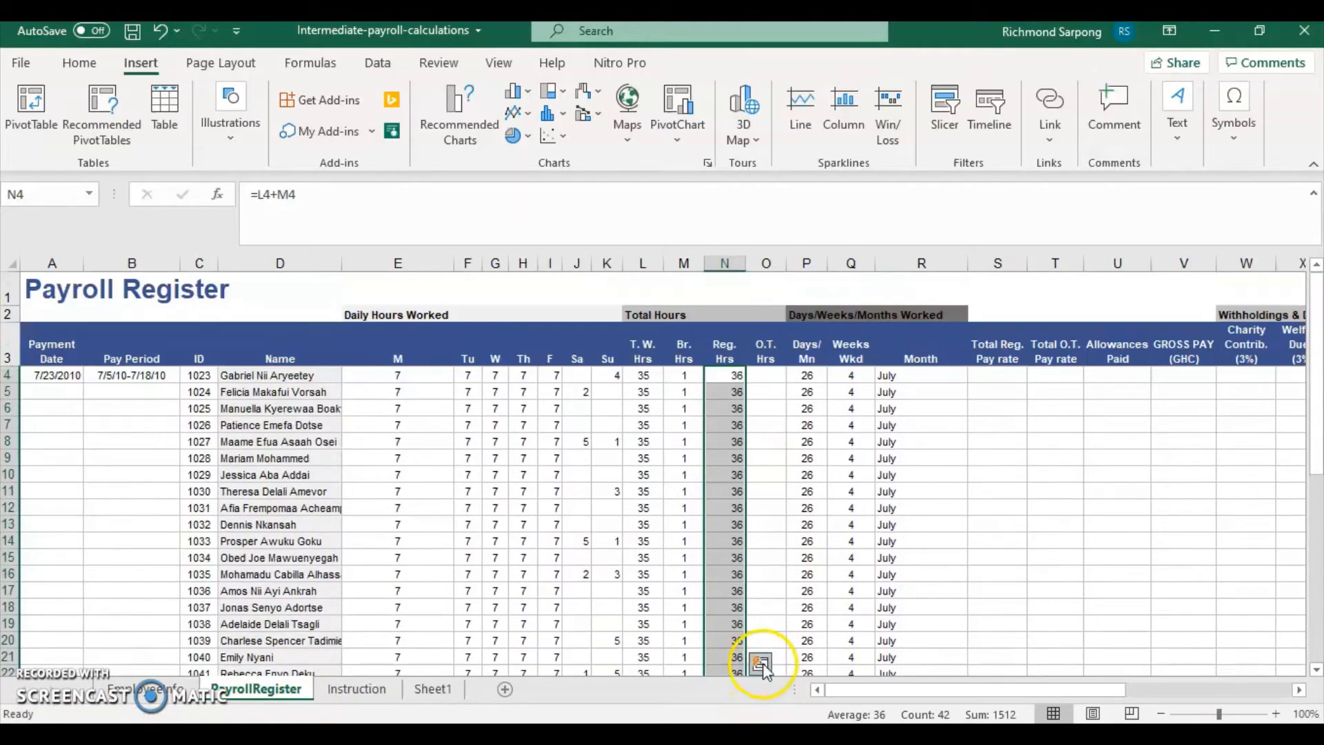
Calculate the first employee's overtime hours in O4 by adding the Saturday and Sunday hours with =J4+K4.
left_click(765, 375)
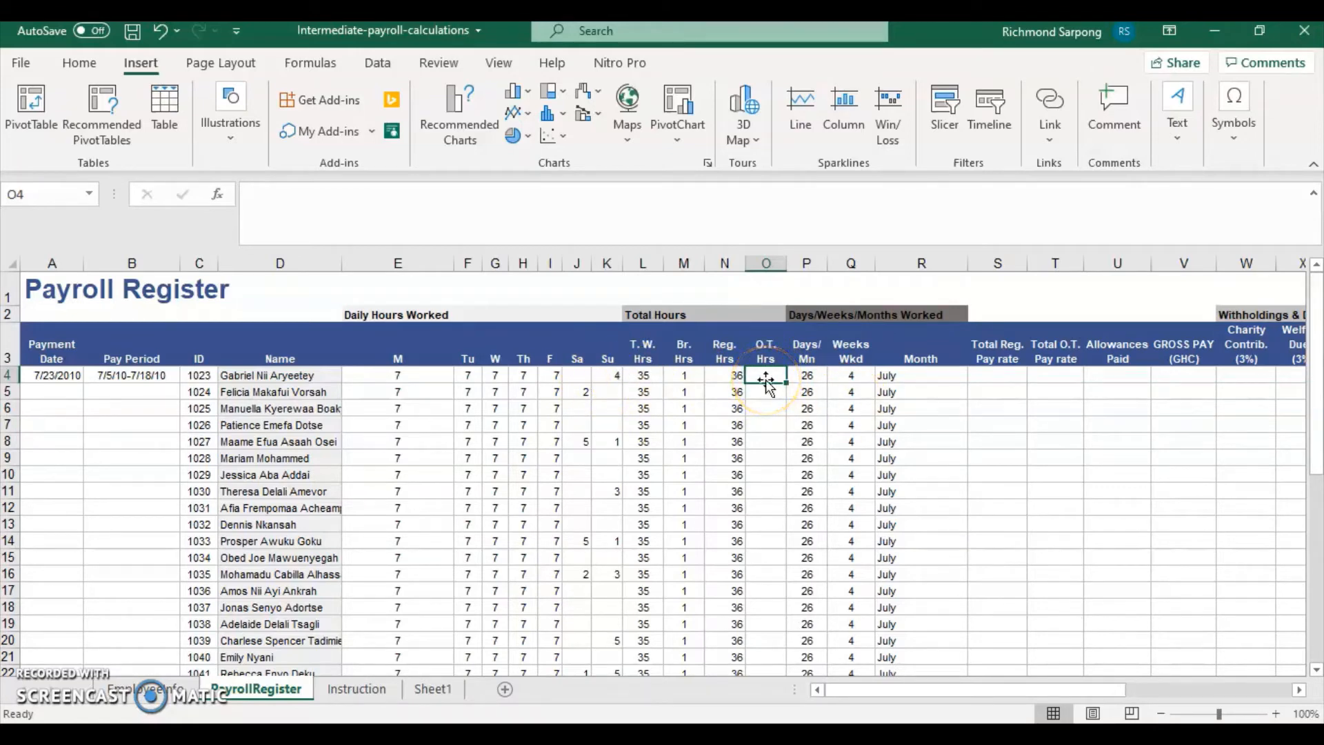
type("=j4+")
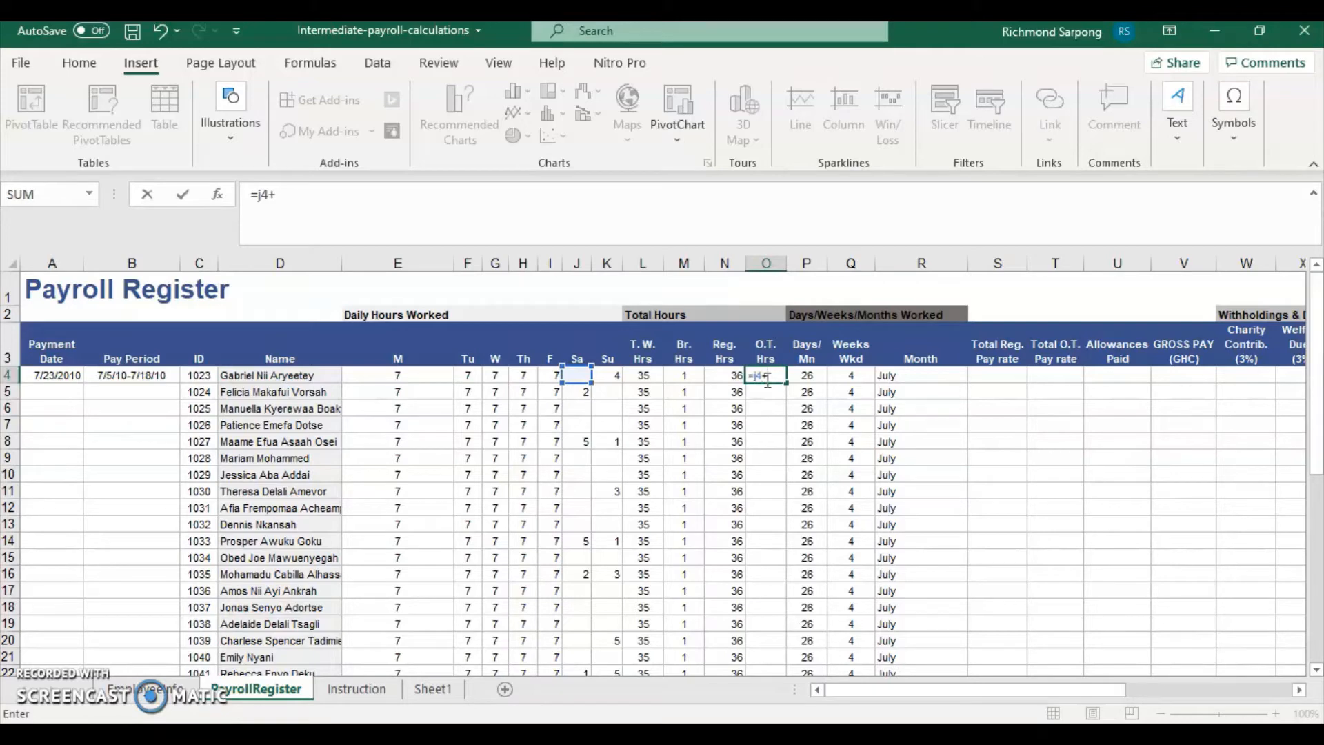
type("k4")
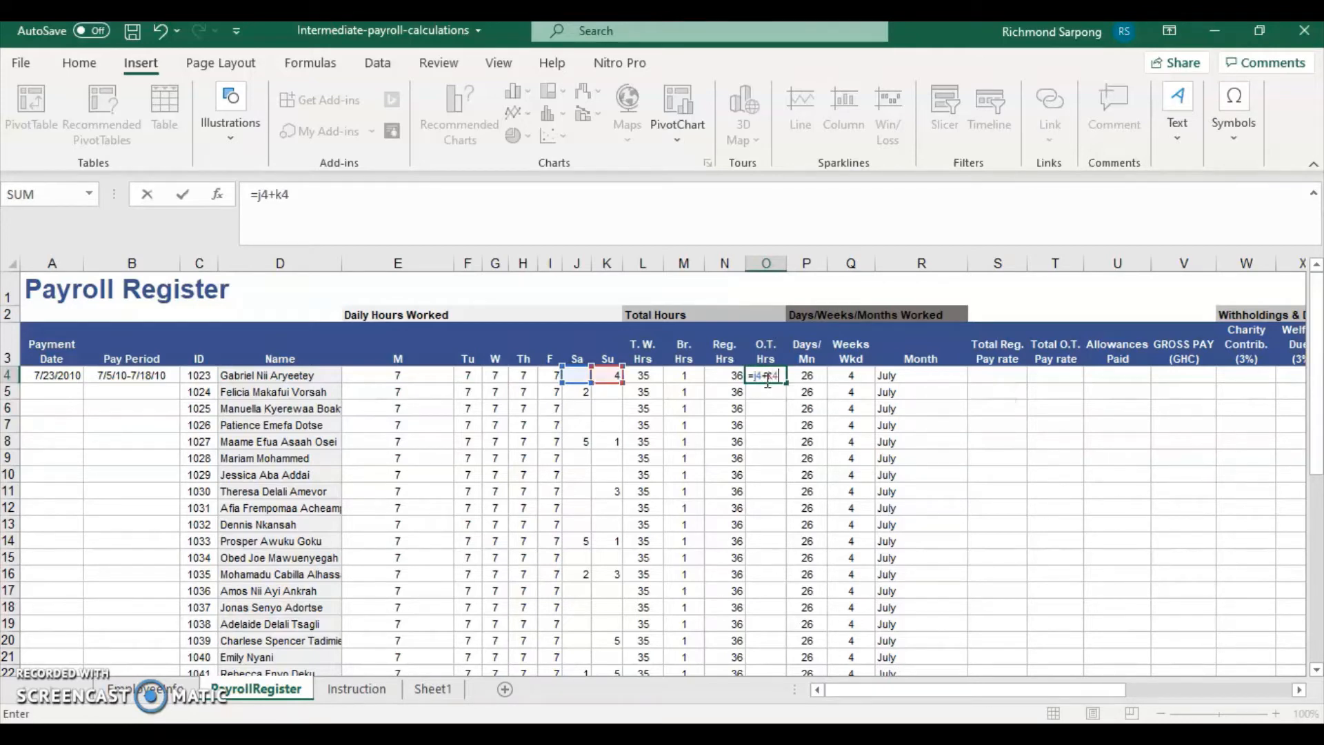
key("Return")
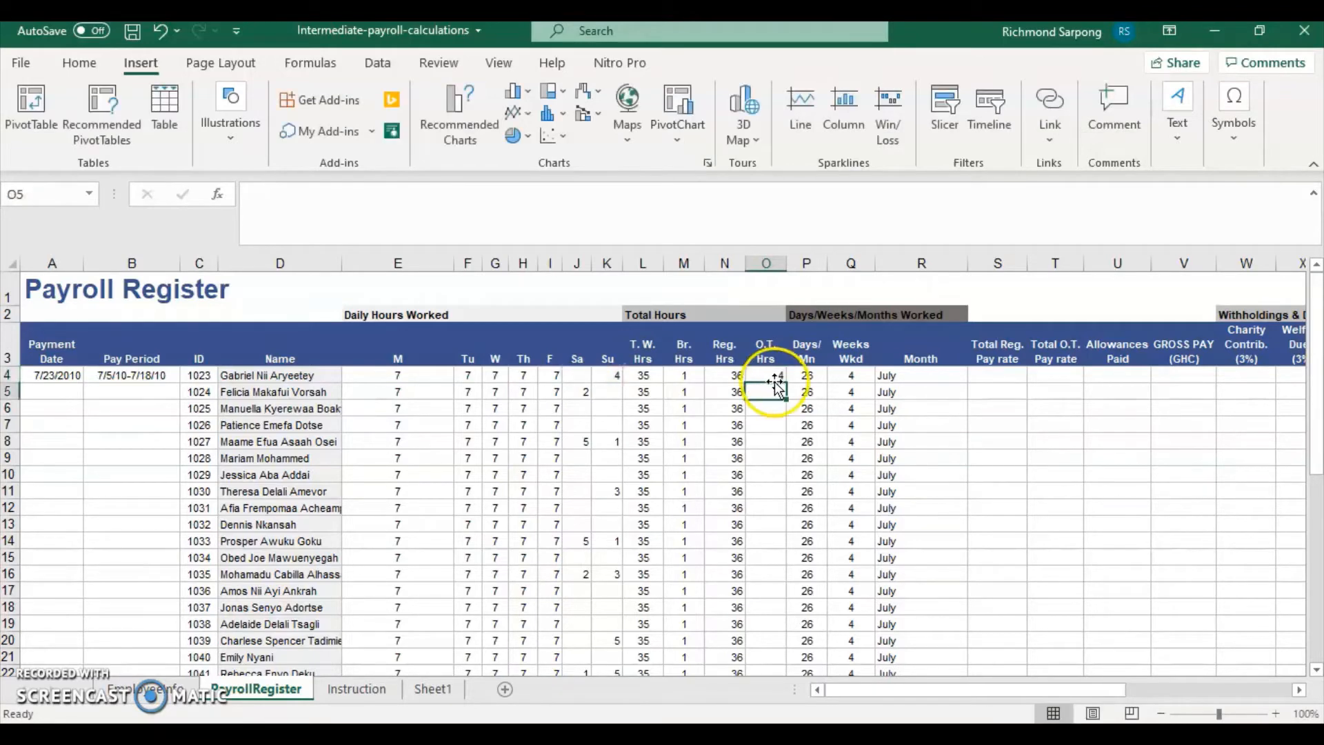
Fill the O.T. Hrs formula from O4 down to the last employee in O45.
left_click(777, 378)
left_click_drag(785, 384, 802, 638)
scroll(798, 576, "up", 8)
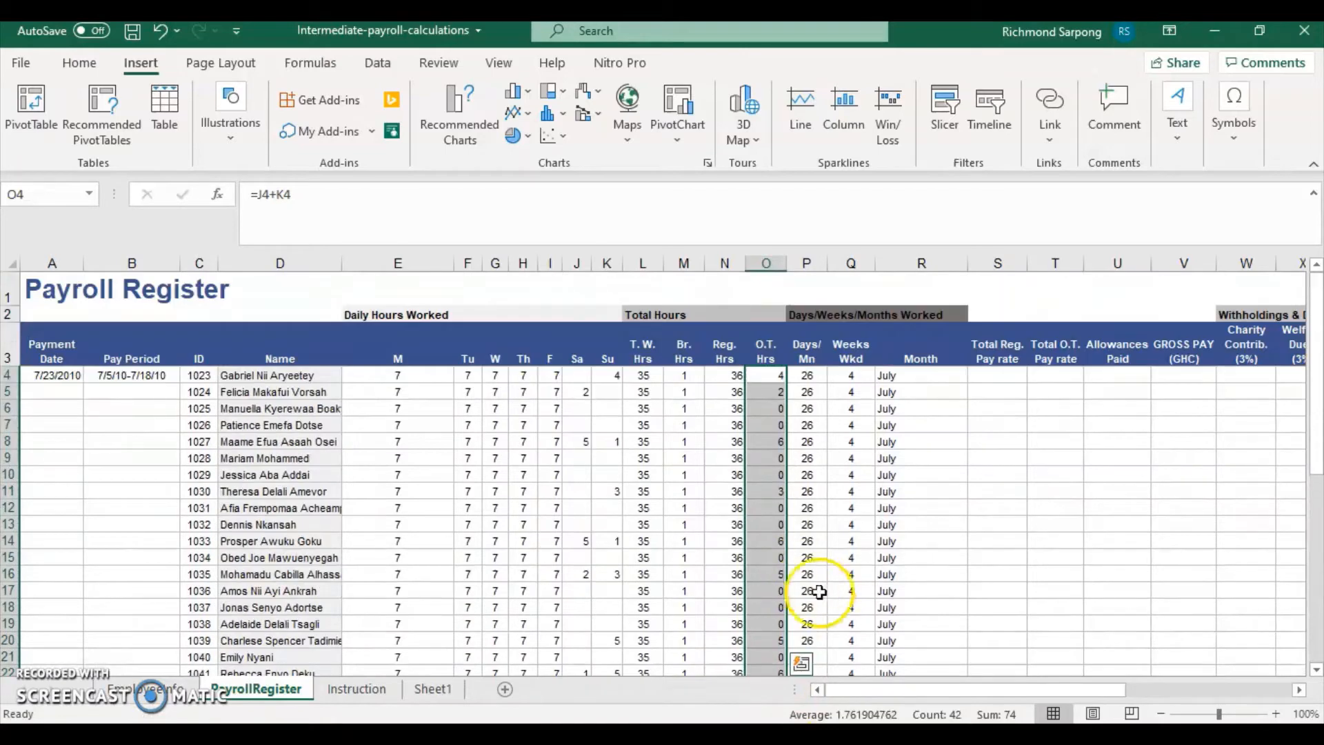
Check the filled overtime hours in column O against the Saturday and Sunday hours down to row 45.
scroll(803, 428, "down", 1)
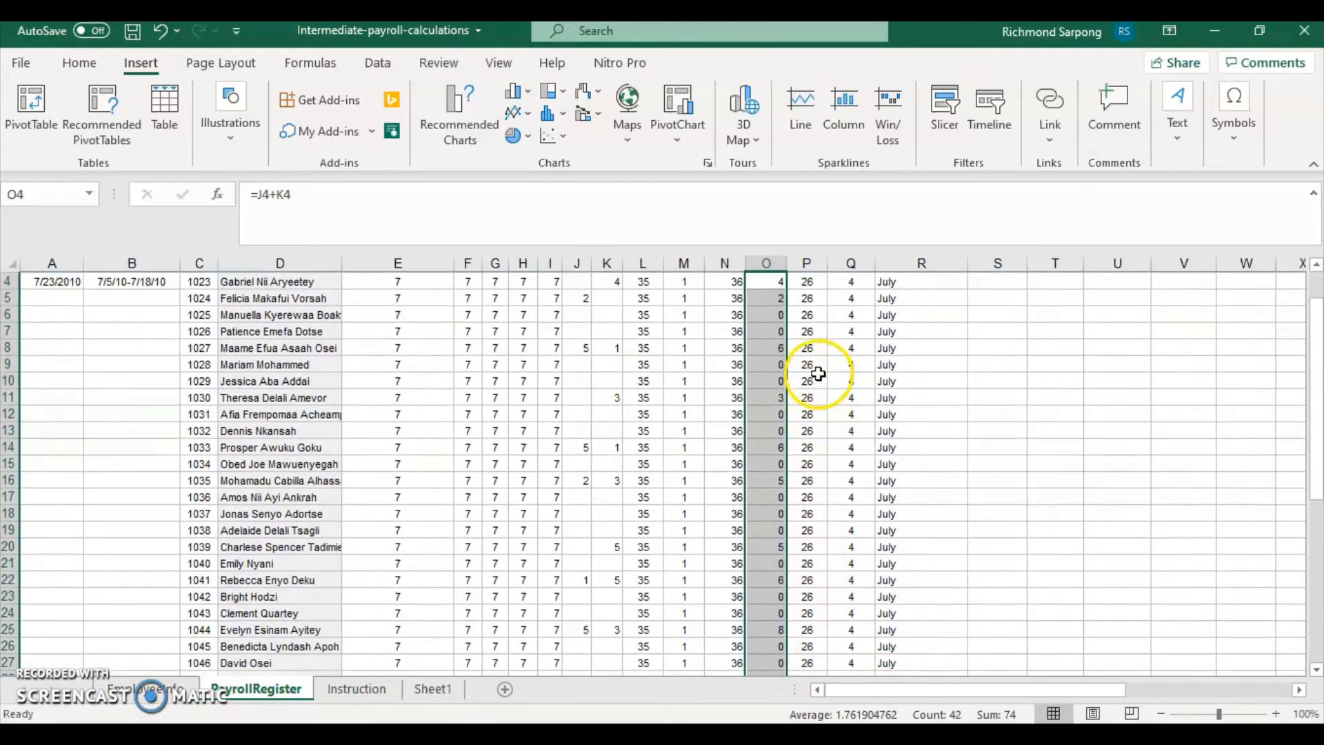
scroll(806, 349, "up", 1)
scroll(800, 441, "down", 6)
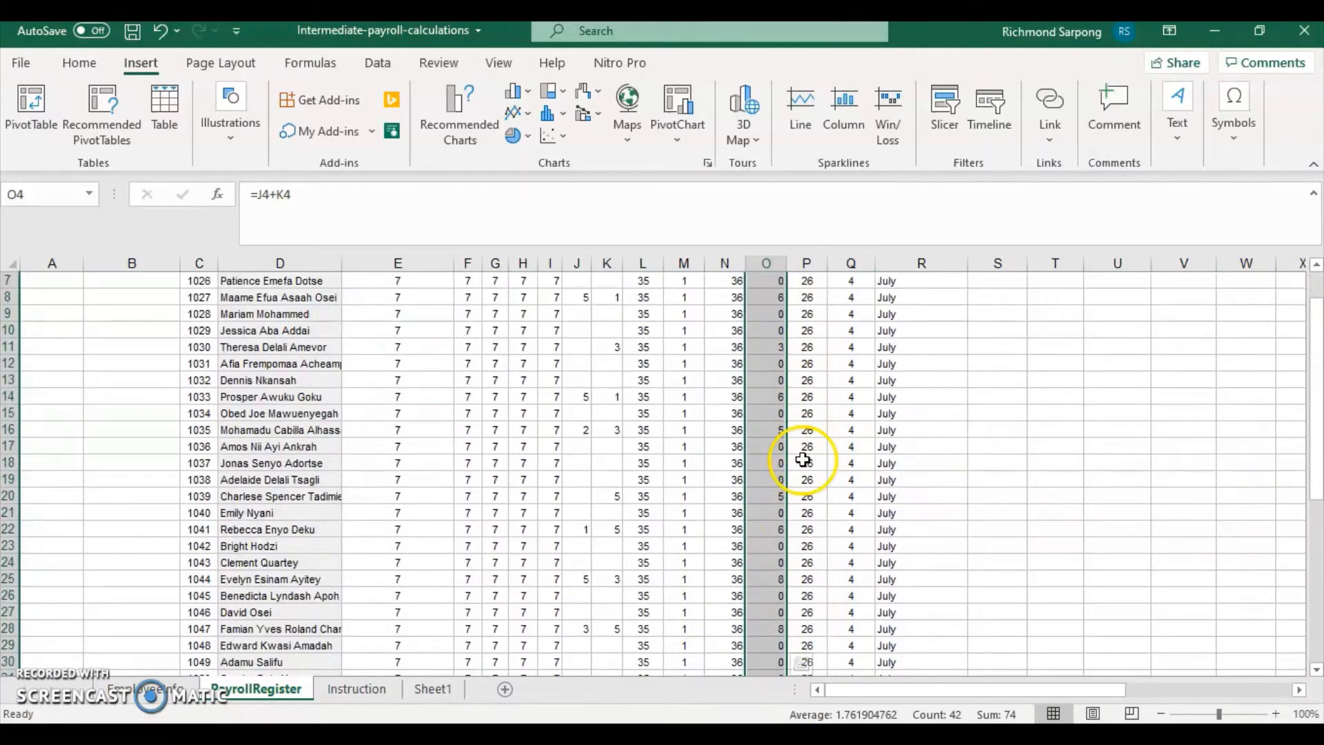
scroll(862, 551, "down", 5)
scroll(895, 493, "up", 10)
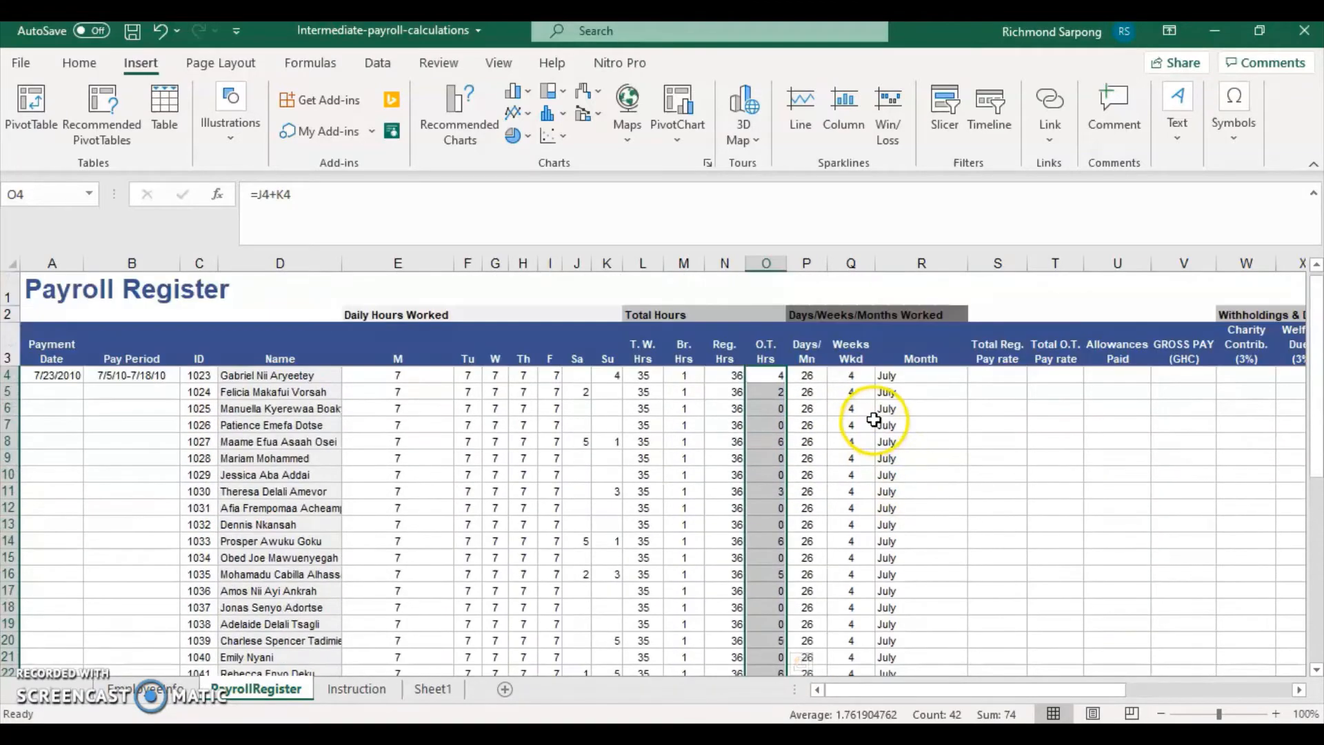
scroll(859, 414, "down", 10)
scroll(509, 582, "down", 1)
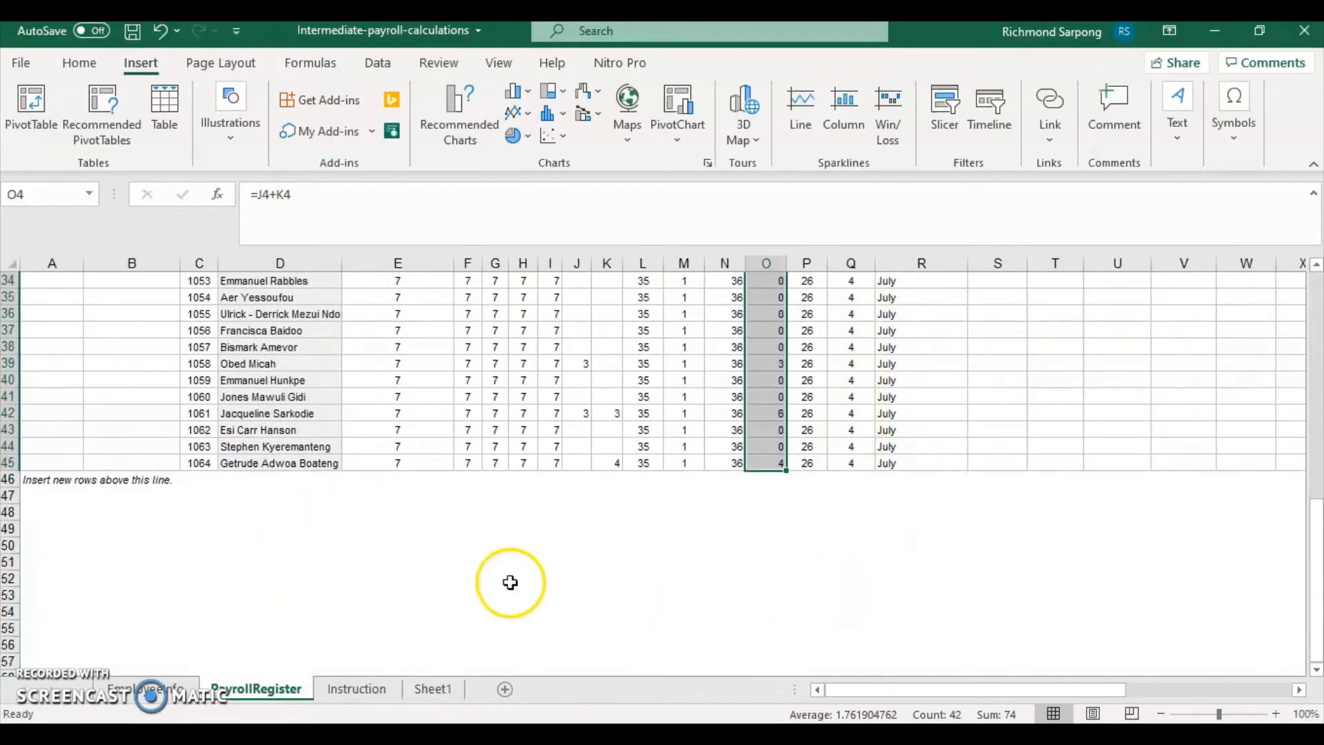
scroll(346, 503, "up", 11)
scroll(658, 502, "down", 6)
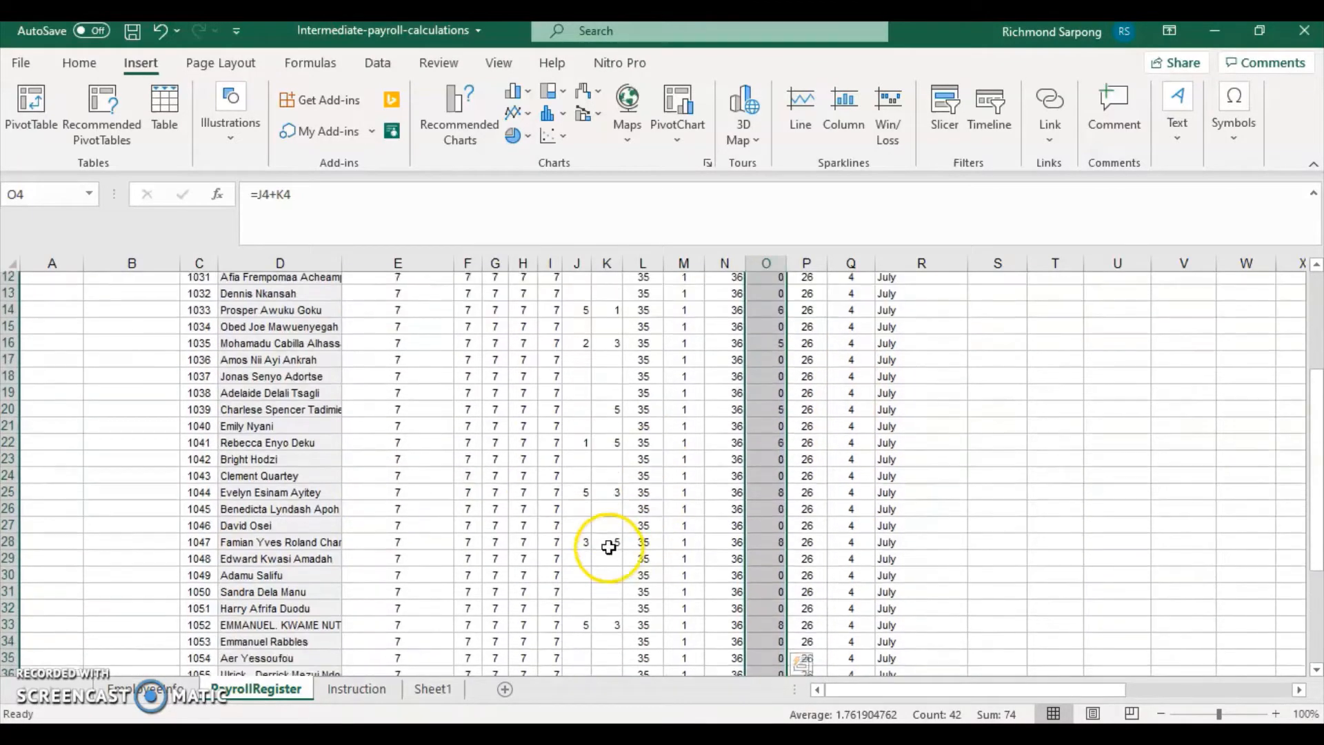
Read tasks C and D in the Instruction sheet, then return to PayrollRegister and review the total, break, regular and overtime hours columns.
left_click(356, 688)
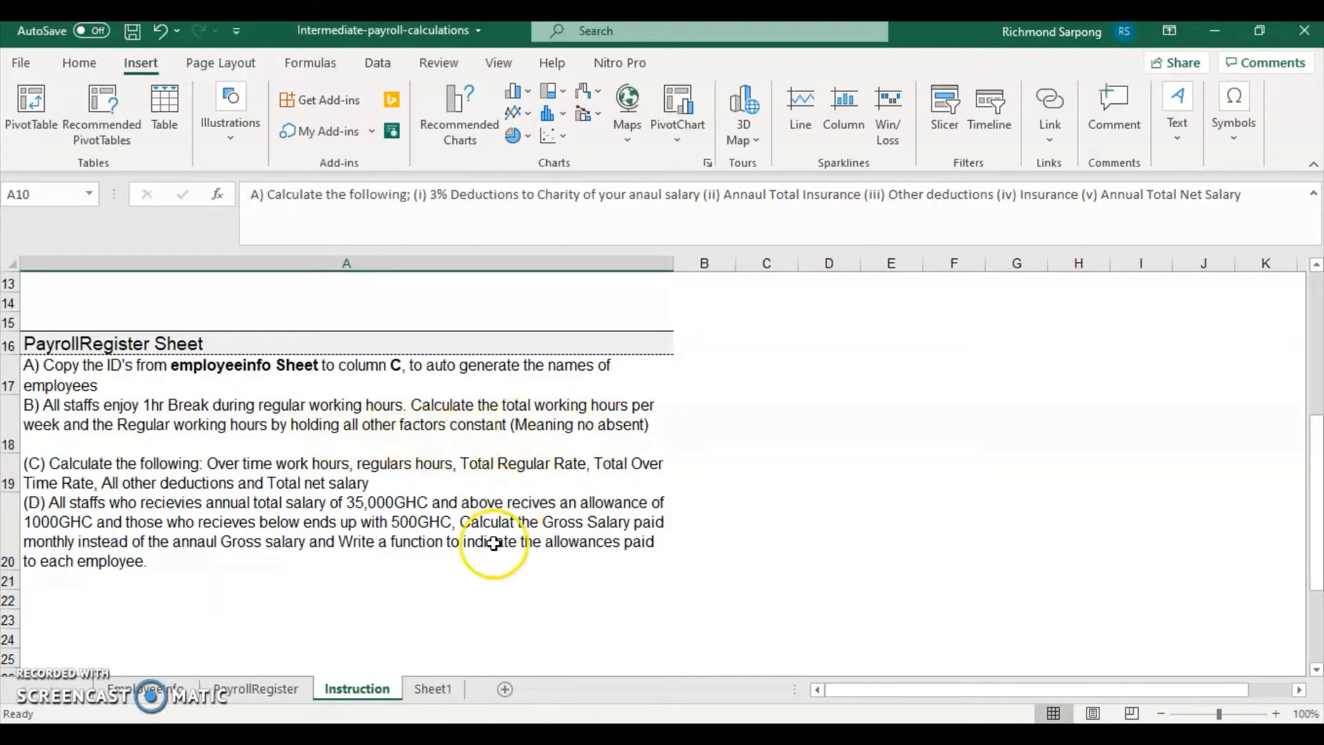
left_click(222, 695)
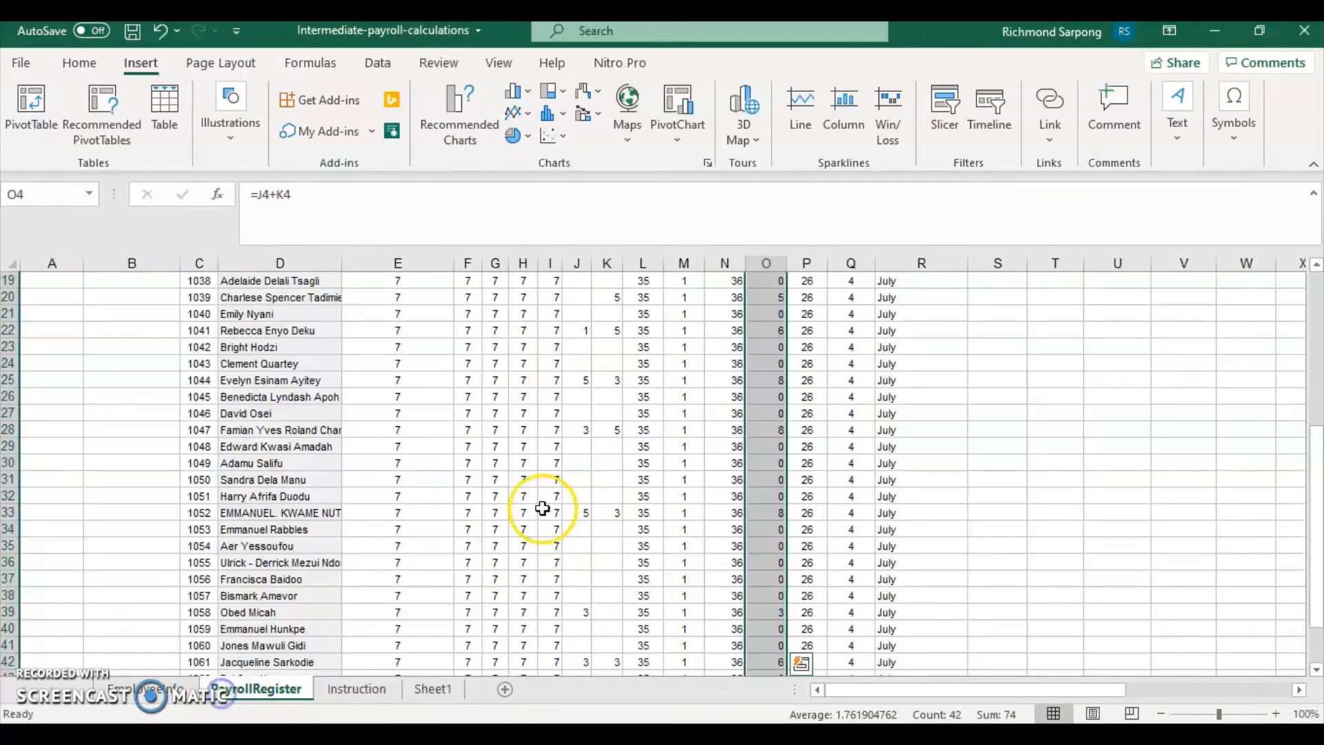
scroll(632, 384, "up", 6)
scroll(693, 380, "down", 12)
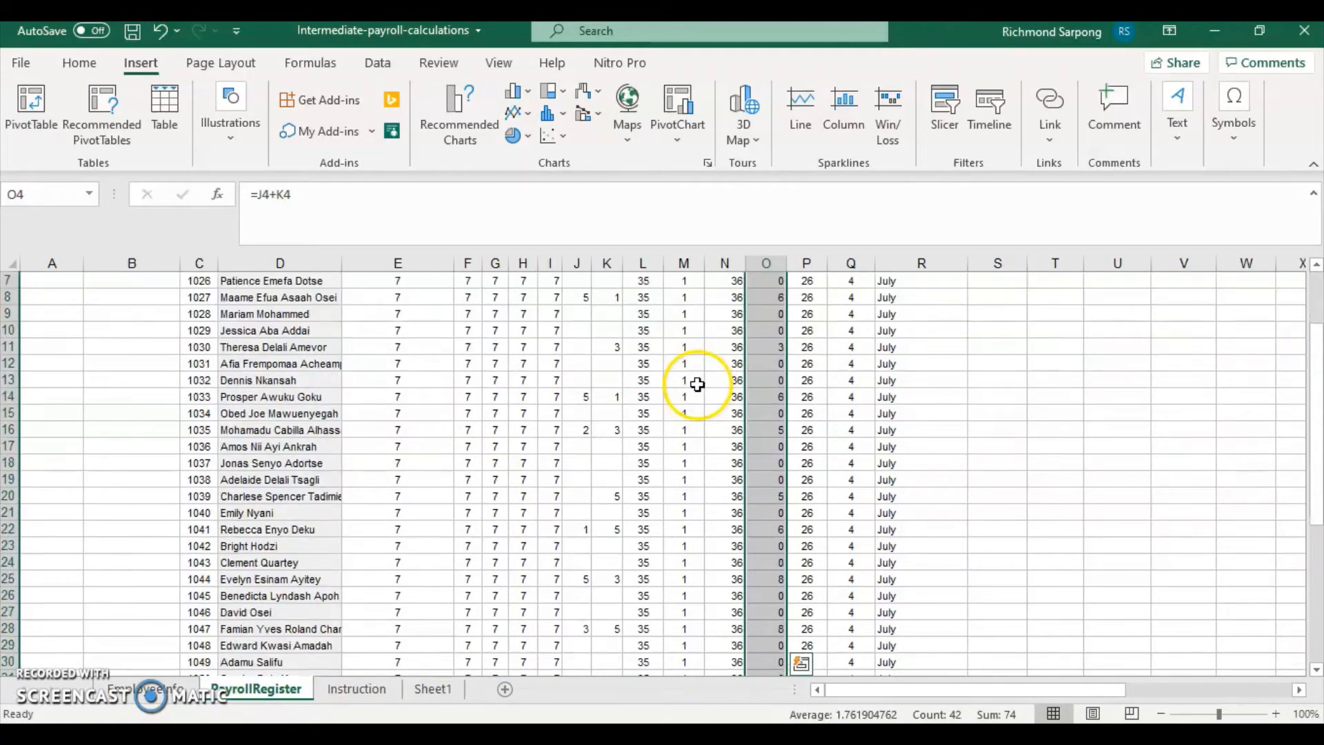
scroll(692, 378, "up", 12)
scroll(758, 389, "down", 1)
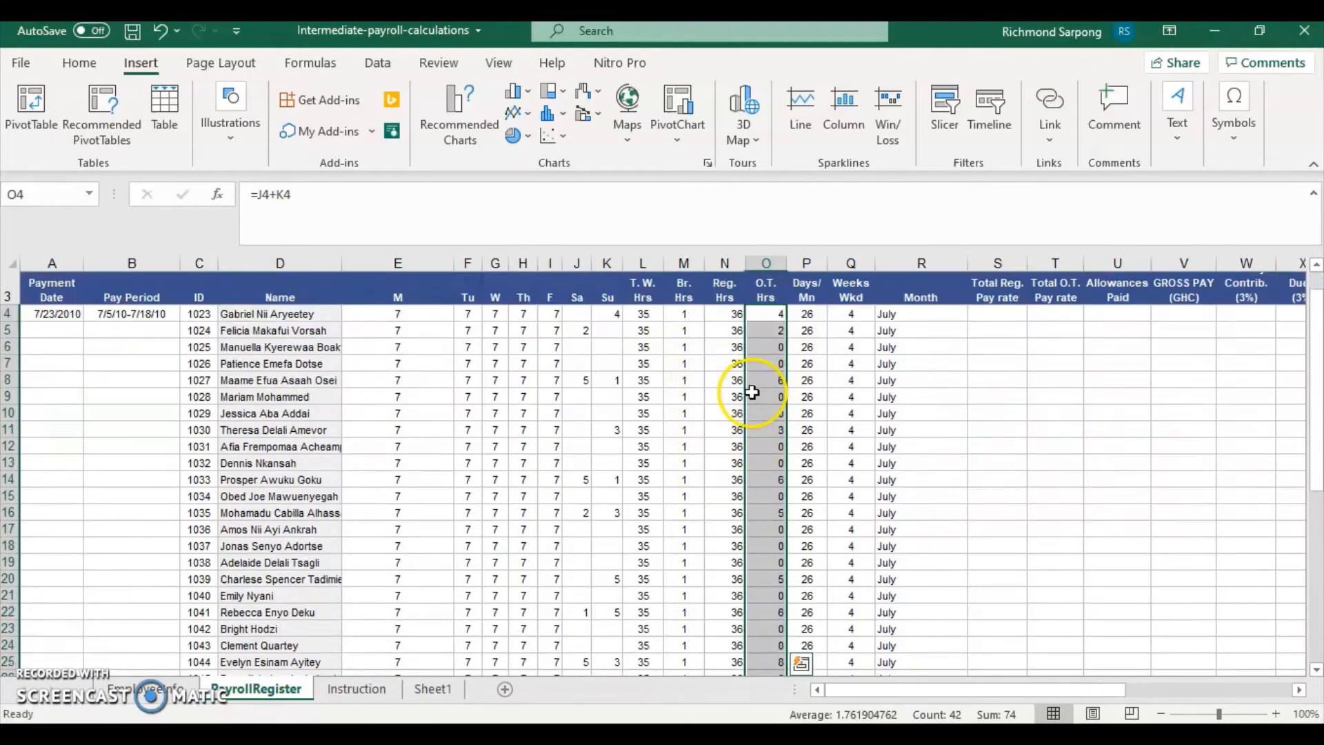
scroll(755, 393, "up", 1)
scroll(679, 384, "down", 10)
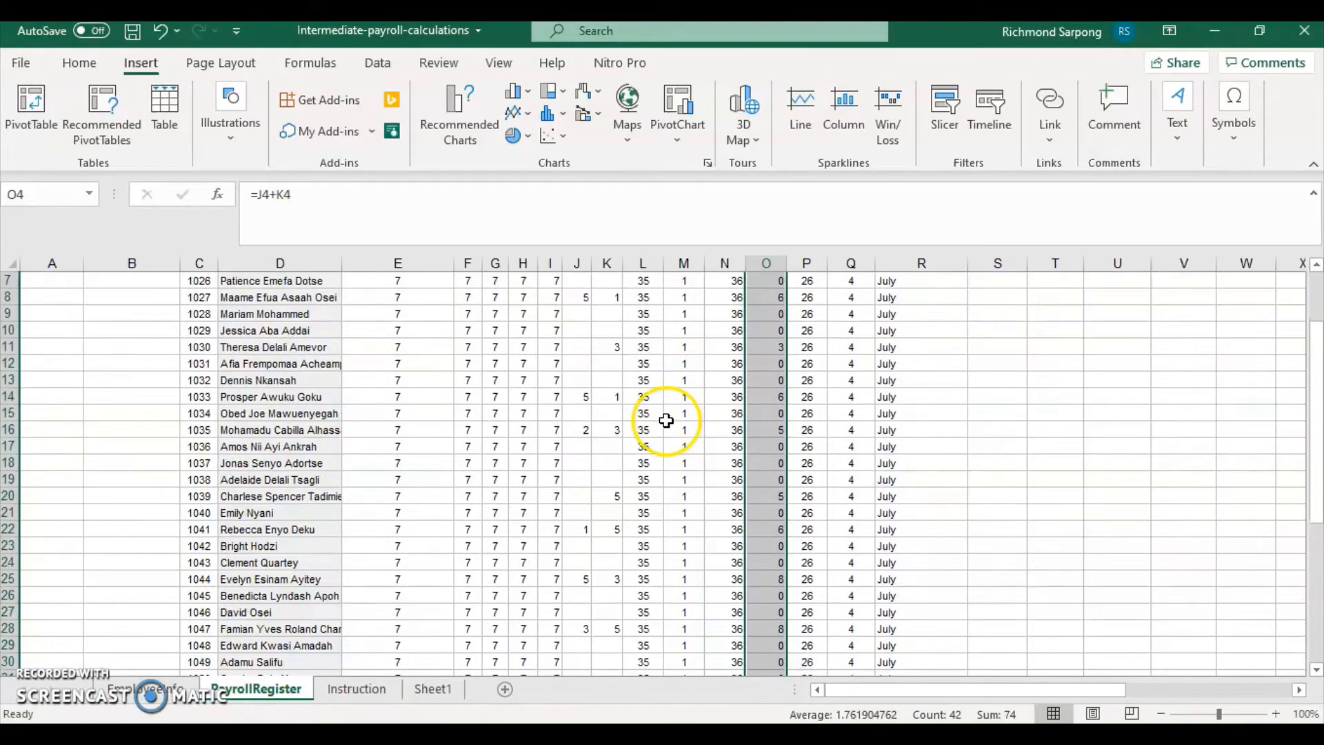
Reread tasks C and D in the Instruction sheet, then examine PayrollRegister's pay rate, allowance, gross pay, deduction and net pay columns.
scroll(759, 496, "up", 9)
scroll(840, 497, "up", 1)
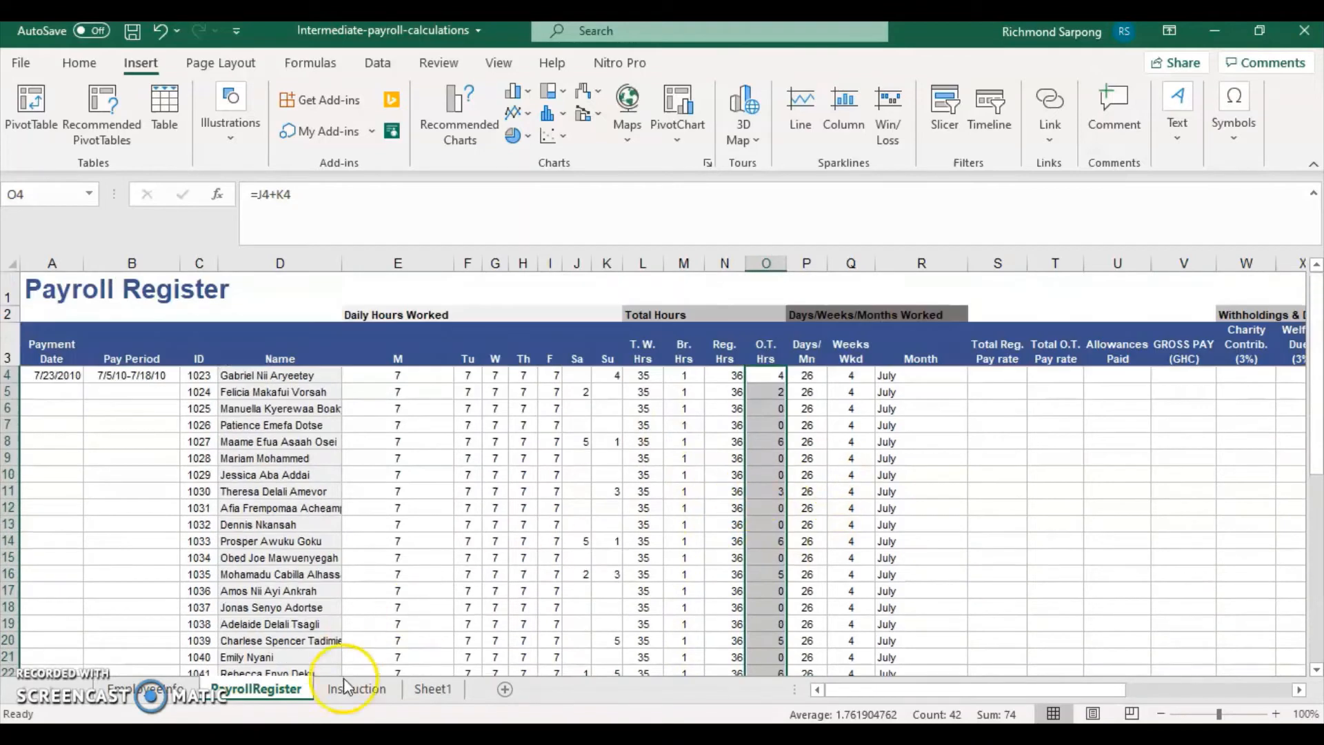
left_click(356, 688)
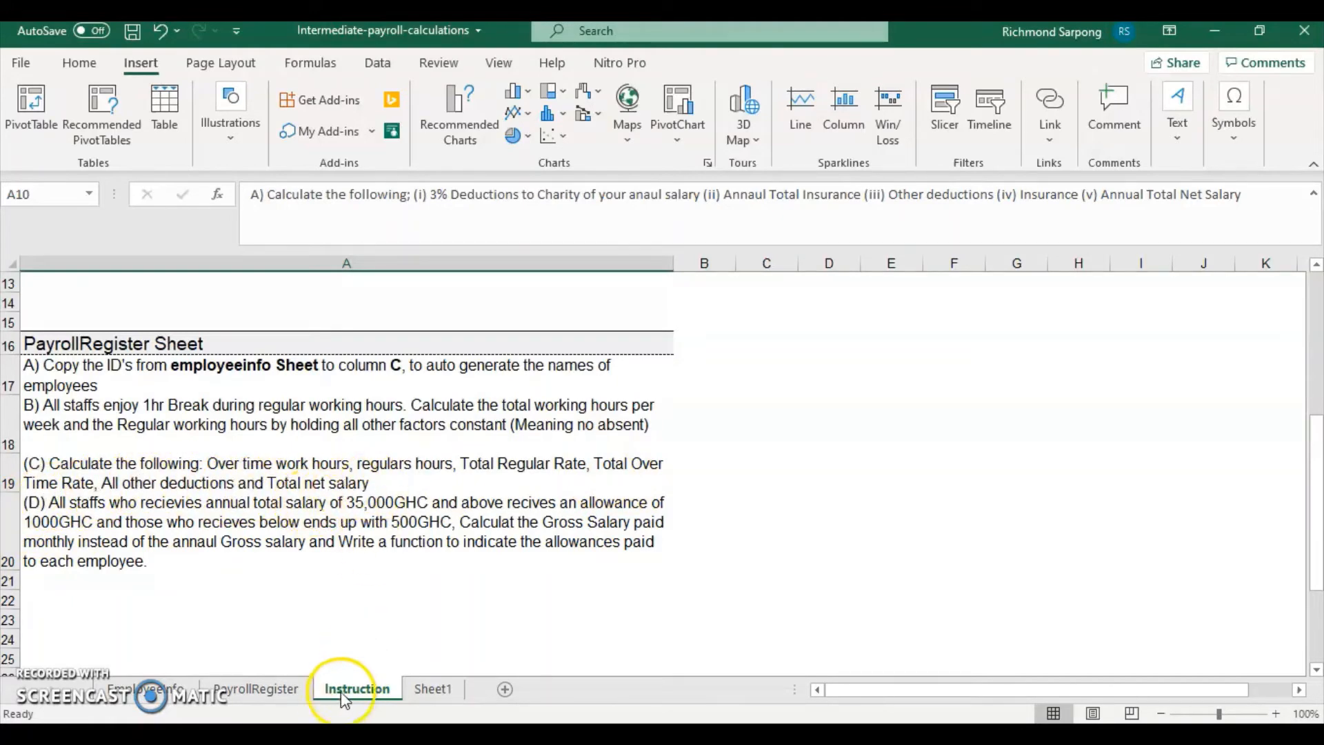
left_click(255, 689)
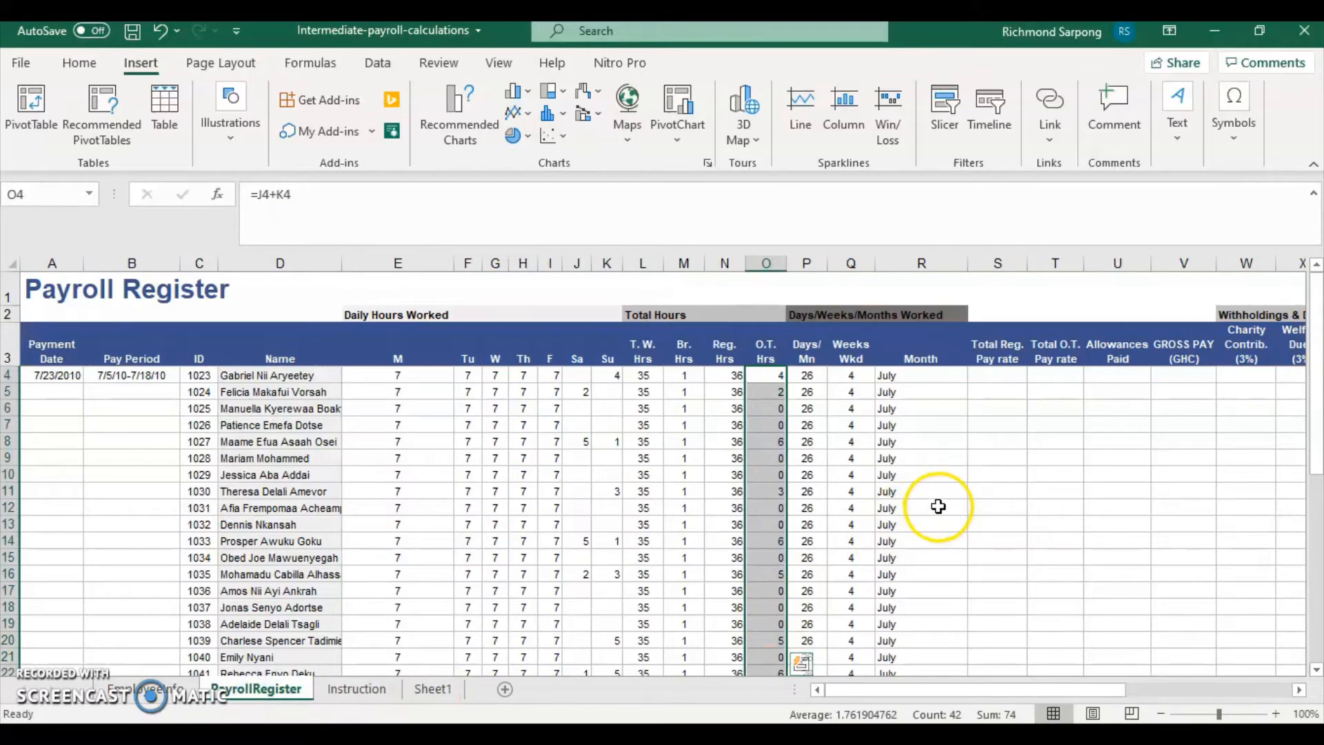
left_click(1298, 690)
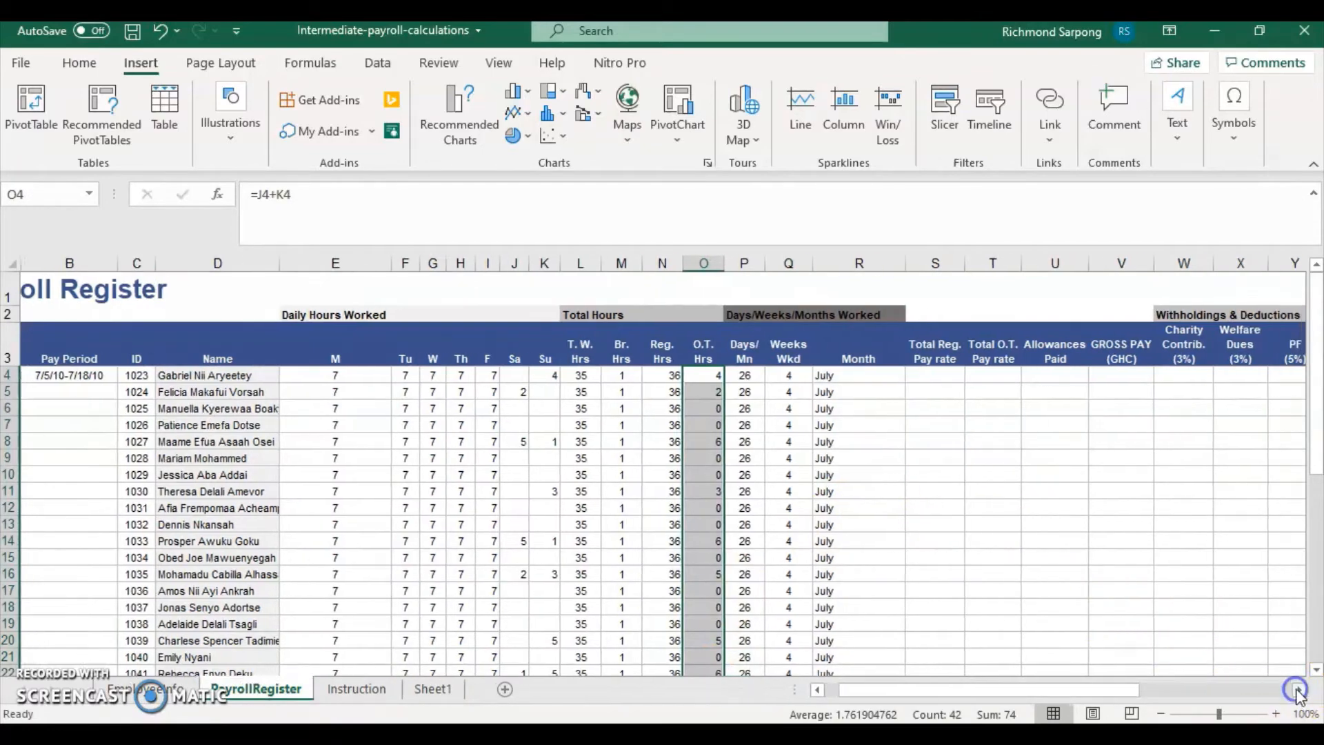
left_click(1298, 690)
left_click(1299, 690)
left_click(1298, 689)
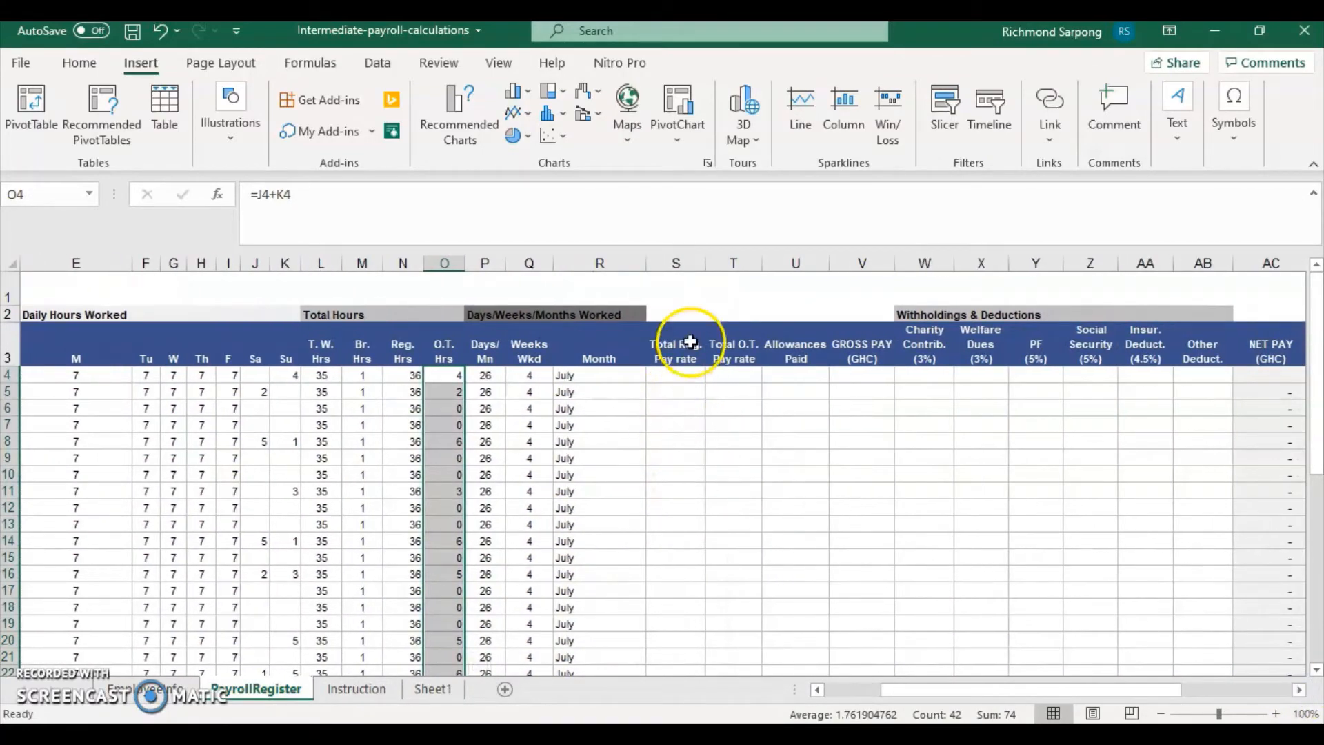
left_click(876, 371)
mouse_move(876, 370)
left_mouse_down()
mouse_move(859, 617)
mouse_move(875, 695)
mouse_move(881, 616)
mouse_move(875, 690)
mouse_move(875, 656)
mouse_move(862, 695)
mouse_move(864, 594)
left_mouse_up()
scroll(868, 579, "up", 8)
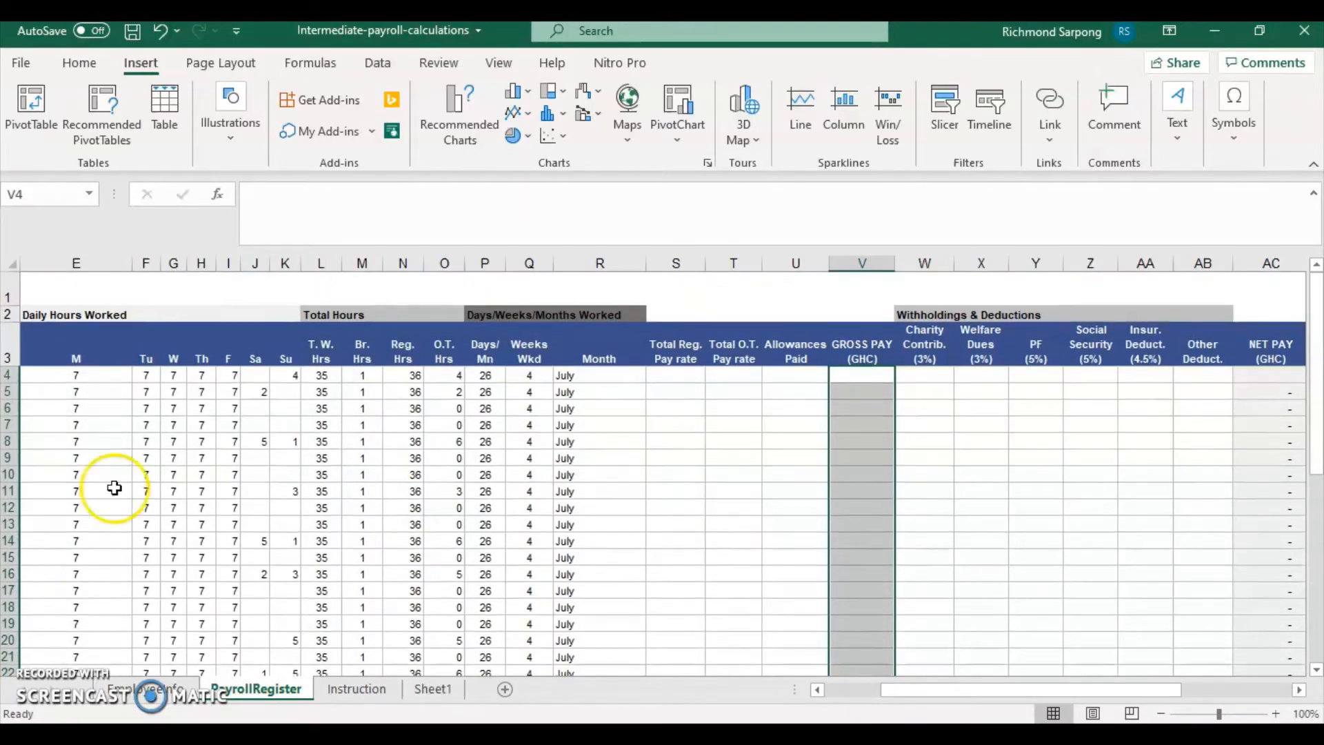
Compare the annual and net salaries in EmployeeInfo with the Instruction tasks and the pay columns to fill in PayrollRegister.
left_click(146, 688)
scroll(630, 487, "up", 8)
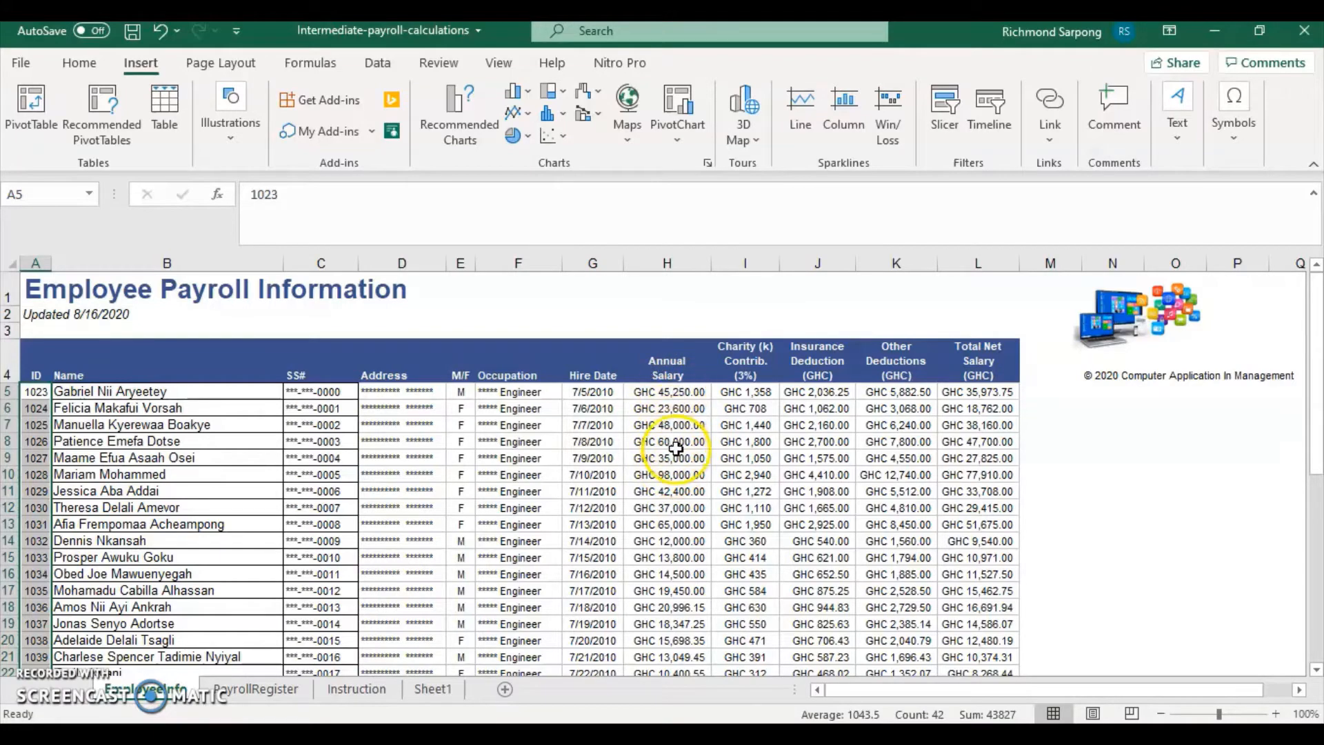
left_click(354, 689)
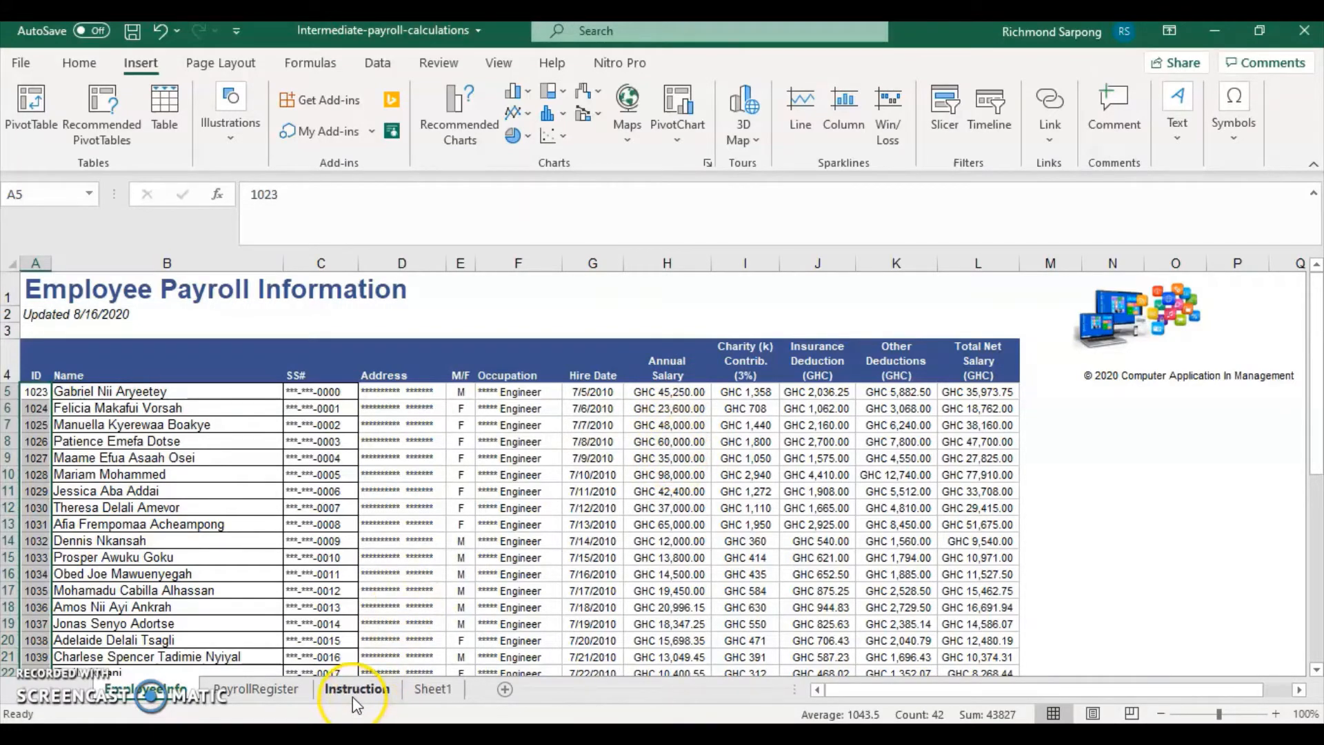
left_click(252, 688)
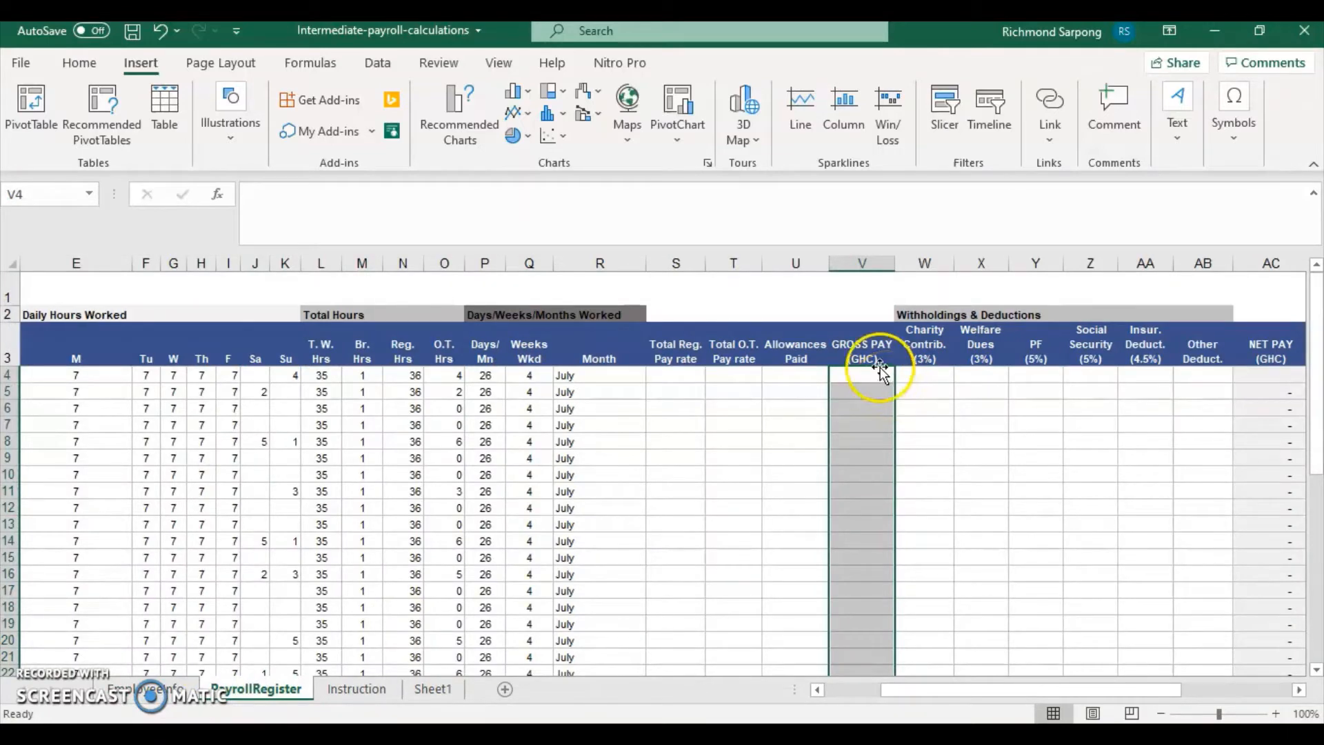
left_click(150, 688)
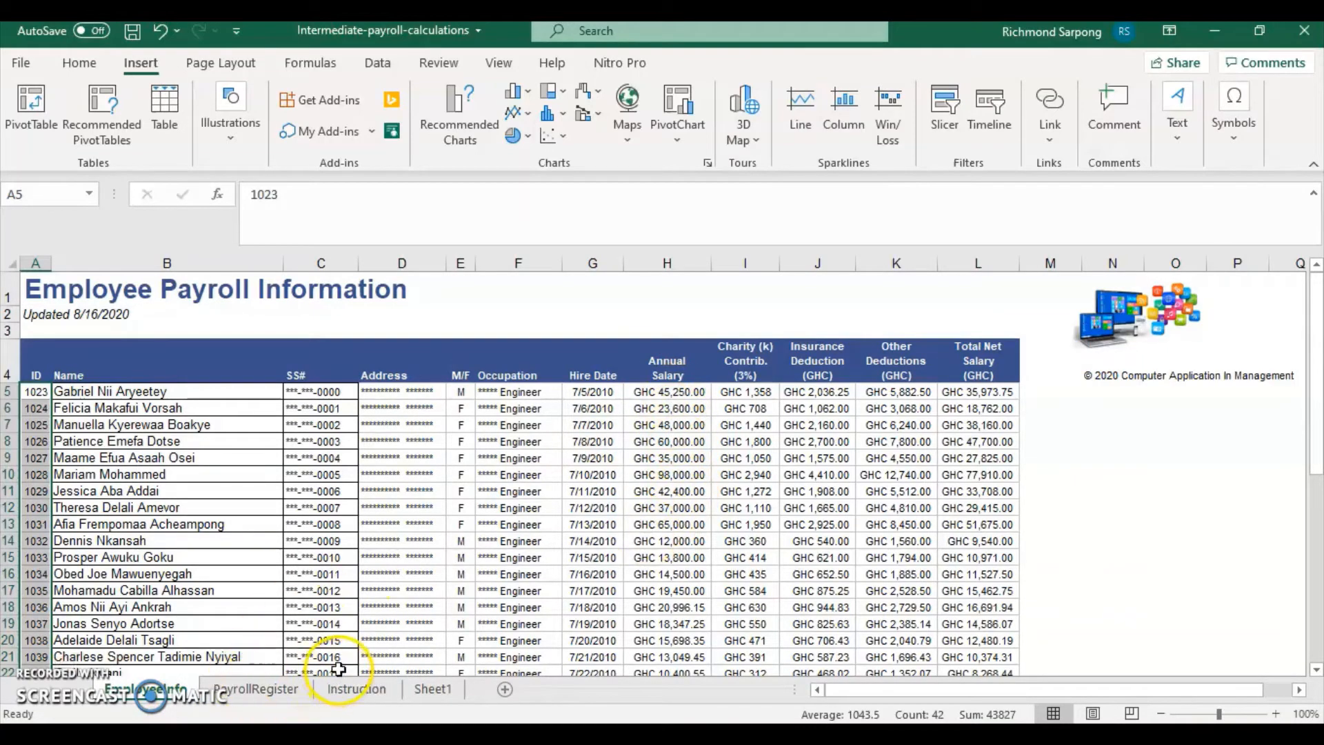
left_click(355, 691)
left_click(249, 695)
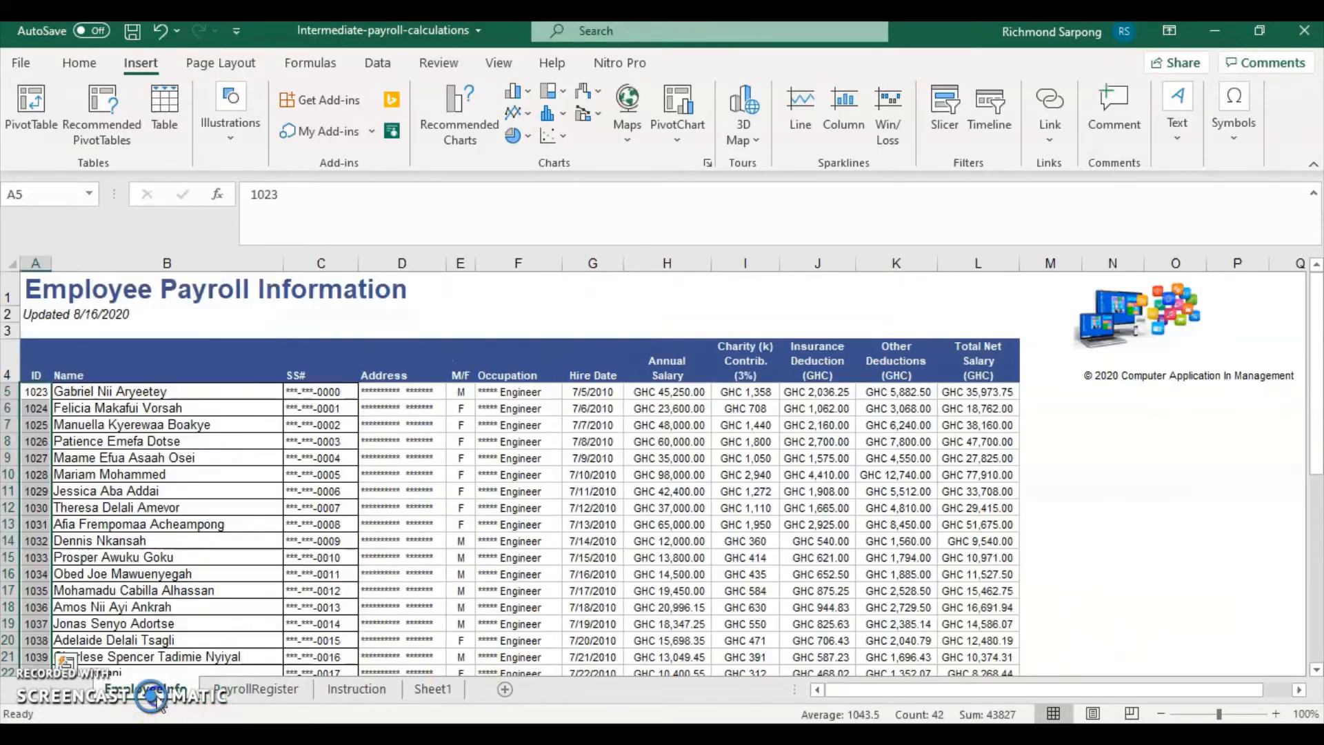
left_click(145, 689)
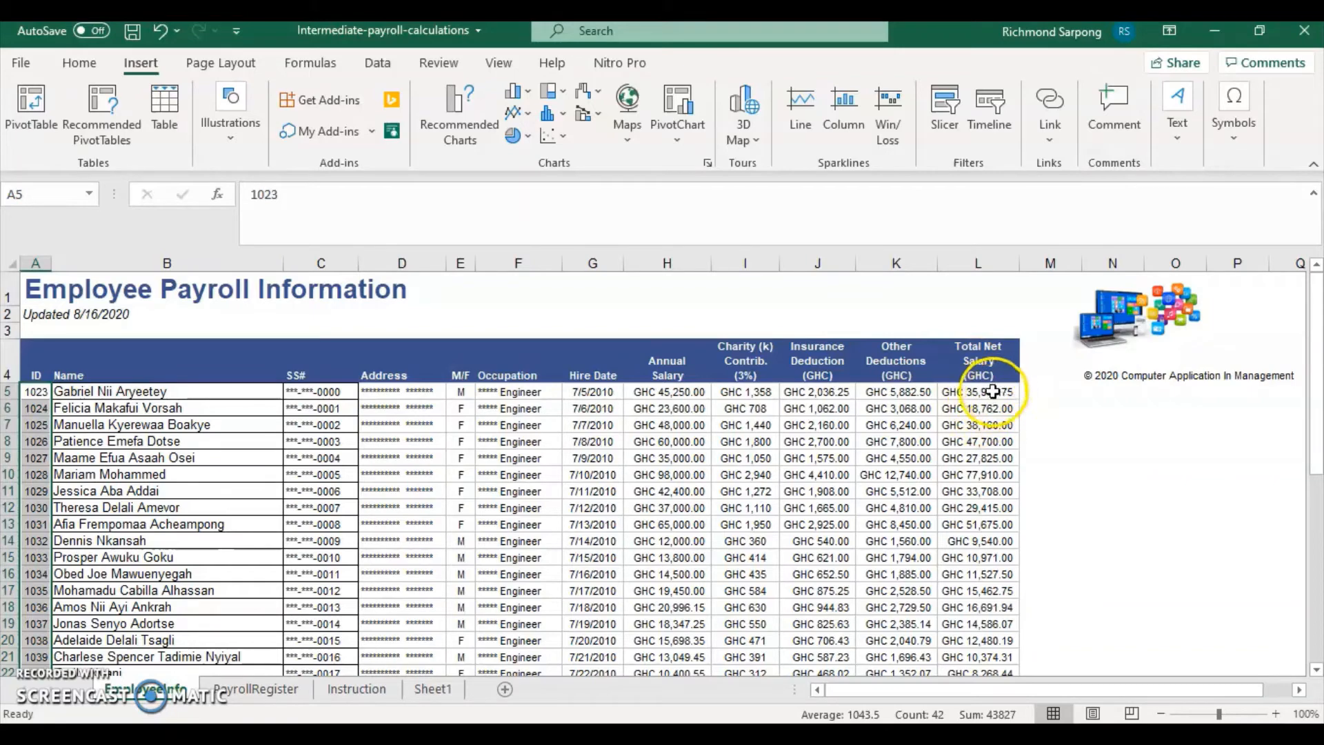
left_click(270, 695)
left_click(361, 689)
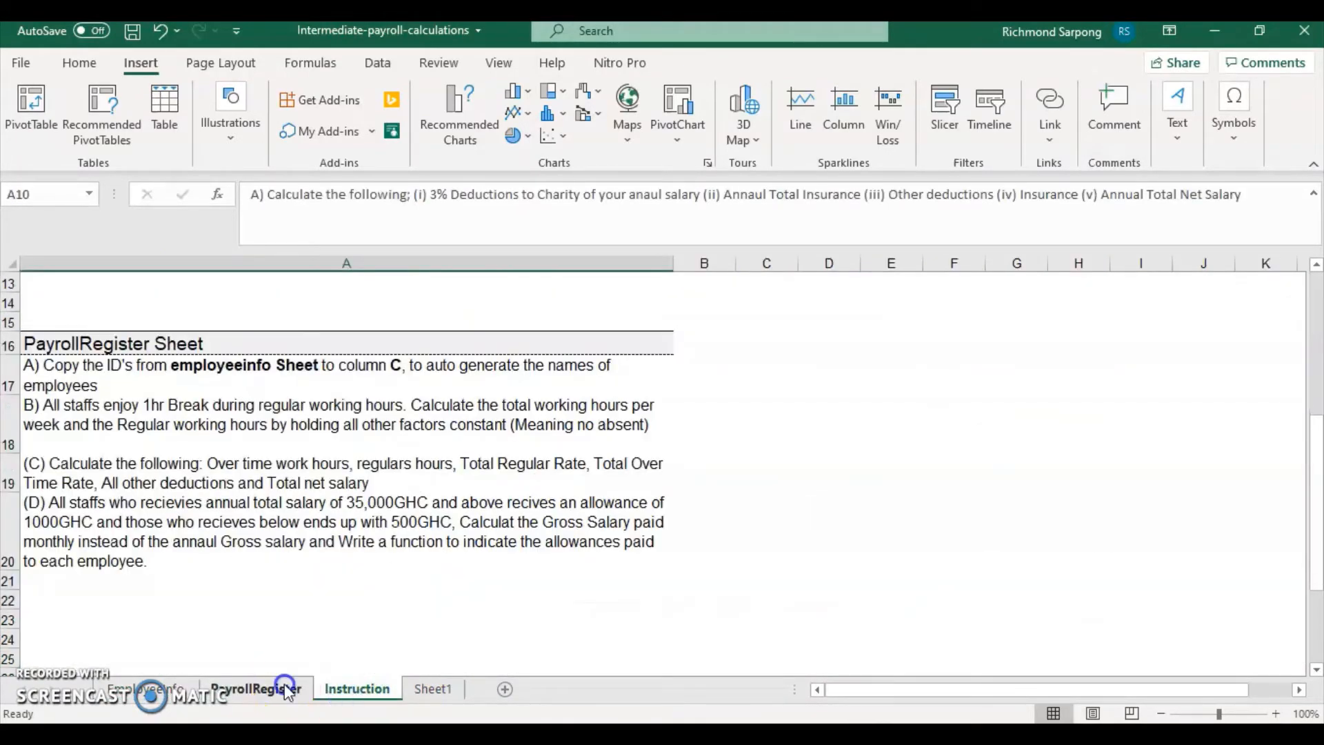
left_click(285, 689)
scroll(848, 478, "right", 4)
scroll(848, 478, "down", 4)
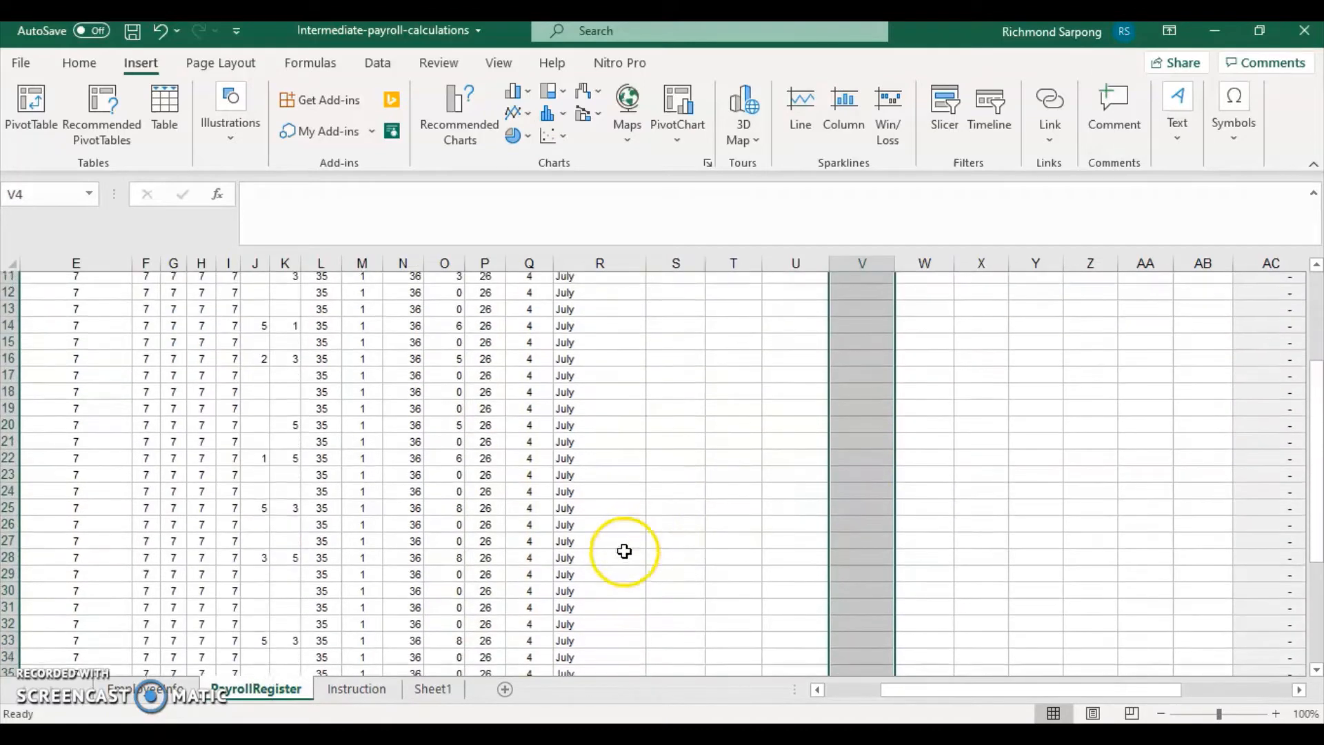
scroll(628, 538, "up", 4)
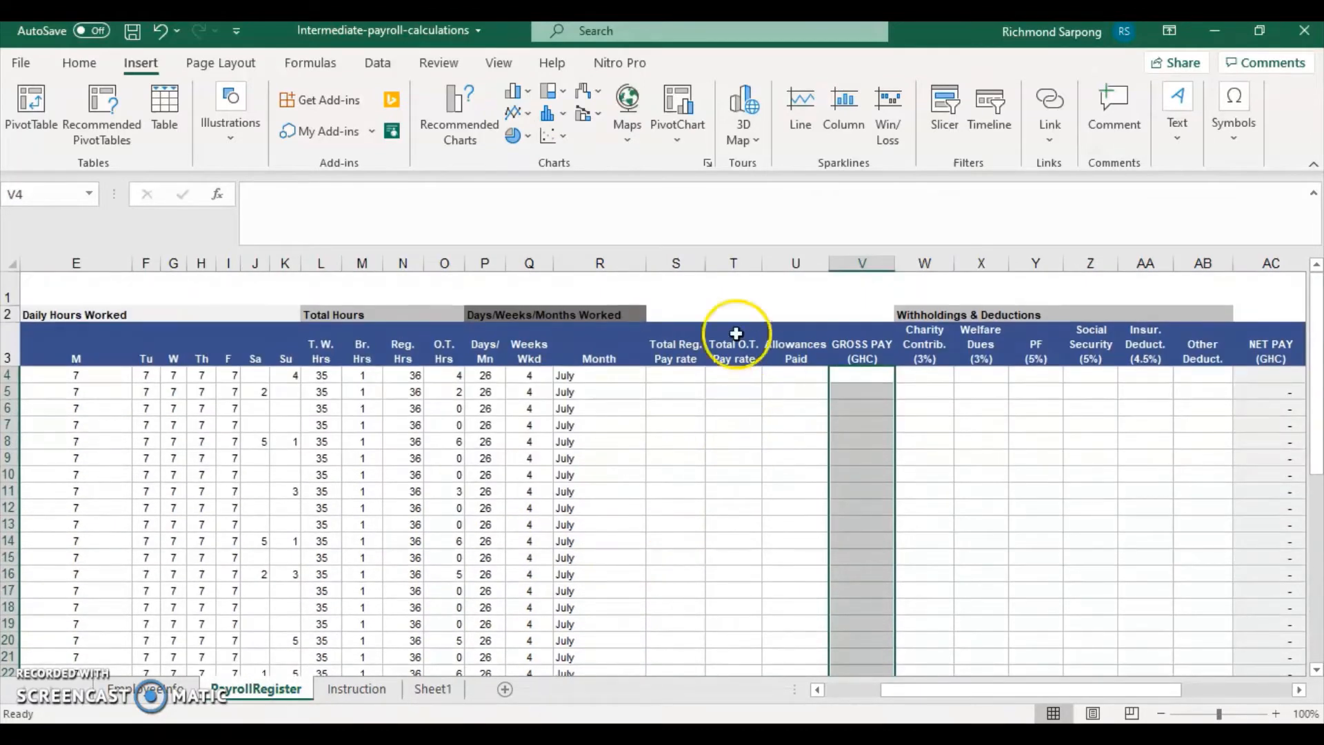
scroll(644, 393, "down", 5)
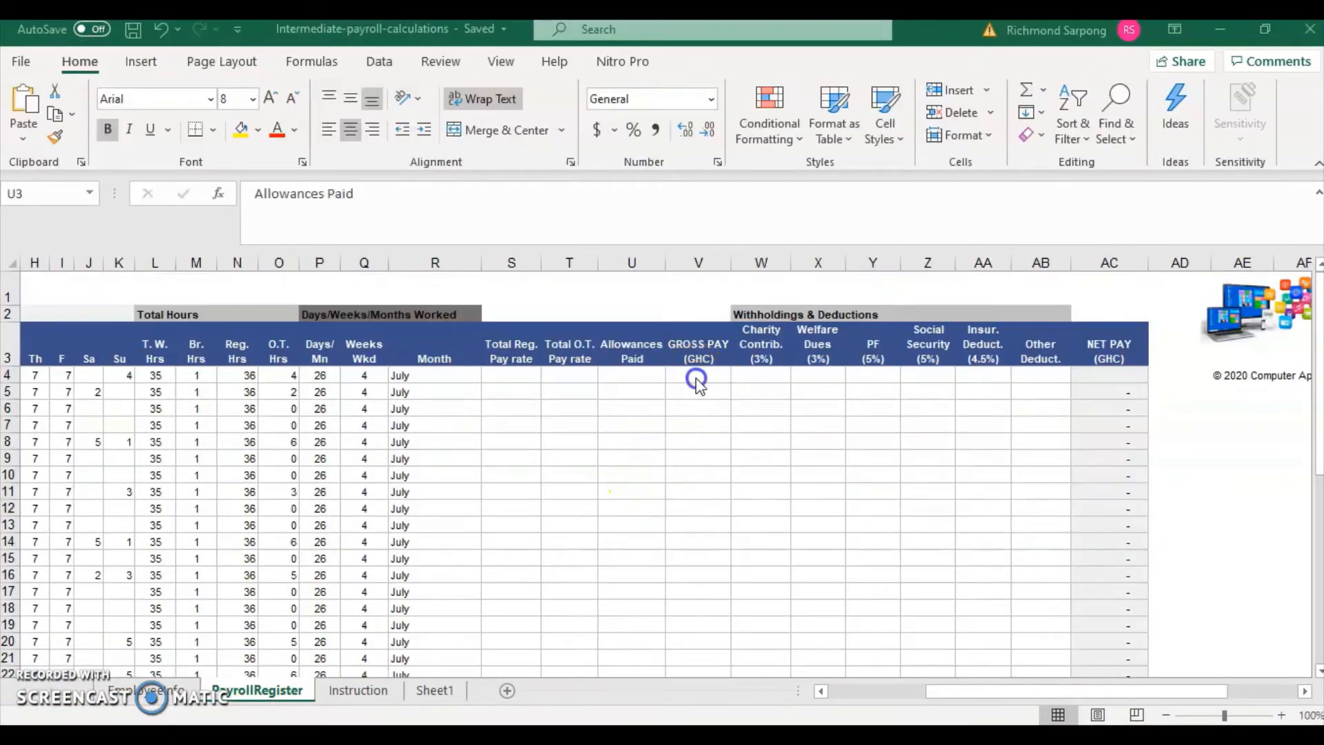
Link the first employee's gross pay in V4 to the annual salary with =EmployeeInfo!H5.
left_click(695, 375)
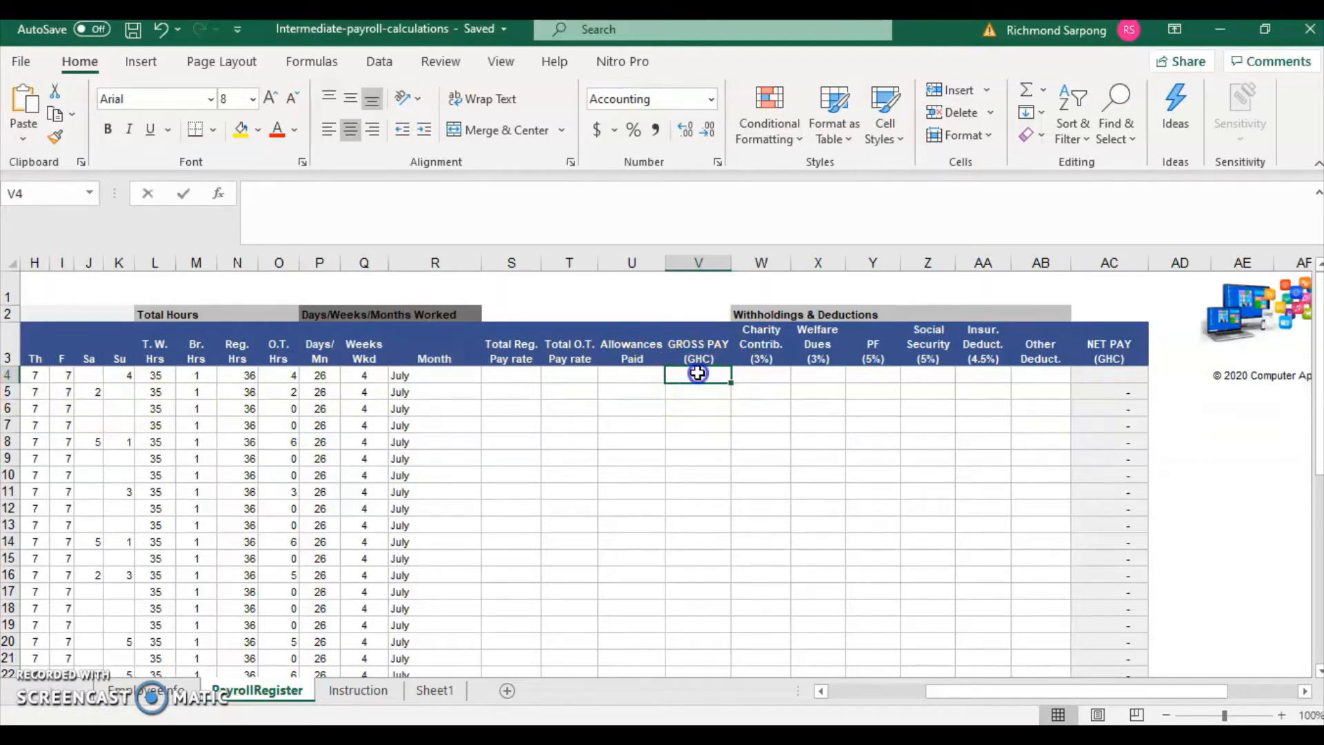
double_click(698, 373)
type("=")
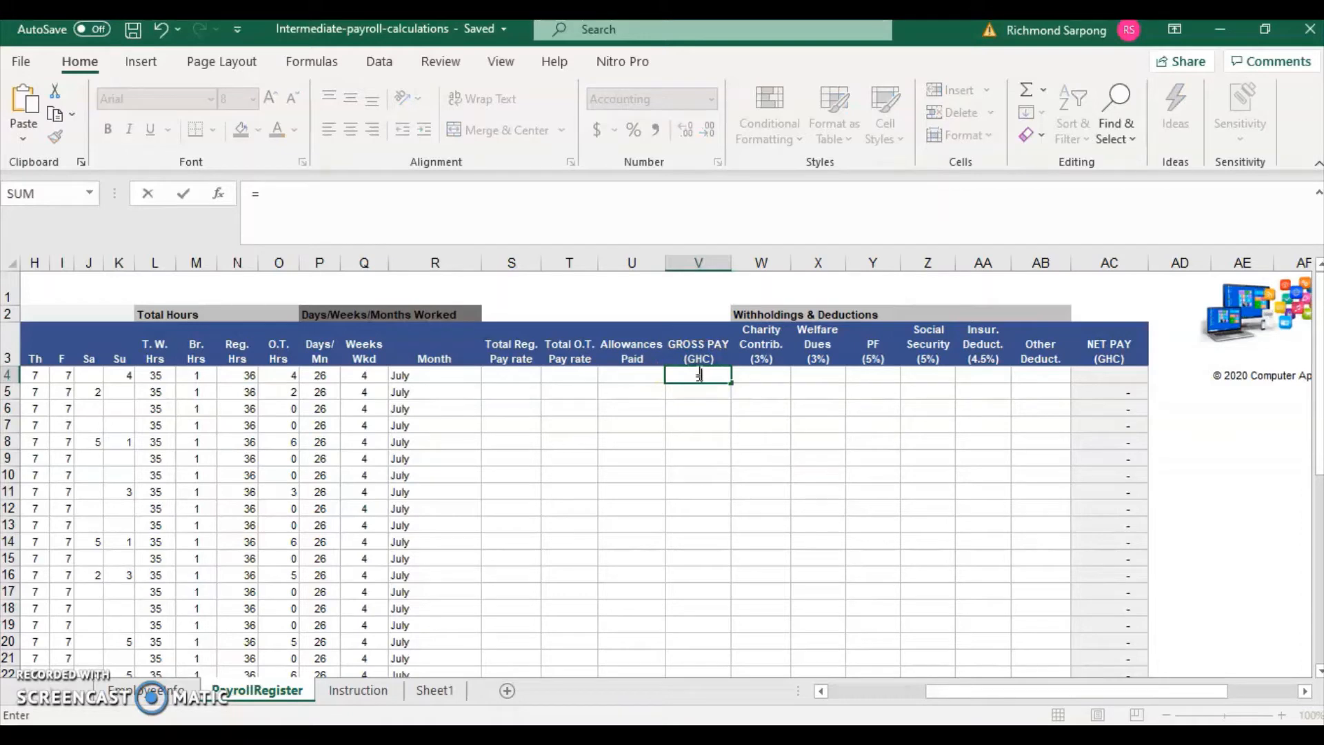
left_click(358, 692)
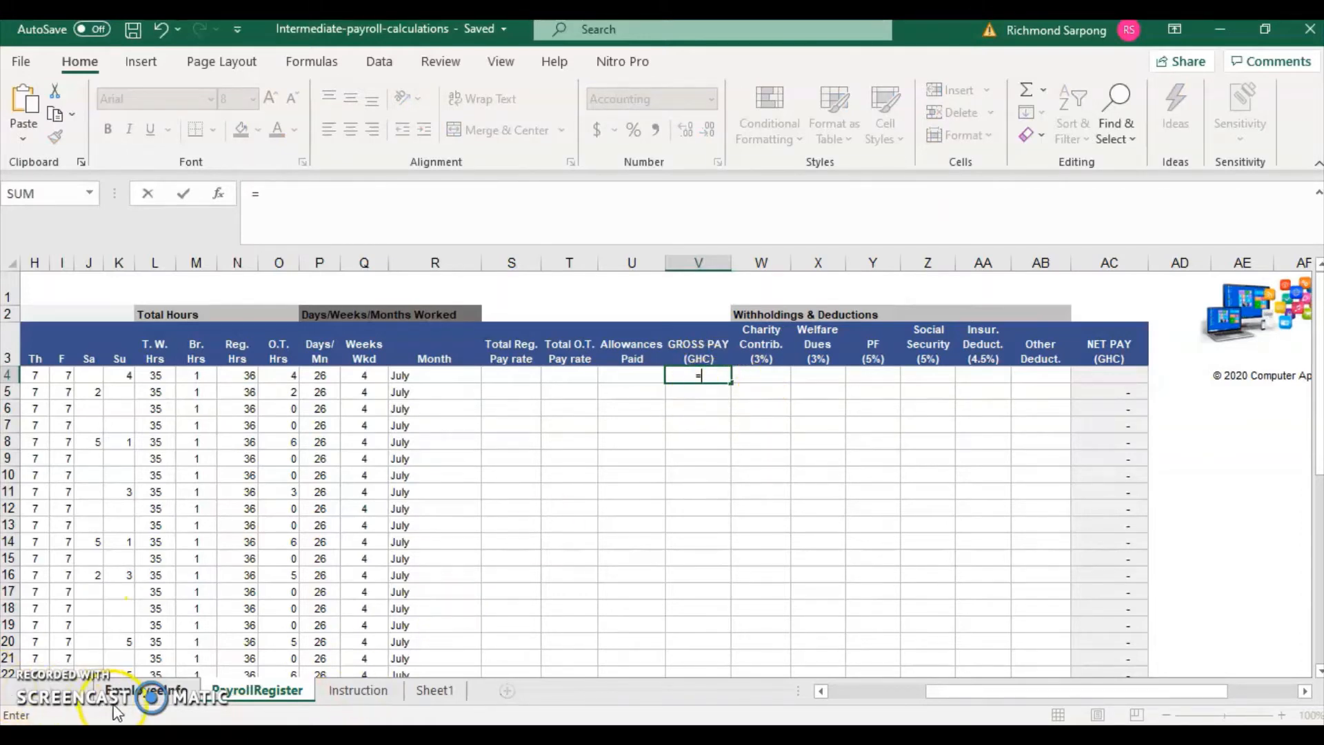
left_click(148, 697)
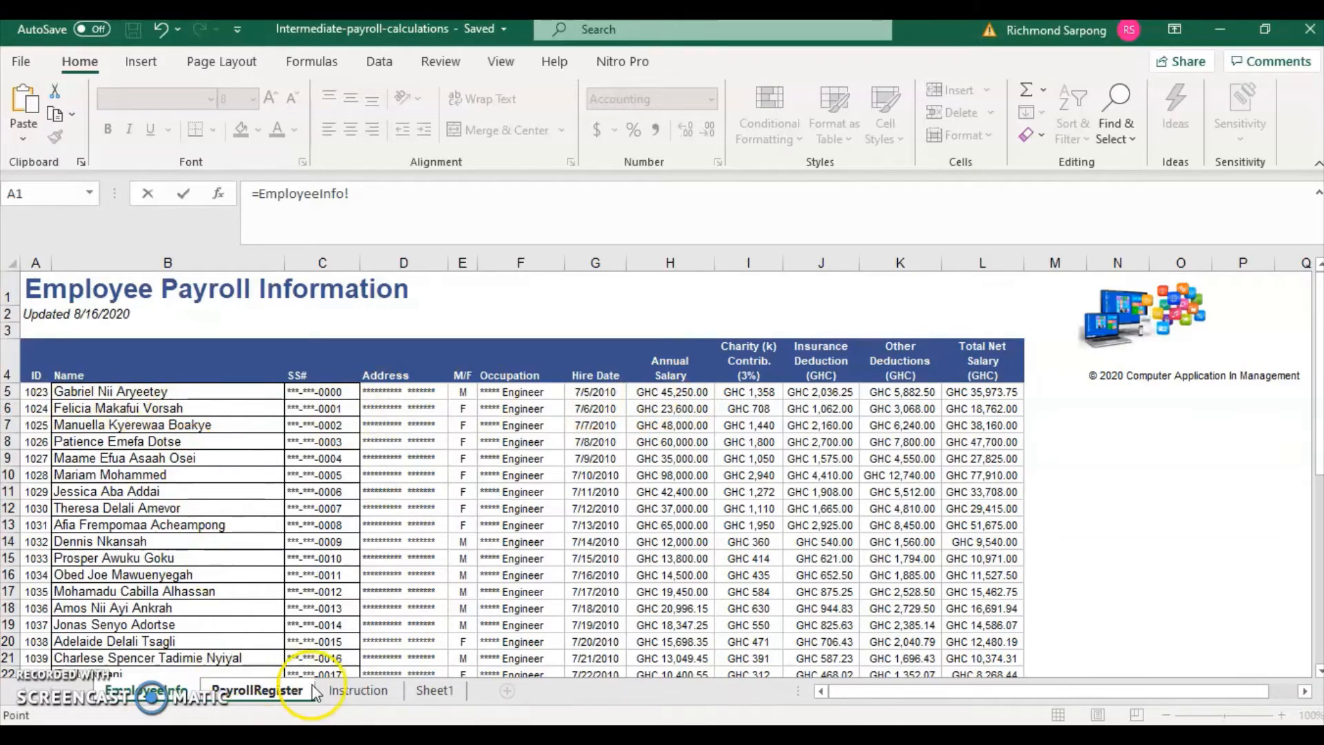
left_click(287, 695)
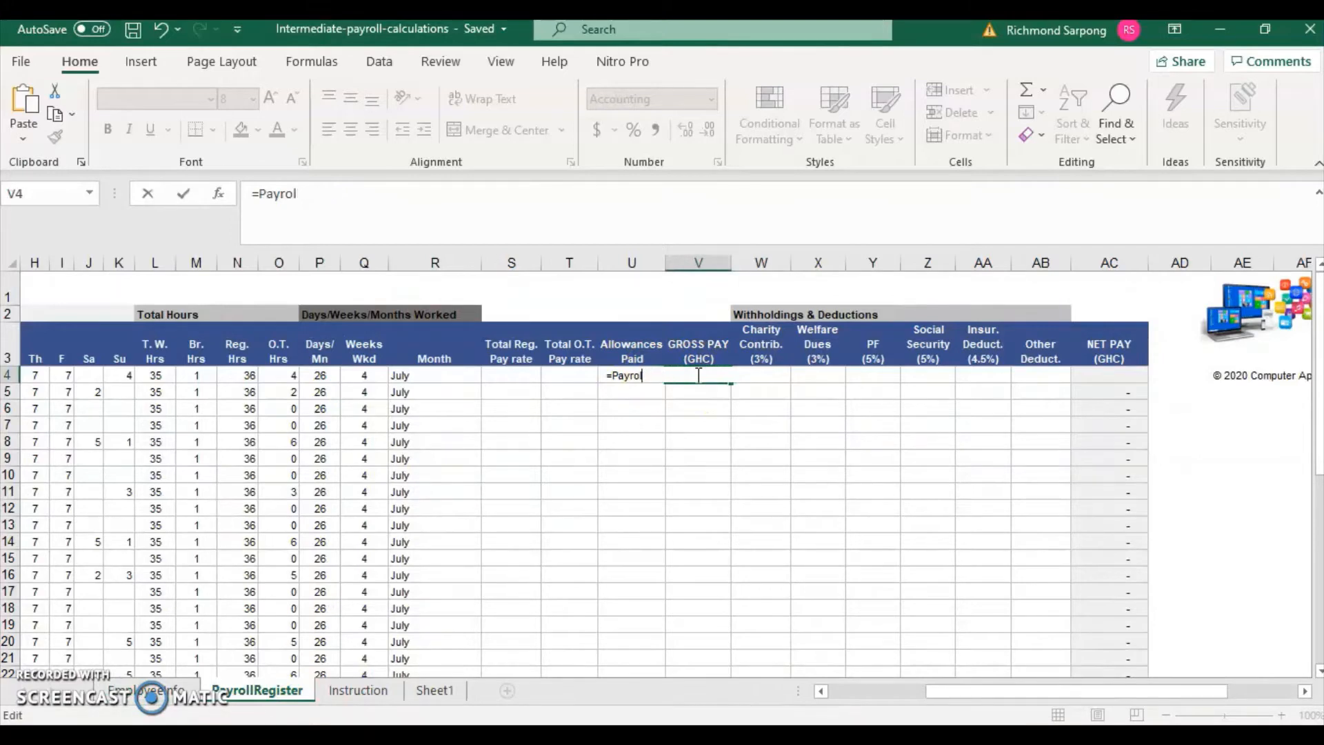
key("BackSpace")
key("BackSpace")
key("BackSpace")
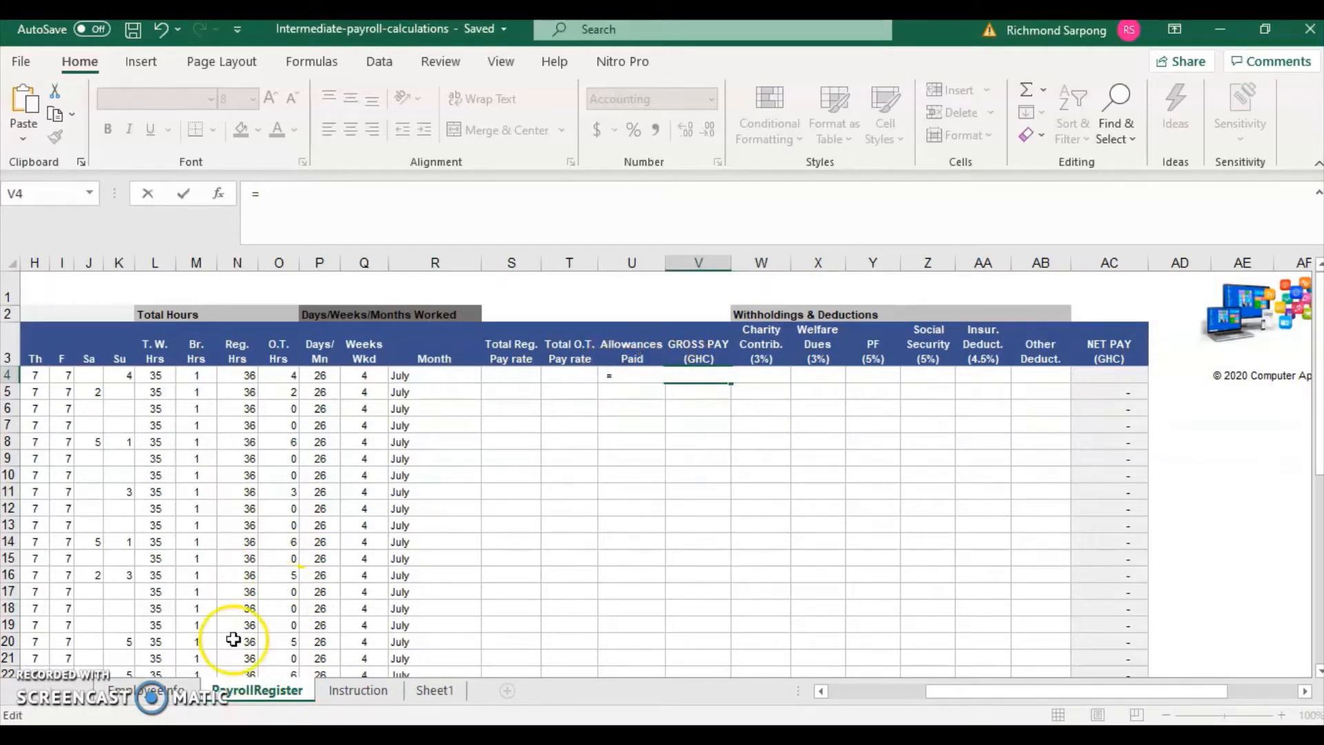
left_click(146, 689)
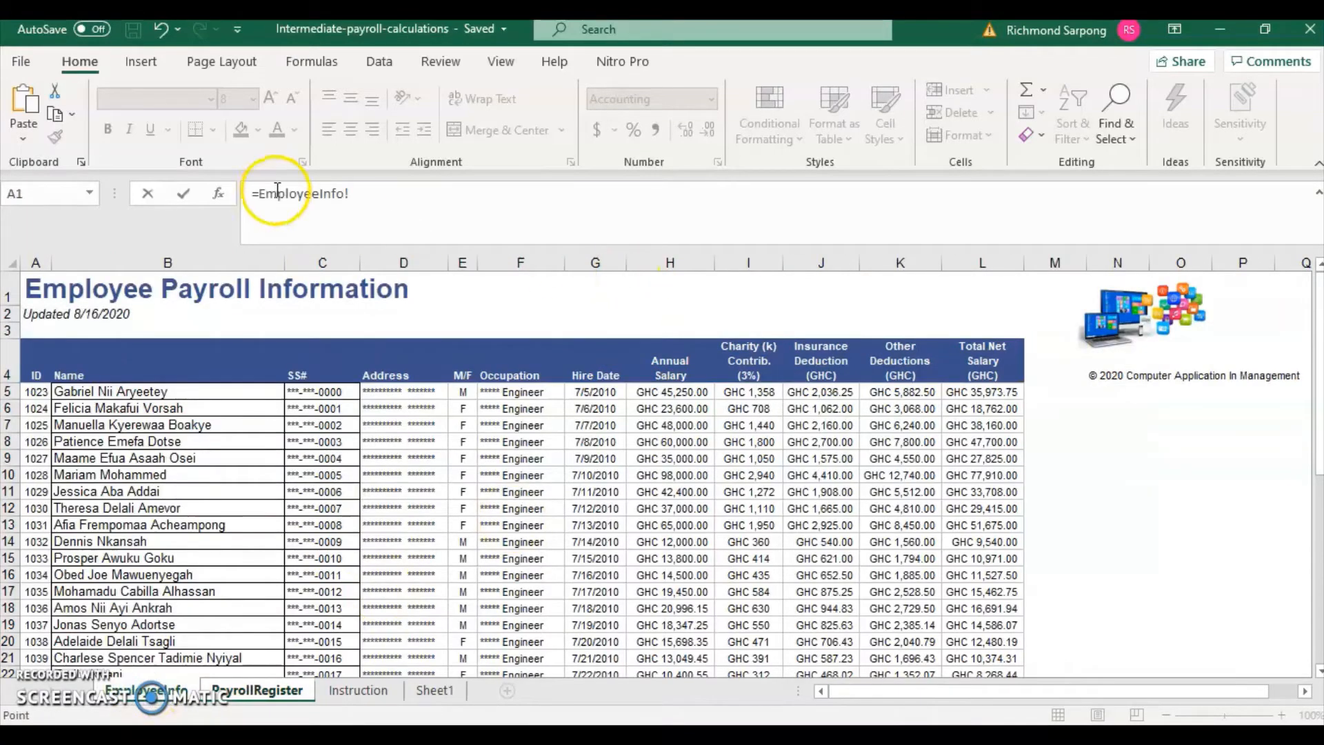
left_click(362, 194)
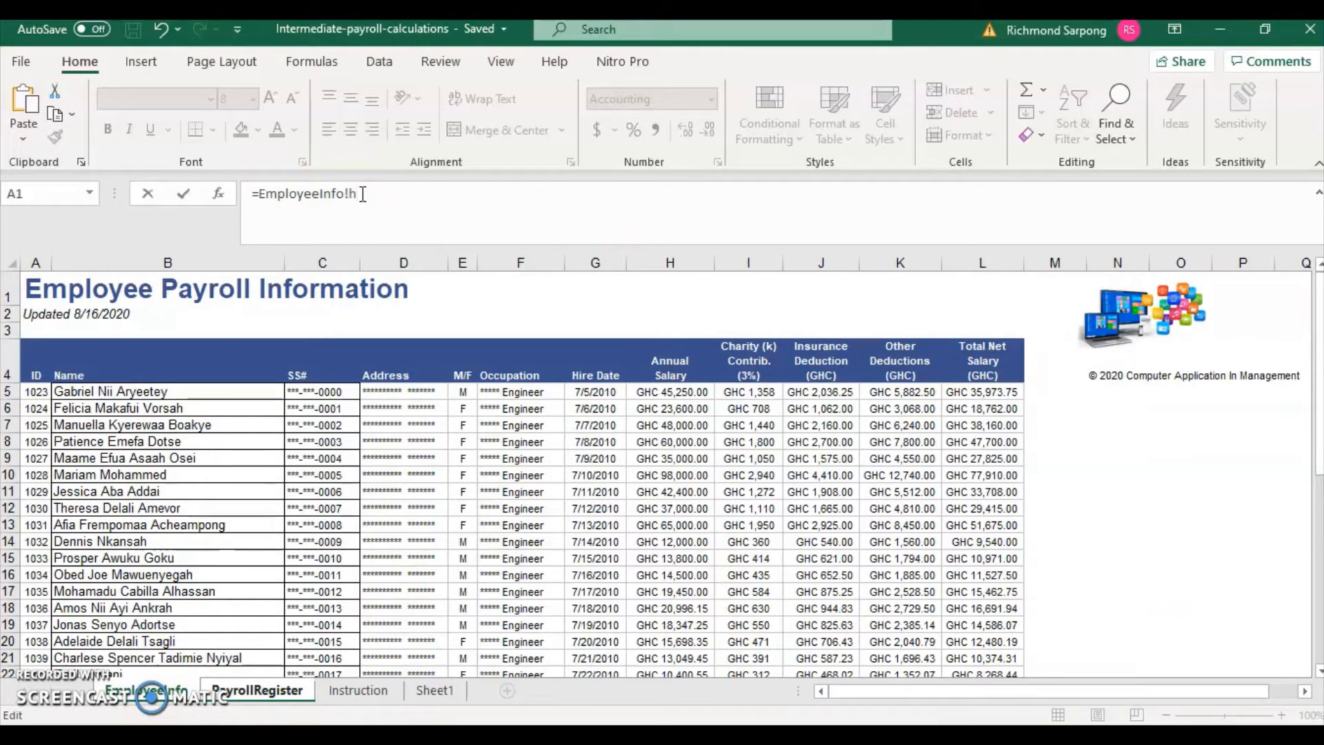
key("Return")
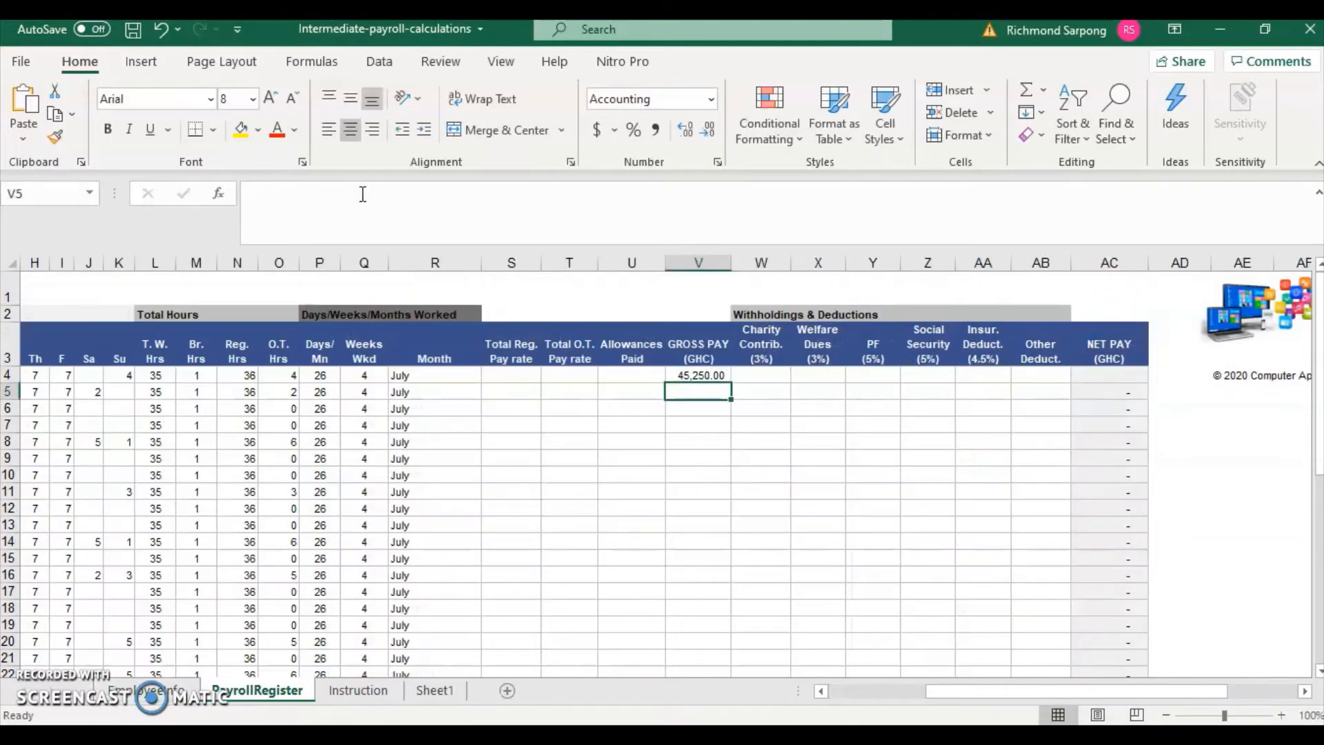
Check the gross pay reference in V4 against the first employee's annual salary in EmployeeInfo.
left_click(697, 376)
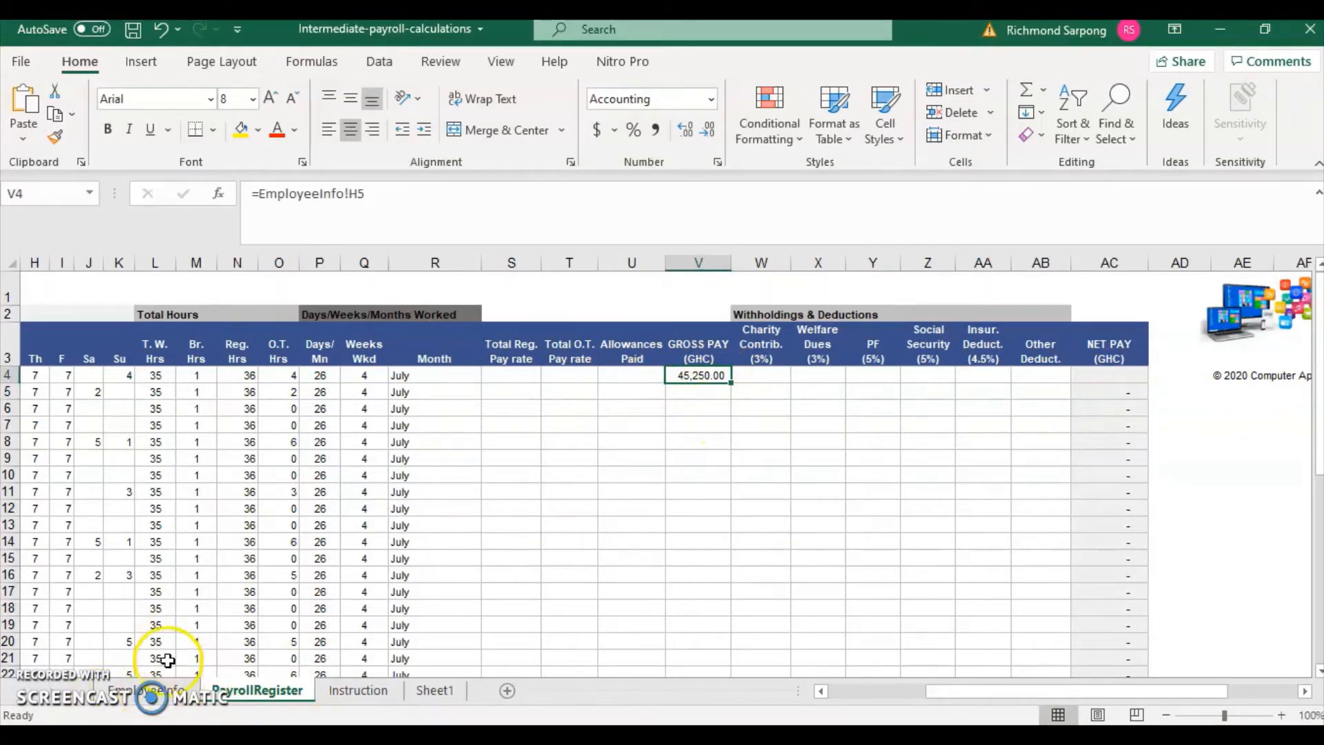
left_click(149, 690)
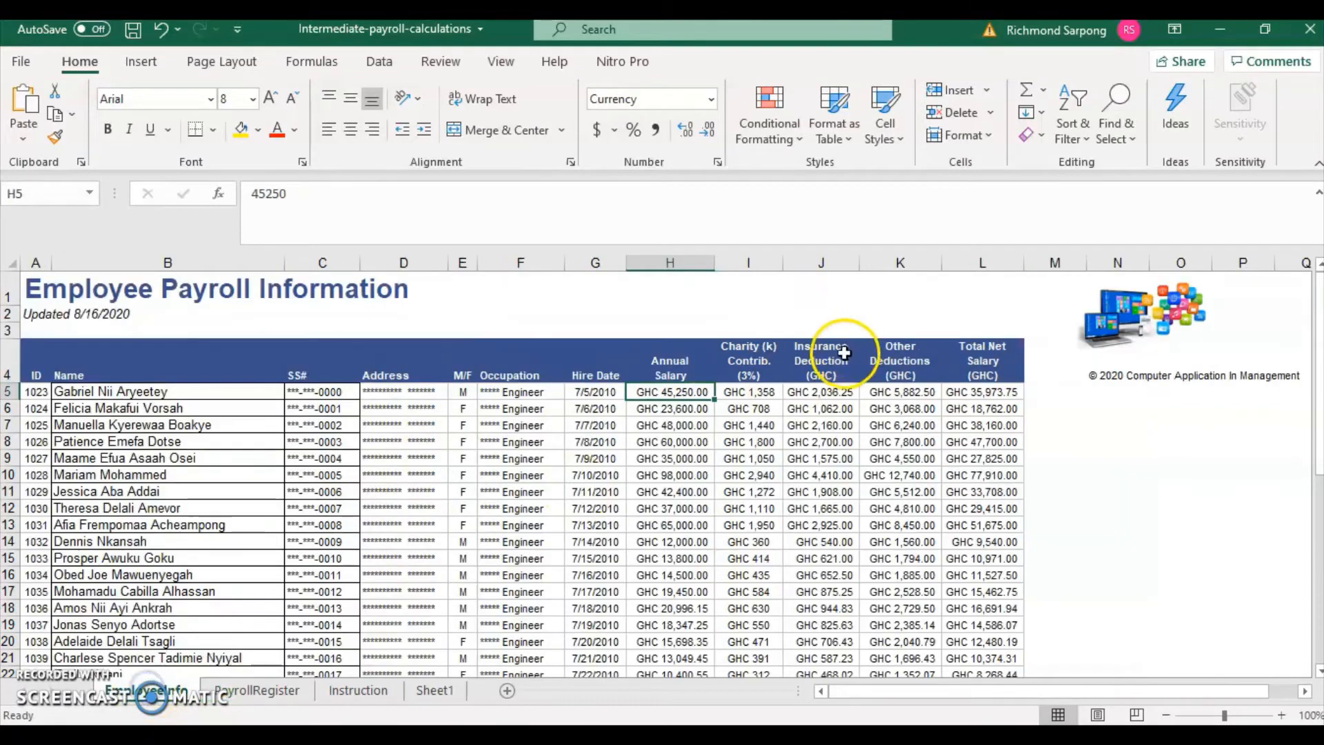
left_click(257, 690)
left_click_drag(674, 375, 712, 635)
left_click_drag(1131, 630, 646, 370)
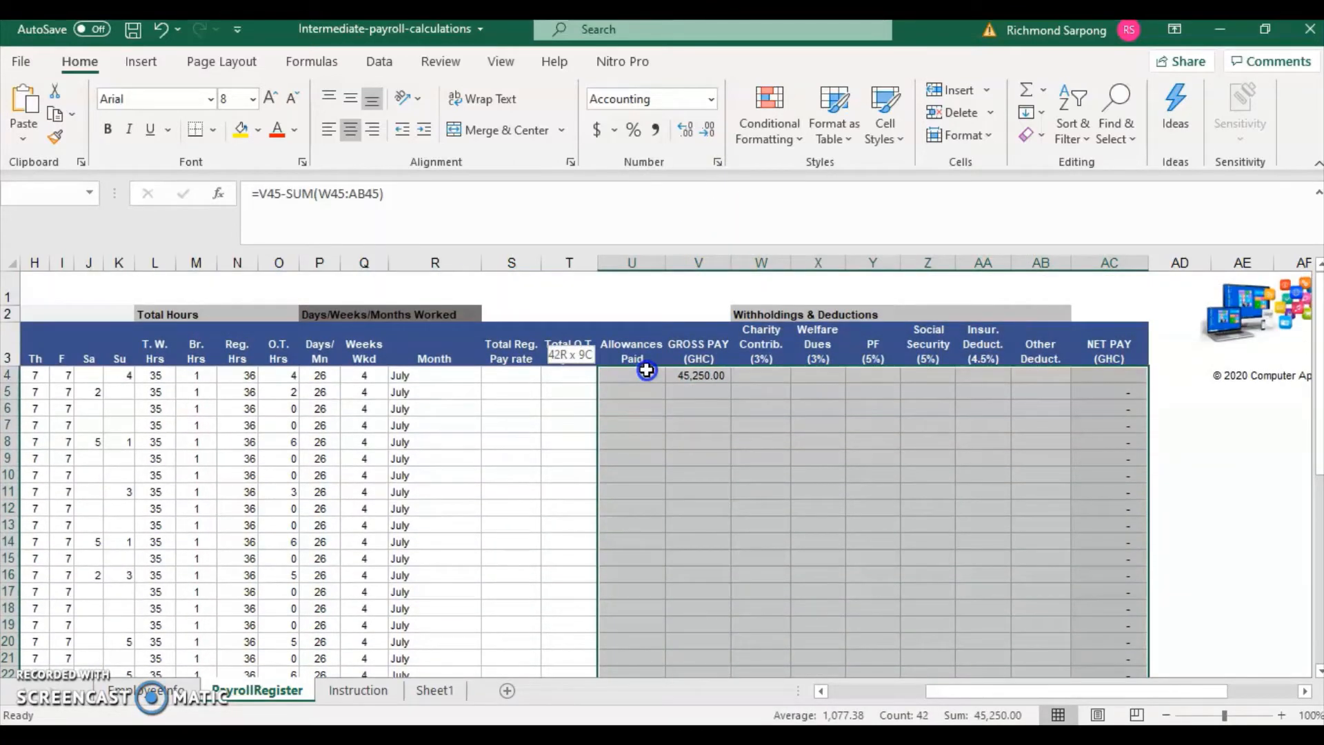
left_click_drag(647, 370, 646, 371)
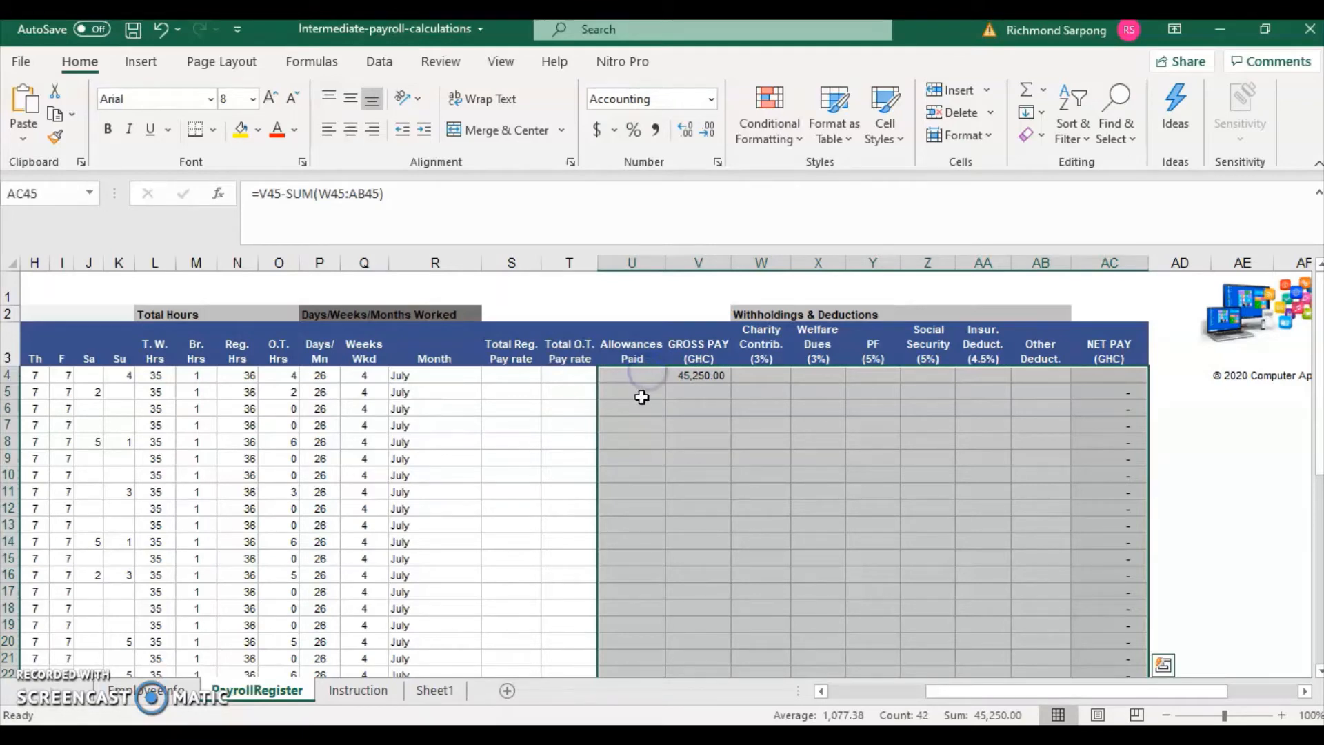
left_click(610, 379)
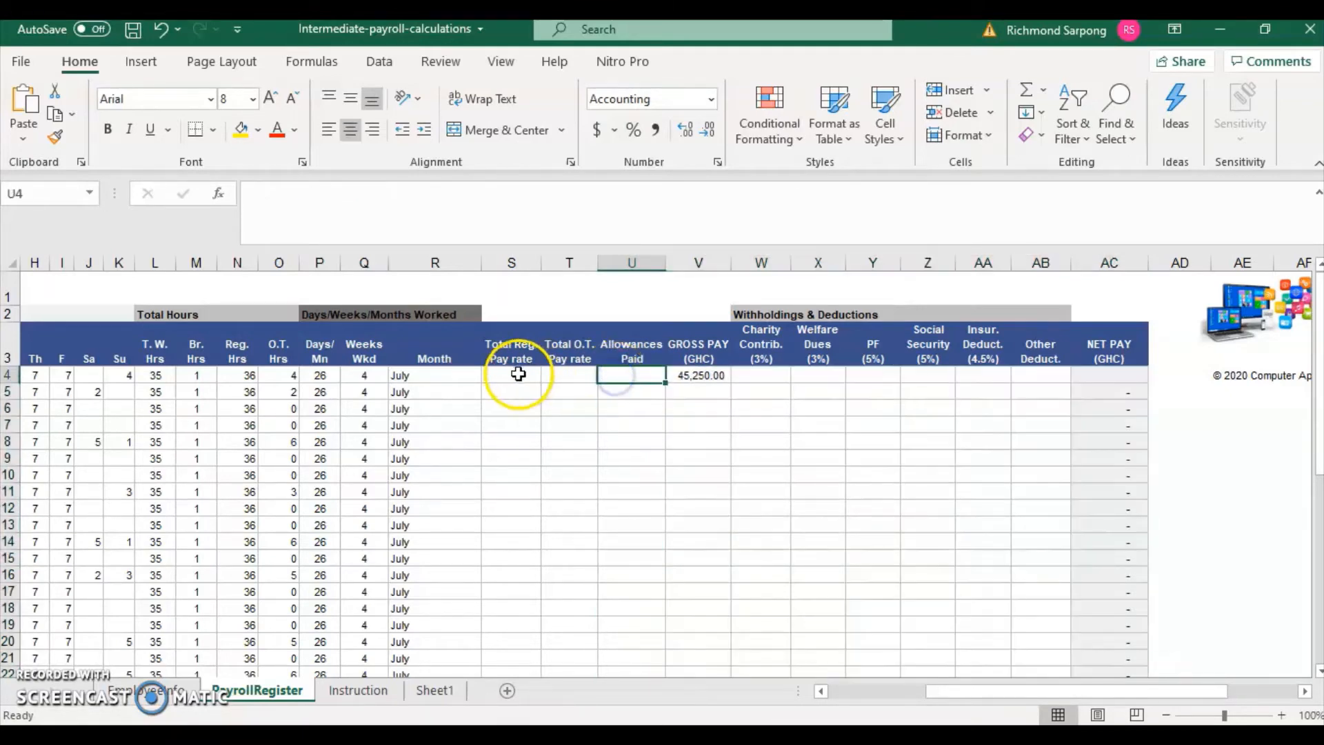
Format S4:AC45 in PayrollRegister as Currency with the GHC symbol and fit the gross pay column's width to its contents.
left_click_drag(508, 378, 1138, 624)
right_click(656, 441)
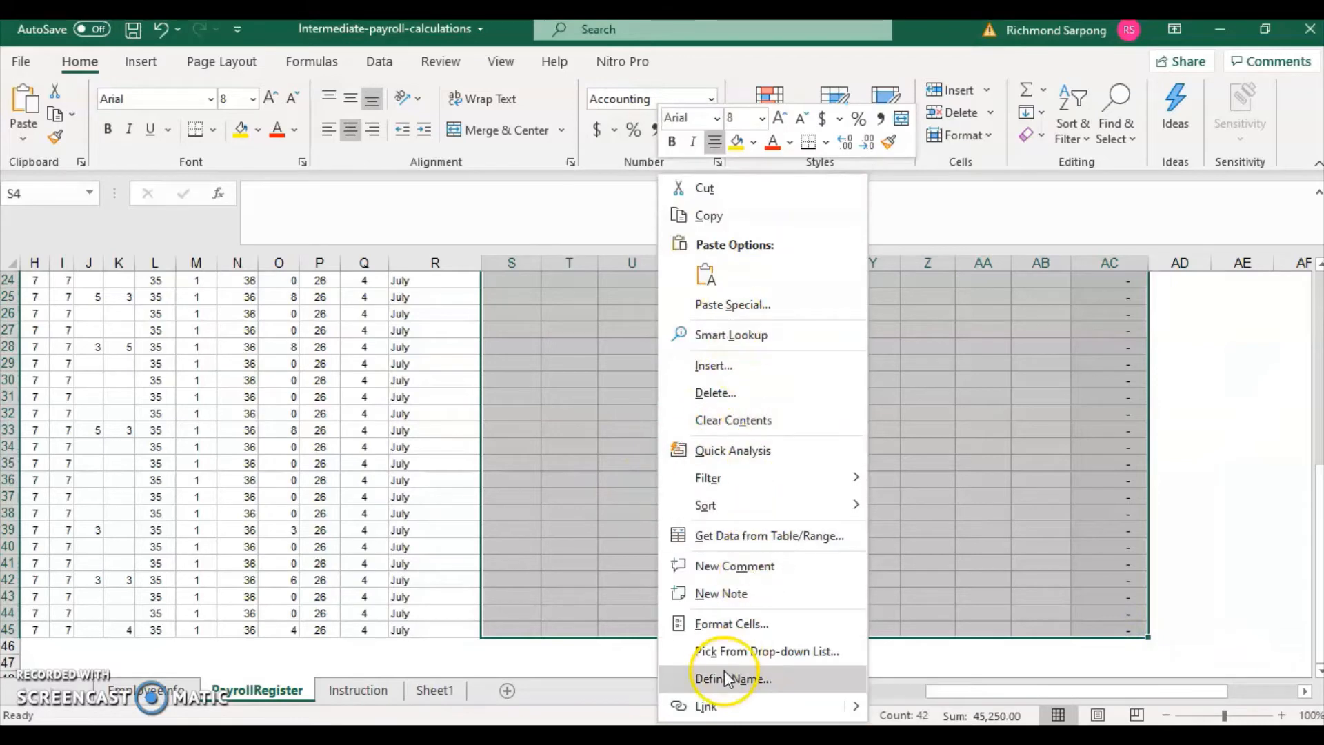
left_click(733, 624)
scroll(735, 624, "up", 1)
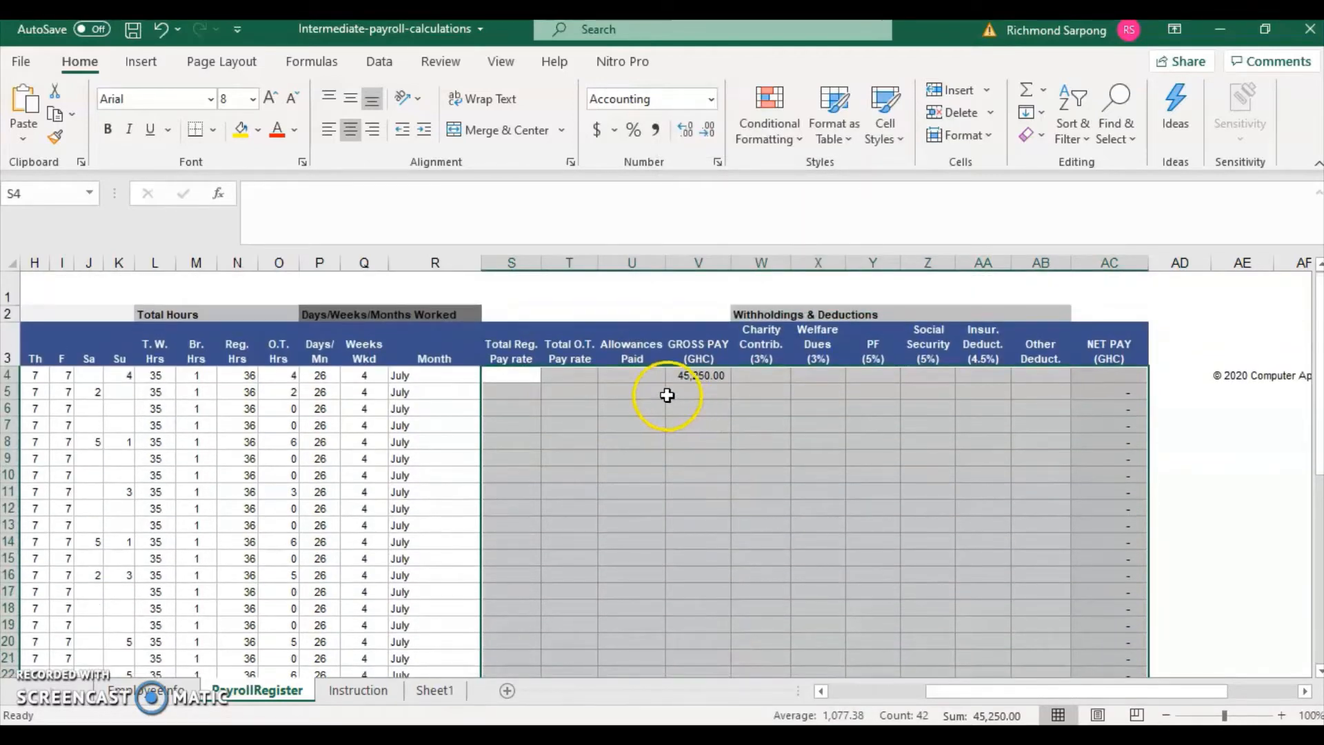
key("ctrl+1")
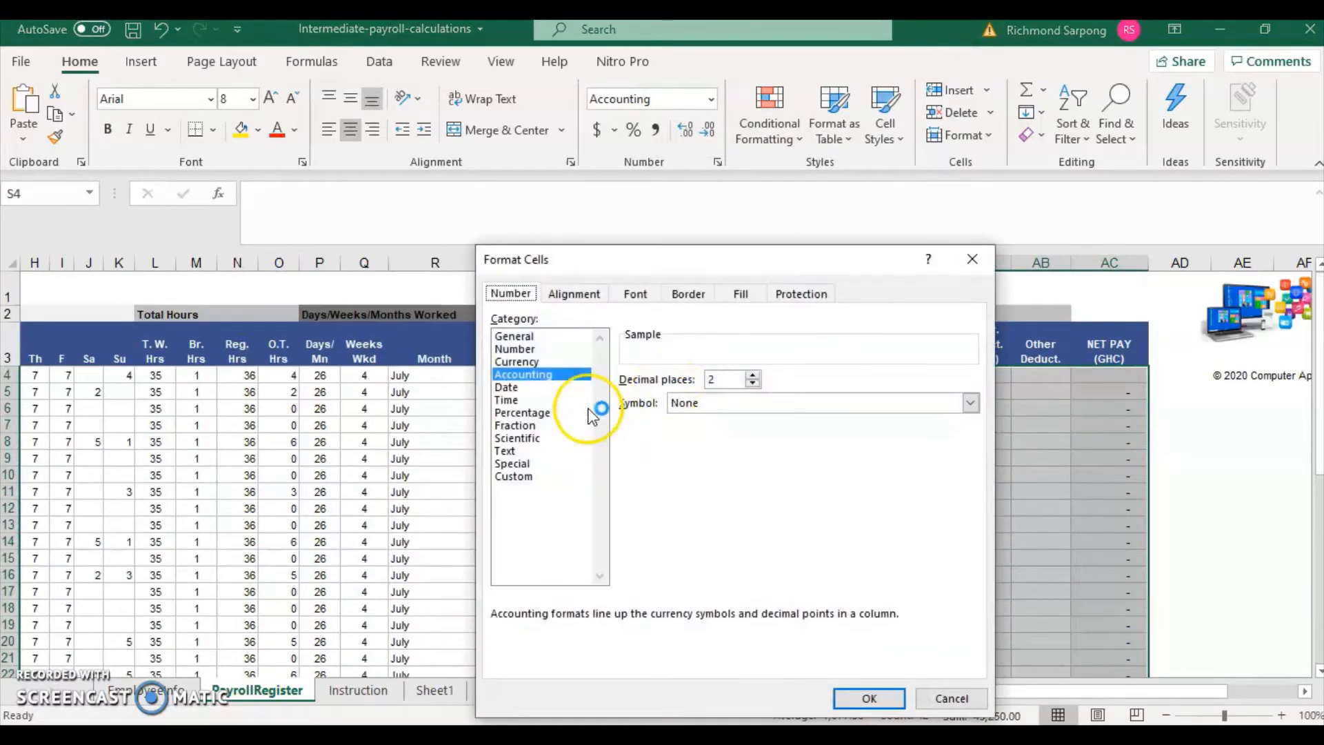
left_click(517, 362)
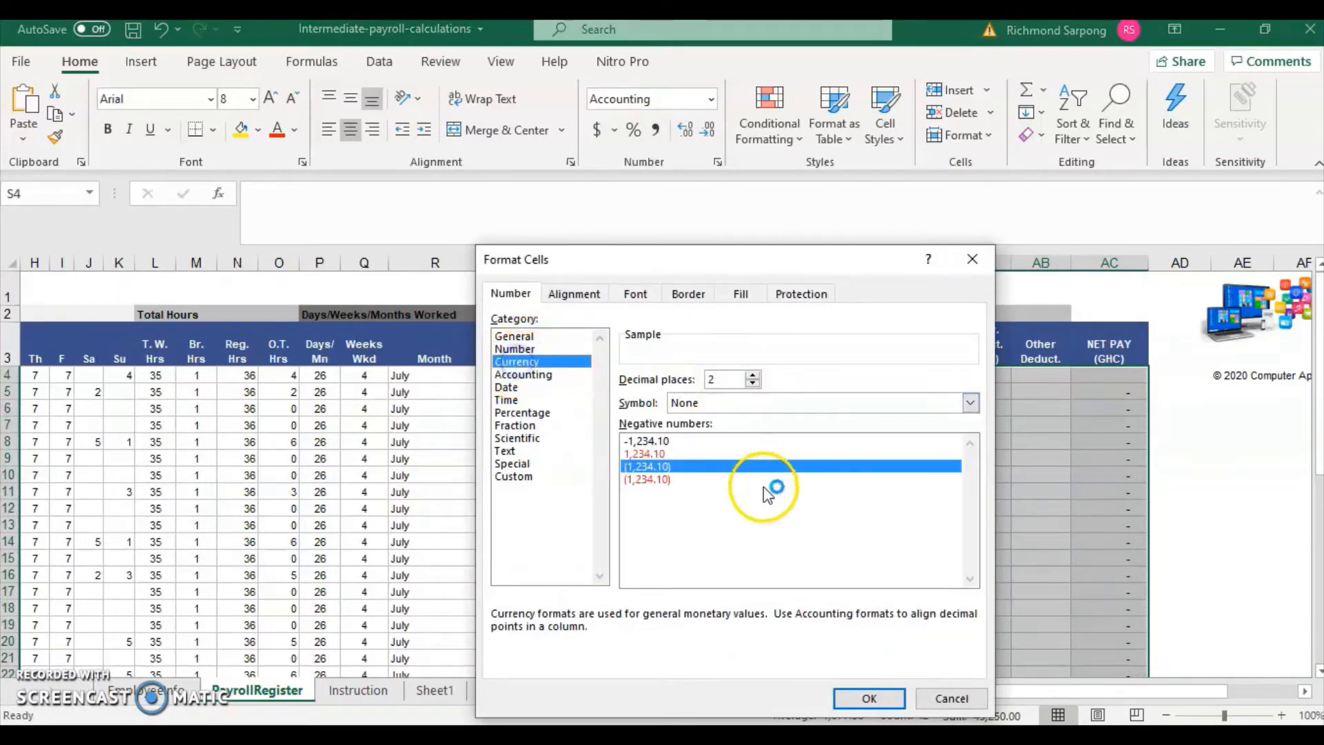
left_click(742, 403)
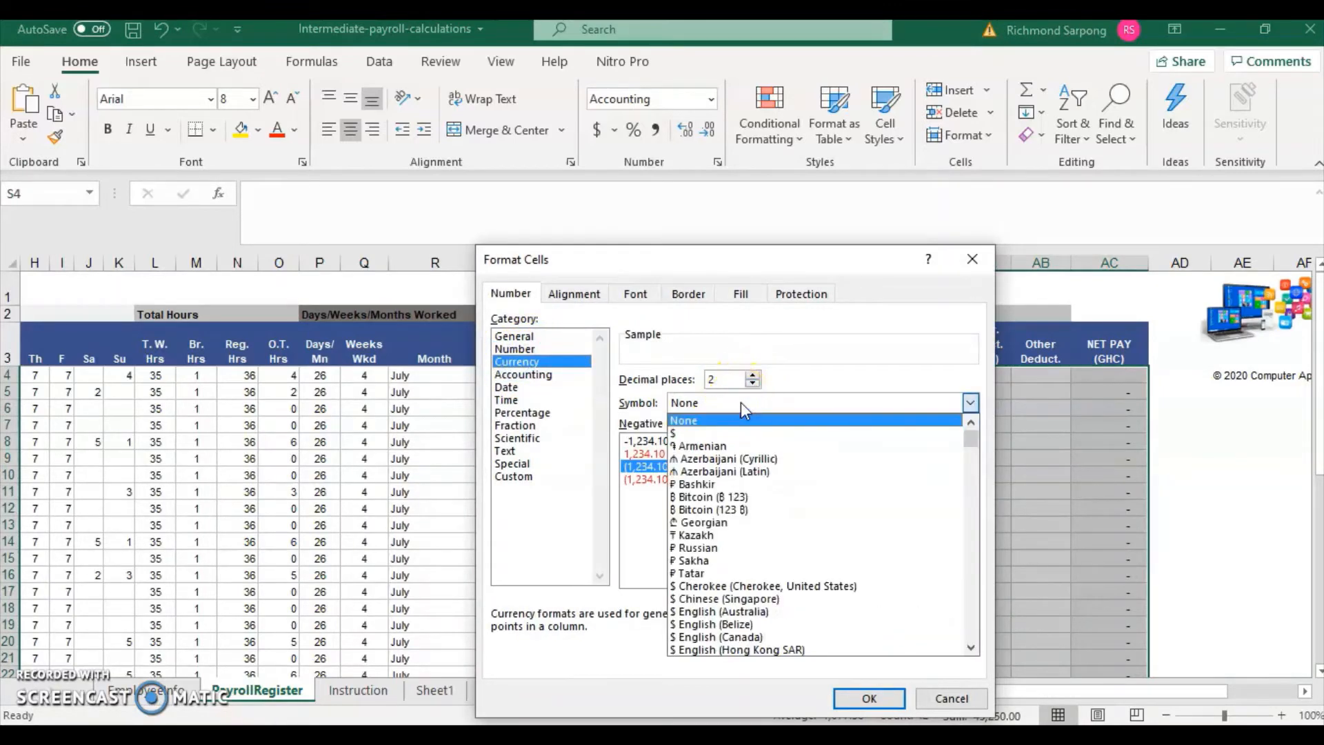
type("gh")
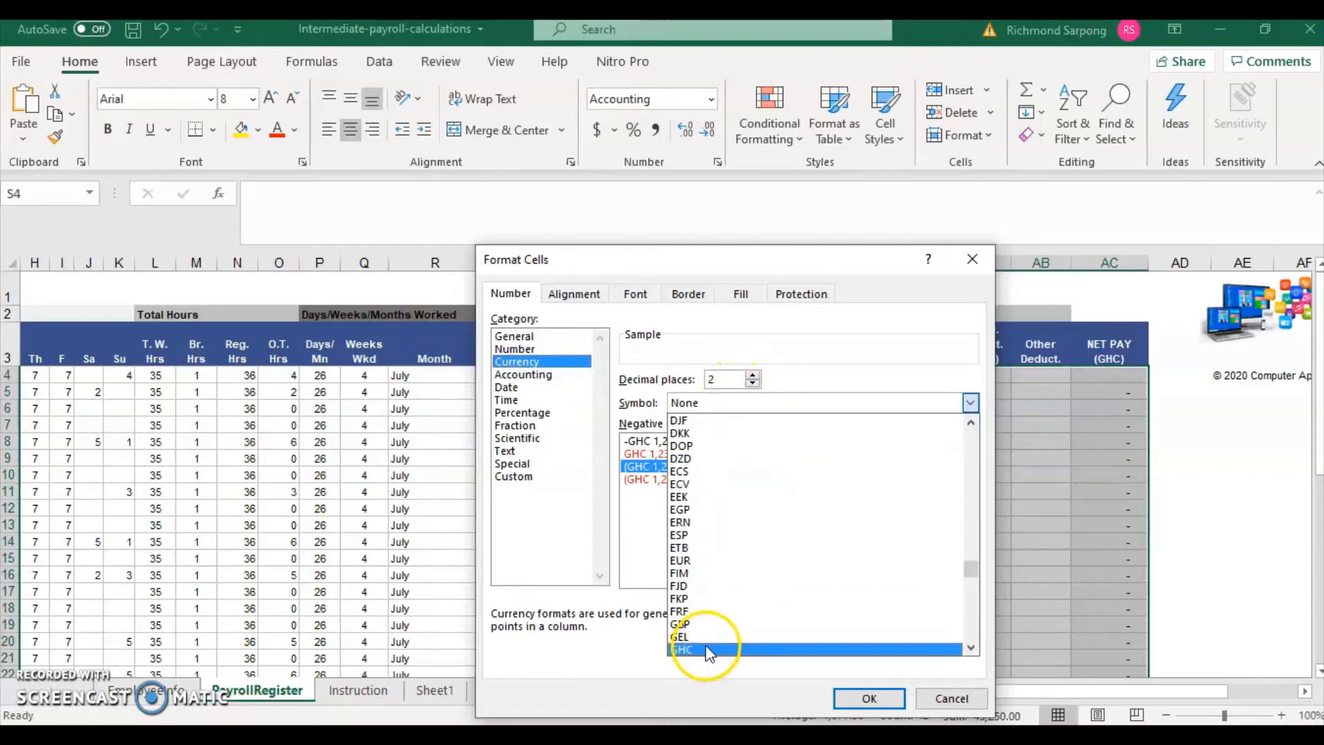
left_click(705, 649)
left_click(867, 698)
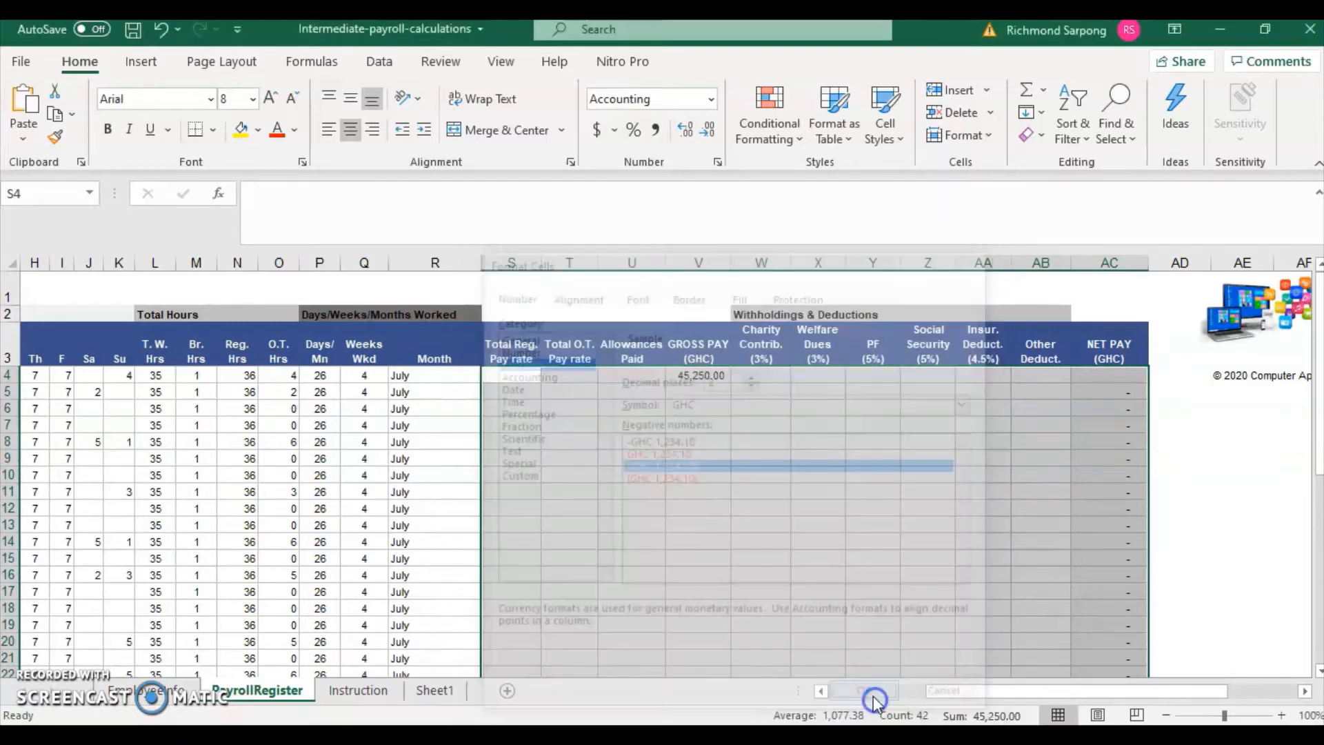
left_click(854, 473)
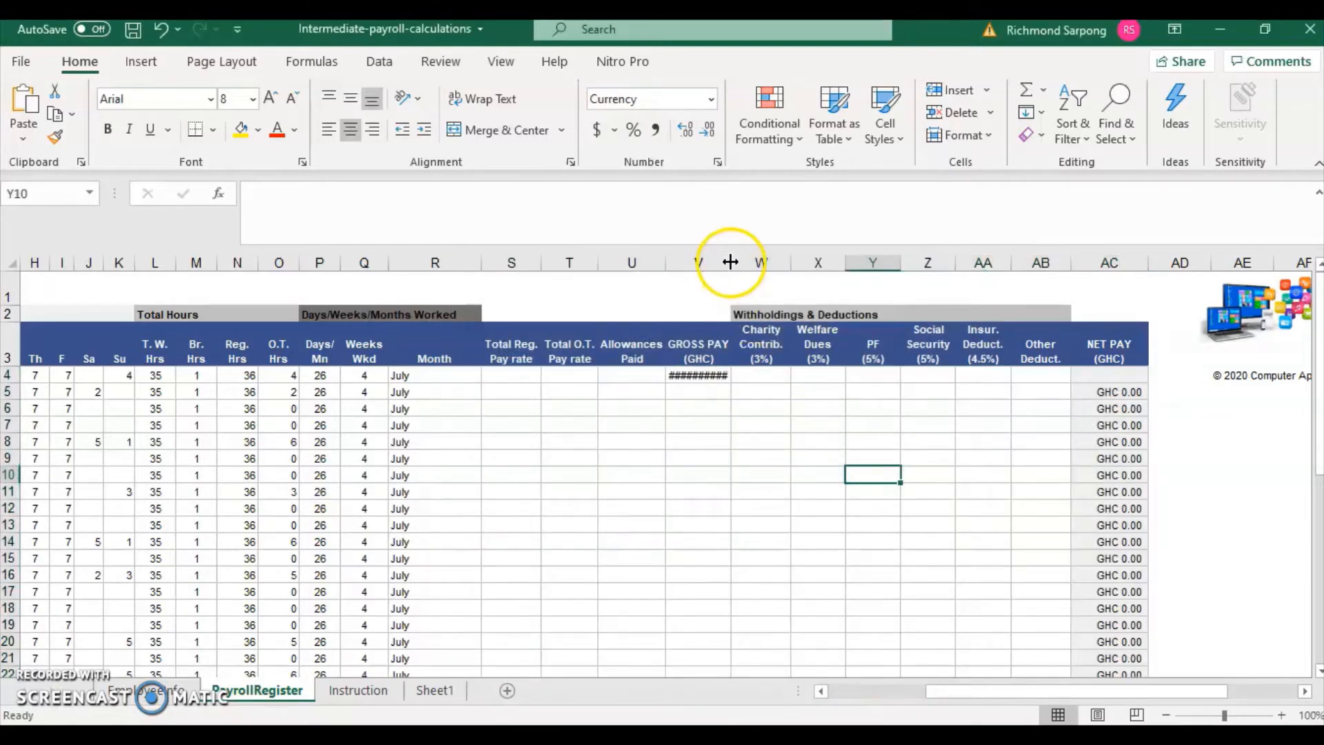
double_click(730, 262)
Try to re-enter the first employee's gross pay reference in V4 as =Empoyeeinfo!H5.
left_click(720, 375)
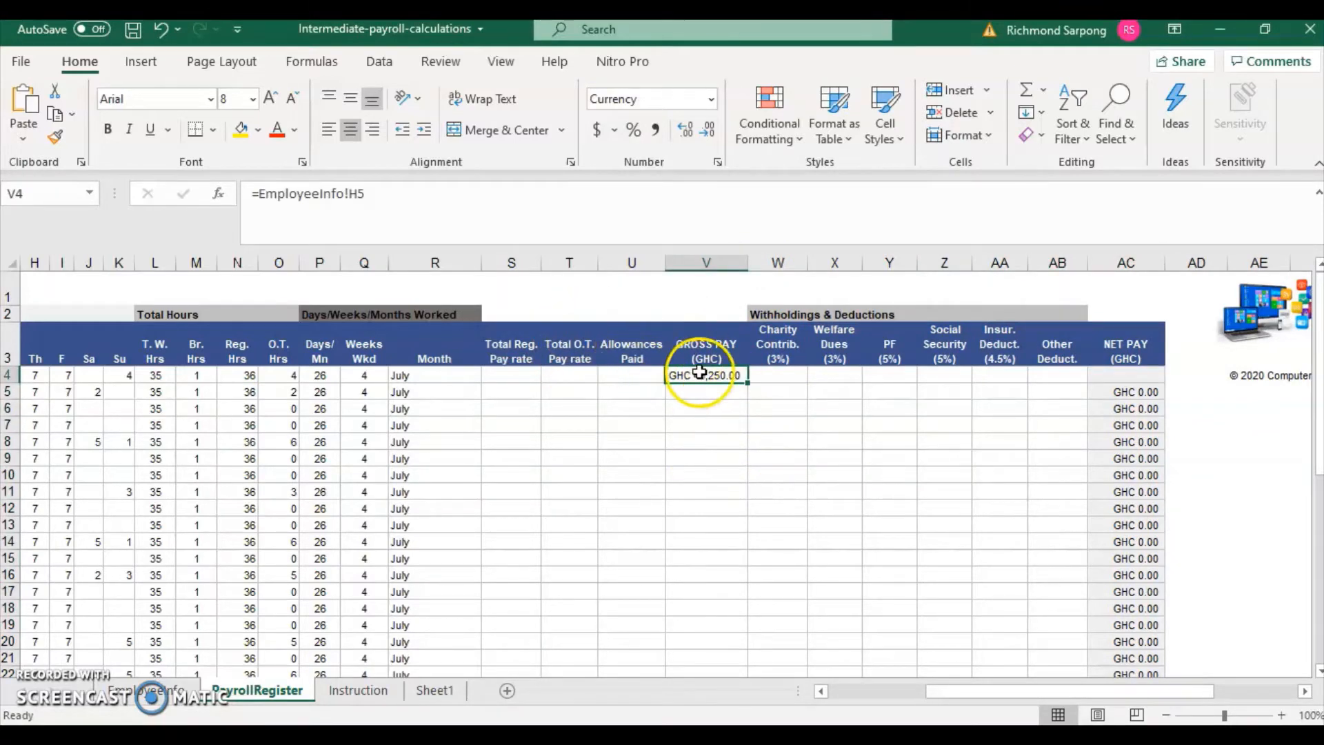
left_click_drag(384, 191, 261, 193)
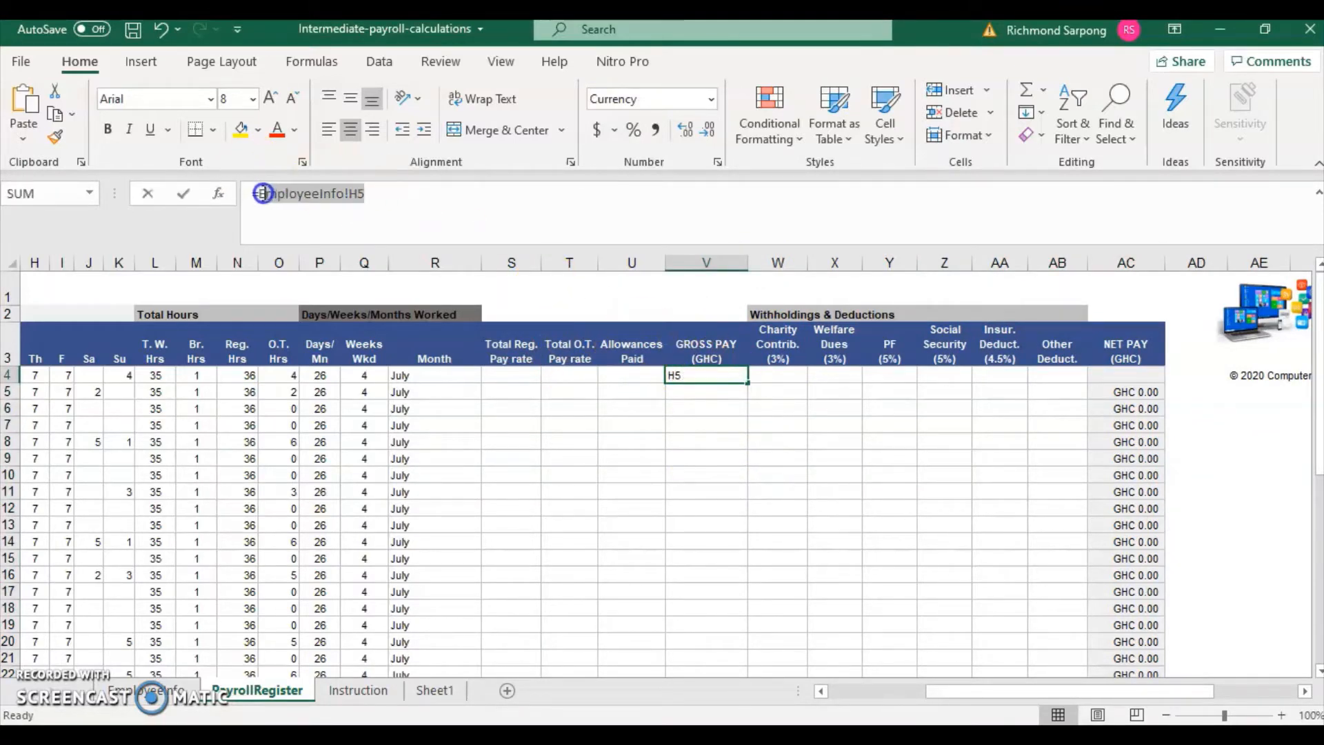
left_click(410, 189)
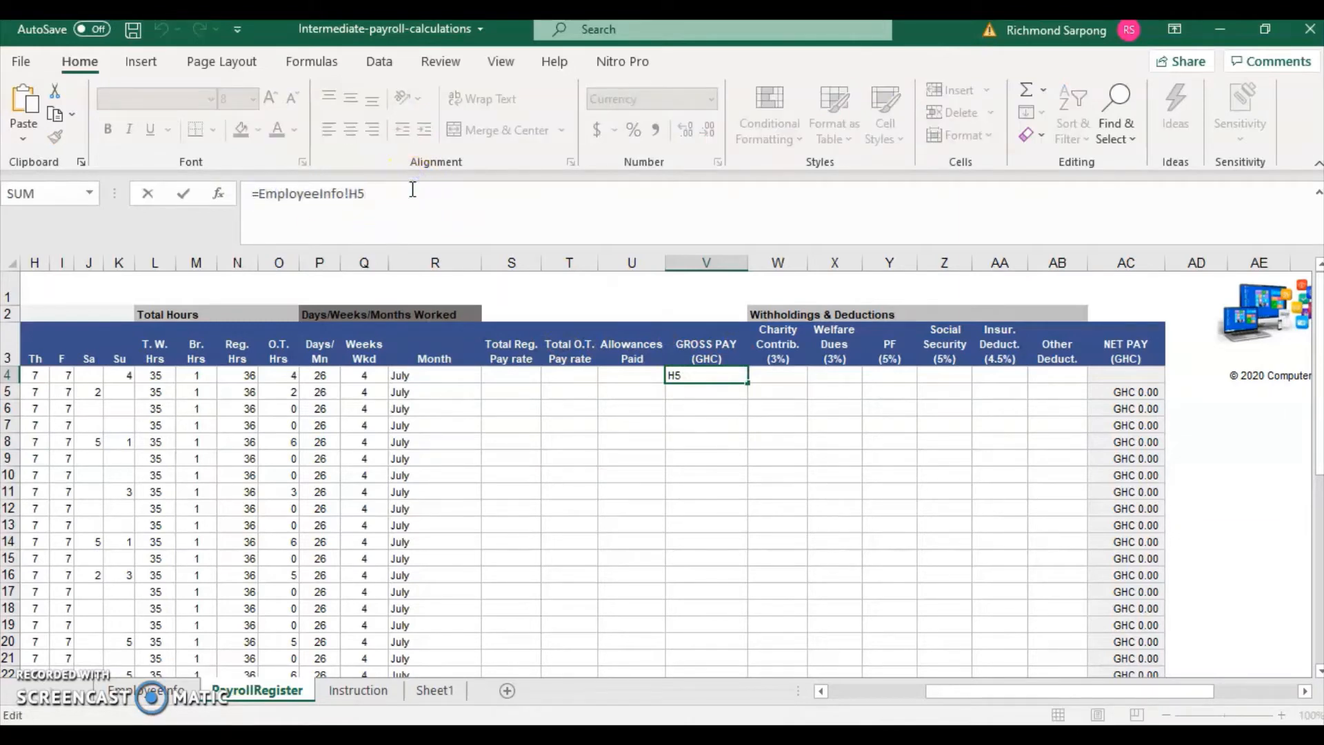
key("BackSpace")
key("BackSpace")
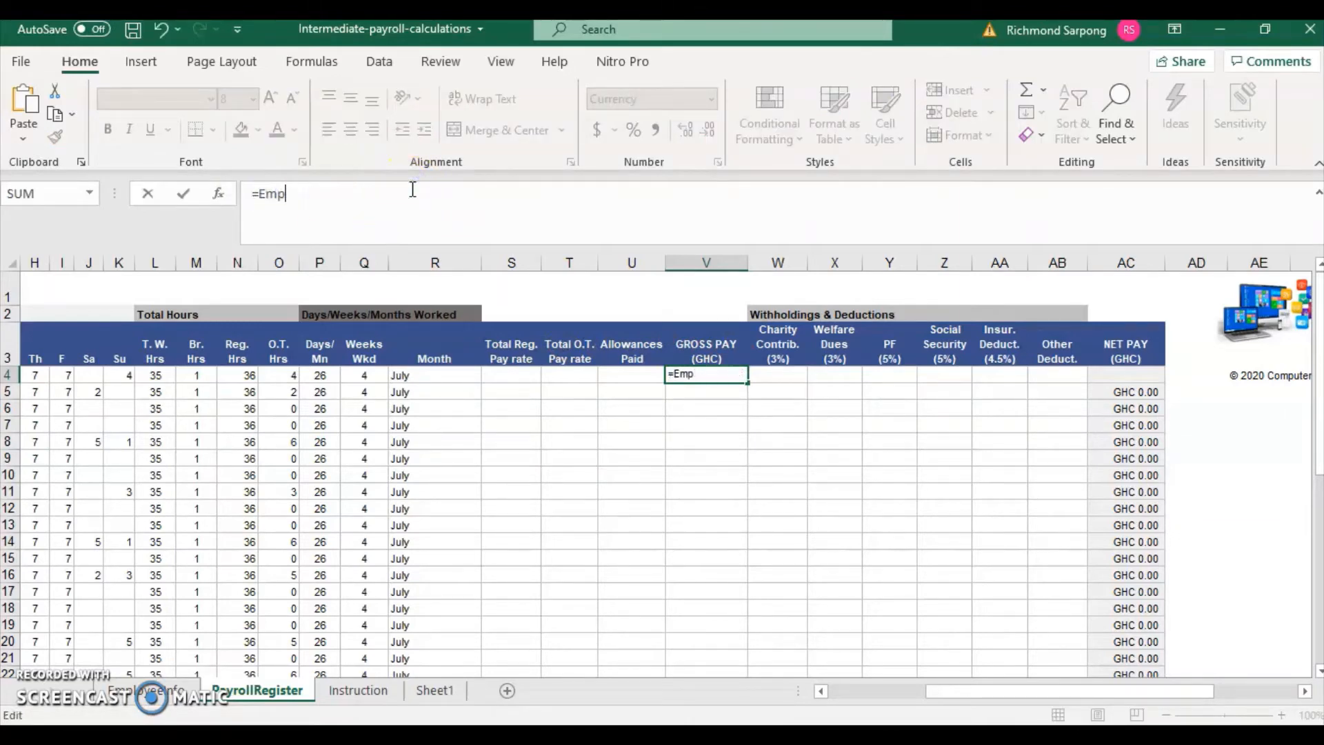
key("BackSpace")
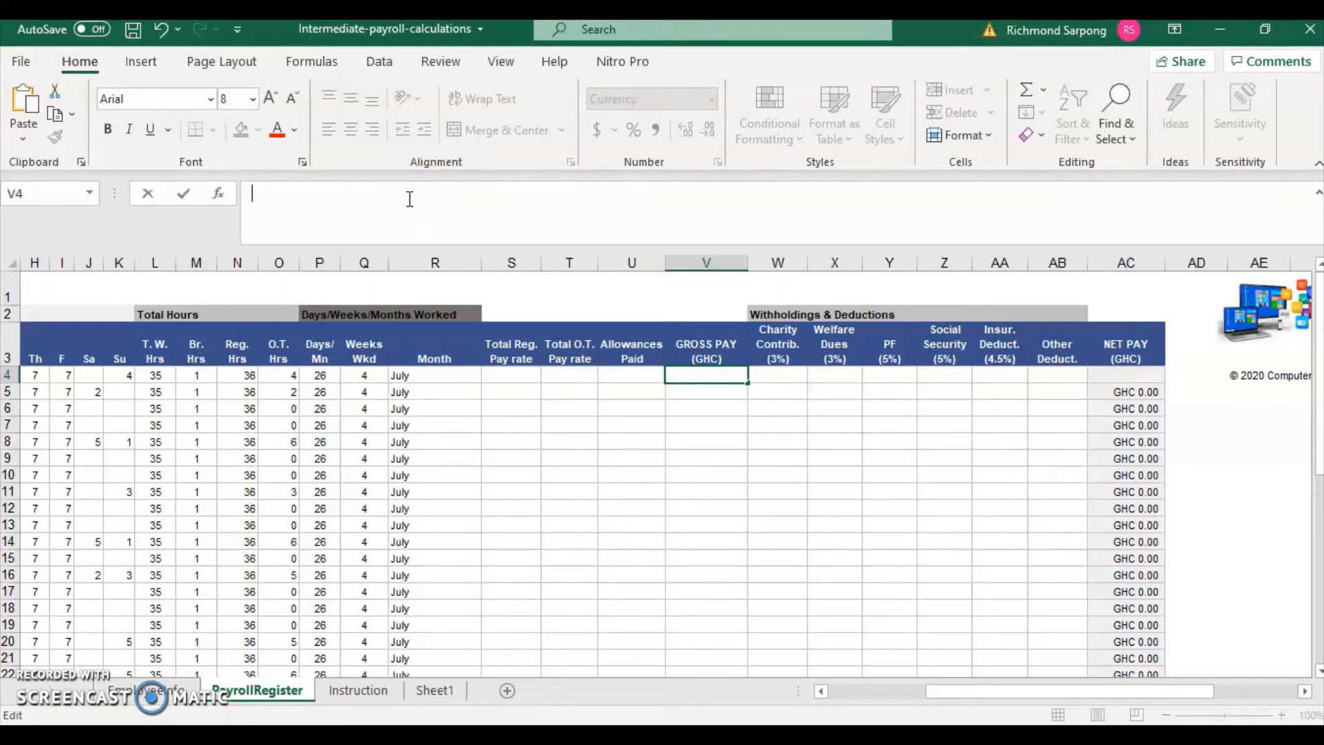
type("=")
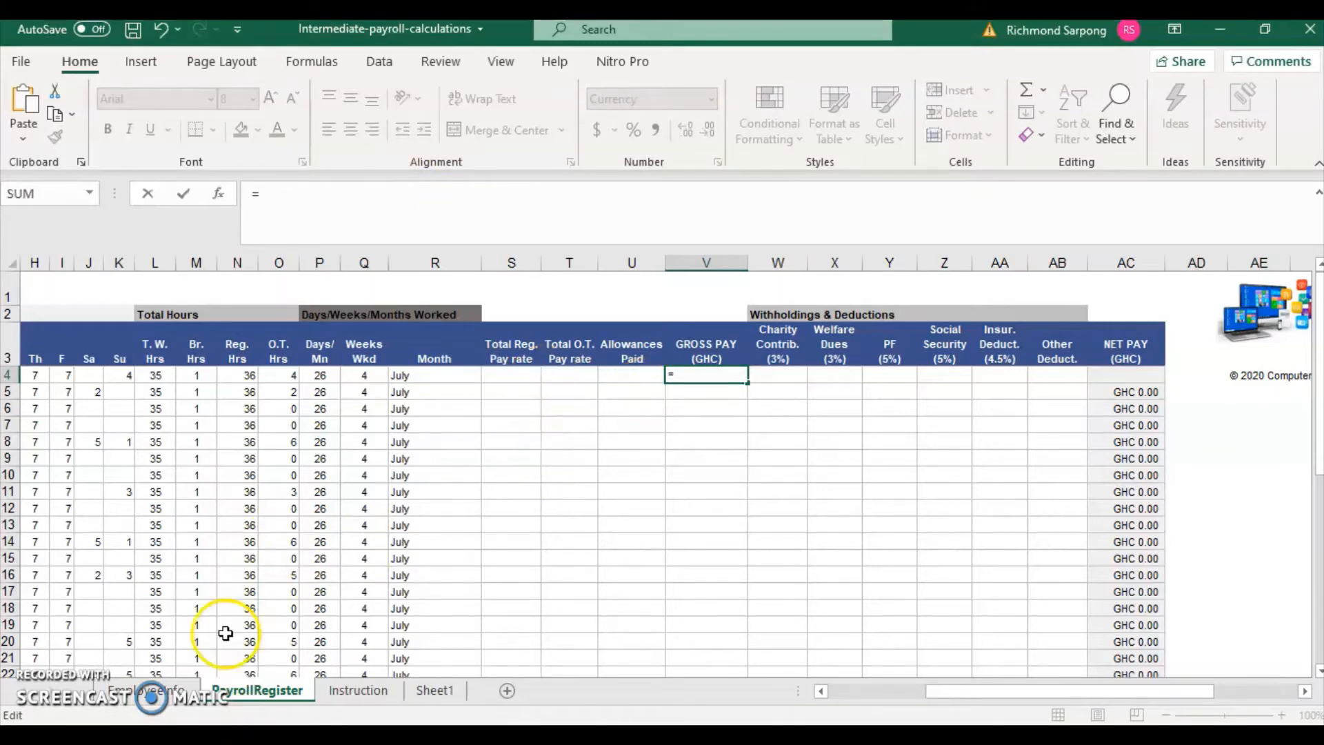
left_click(698, 373)
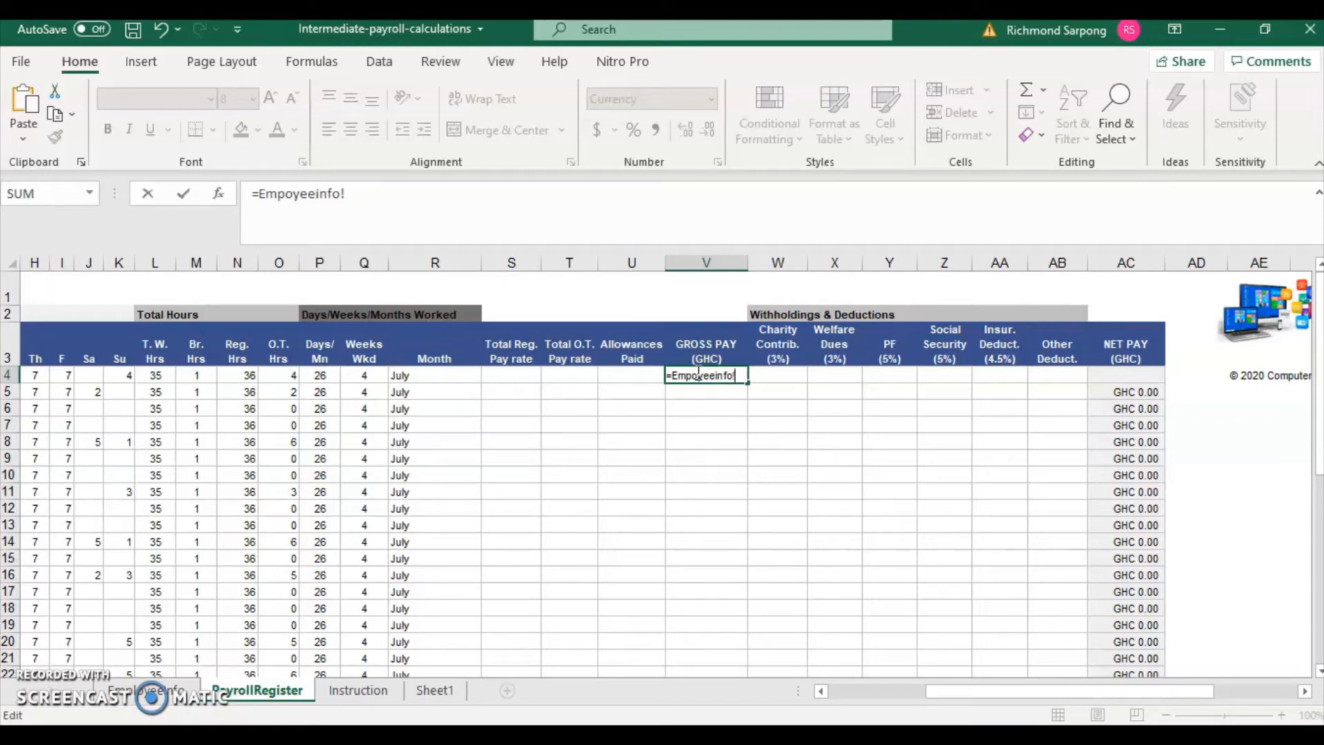
type("5")
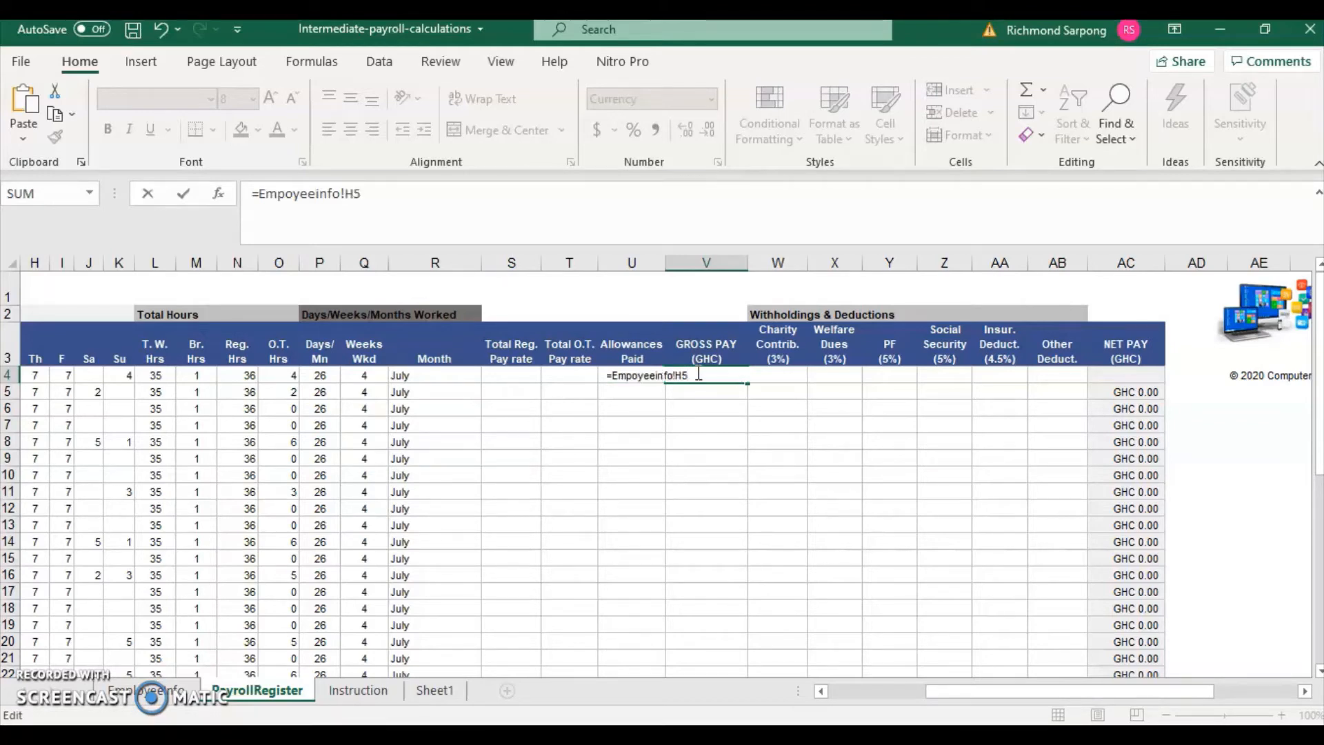
key("Return")
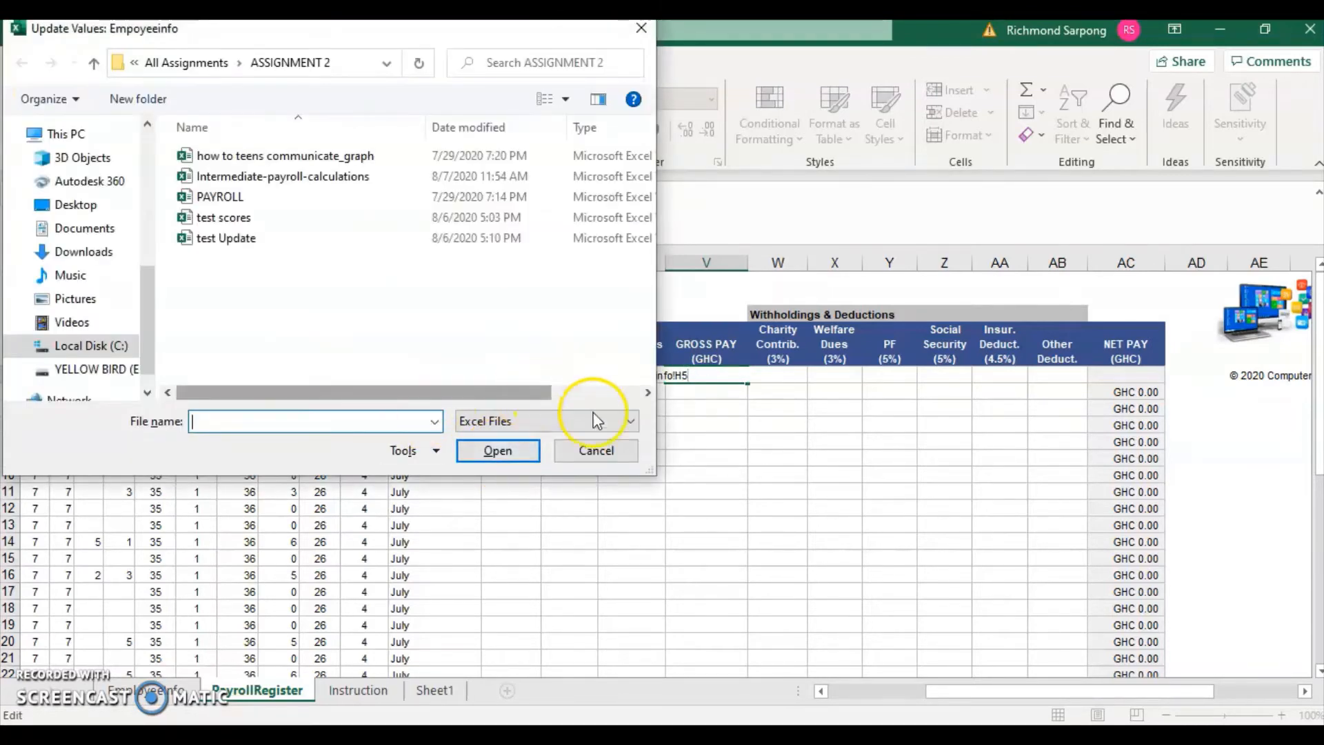
left_click(613, 452)
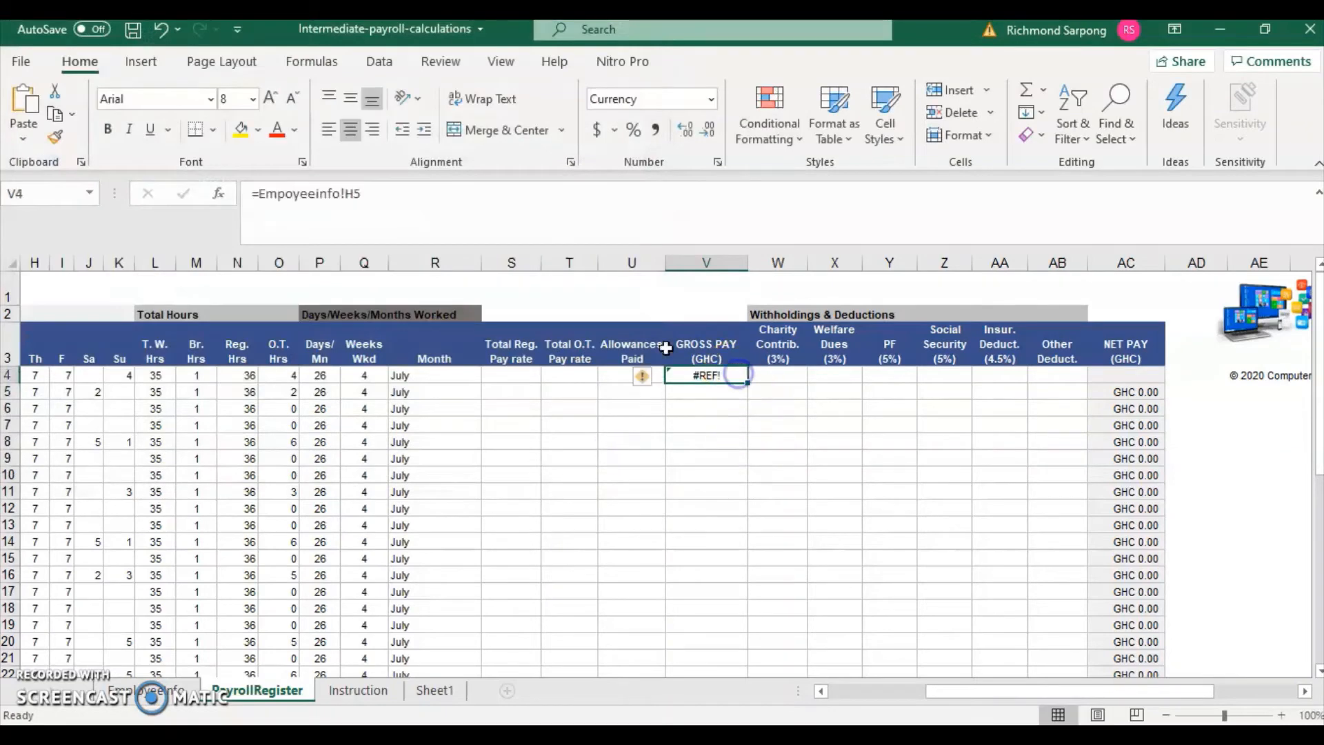
Correct the sheet name in V4's gross pay formula to read =EmployeeInfo!H5.
left_click(431, 210)
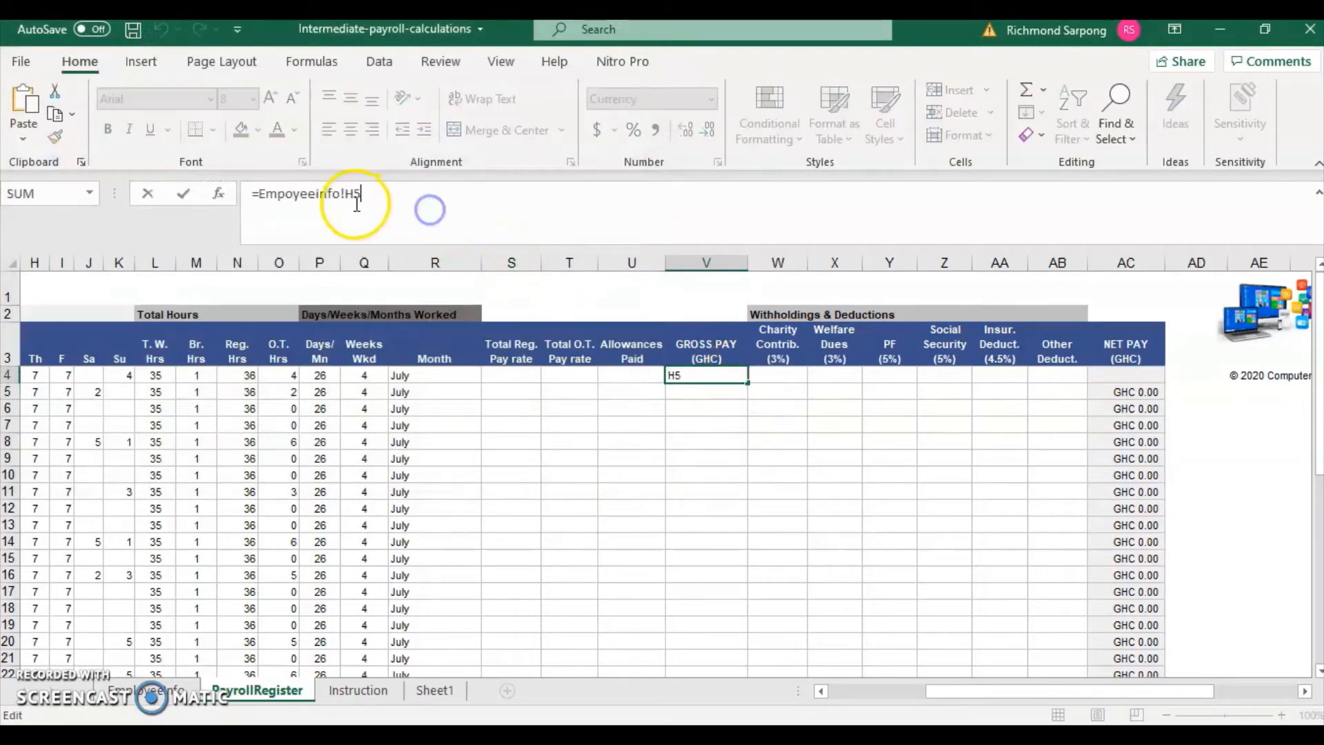
left_click(289, 193)
type("l")
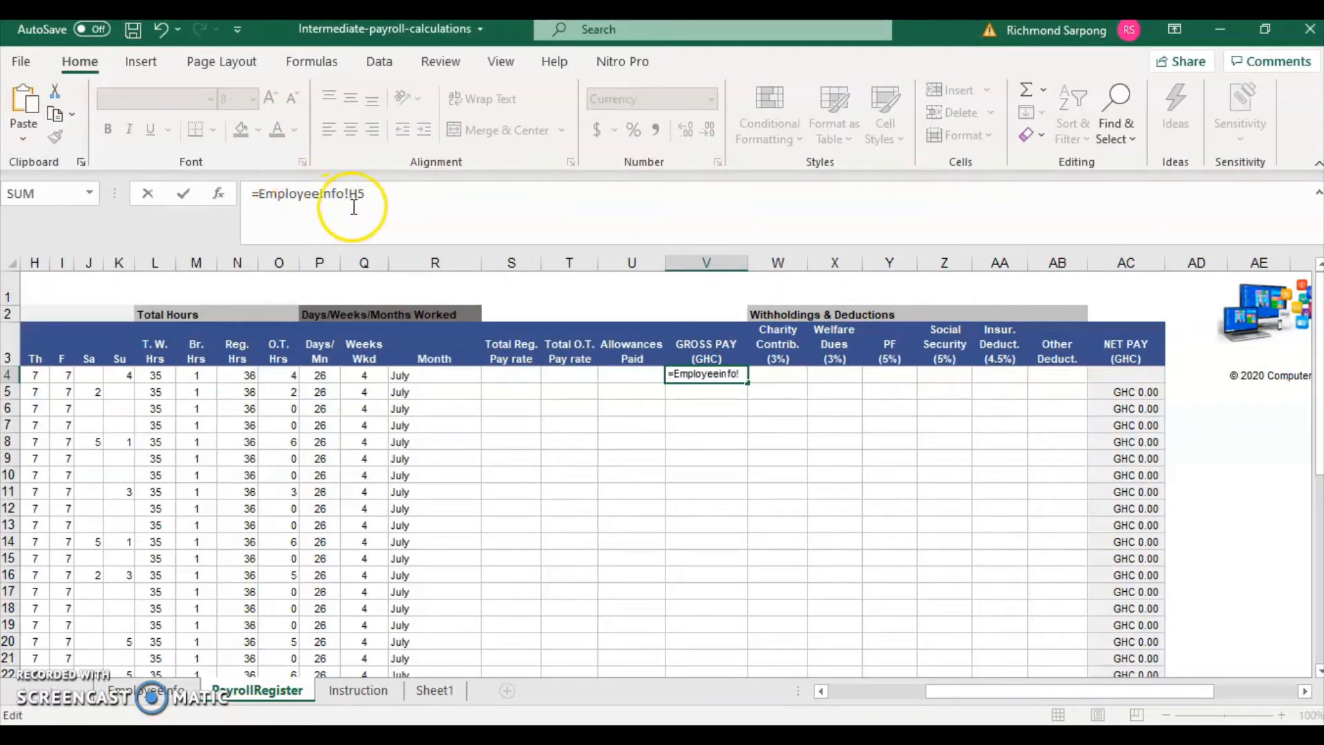
key("Return")
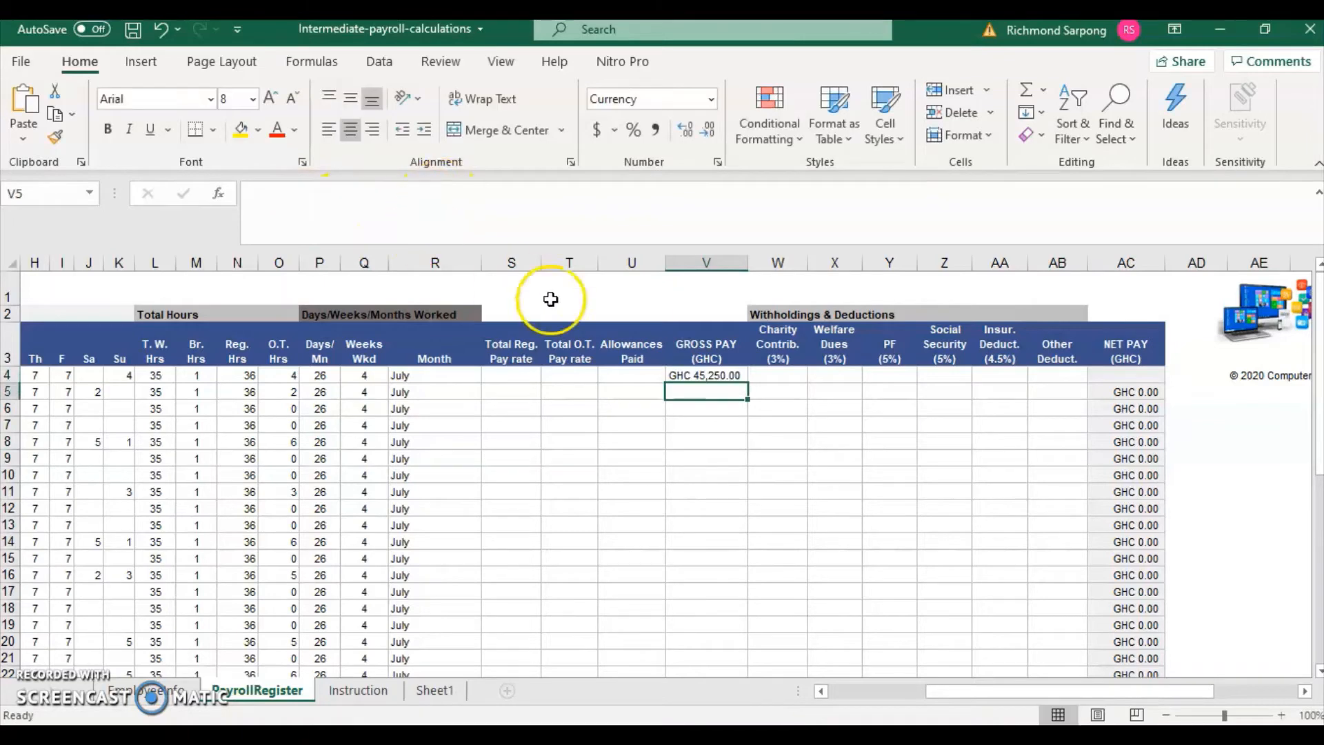
Replace V4's formula with the monthly gross pay calculation =EmployeeInfo!H5/12.
left_click(713, 376)
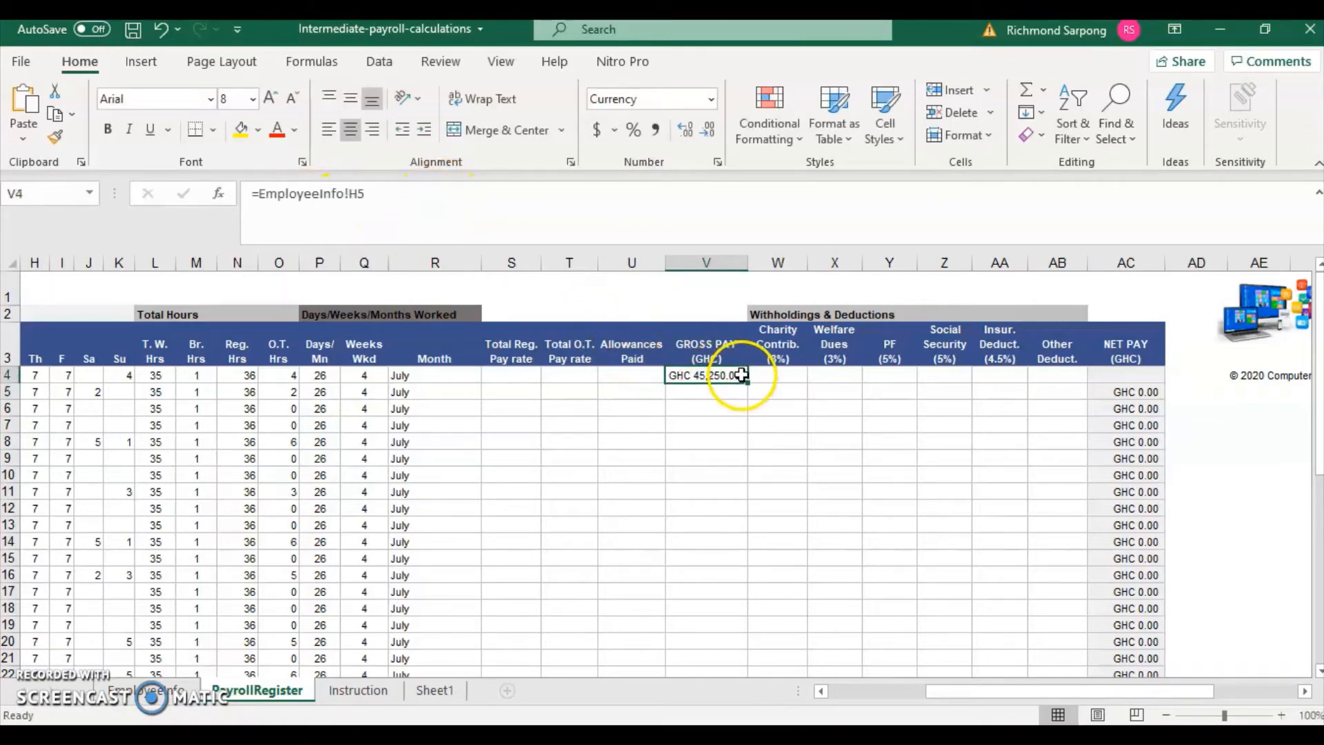
double_click(714, 376)
left_click_drag(699, 376, 617, 380)
key("BackSpace")
key("BackSpace")
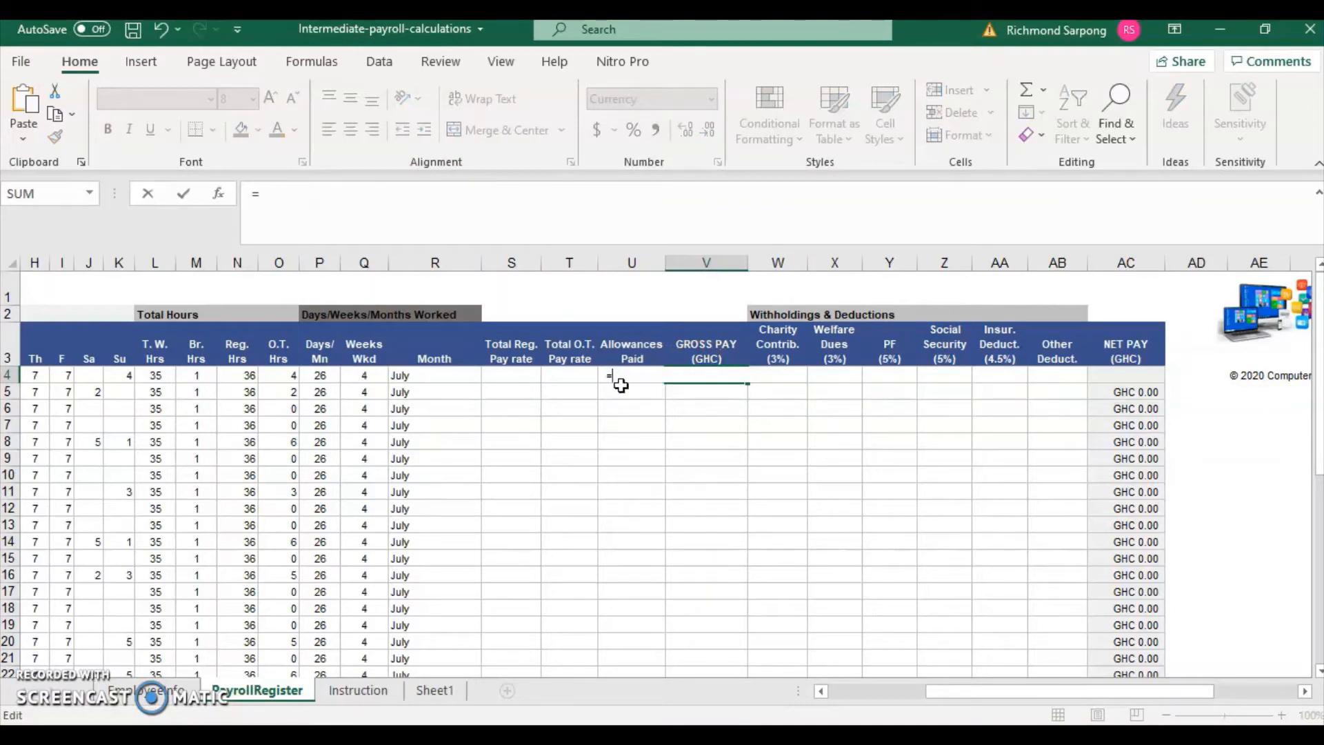
left_click(163, 693)
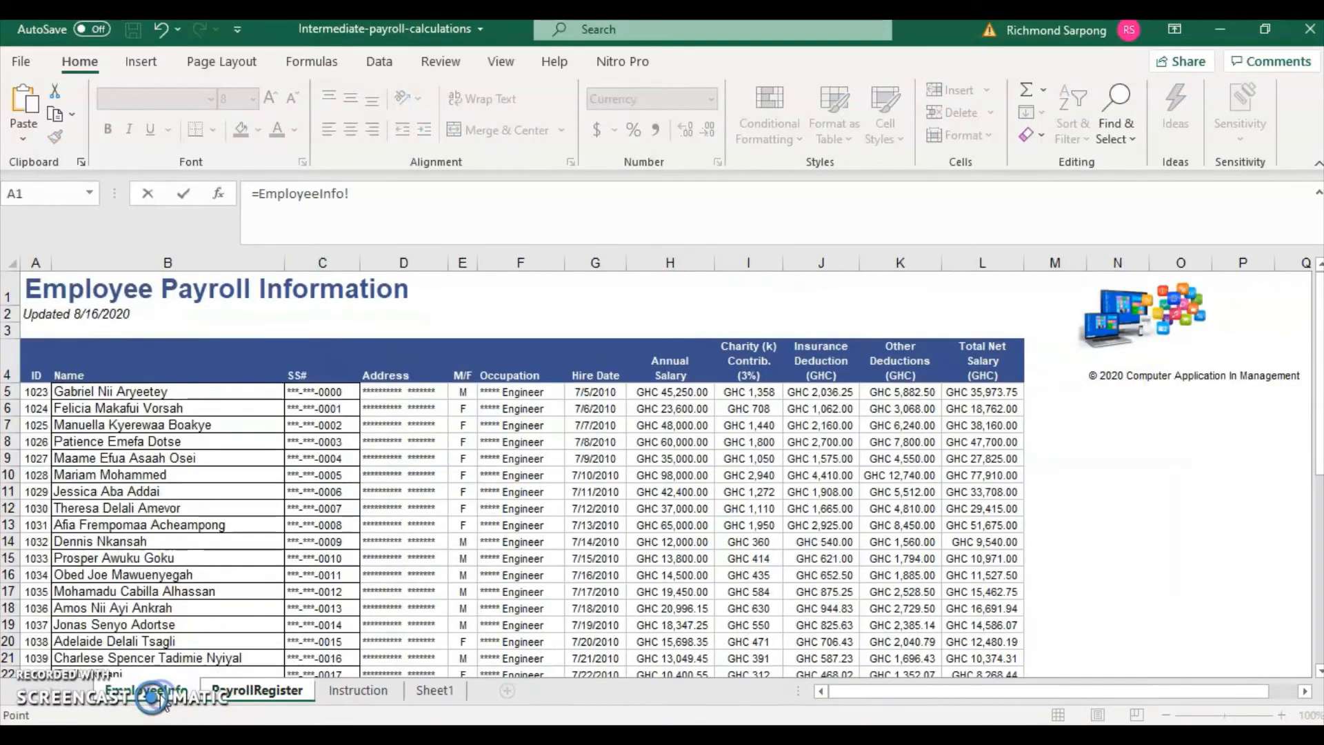
left_click(353, 194)
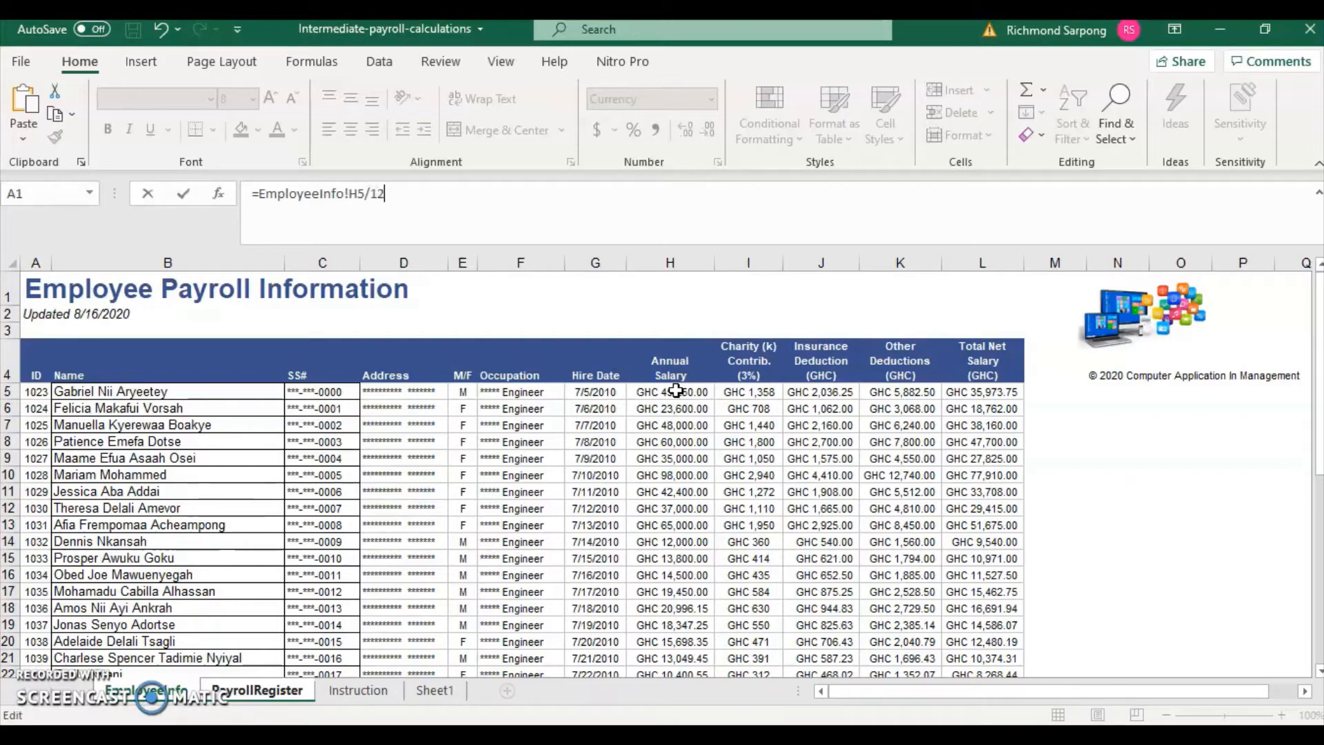
key("Return")
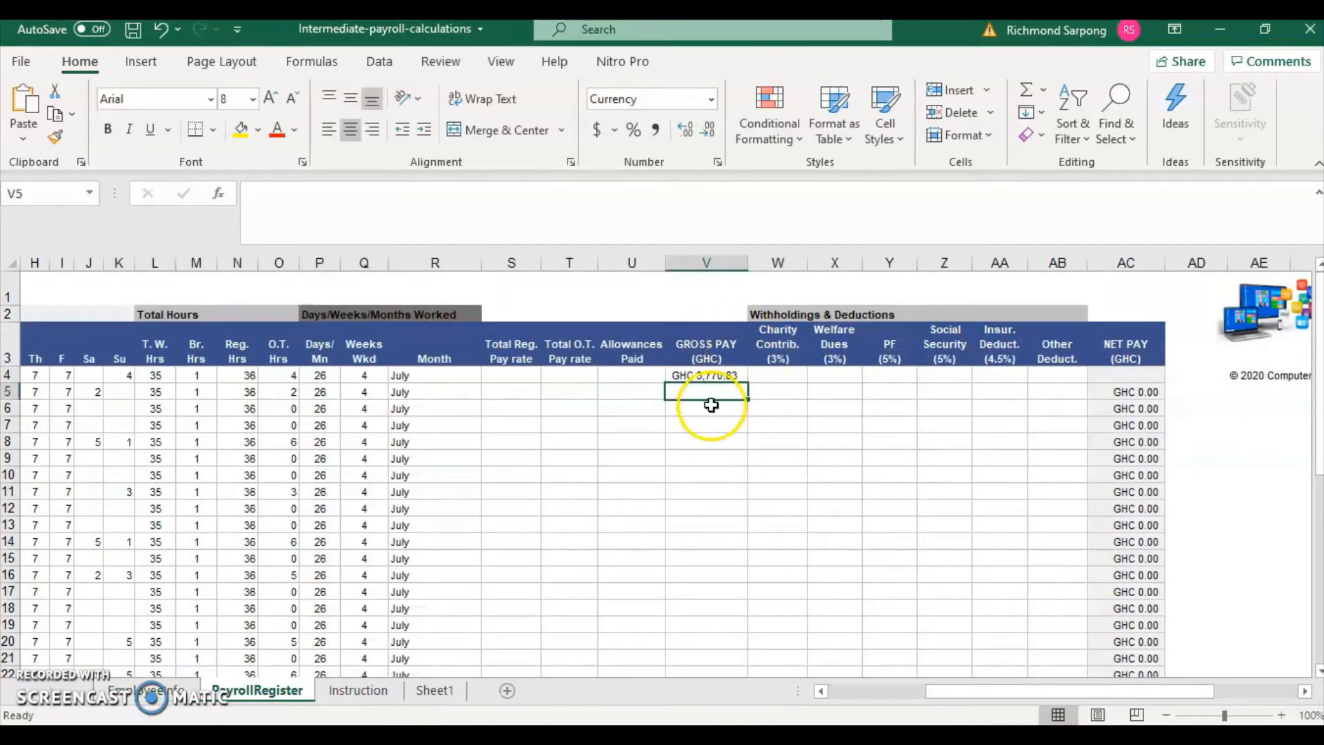
Fill the monthly gross pay formula from V4 down to V45 for all employees.
left_click(727, 378)
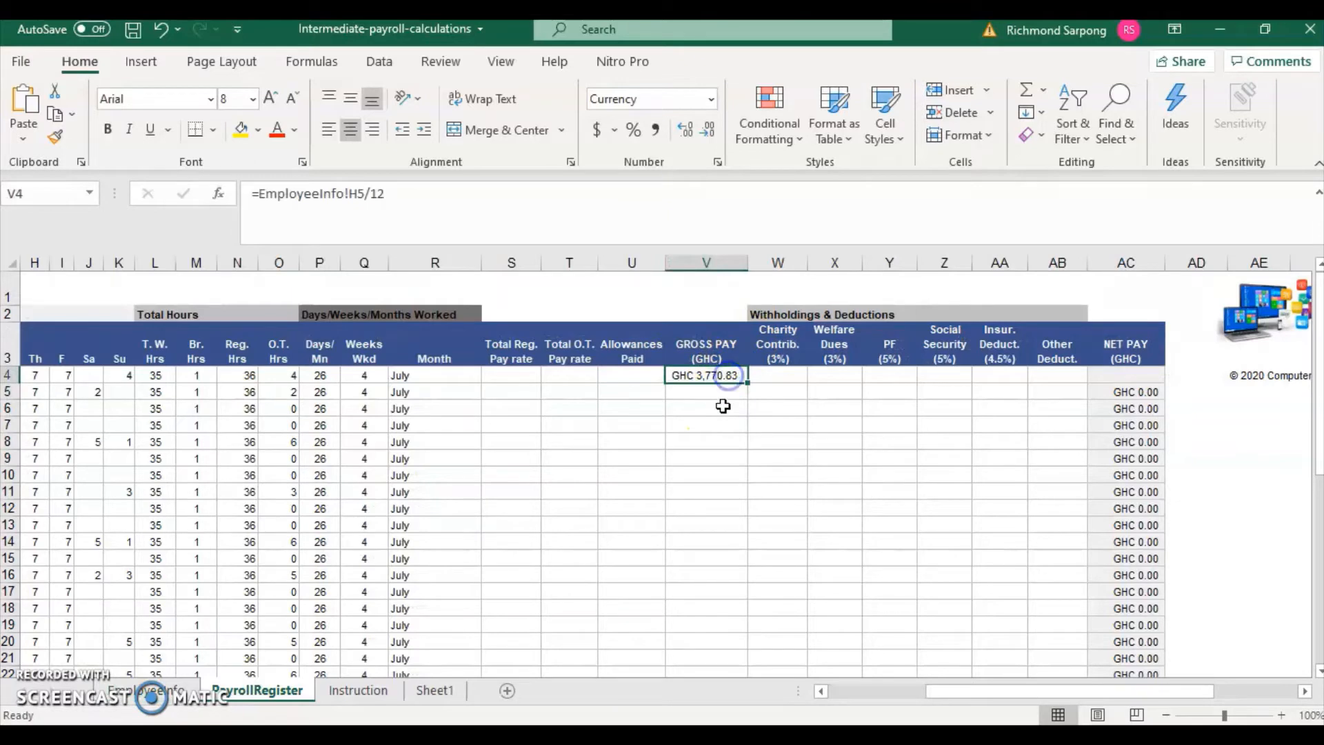
left_click(739, 375)
left_click_drag(750, 383, 722, 604)
scroll(771, 577, "up", 8)
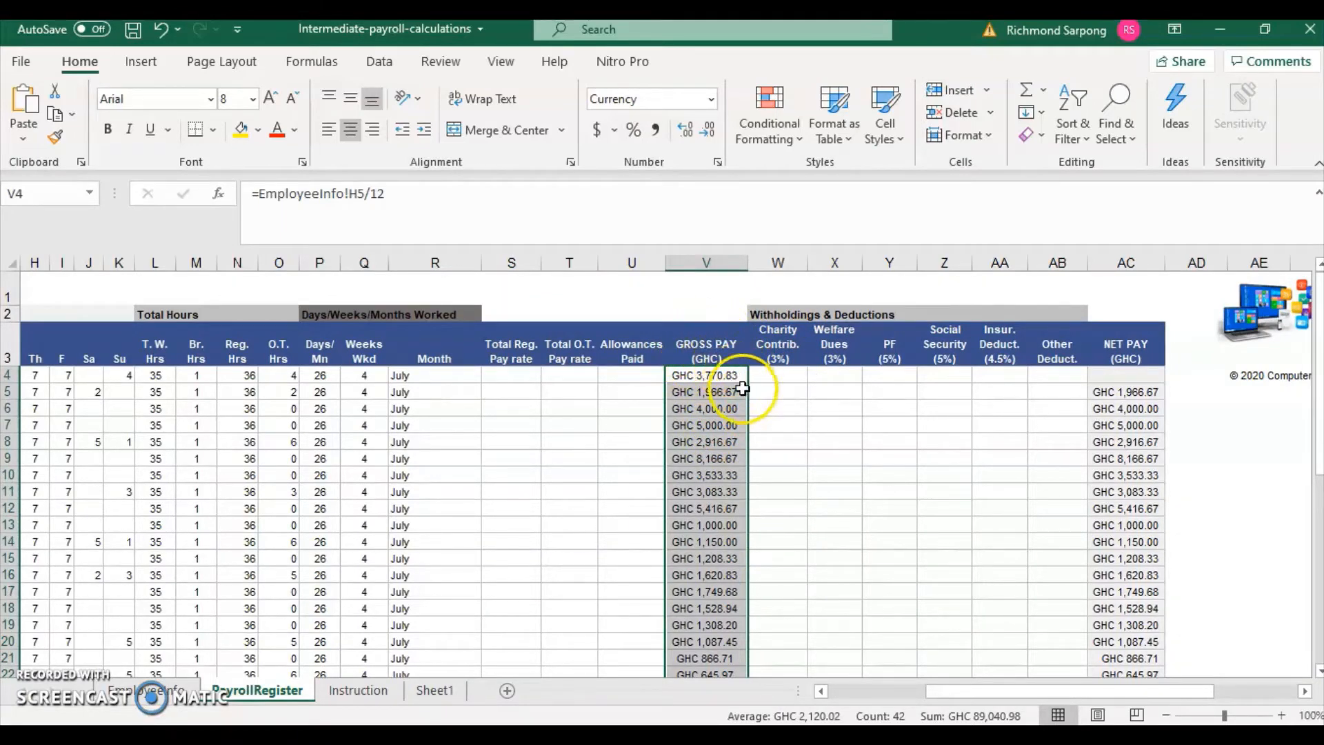
left_click(703, 348)
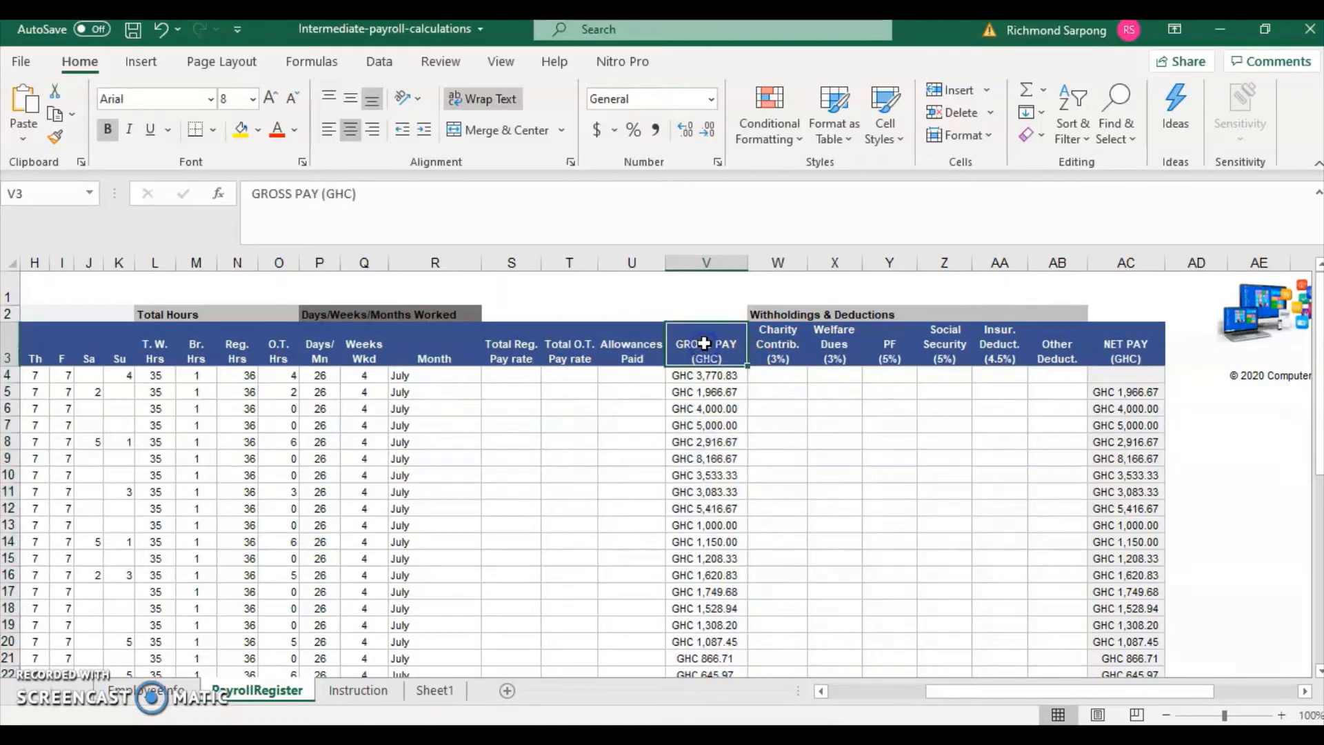
left_click(729, 378)
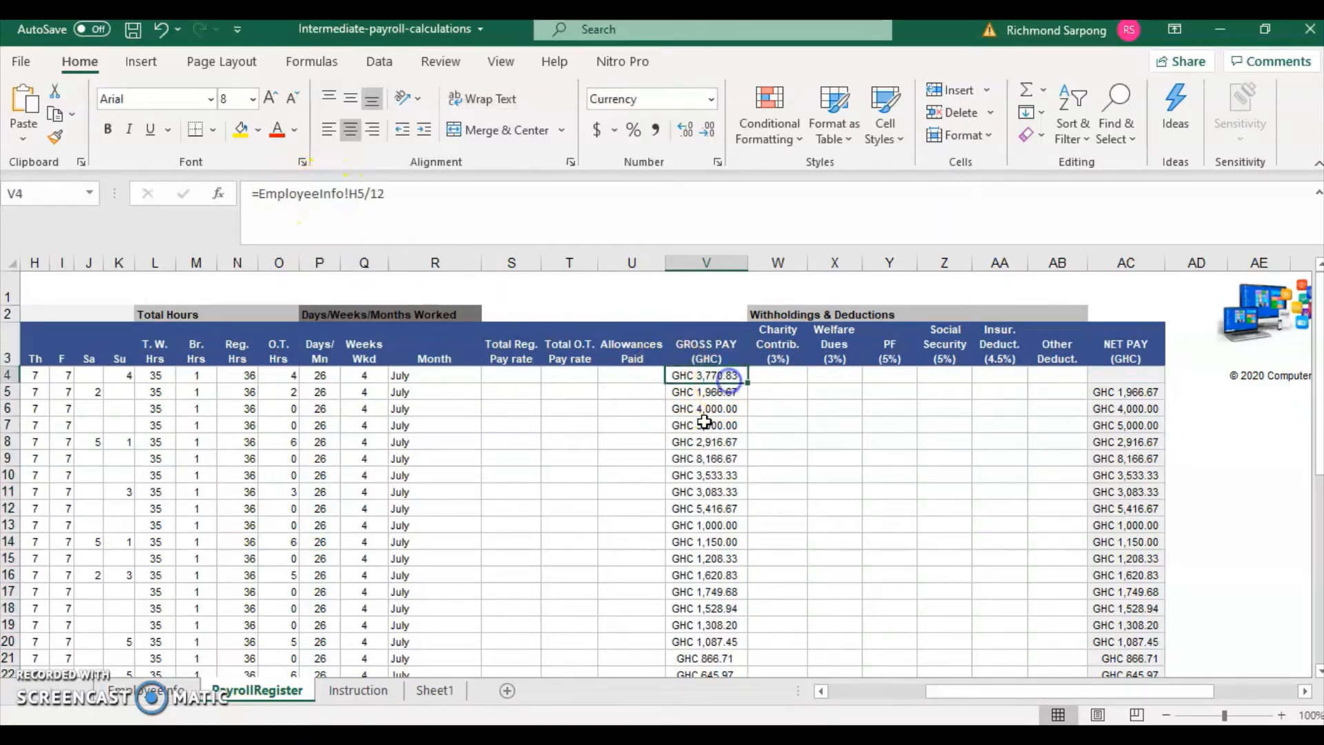
Enter the first employee's allowance in U4 as =IF(EmployeeInfo!H5>35000,1000,500), following the allowance rule on the Instruction sheet.
left_click(630, 372)
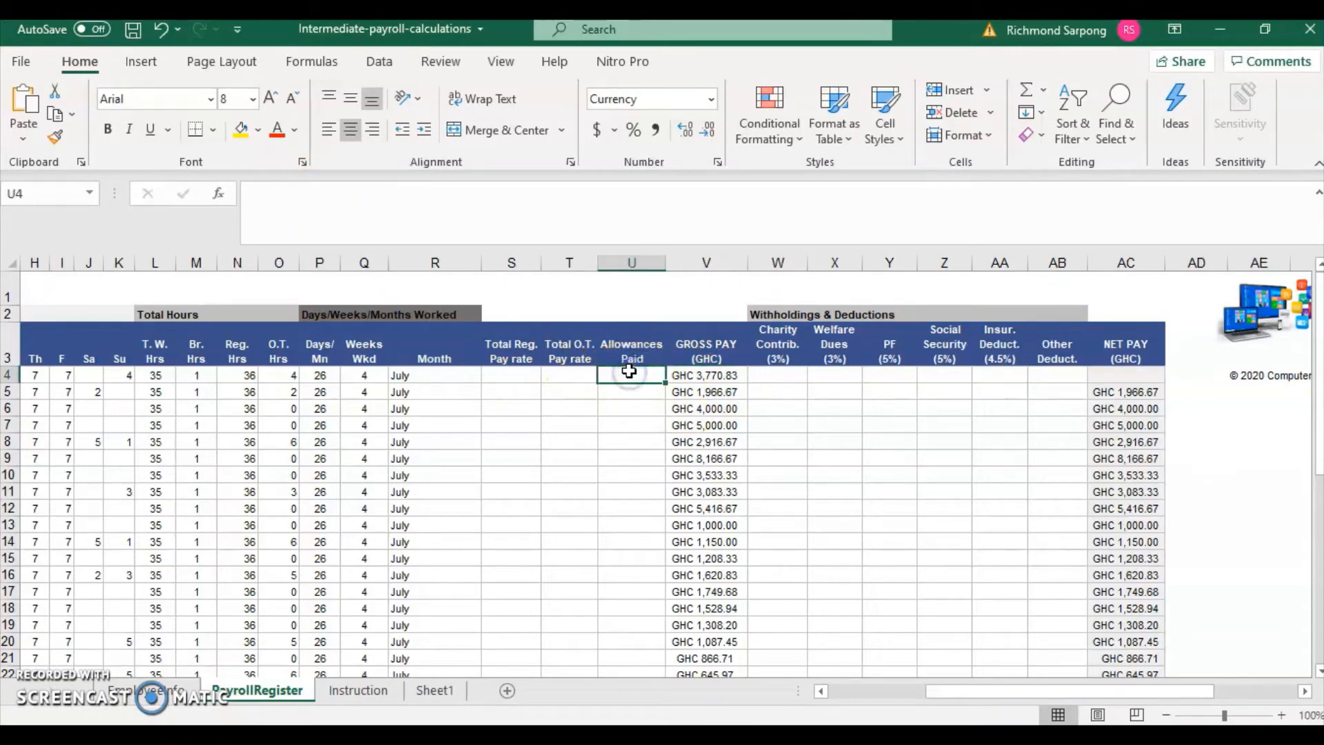
left_click(355, 691)
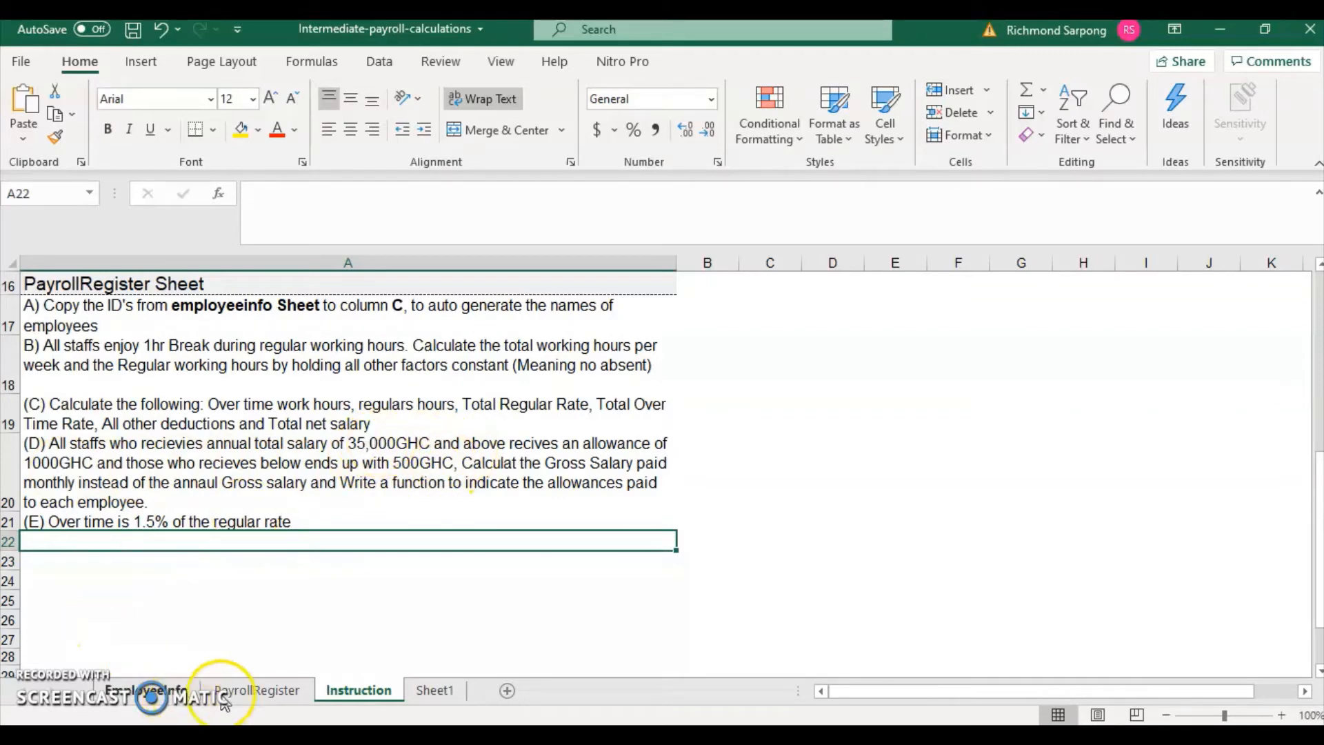
left_click(256, 690)
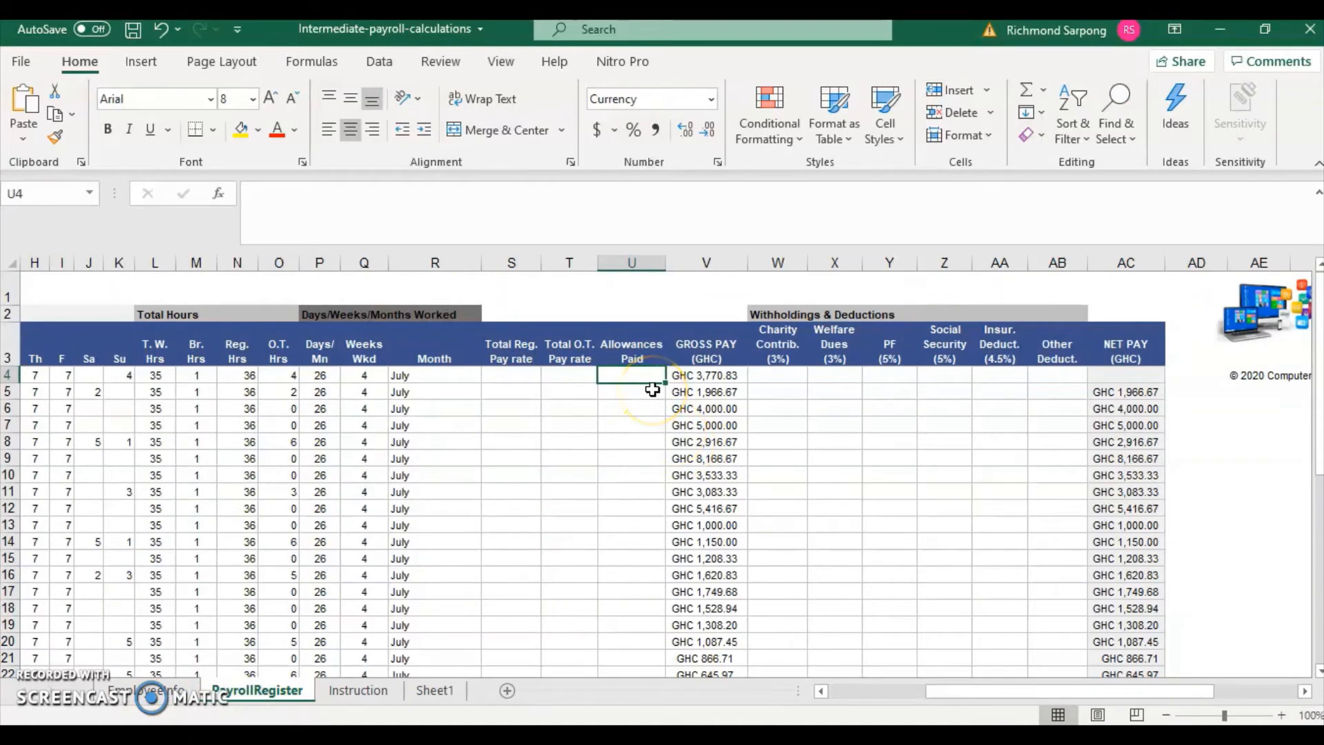
type("=if")
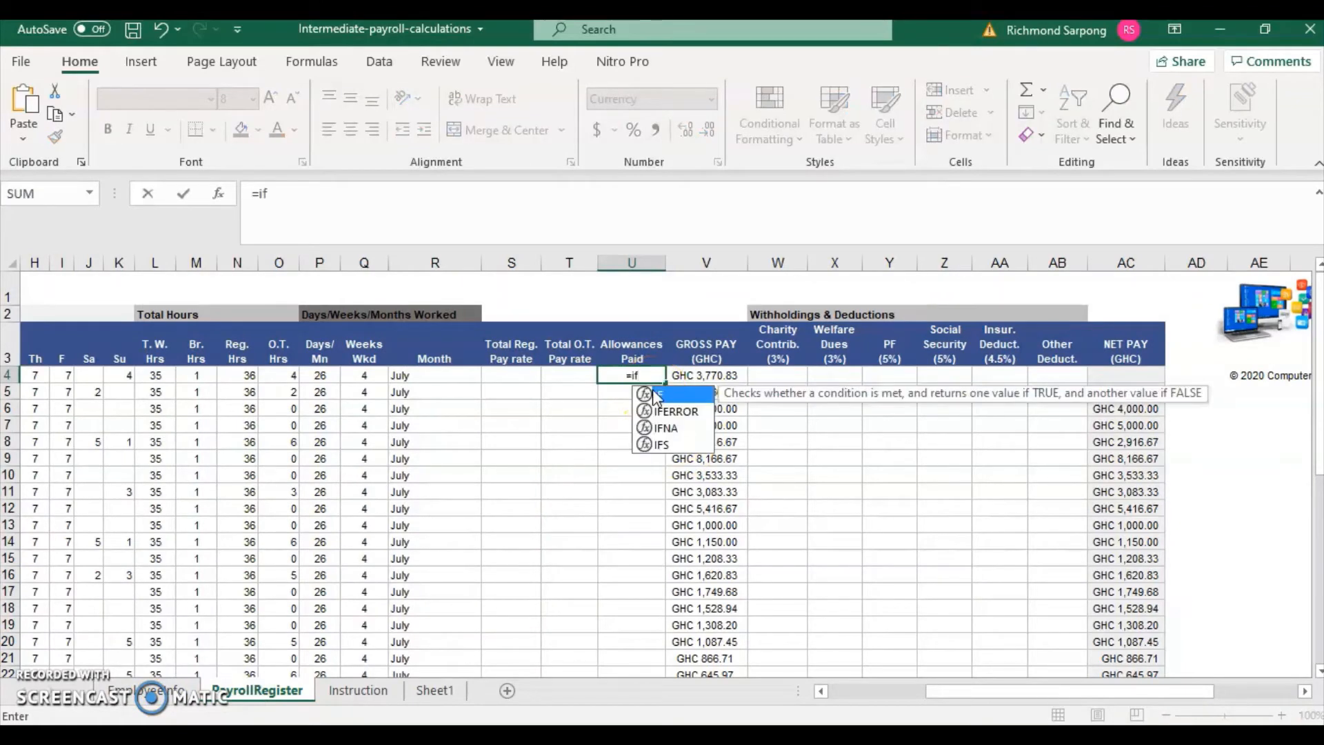
type("(")
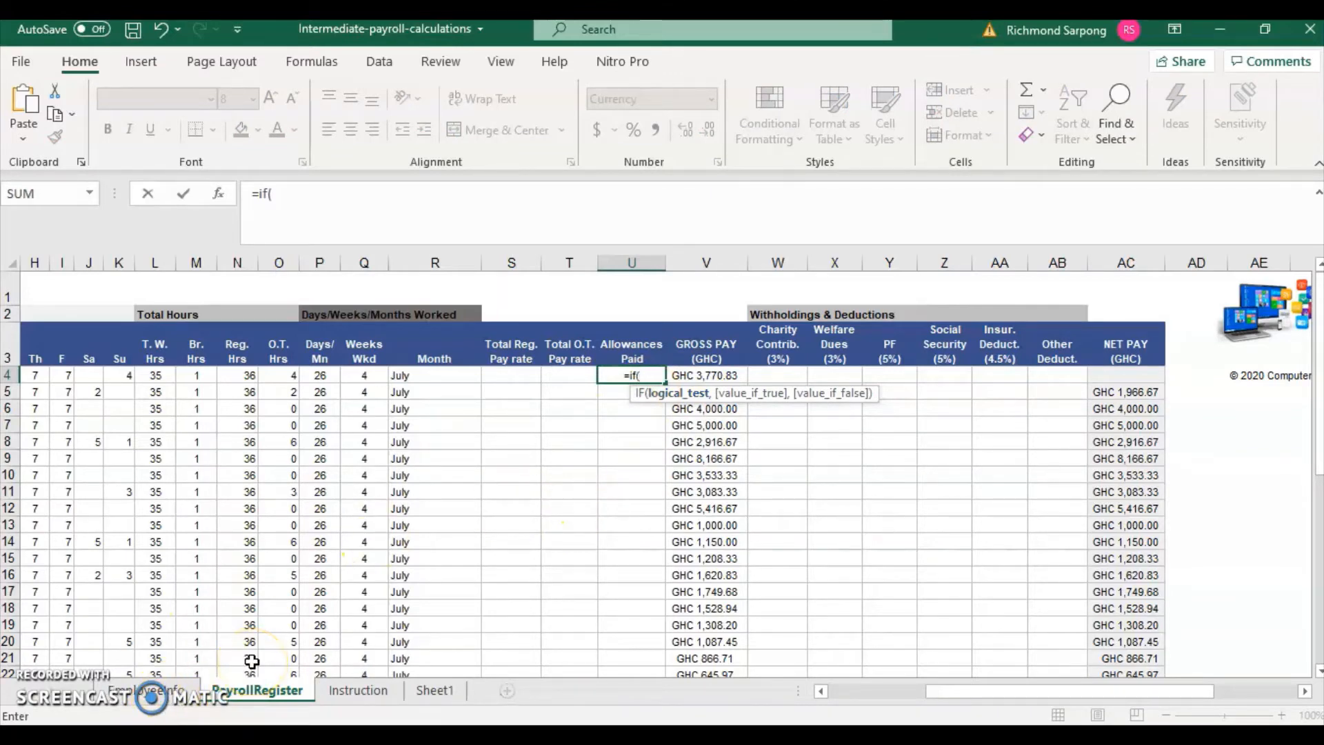
left_click(149, 690)
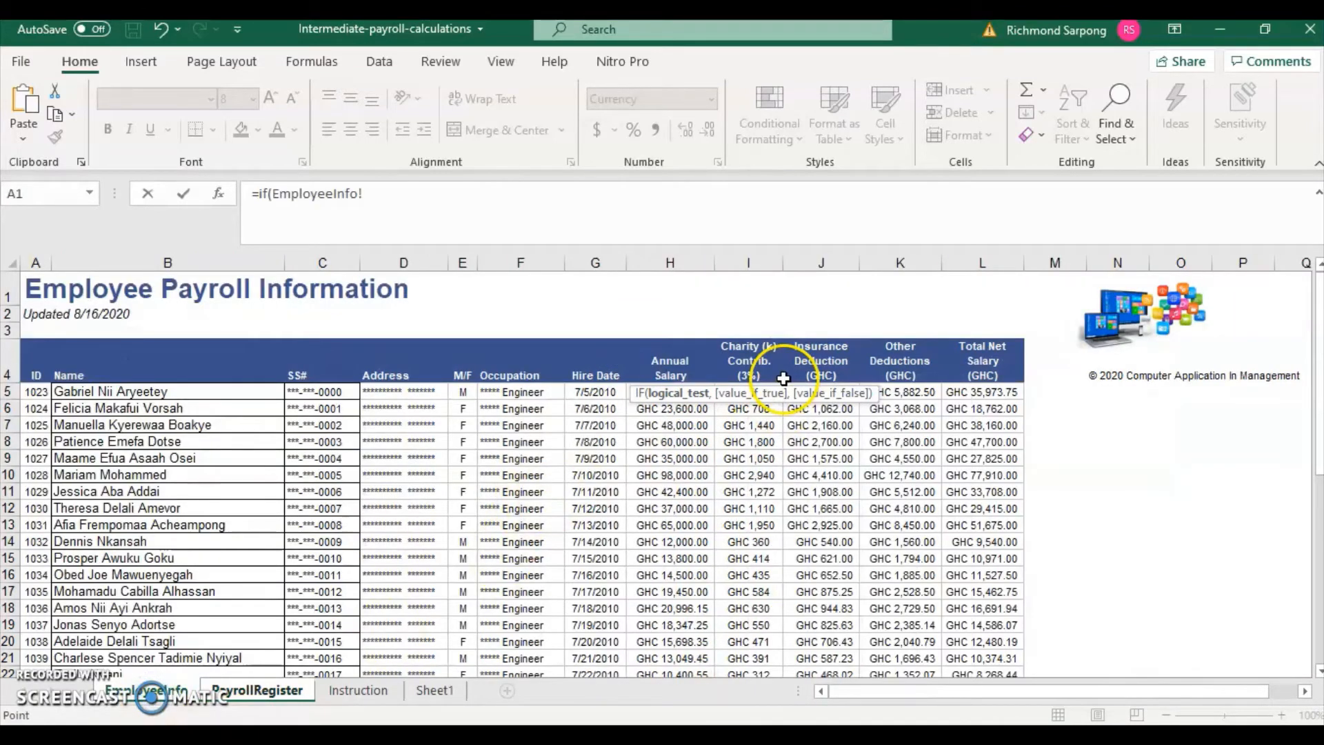
left_click(400, 194)
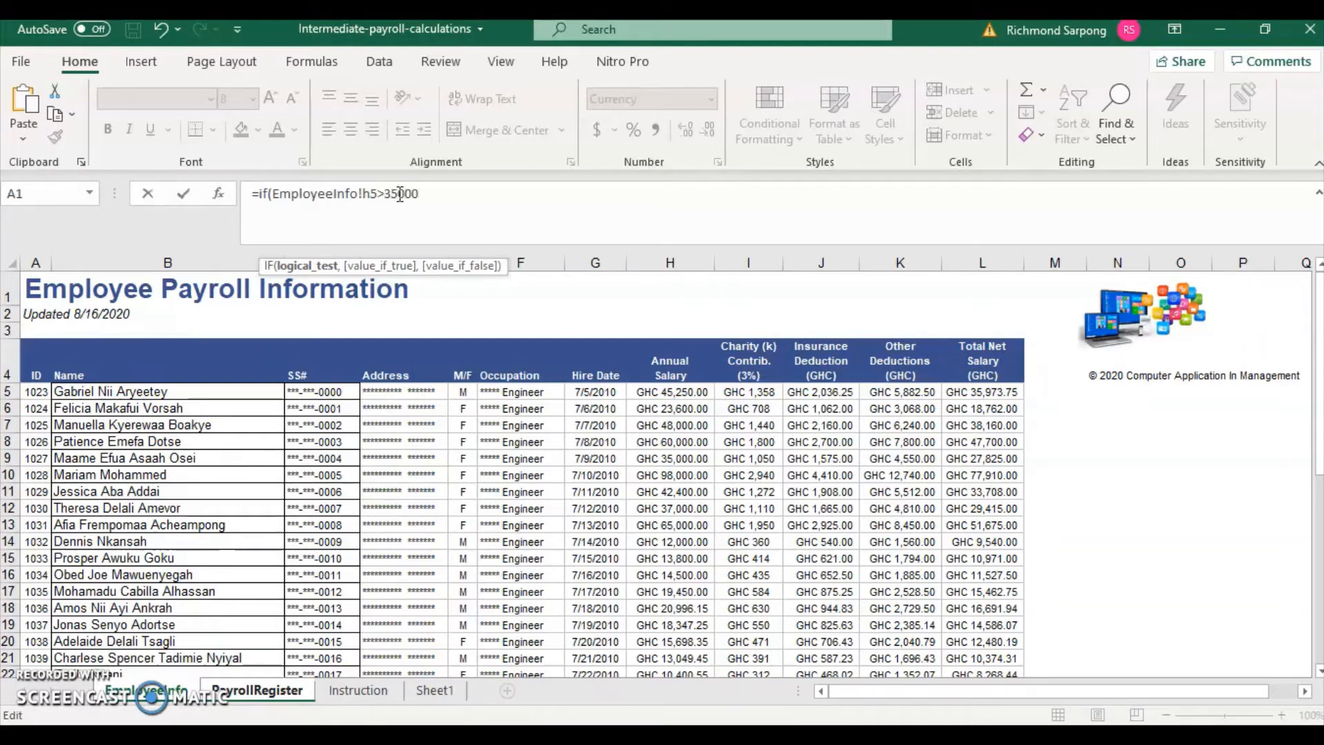
type(",100")
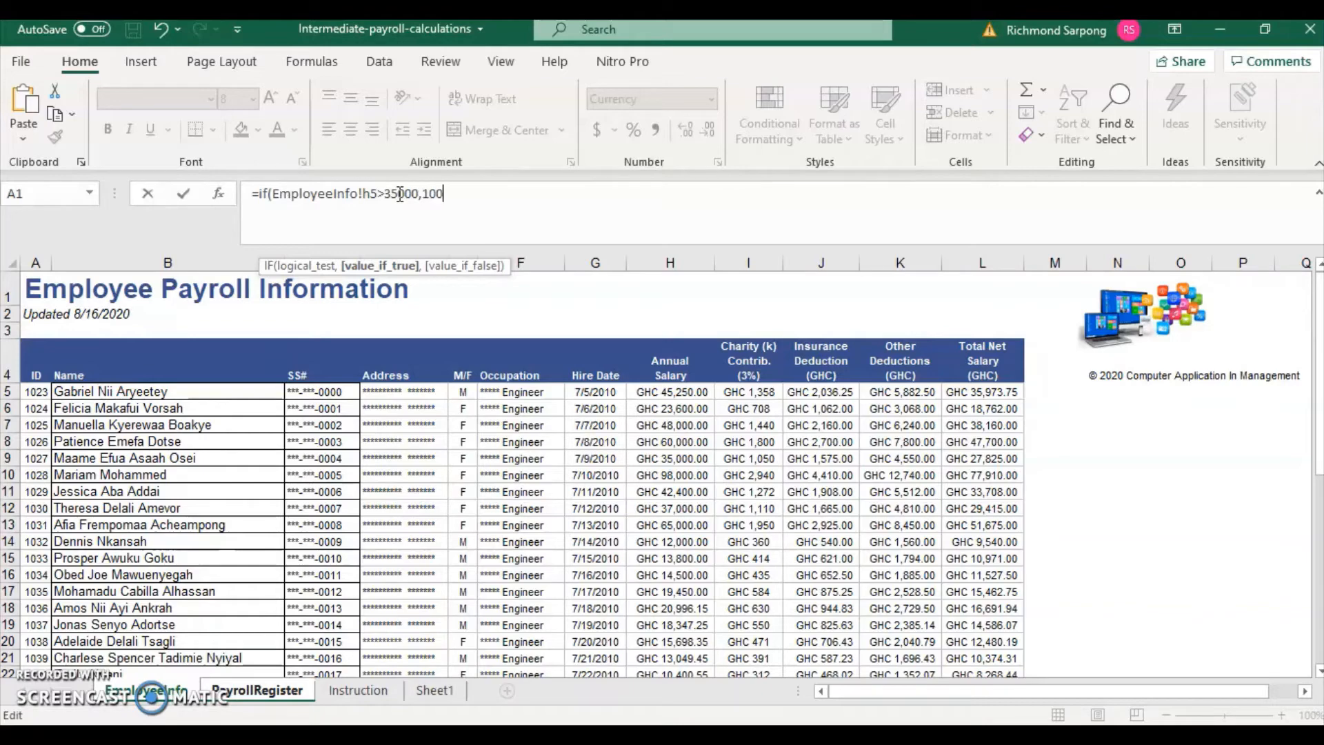
type("0,")
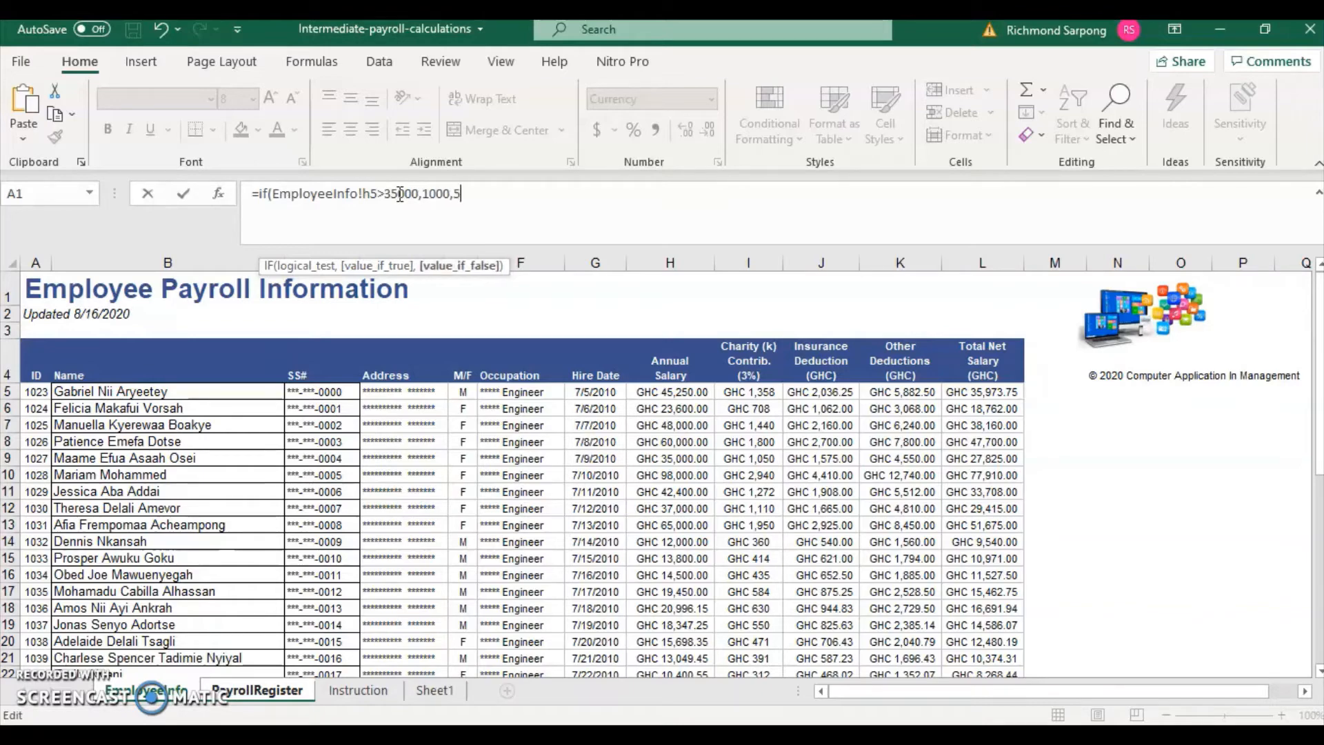
type("500)")
key("Return")
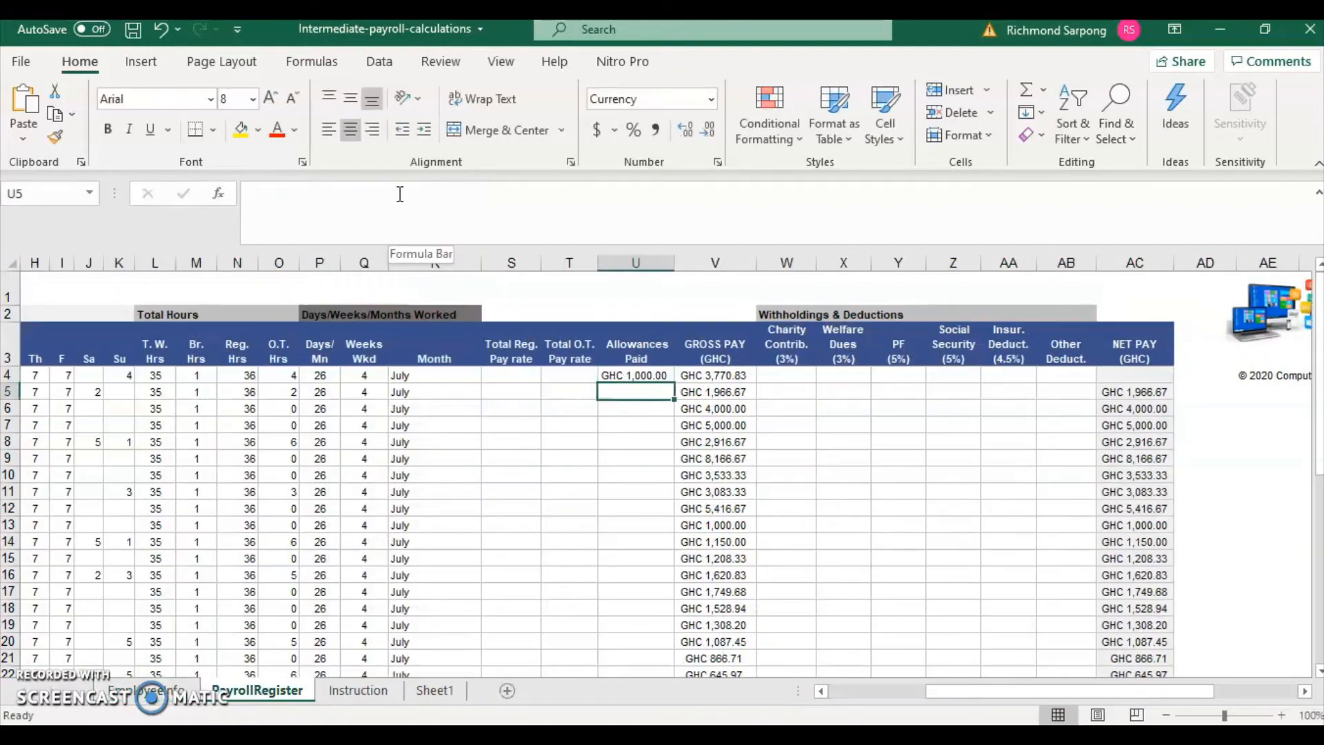
Check the first annual salary on EmployeeInfo and fill the allowance formula from U4 down to U45 on PayrollRegister.
left_click(148, 693)
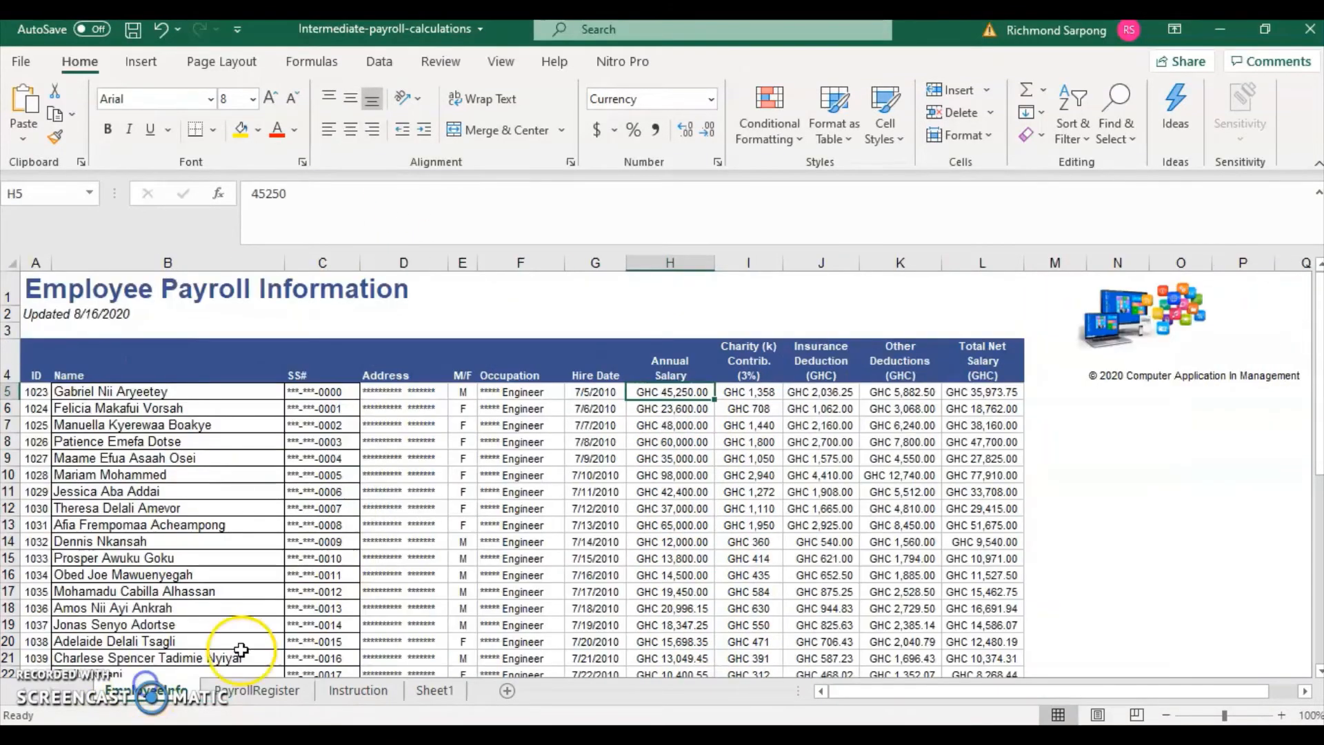
left_click(693, 395)
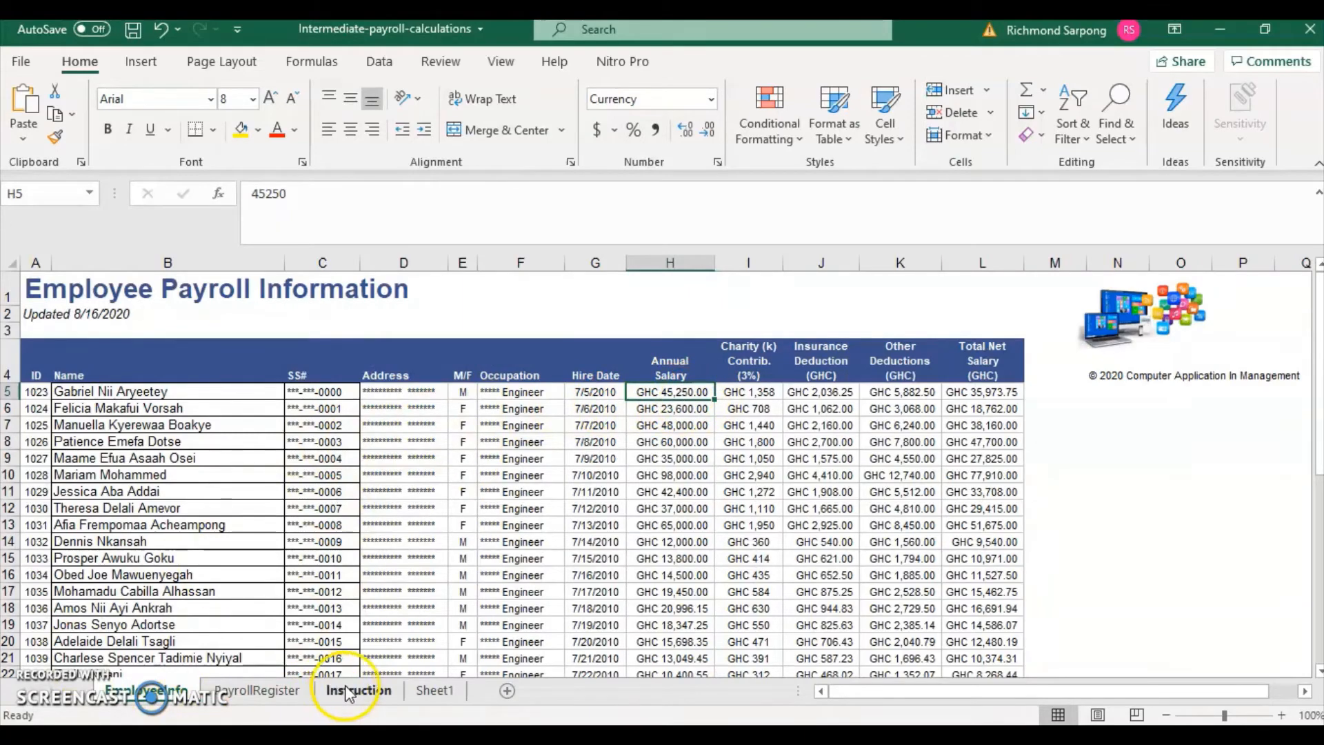
left_click(257, 690)
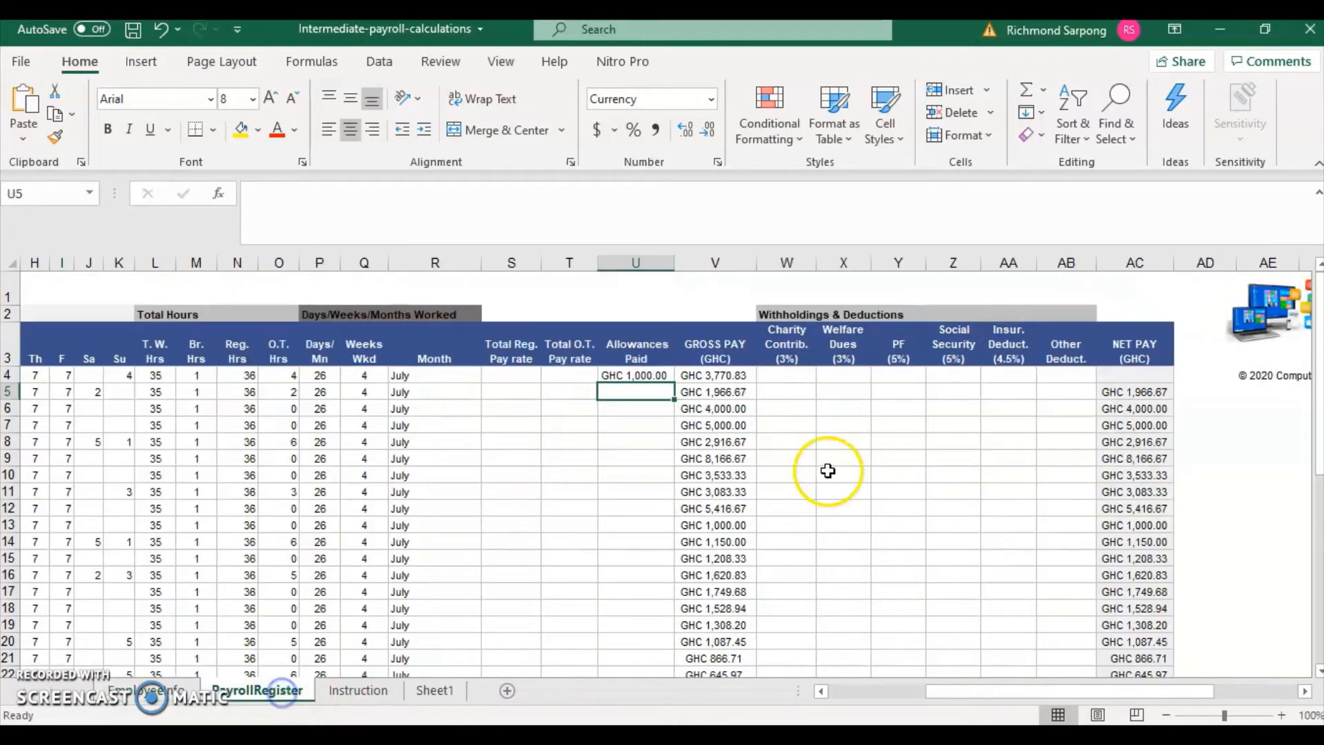
left_click(658, 378)
left_click_drag(675, 385, 664, 641)
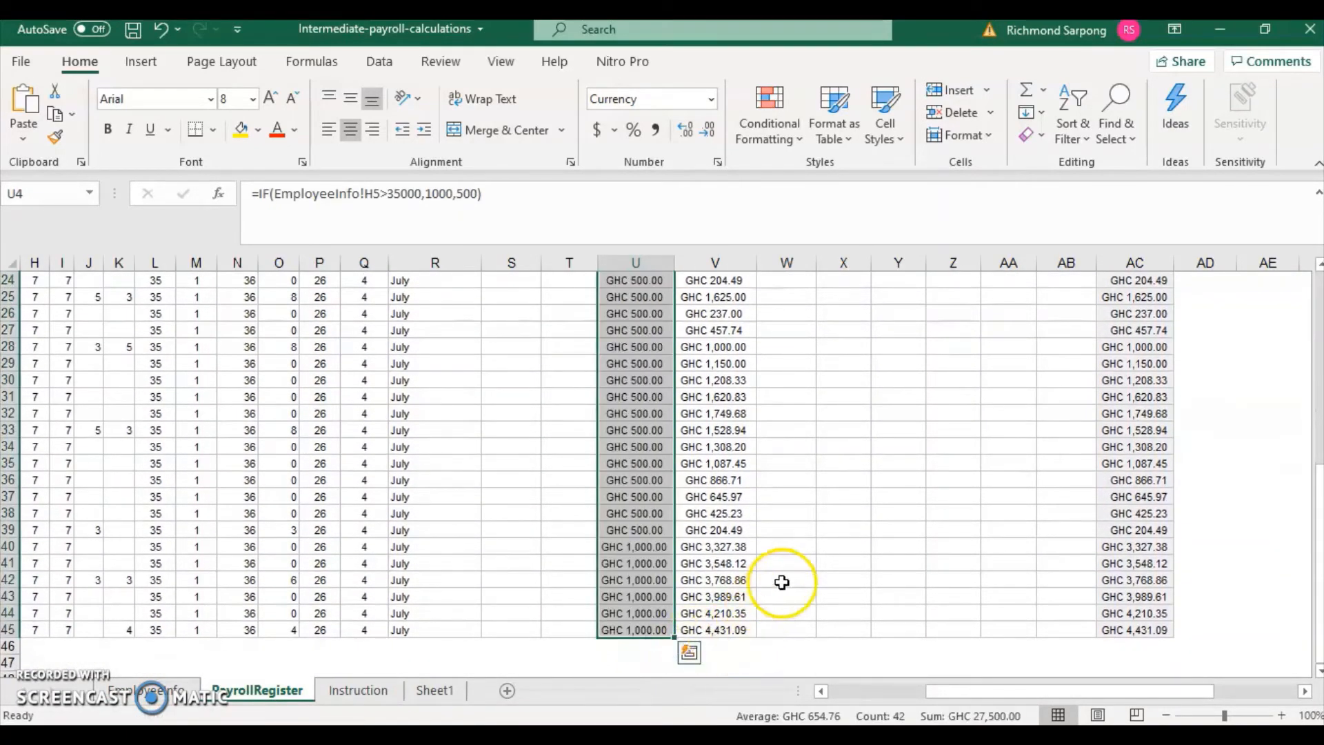
scroll(776, 582, "up", 8)
scroll(924, 582, "down", 6)
scroll(1081, 565, "down", 2)
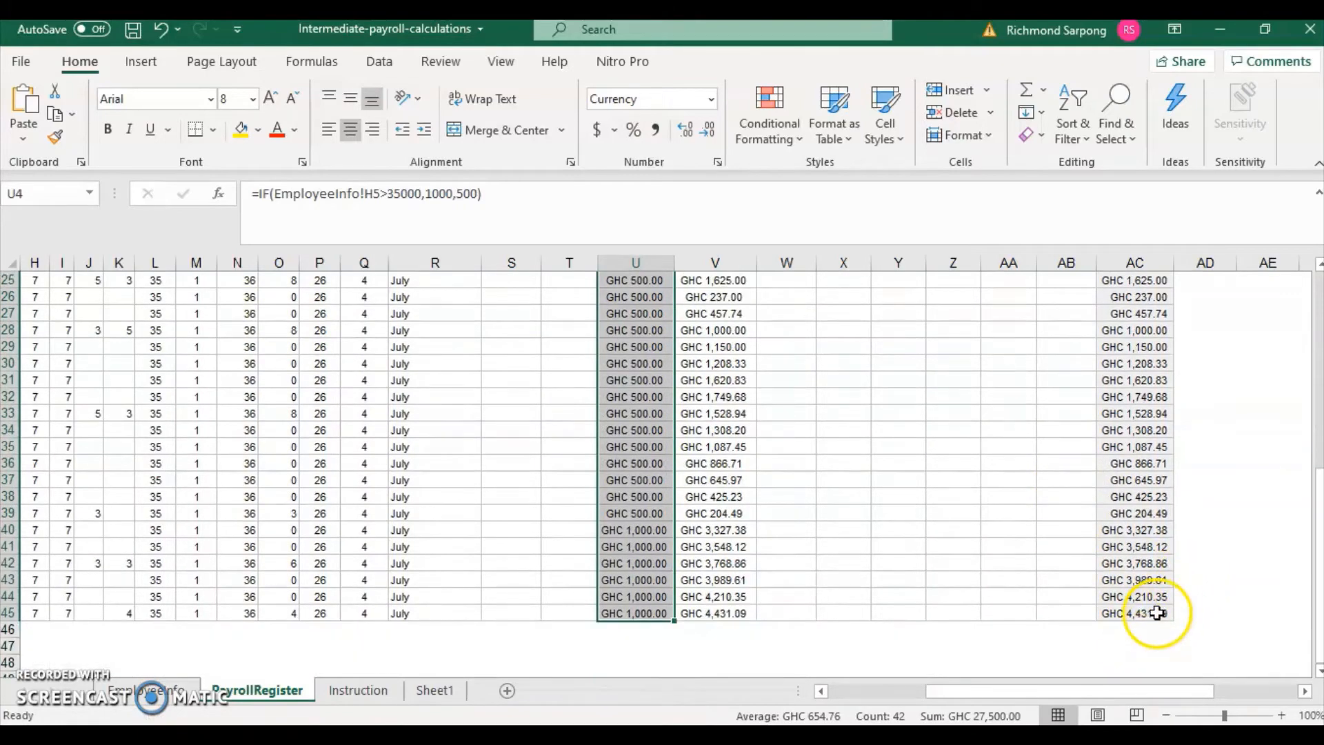
Format the range U4:AC45, from allowances to net pay, as GHC currency with 0 decimal places.
left_click_drag(1165, 612, 643, 375)
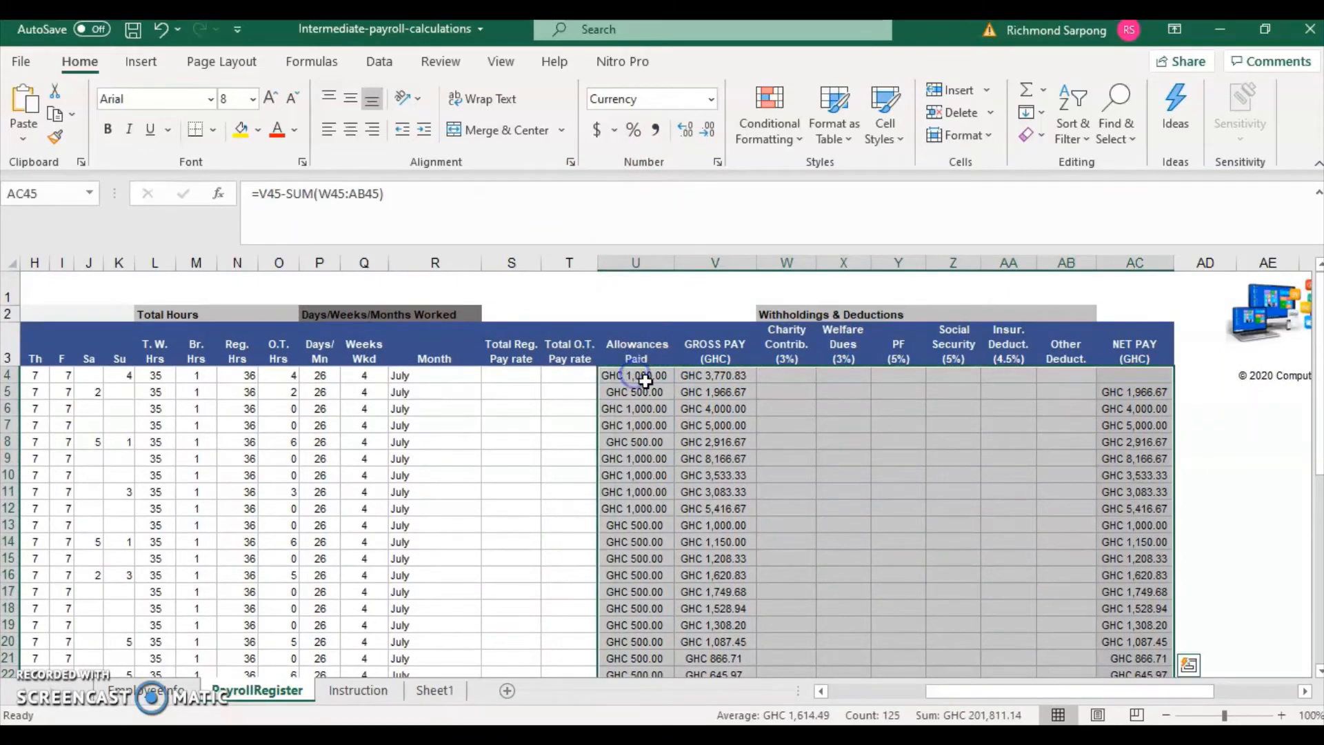
right_click(644, 379)
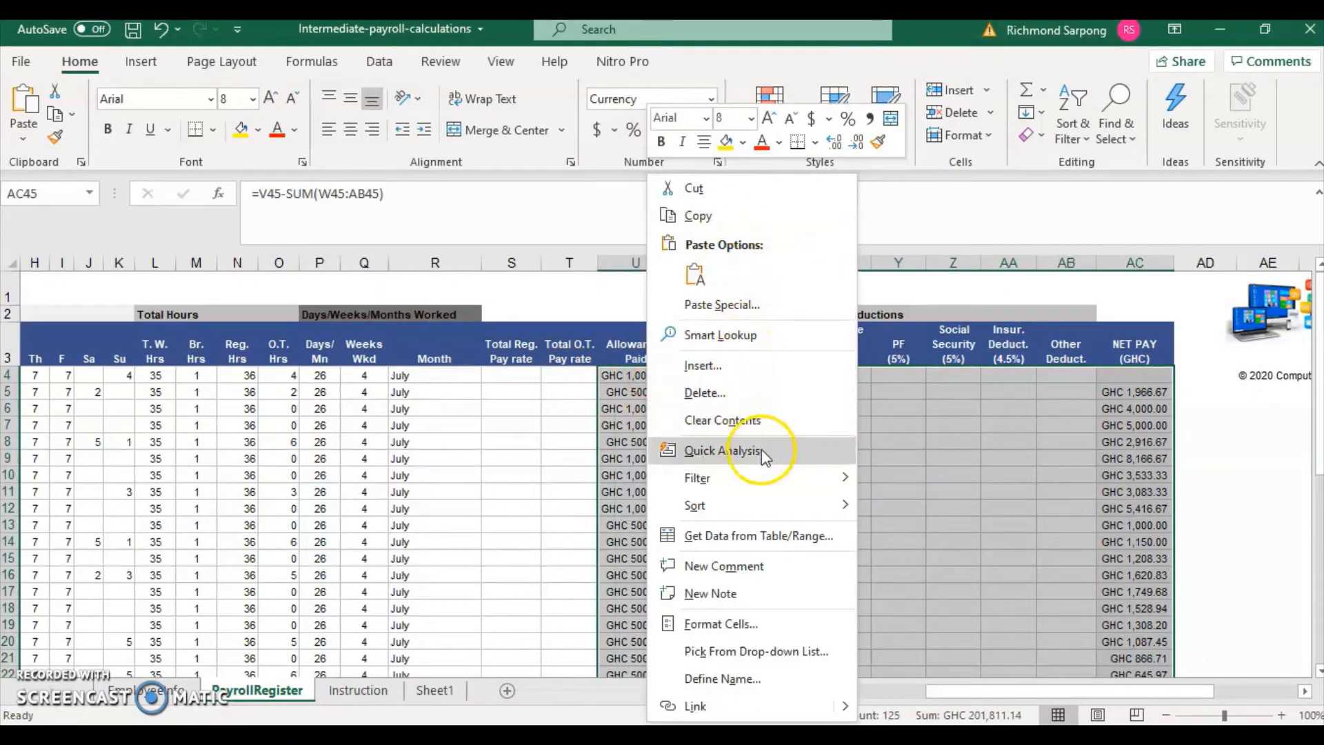
left_click(759, 624)
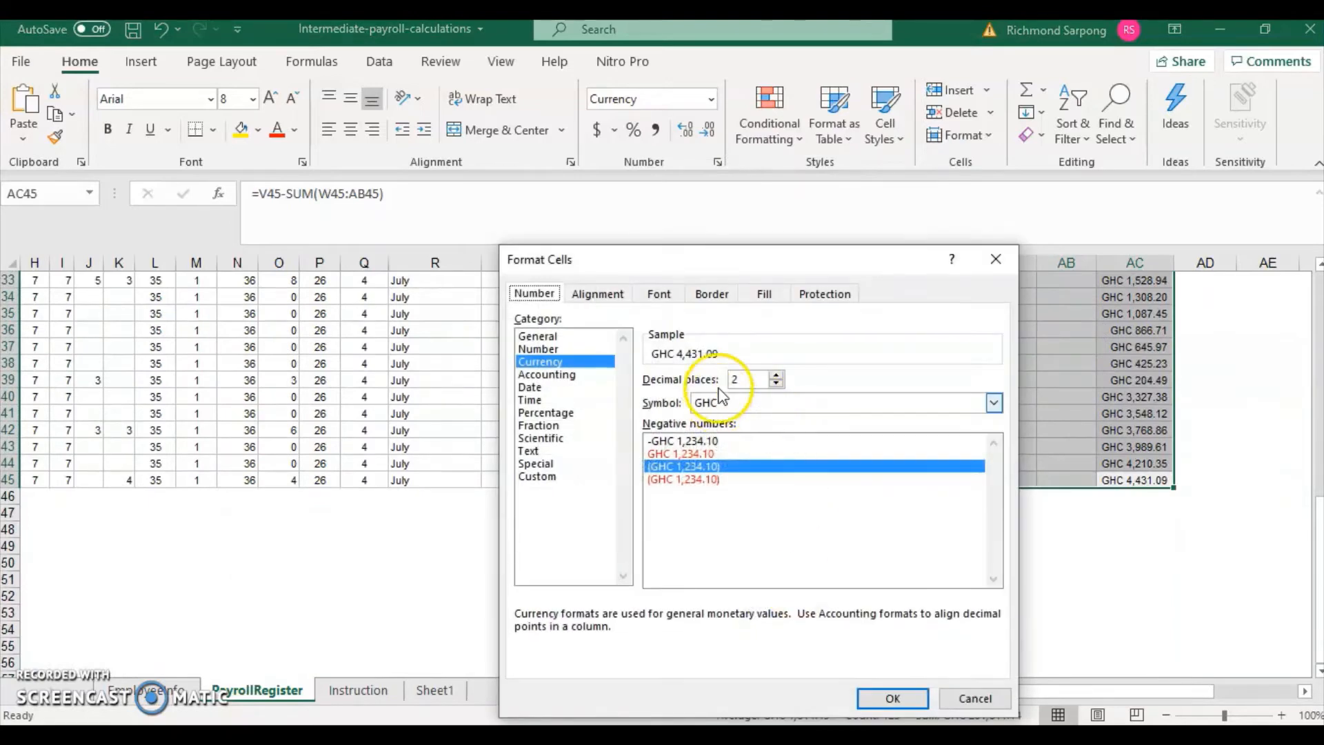
left_click(778, 375)
left_click(778, 382)
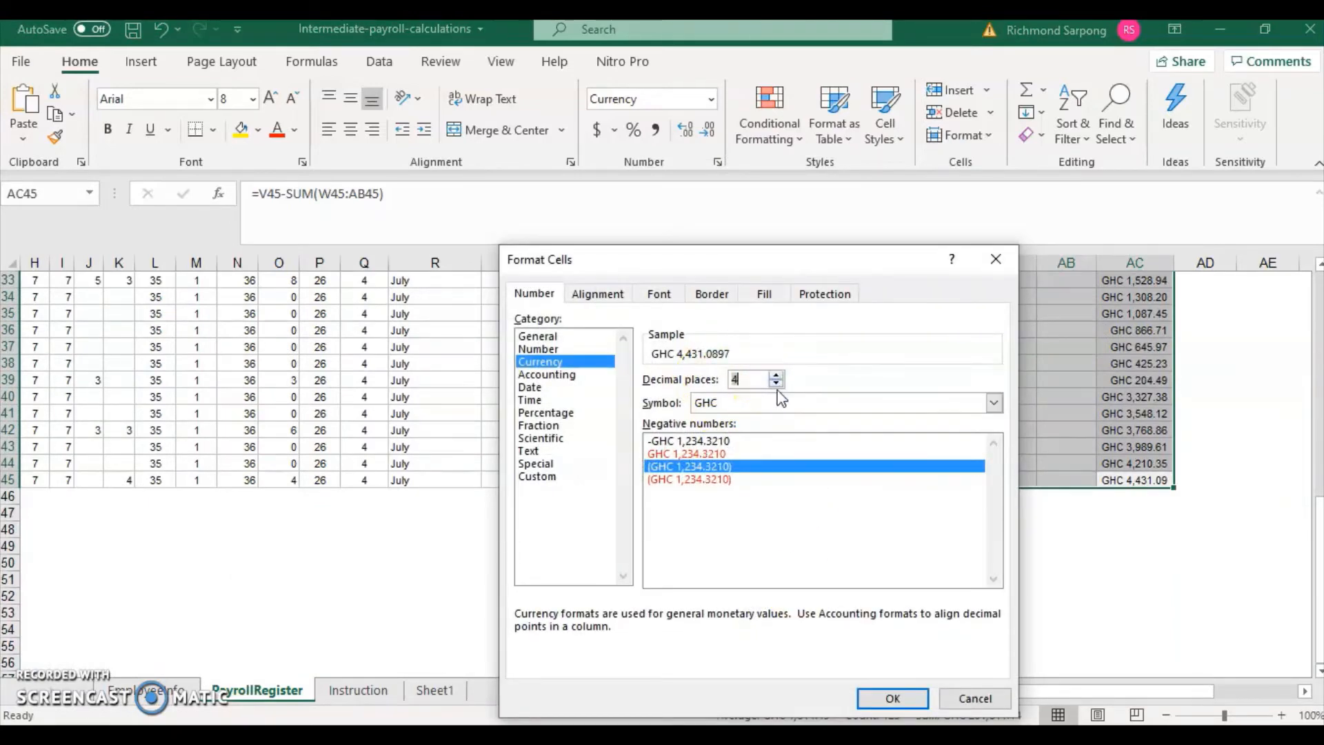
left_click(778, 385)
left_click(778, 385)
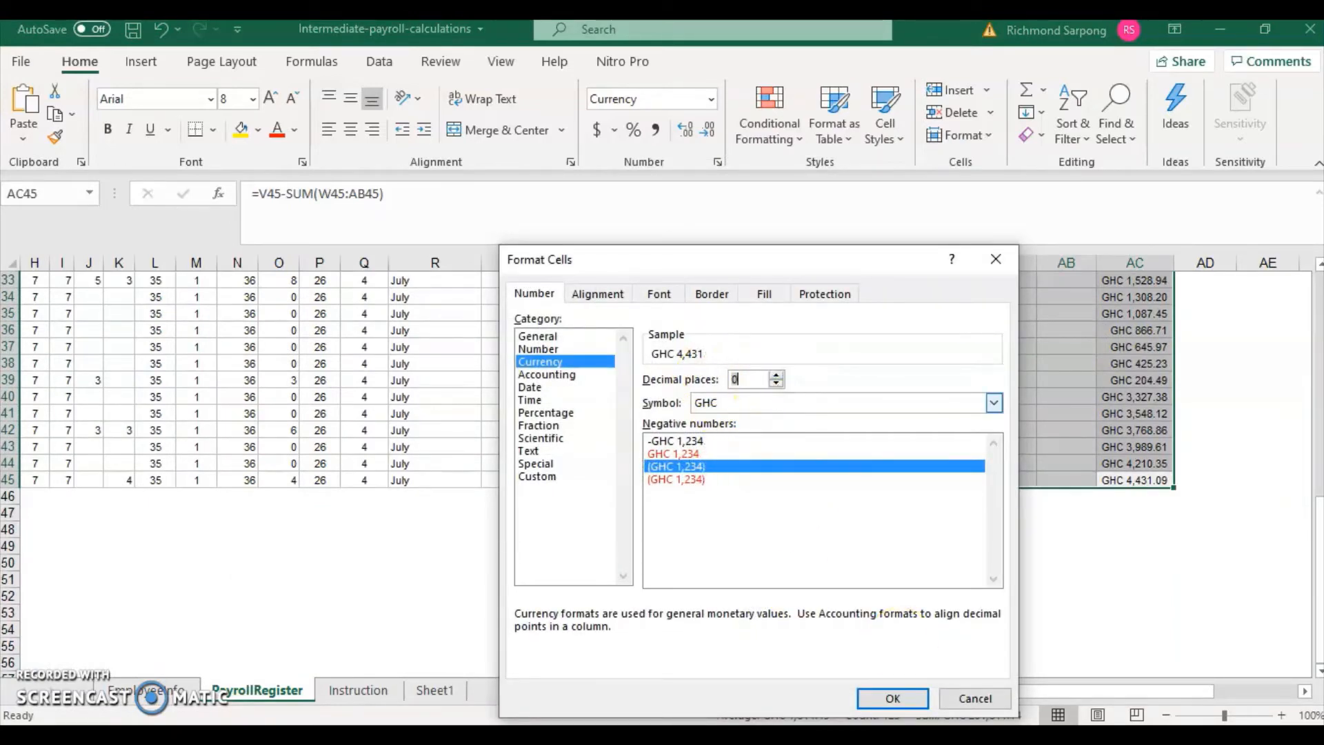
left_click(892, 698)
scroll(1061, 510, "up", 11)
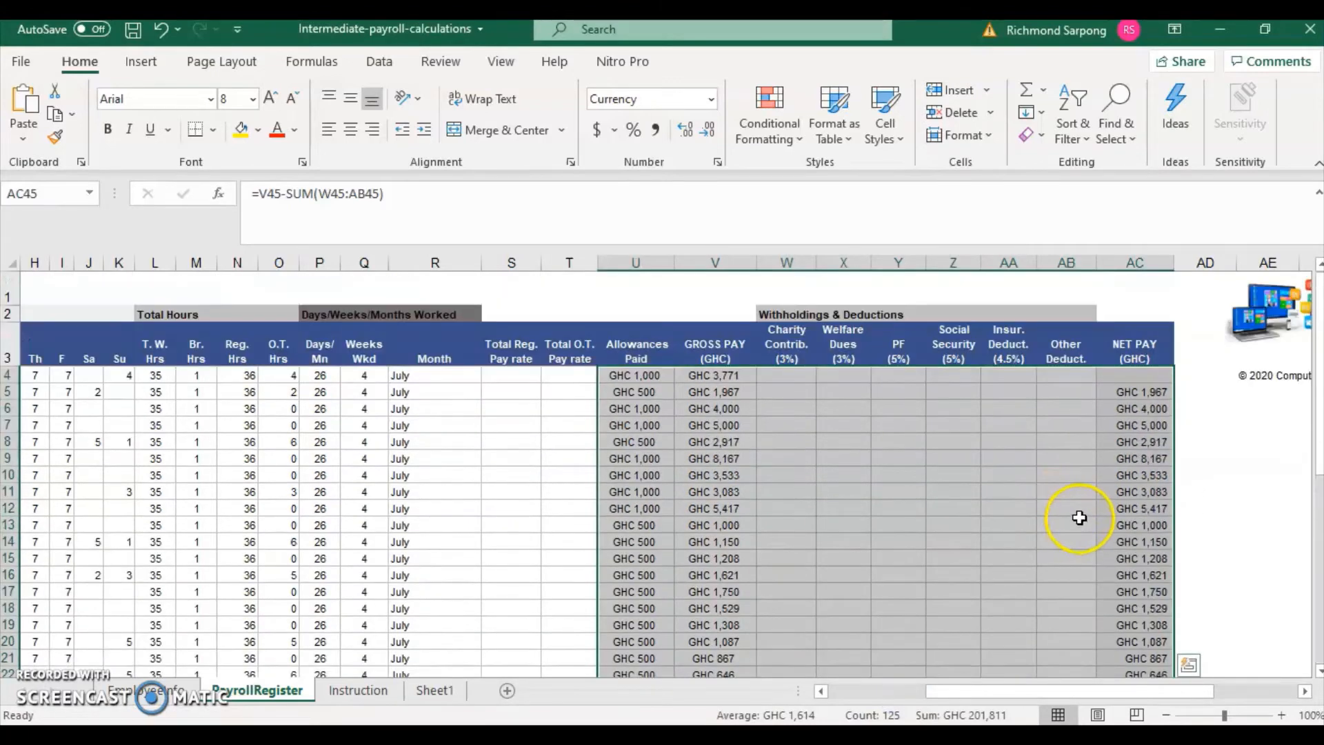
Clear the existing formulas from the NET PAY column, starting at AC4 and continuing down the employee rows.
left_click(1137, 457)
left_click(1141, 393)
left_click_drag(1141, 393, 1156, 630)
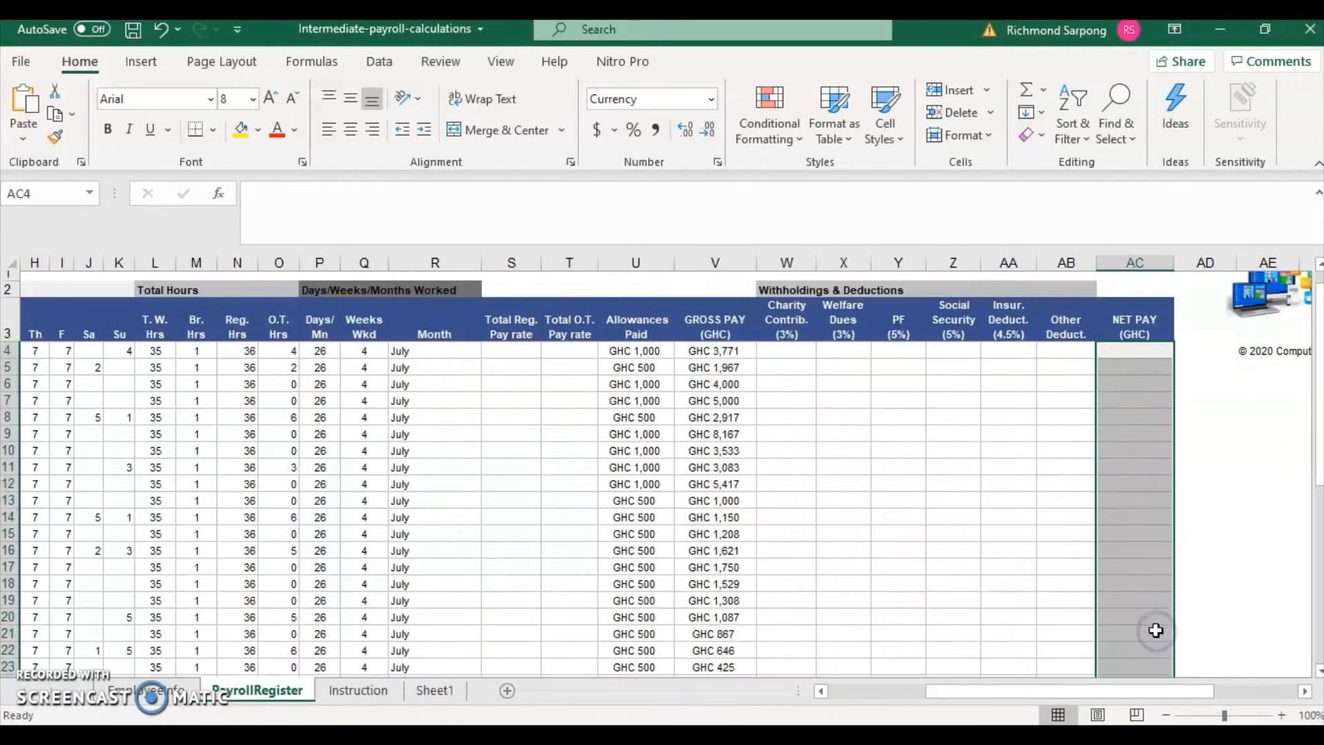
left_click(897, 517)
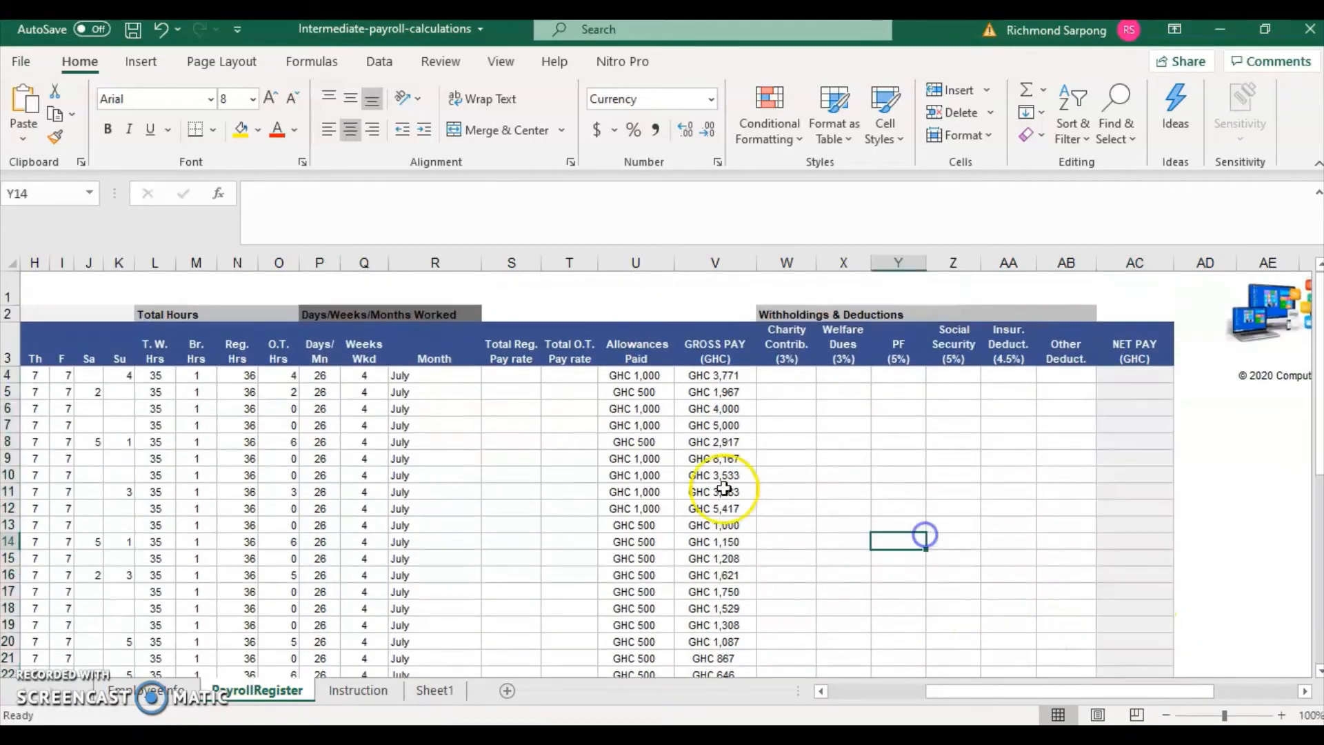
Review the allowances and gross pay columns down the register and inspect the gross pay formula in V4.
scroll(662, 441, "down", 3)
scroll(653, 433, "up", 3)
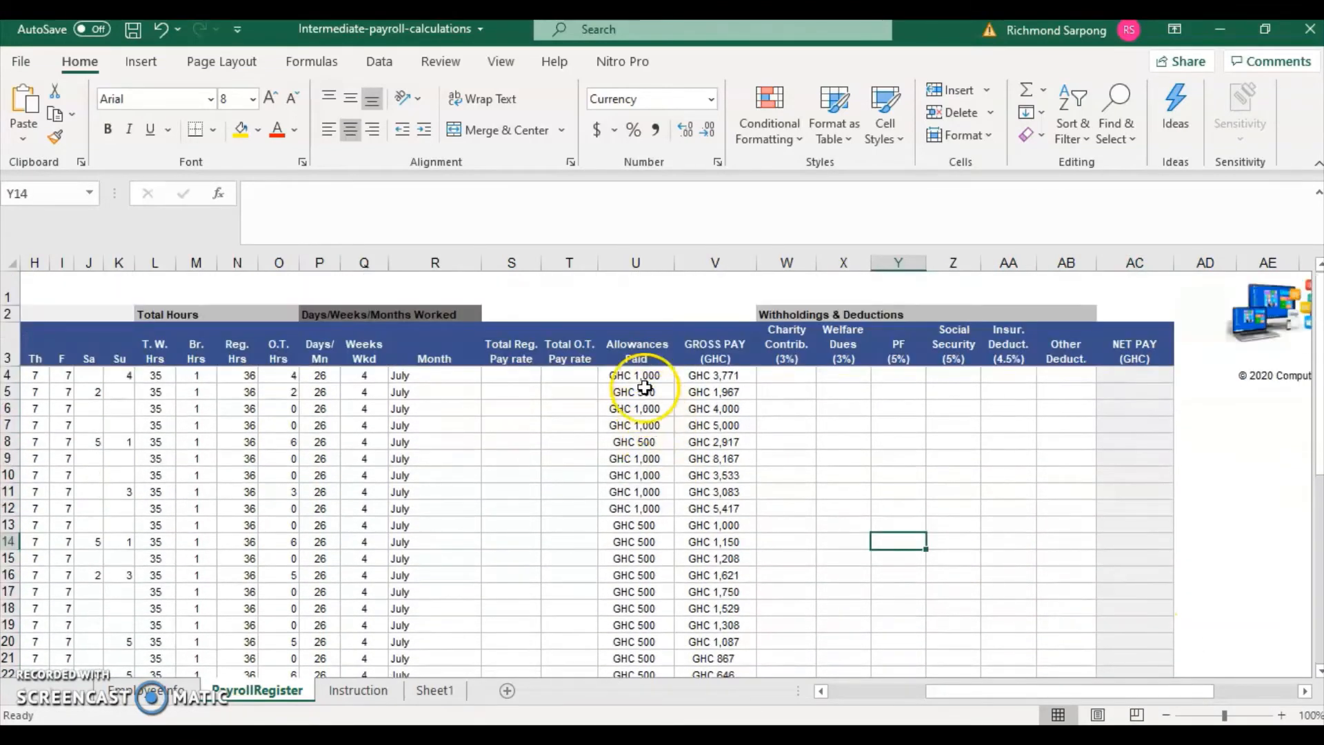
scroll(655, 436, "down", 2)
scroll(644, 455, "down", 7)
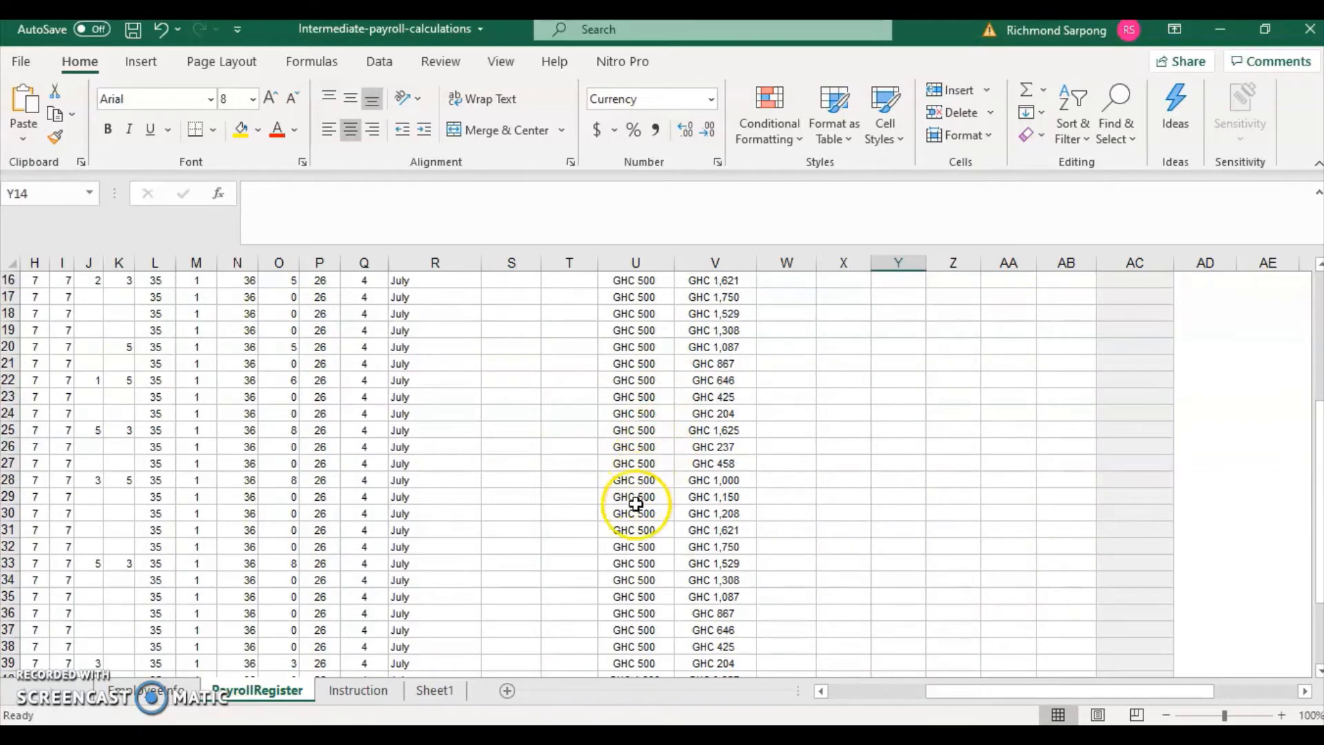
scroll(682, 582, "up", 7)
scroll(683, 580, "up", 2)
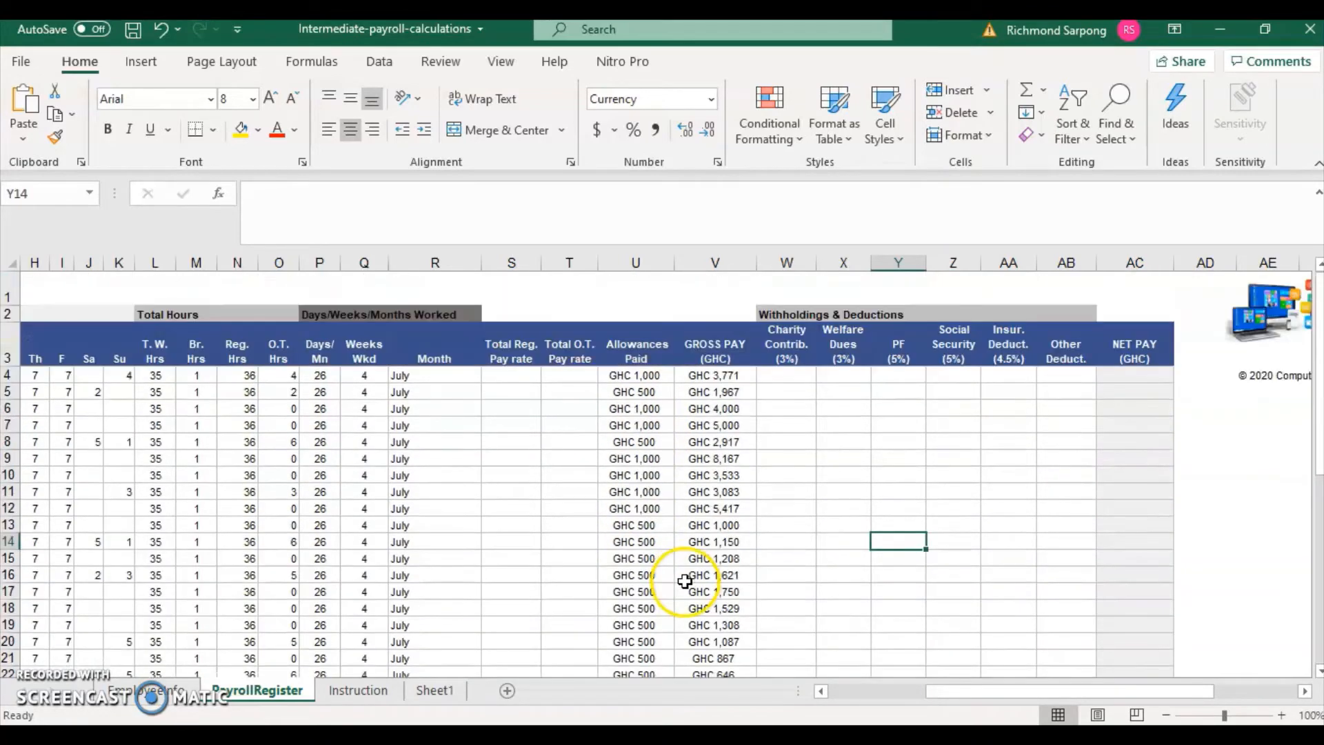
left_click(746, 375)
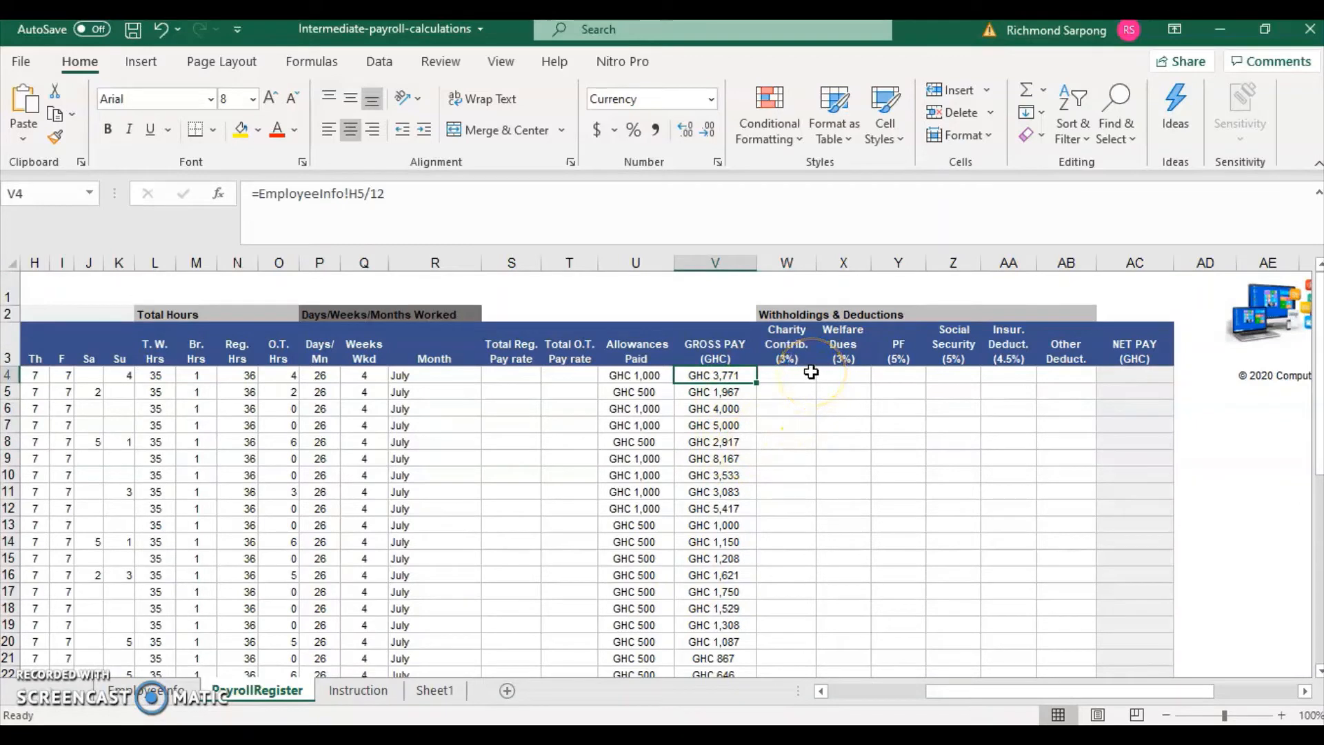
Calculate the first employee's total regular pay rate in S4 with the formula =V4/26/36.
left_click(519, 373)
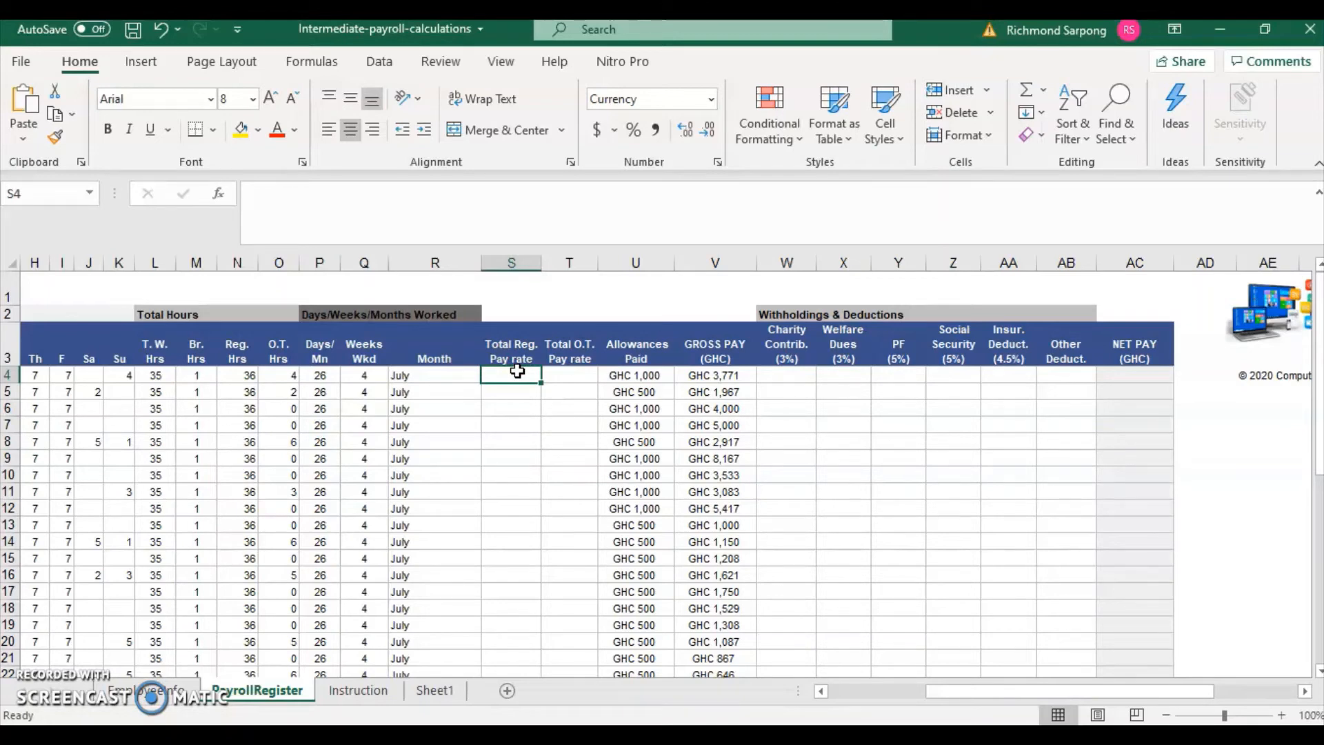
type("=")
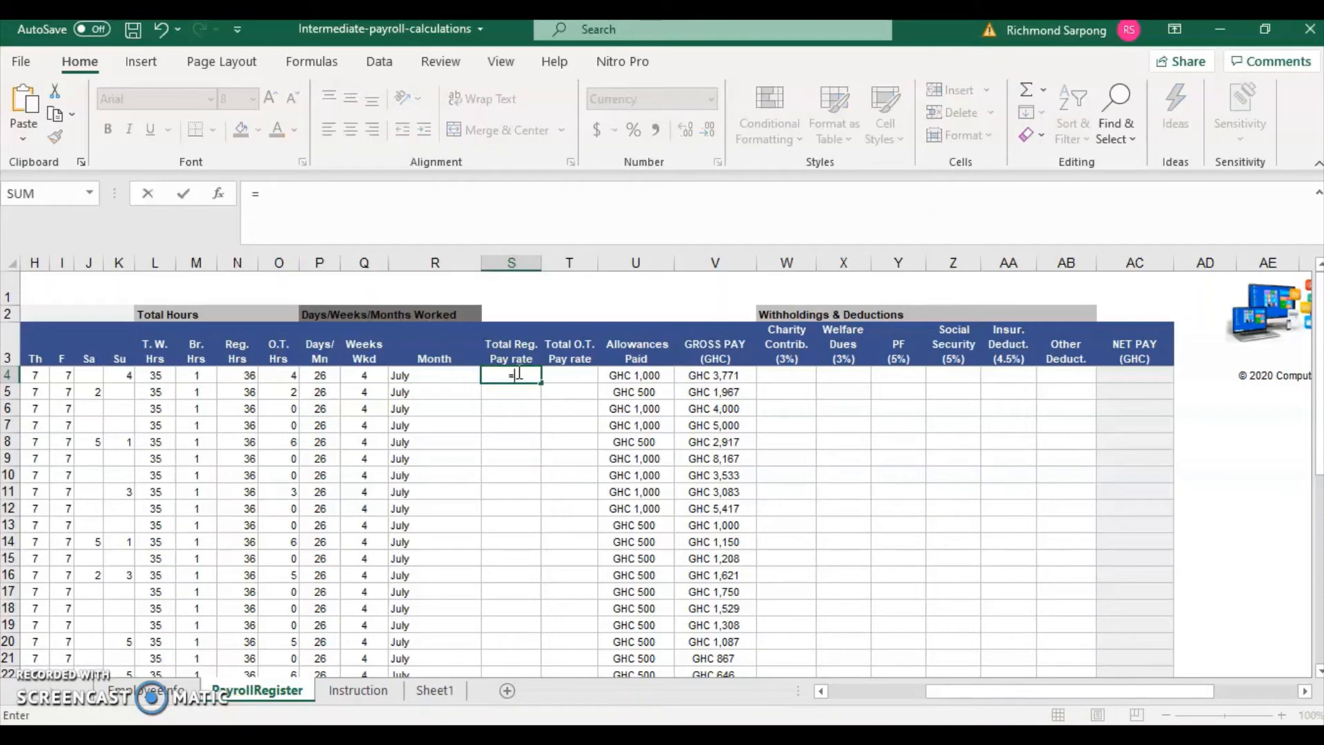
type("v")
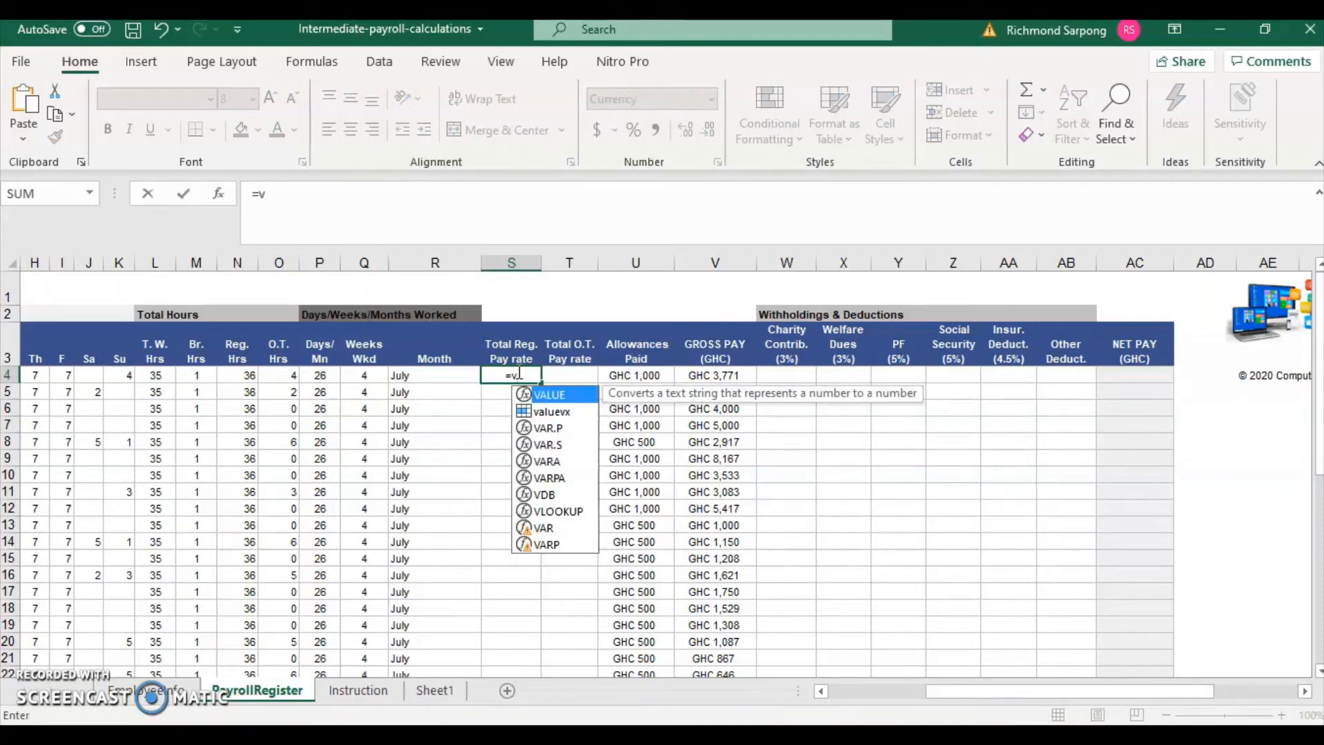
key("BackSpace")
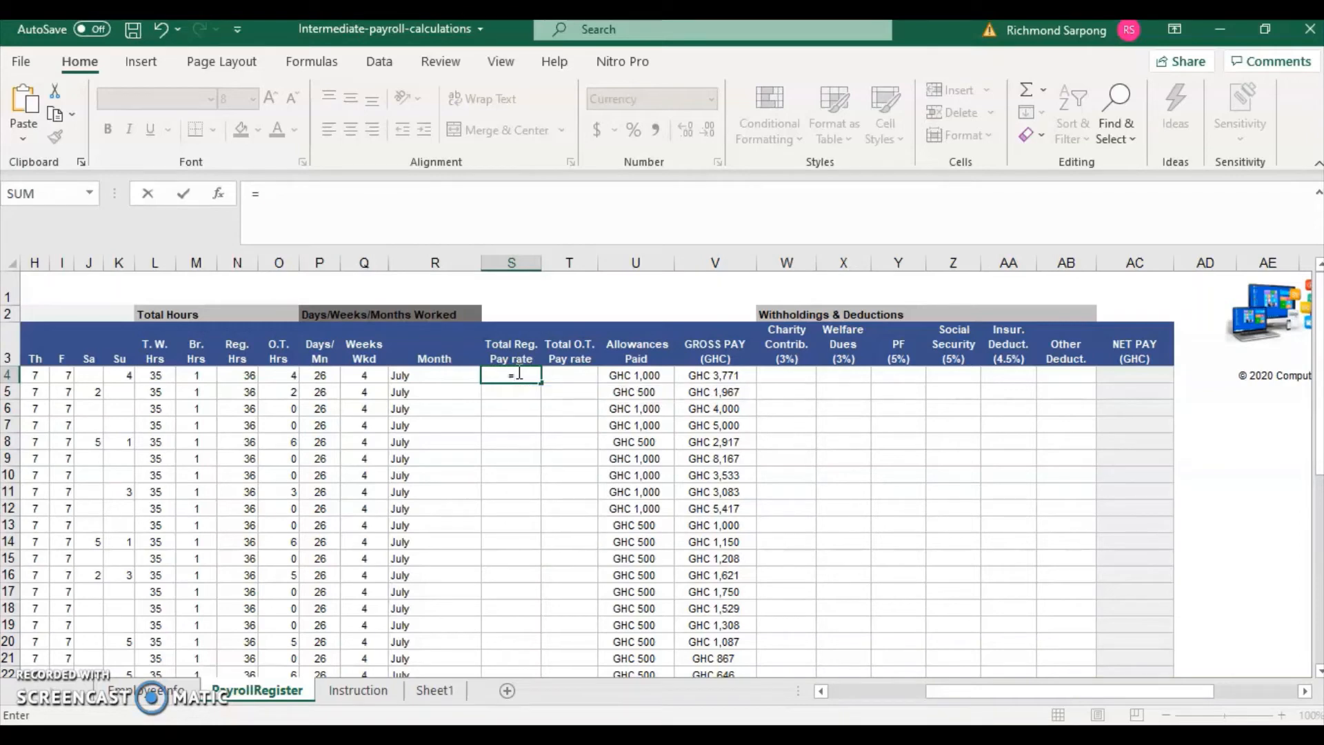
type("v")
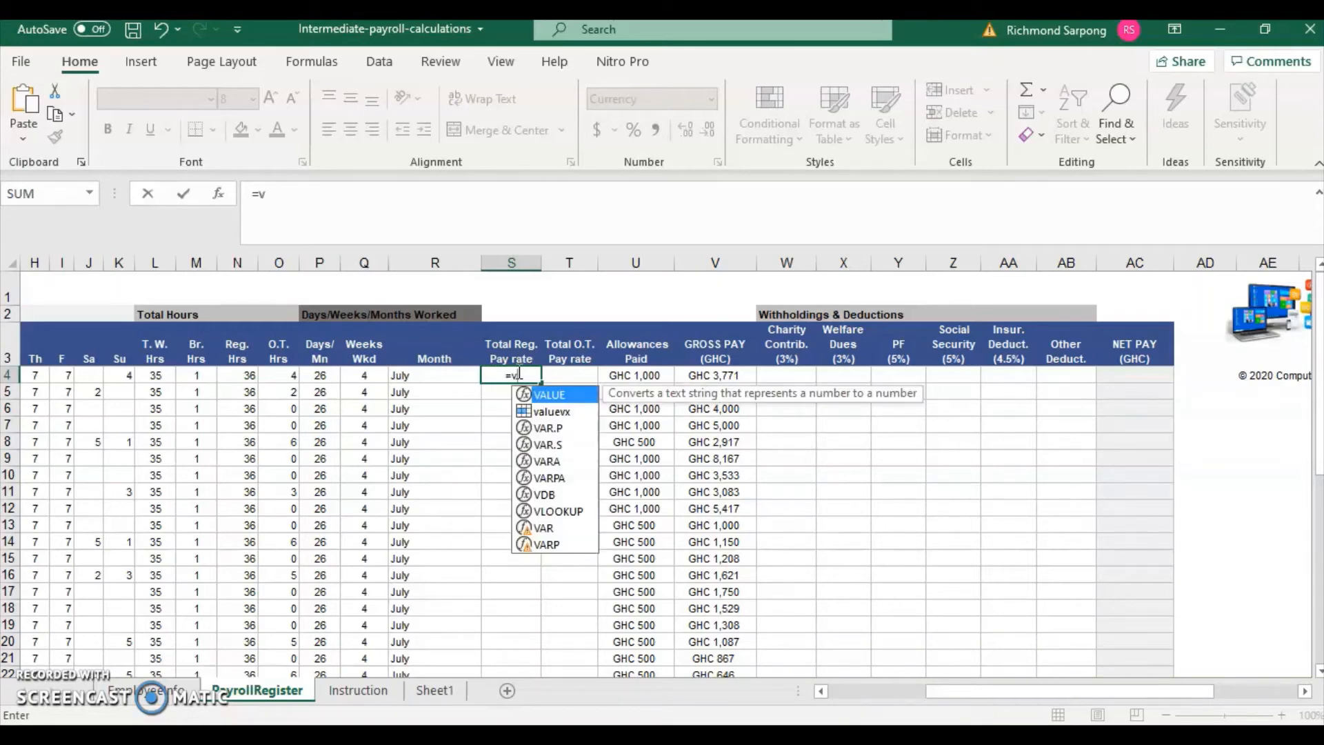
type("4/26/36")
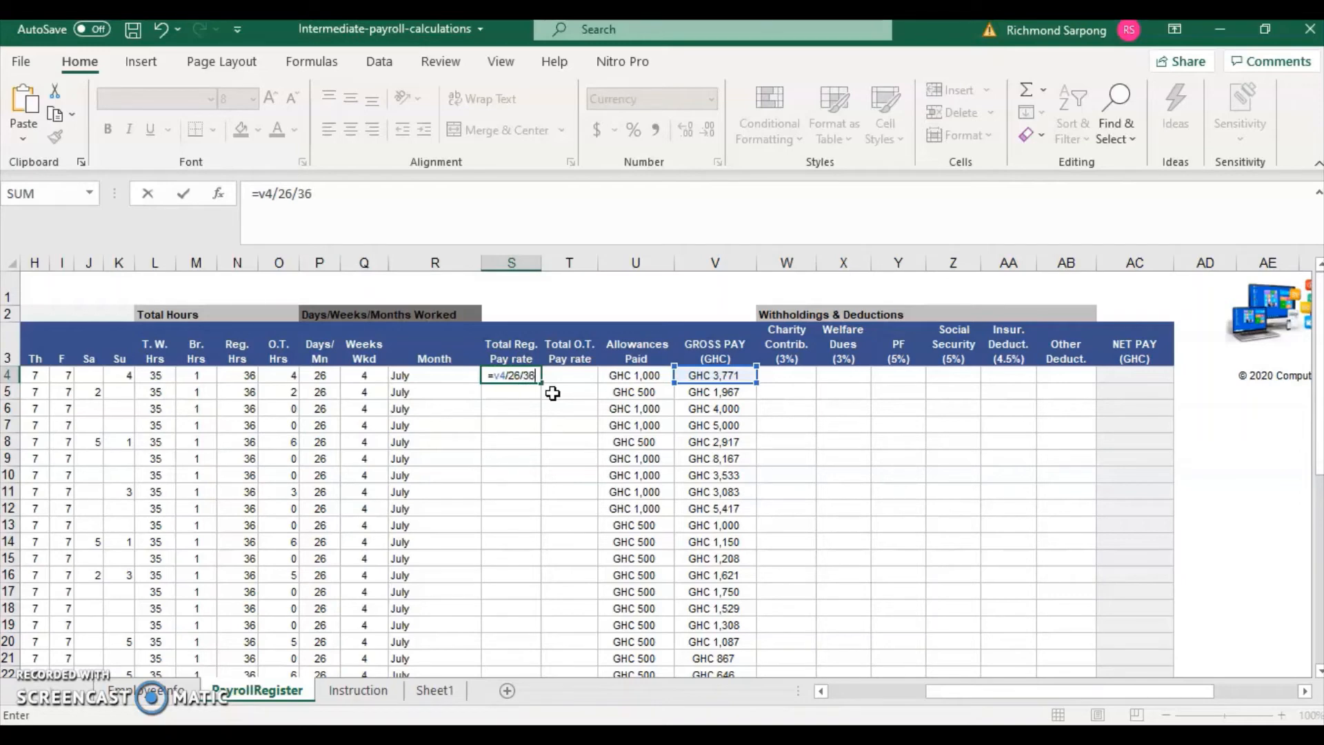
key("Return")
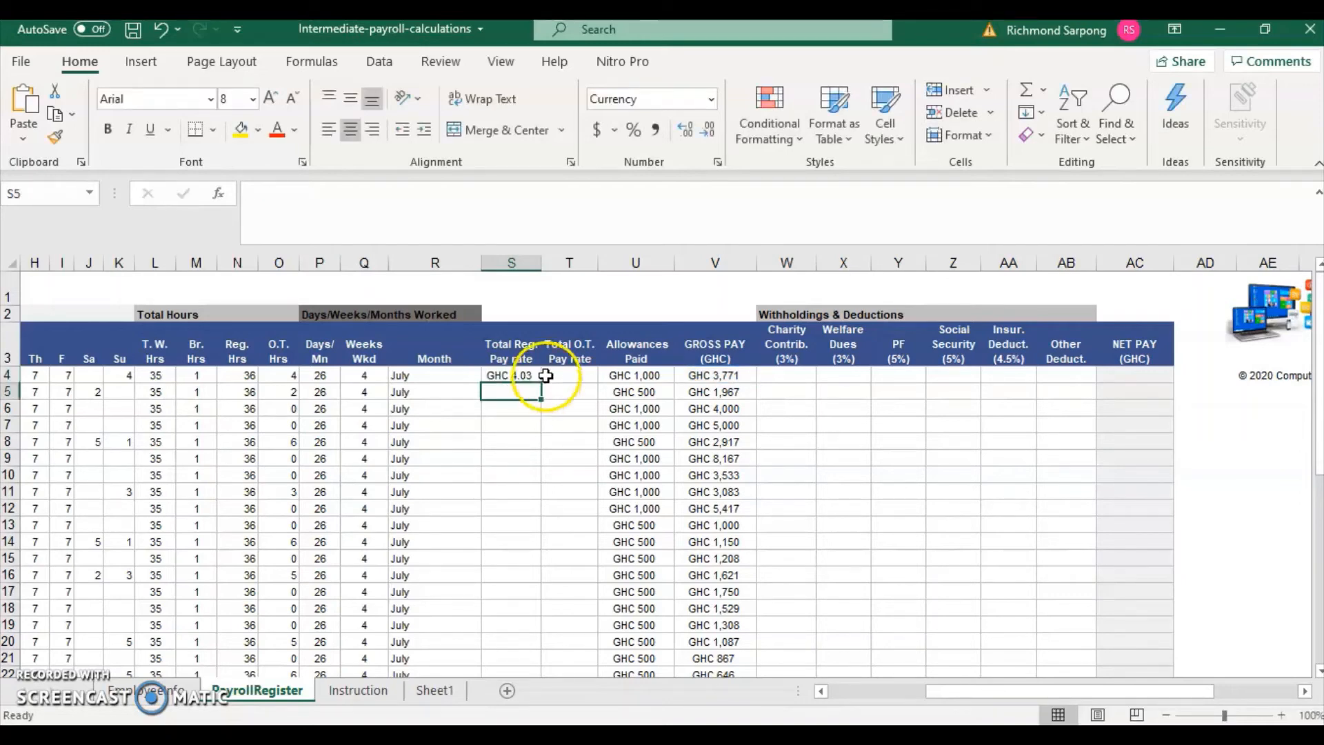
left_click(516, 373)
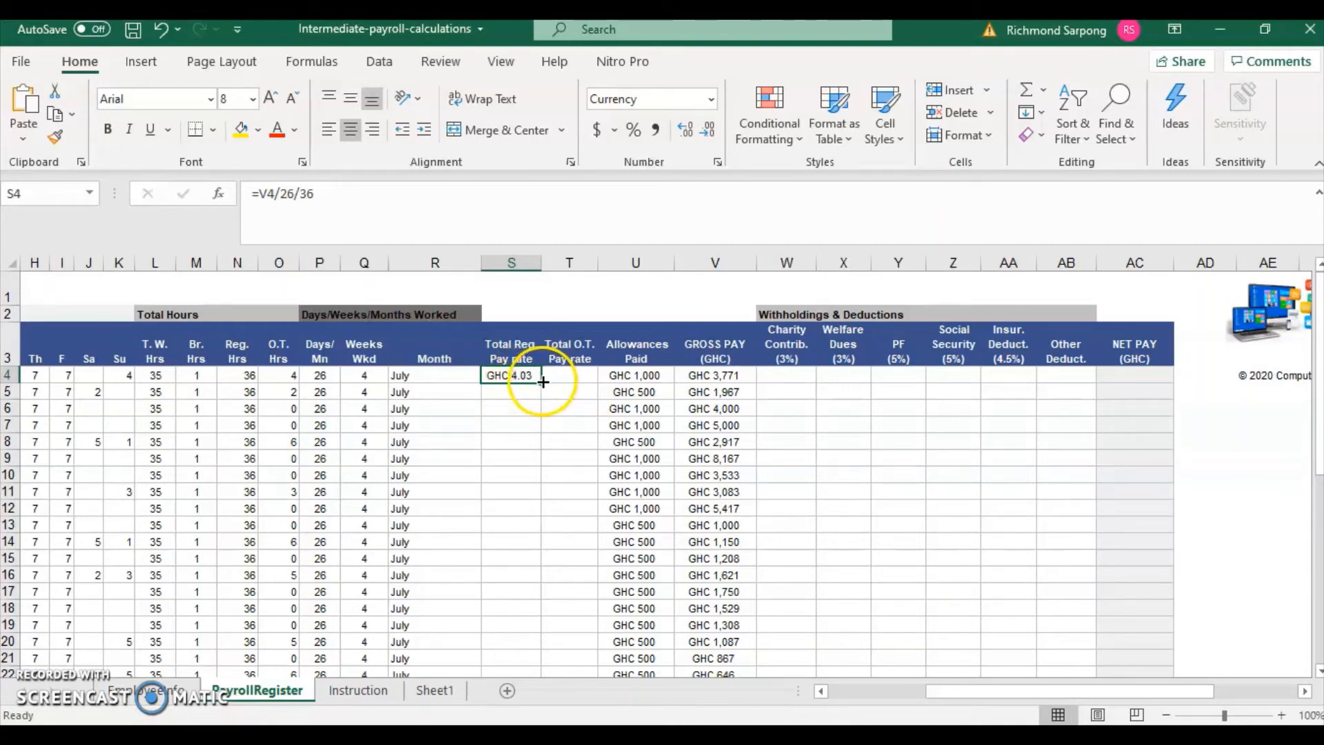
Fill the total regular pay rate formula from S4 down to S45 and check the filled rows.
left_click_drag(542, 382, 543, 638)
scroll(531, 476, "up", 8)
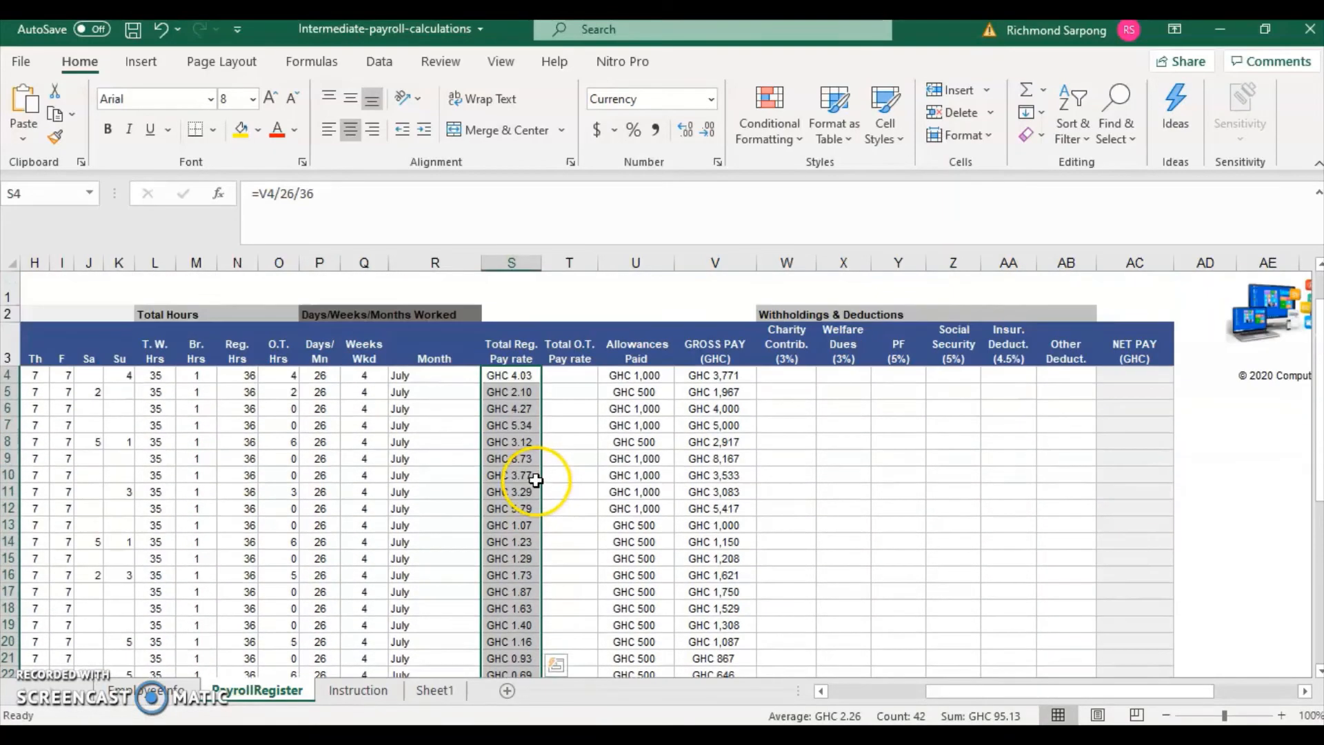
left_click(519, 374)
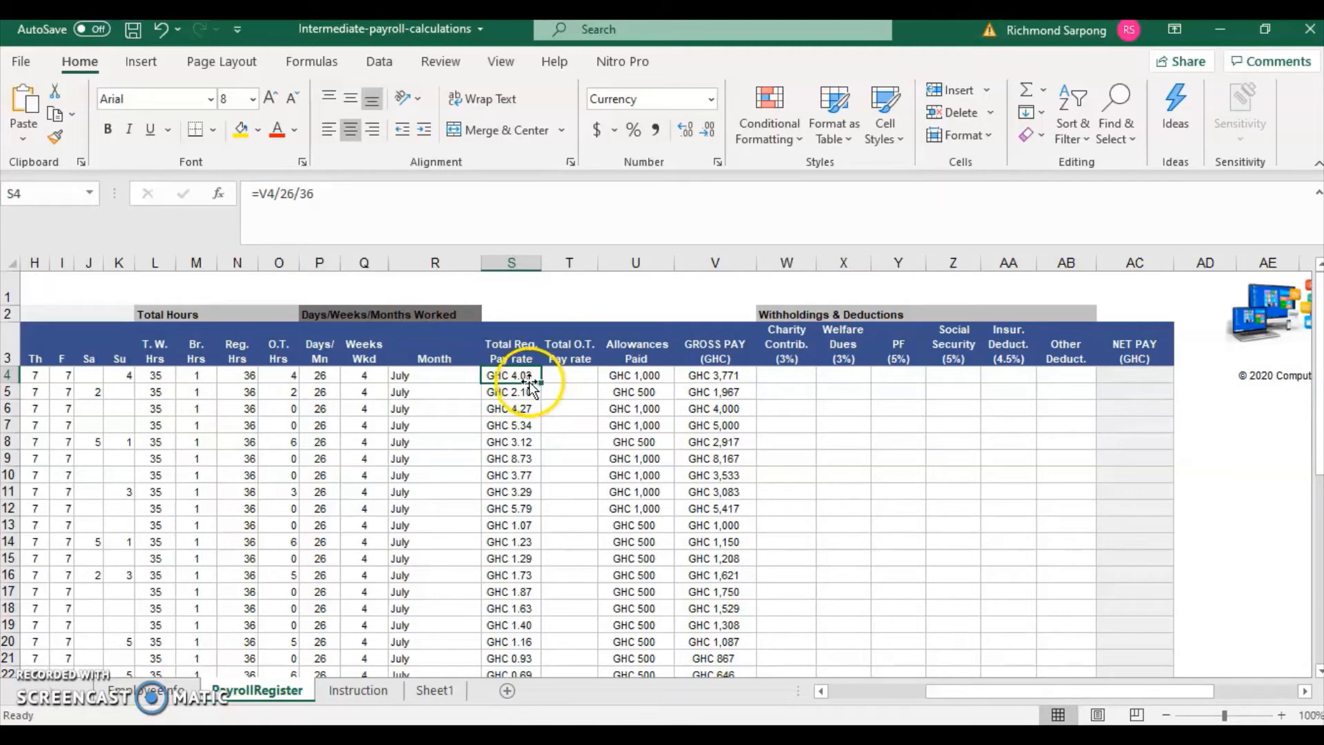
scroll(517, 389, "down", 8)
scroll(517, 403, "down", 5)
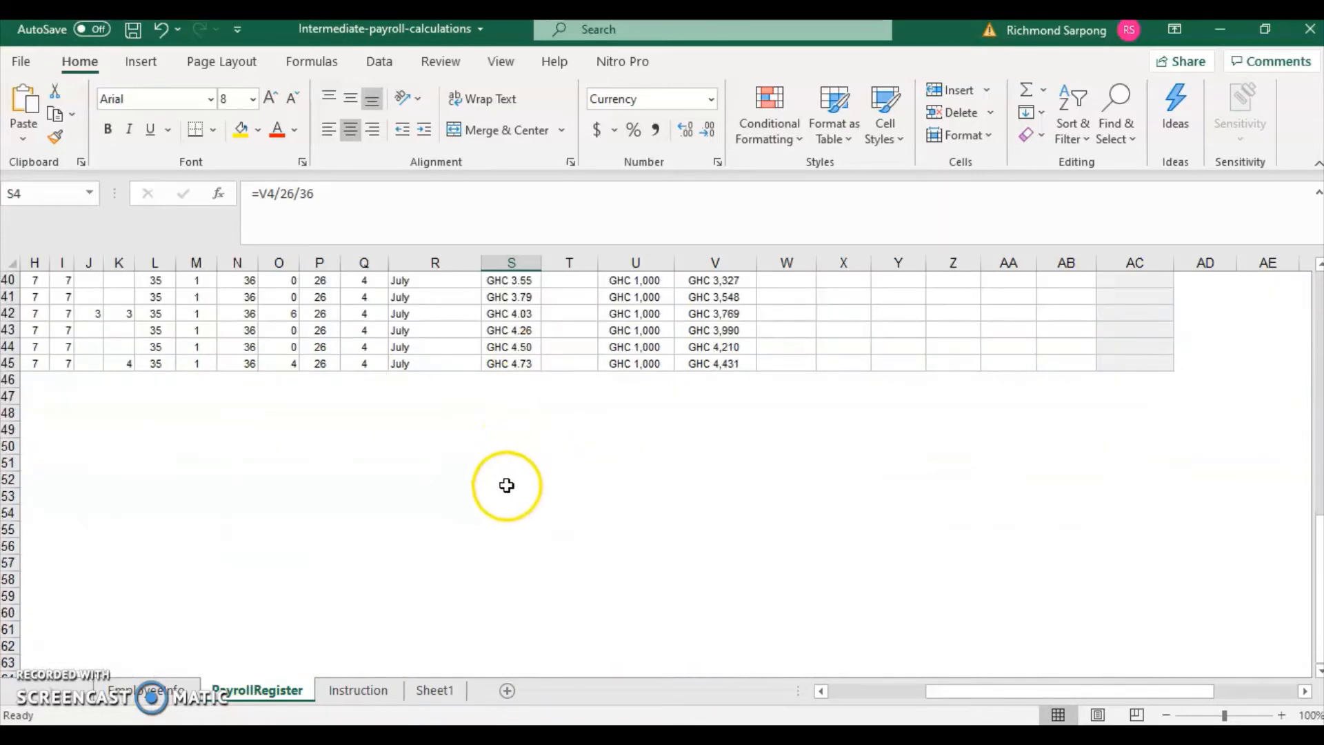
scroll(508, 482, "up", 13)
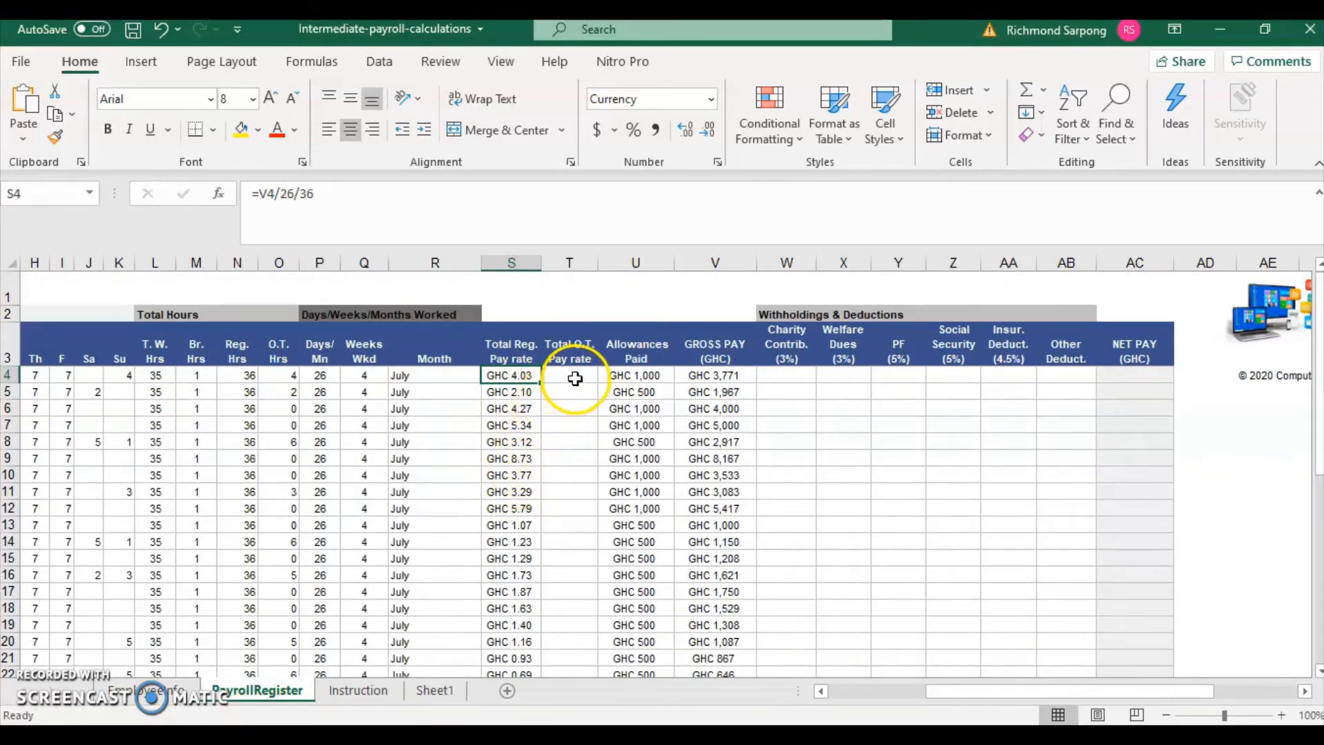
Consult the overtime rule on the Instruction sheet and calculate the first employee's overtime pay rate in T4 of PayrollRegister with =1.5*S4.
left_click(373, 692)
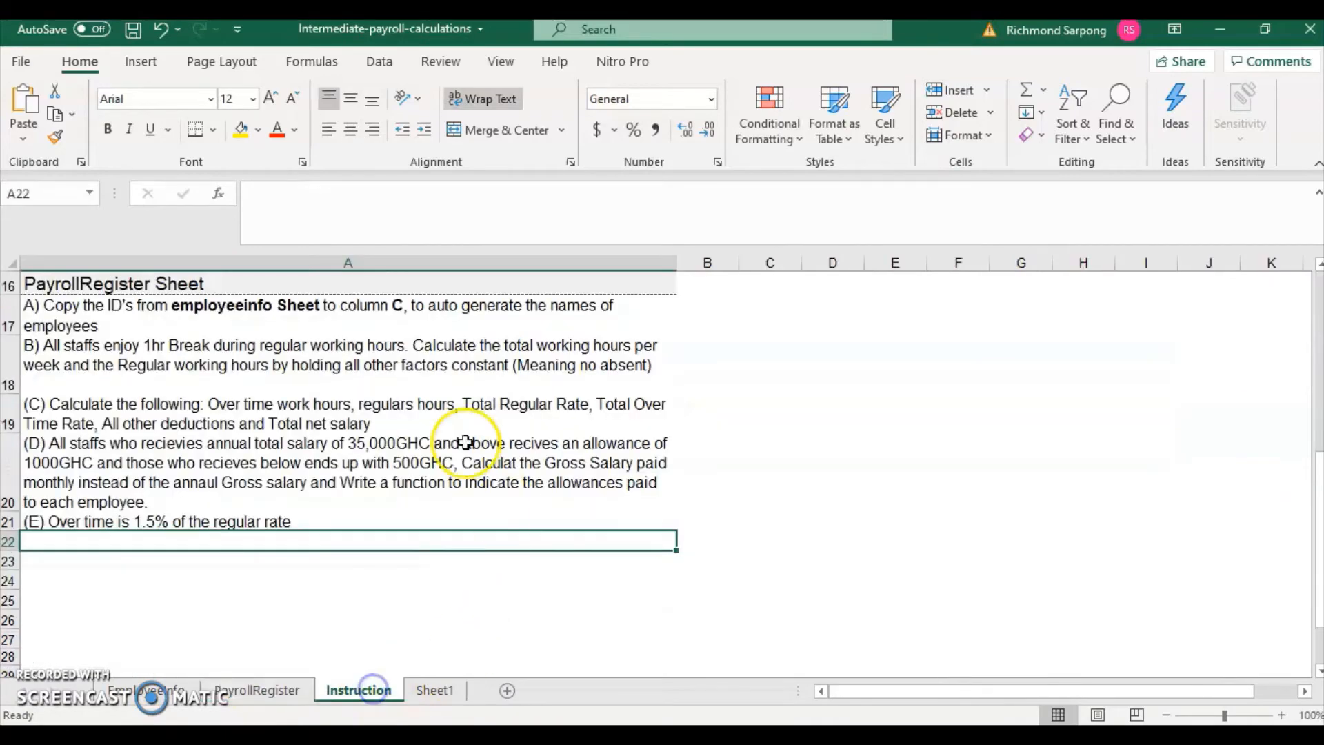
scroll(151, 527, "up", 2)
scroll(117, 483, "down", 3)
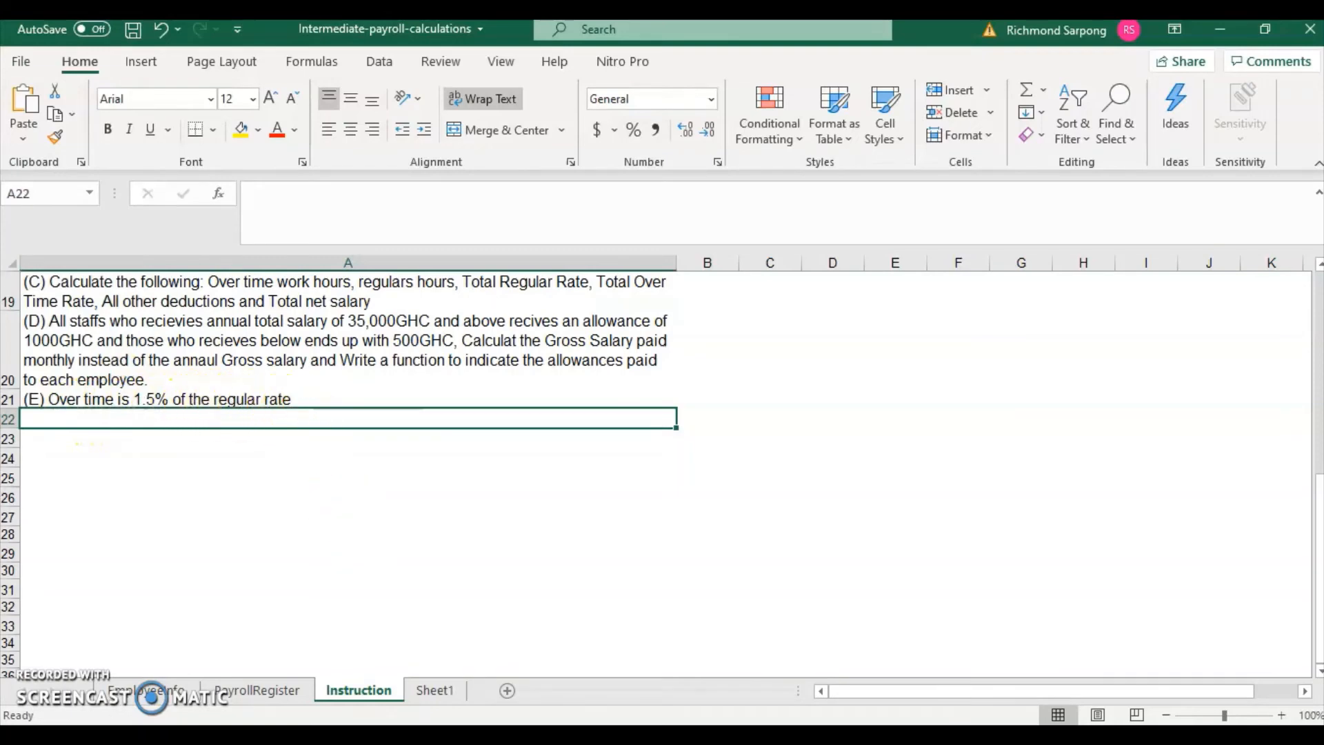
left_click(277, 673)
left_click(266, 690)
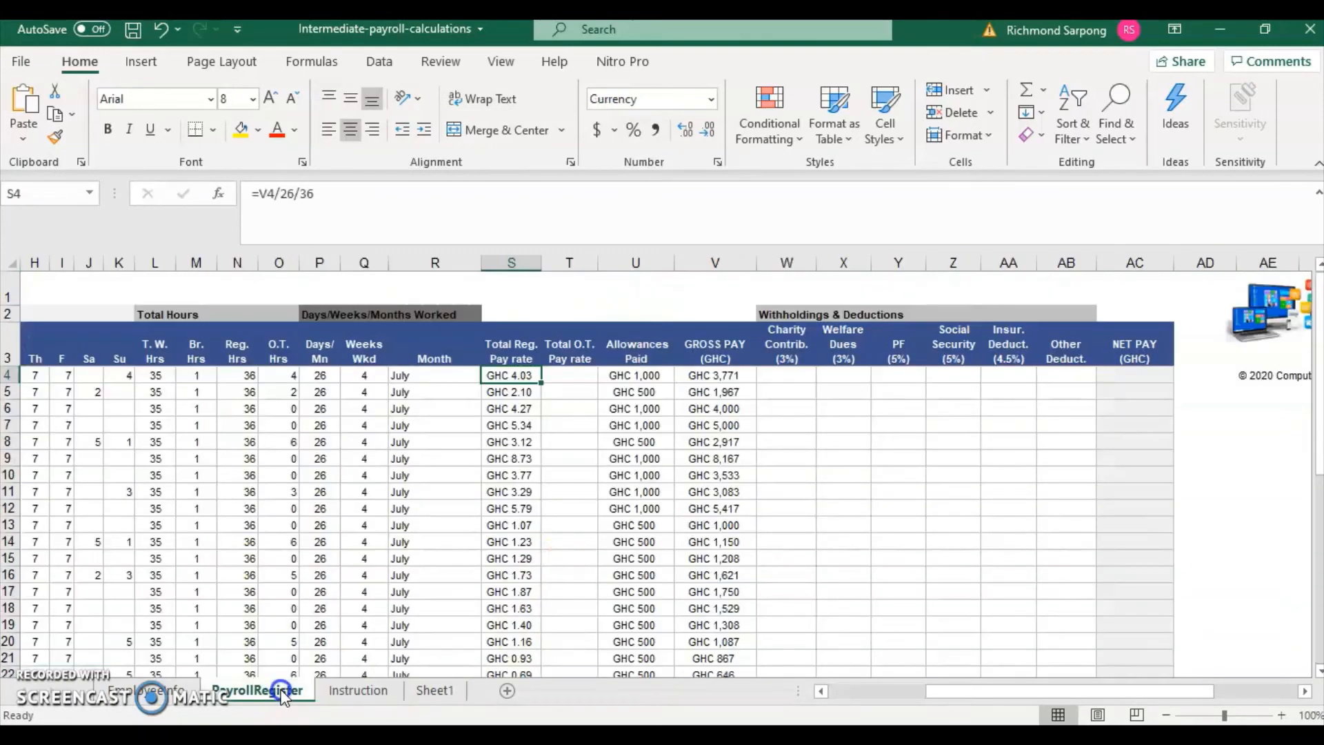
left_click(570, 376)
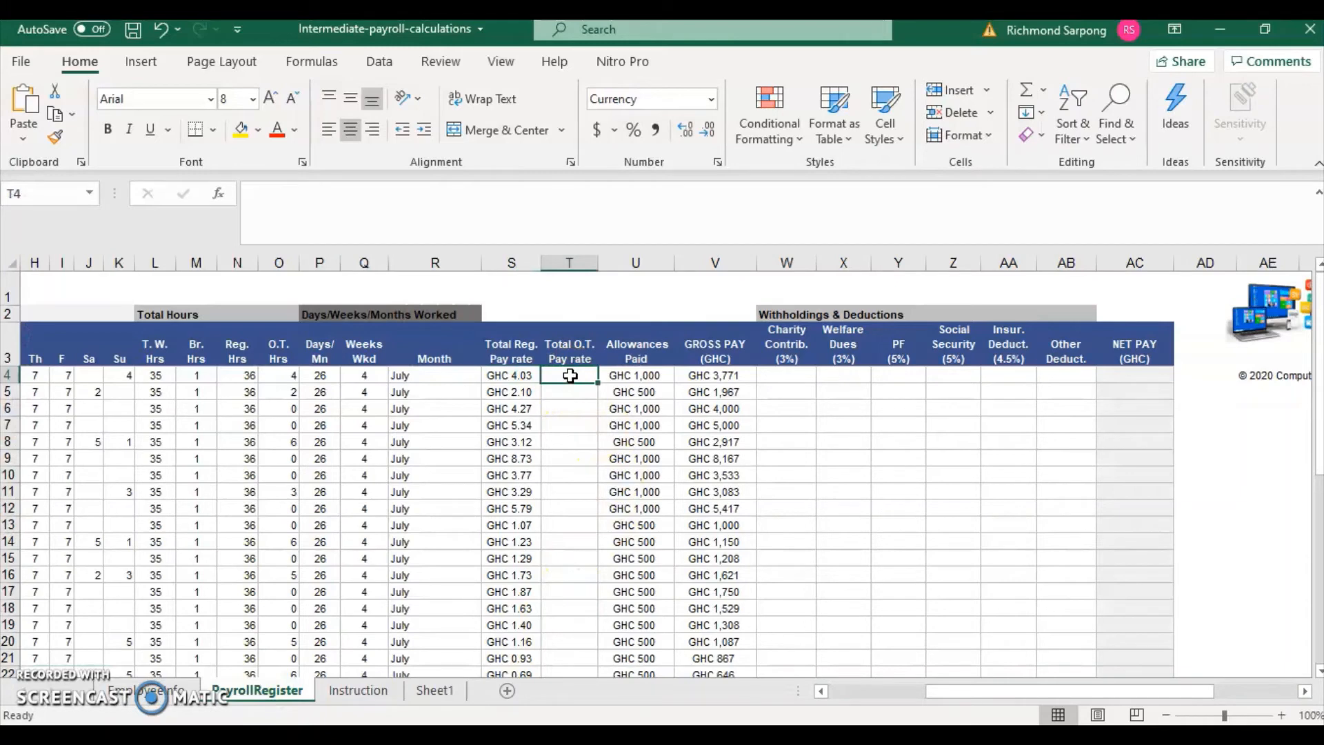
type("=1.5*")
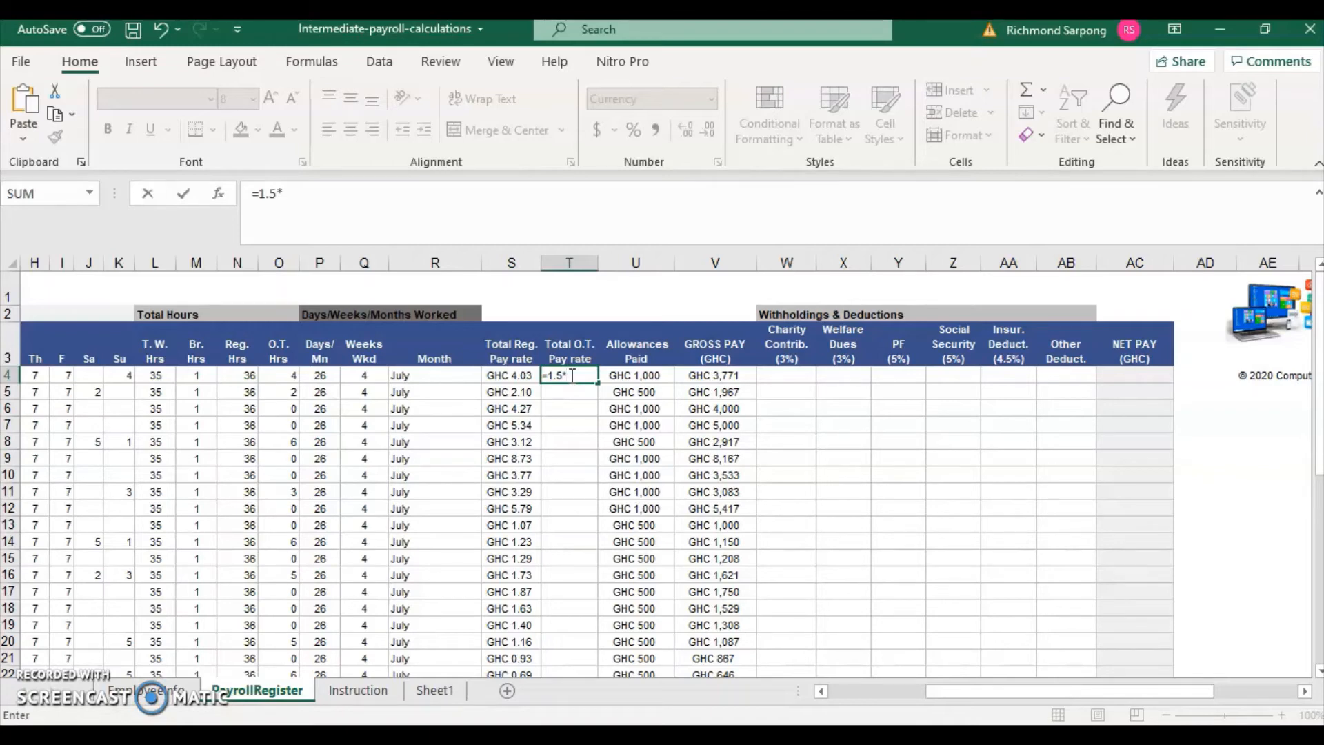
type("s")
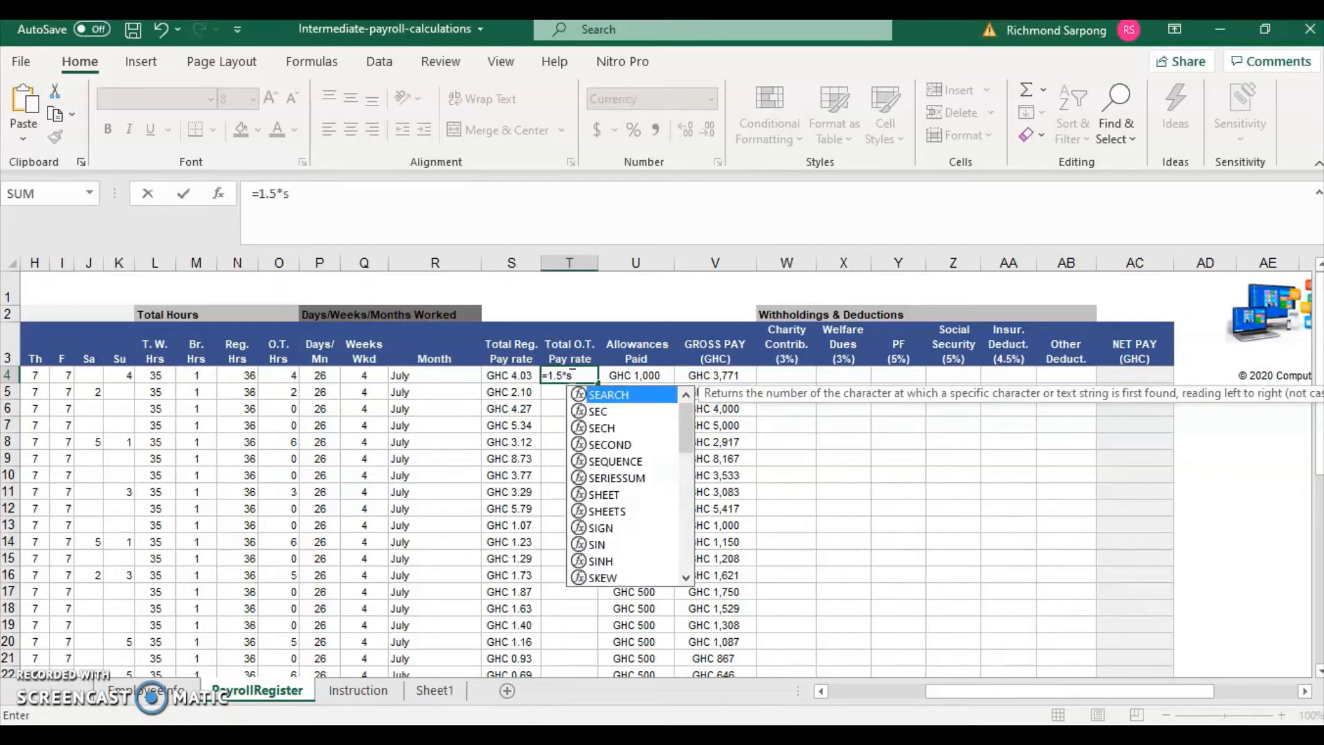
type("4")
key("Return")
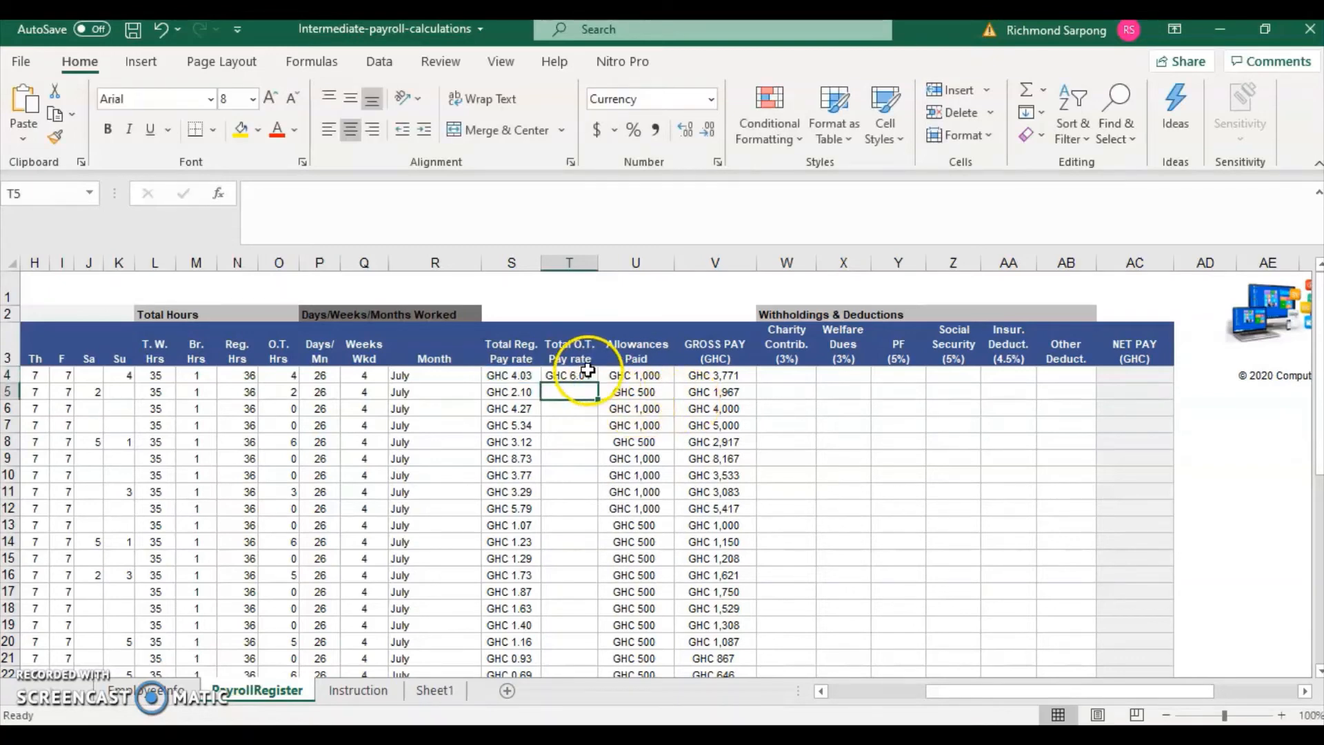
Fill the overtime pay rate formula from T4 down to T45 and autofit the width of column T.
left_click(587, 373)
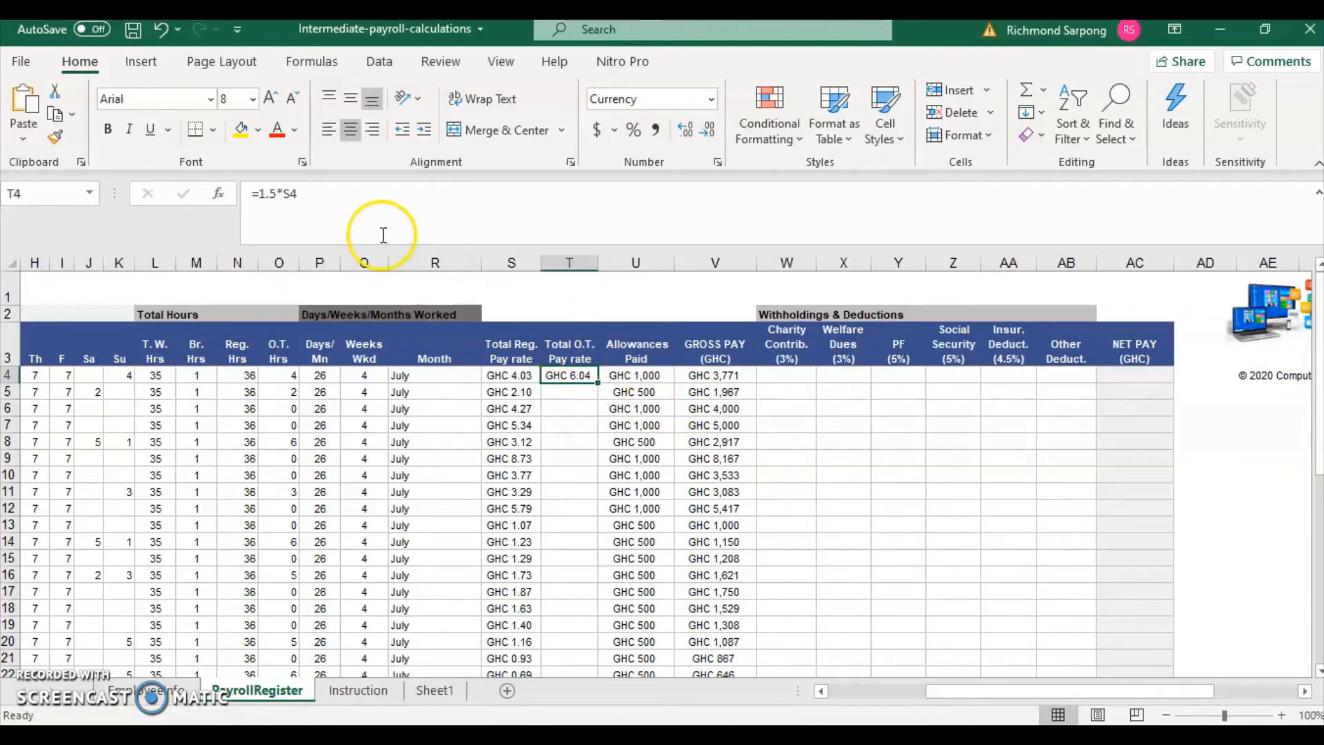
left_click_drag(598, 384, 607, 629)
scroll(601, 481, "up", 8)
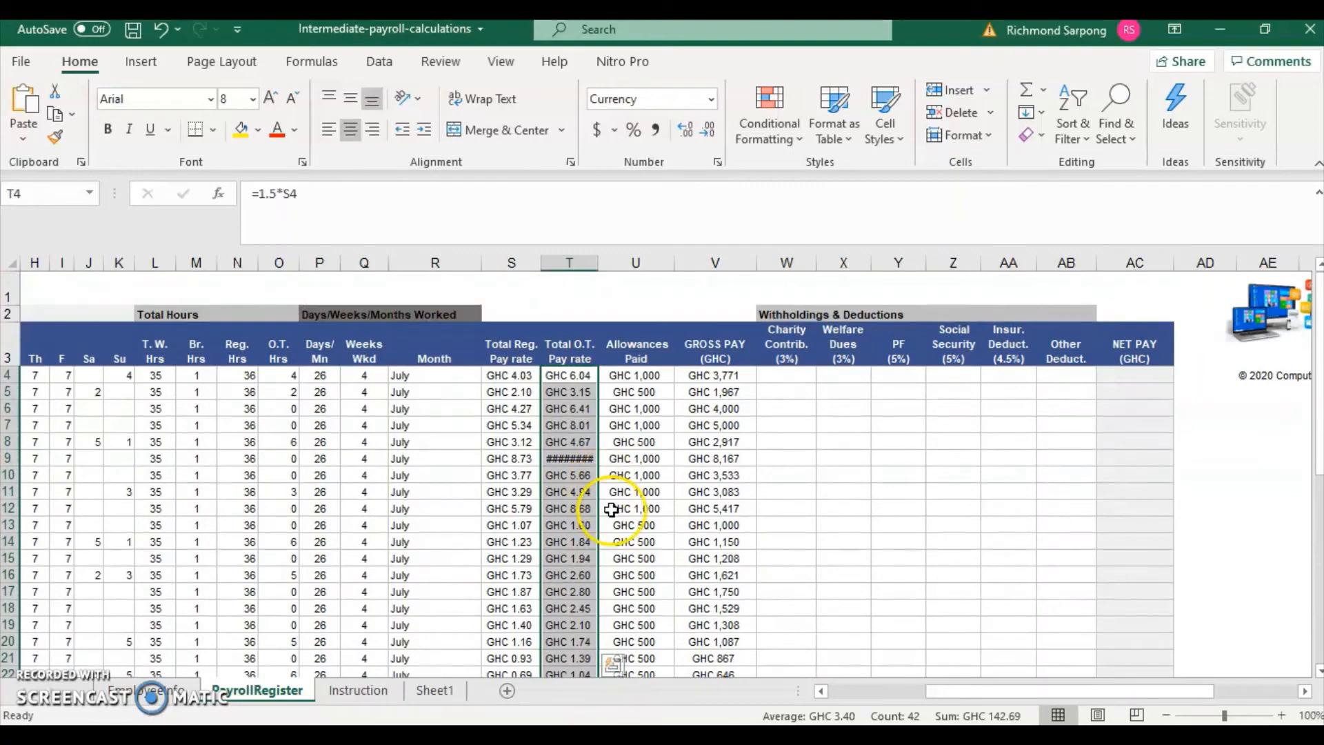
double_click(598, 261)
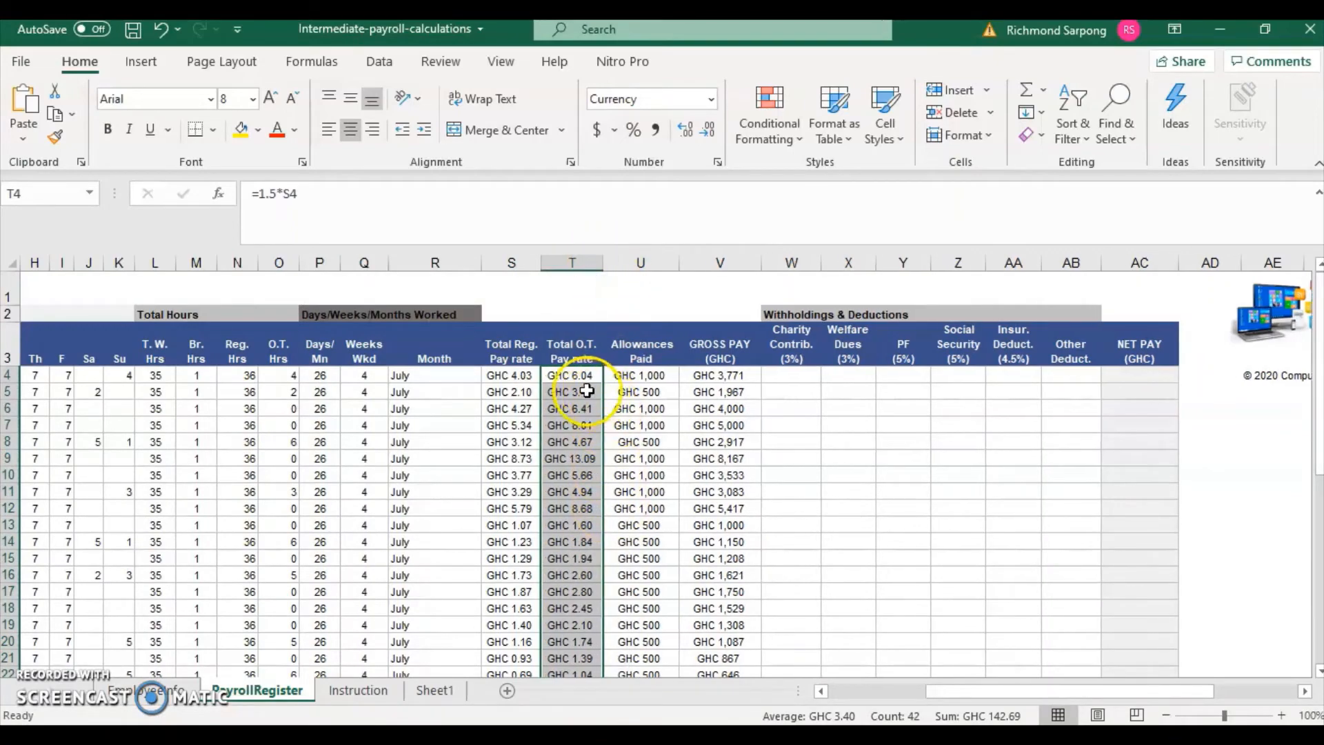
Set the regular and overtime pay rates in S4:T45 to GHC currency with 0 decimal places and check the rows.
left_click_drag(569, 376, 520, 630)
right_click(522, 559)
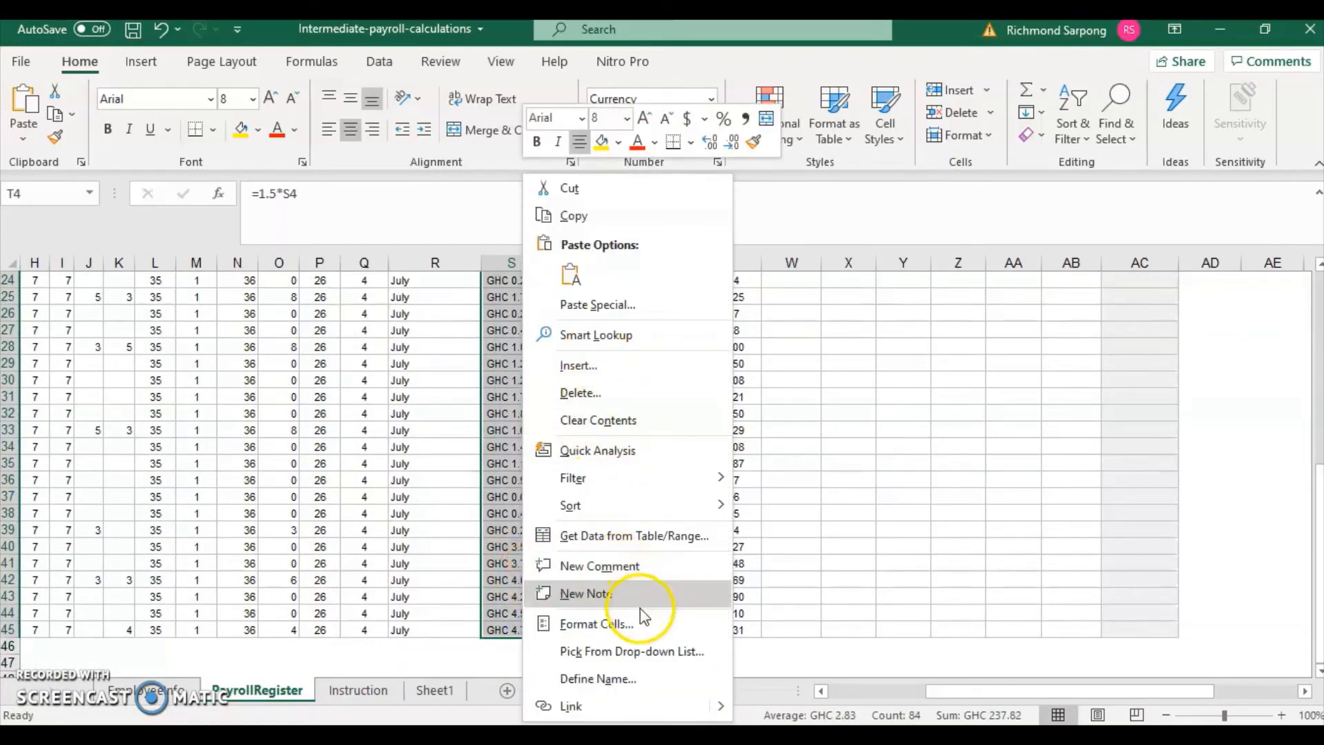
left_click(597, 624)
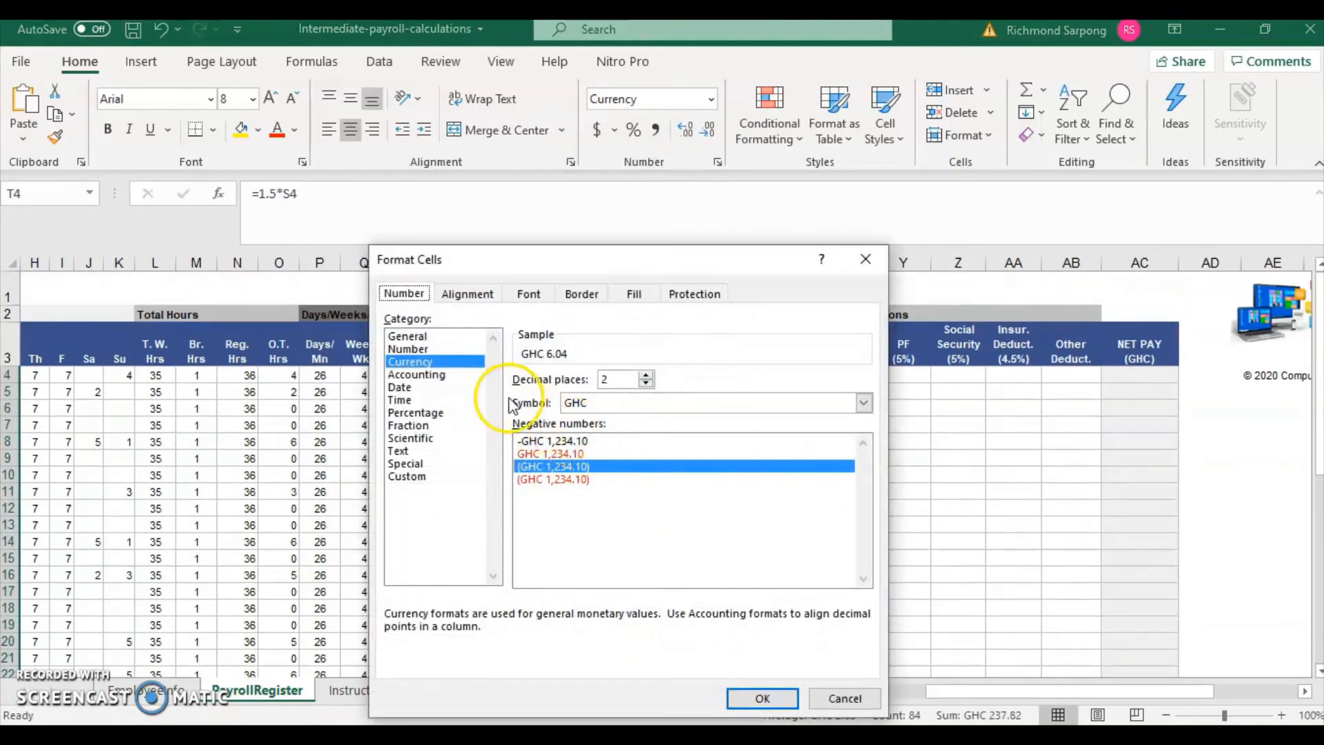
left_click(645, 383)
left_click(645, 384)
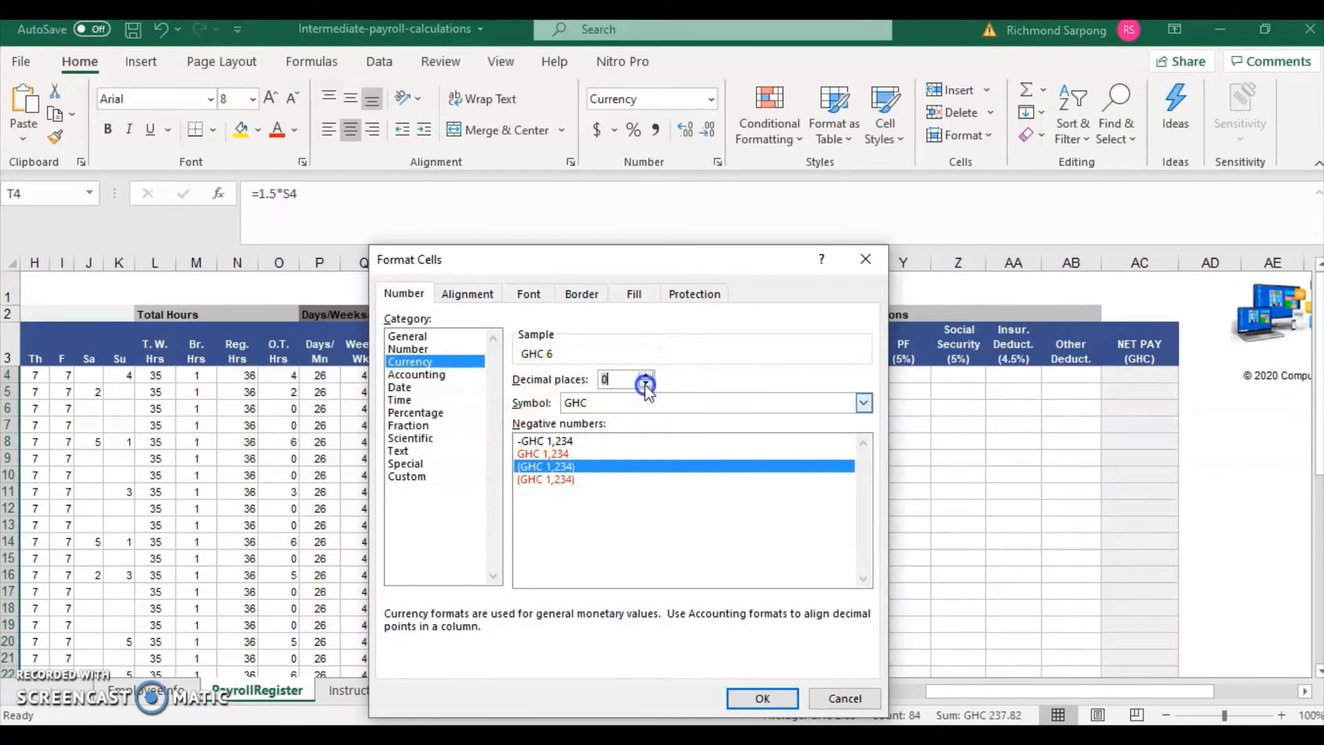
left_click(771, 698)
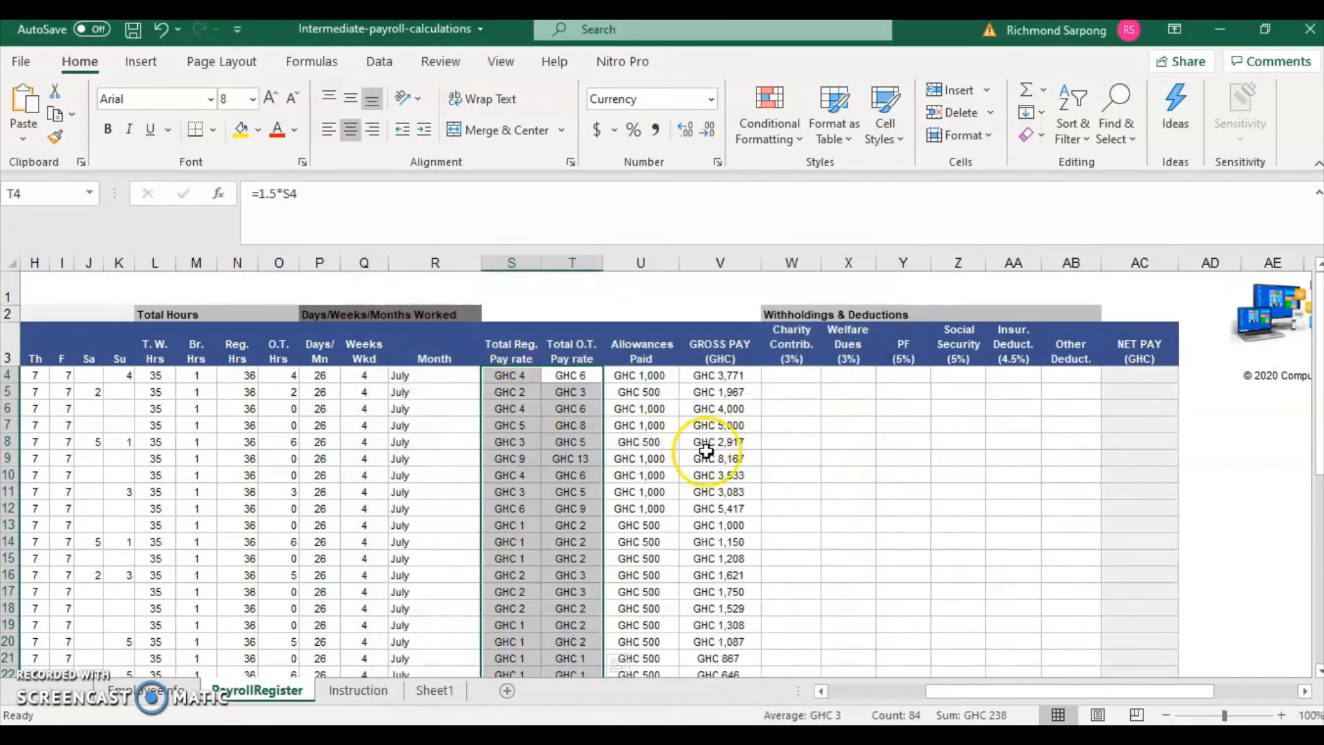
left_click(775, 441)
scroll(591, 431, "down", 8)
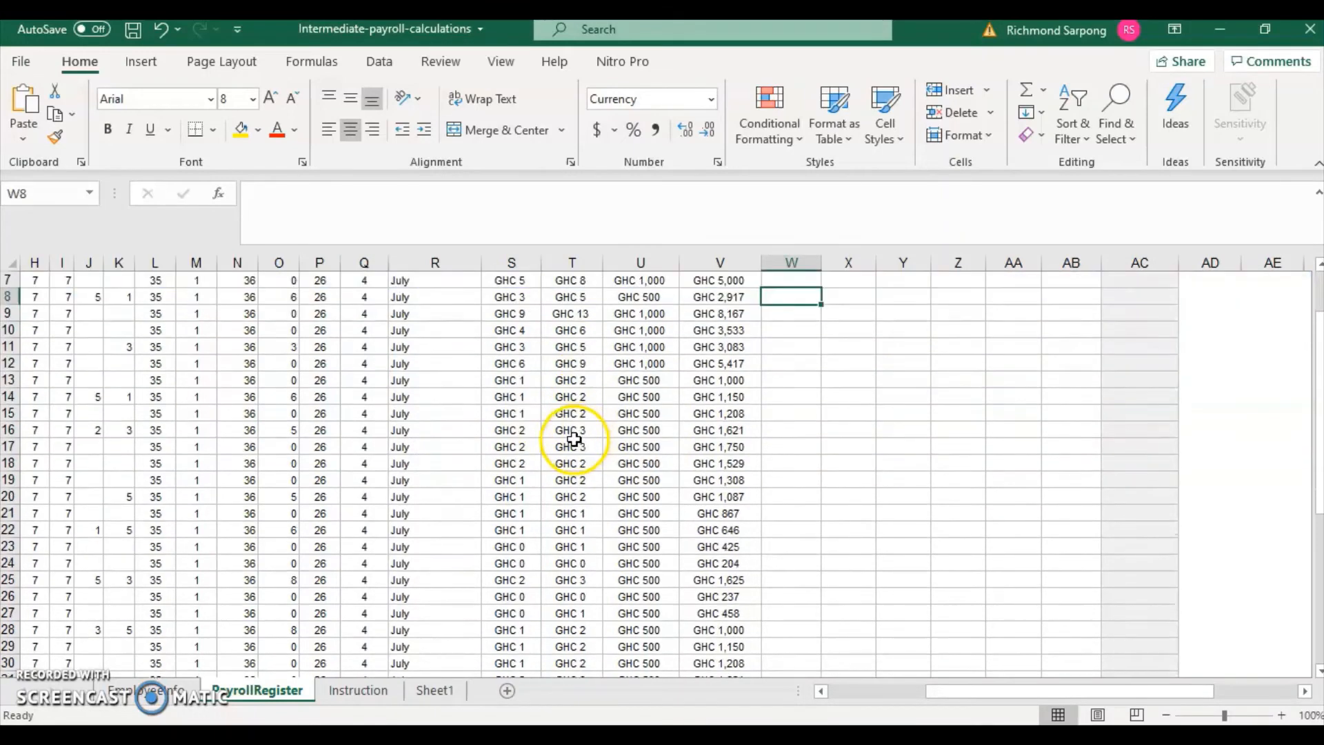
scroll(685, 571, "up", 8)
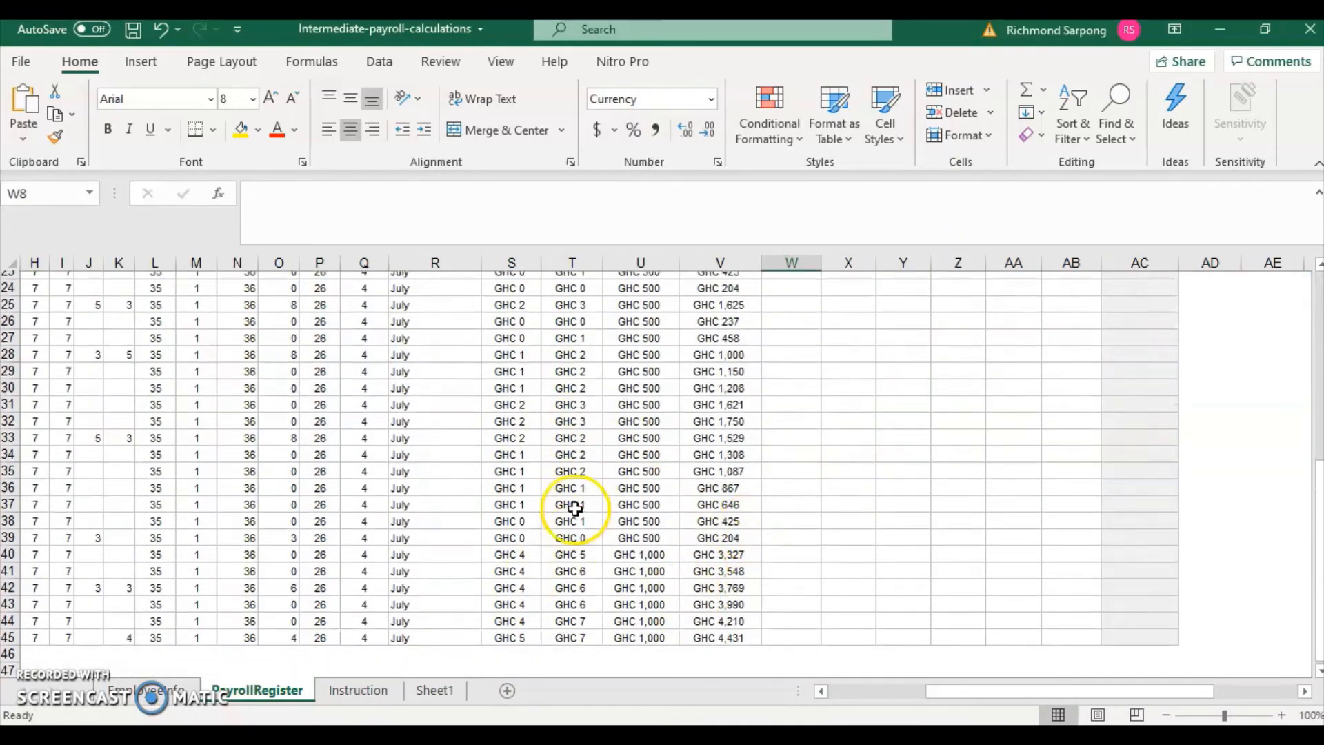
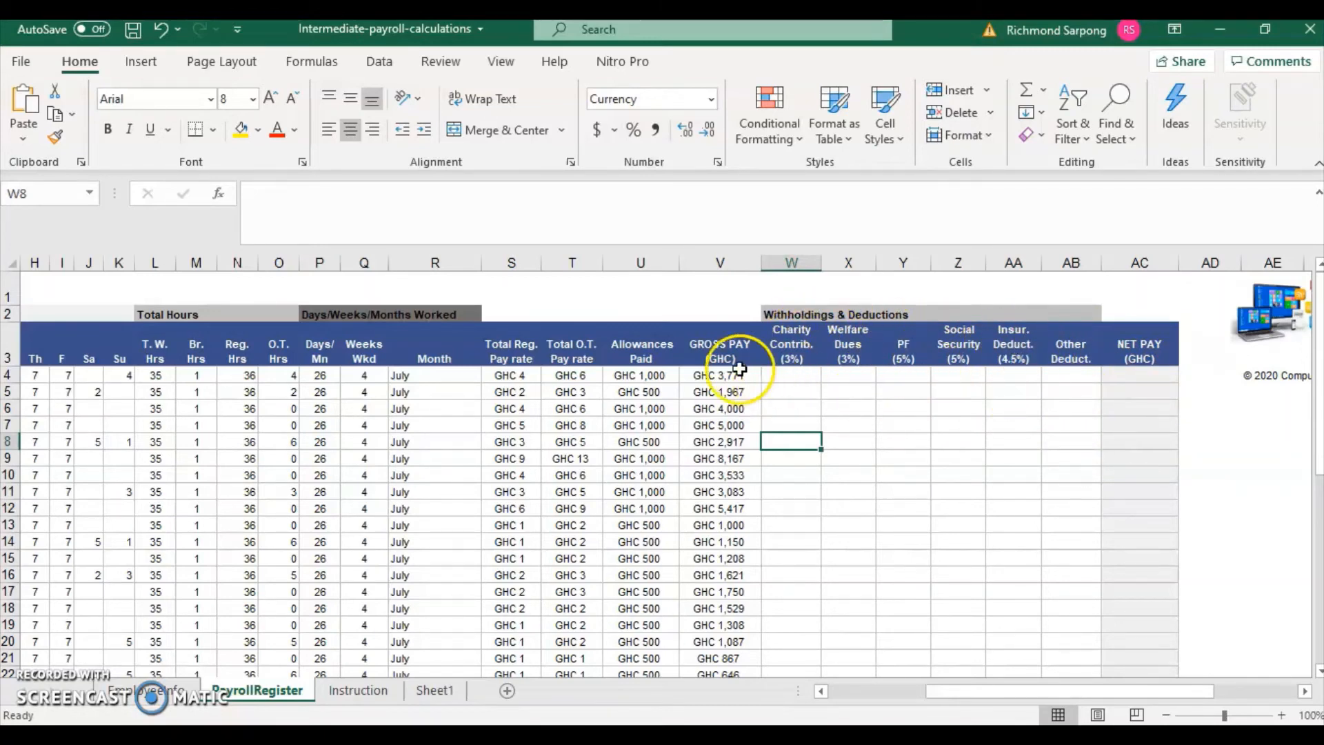
Calculate the first employee's 3% charity contribution in W4 with the formula =3/100*V4.
left_click(807, 376)
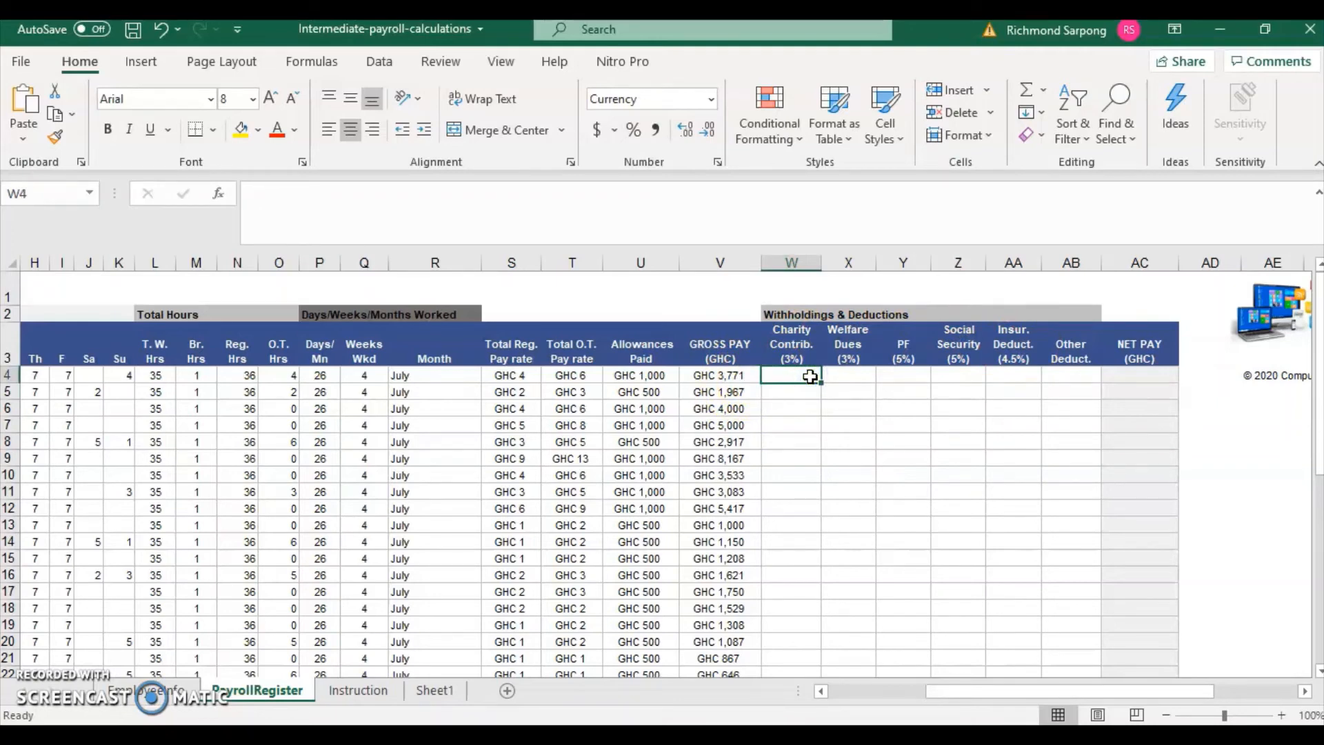
type("3")
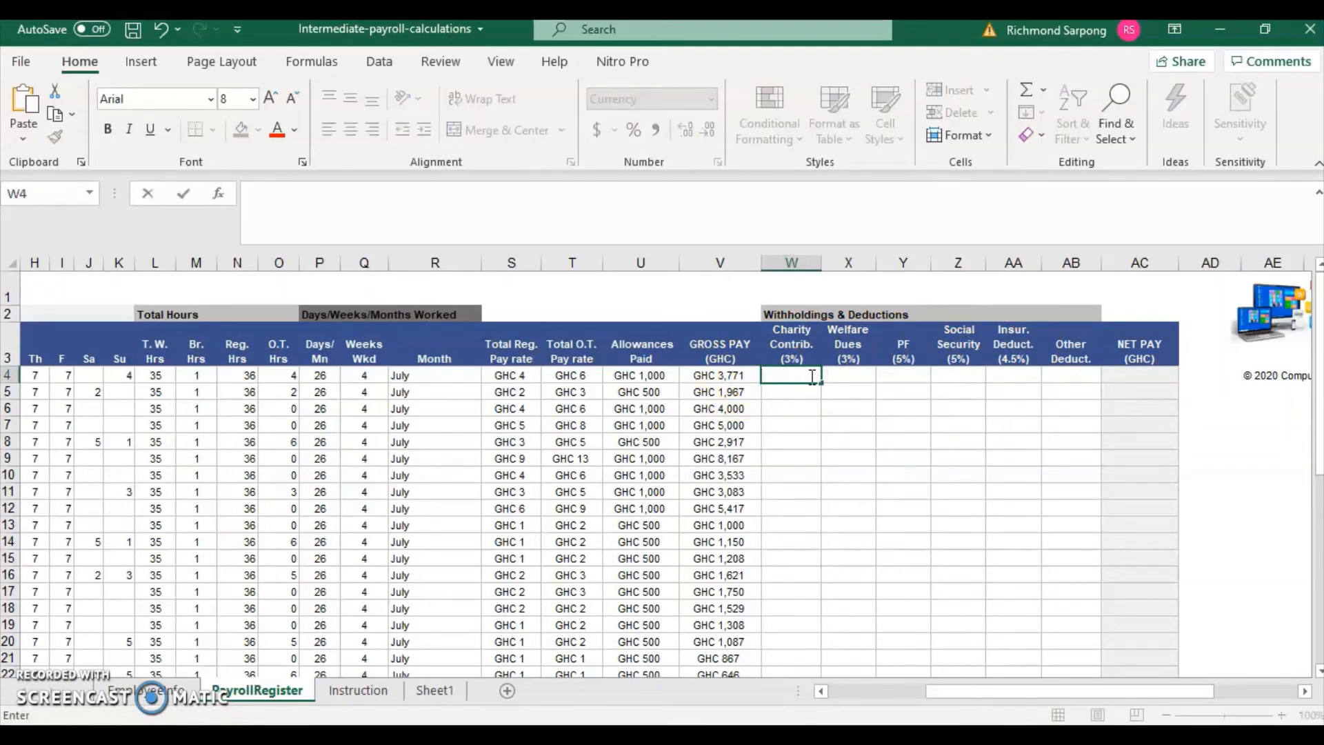
type("=")
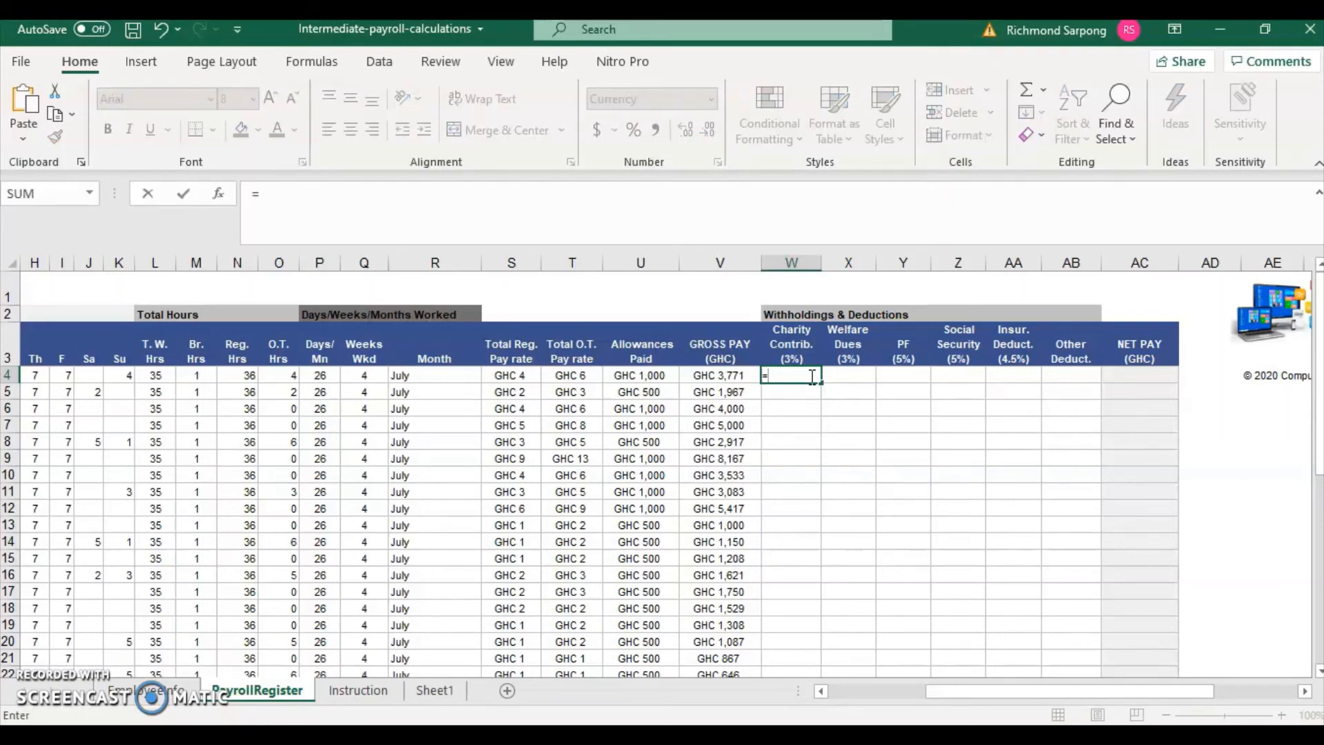
type("3/100*v")
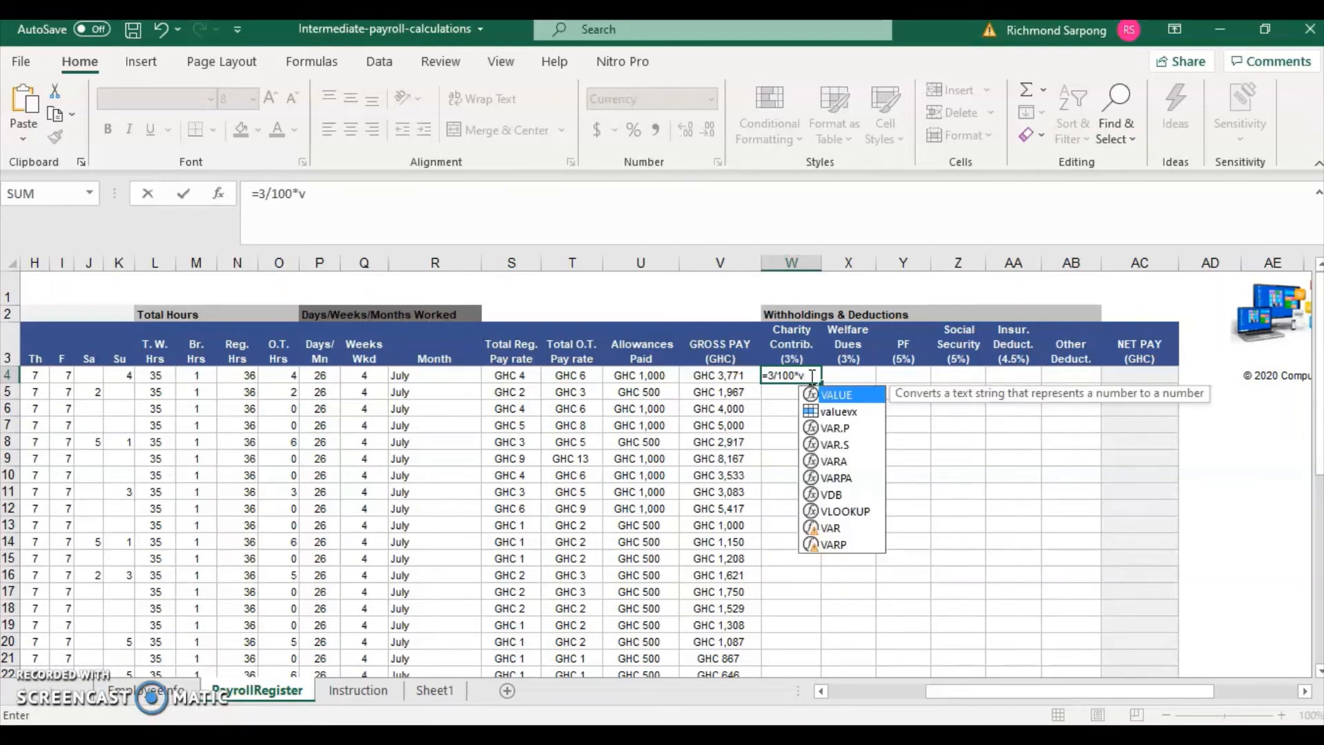
type("4")
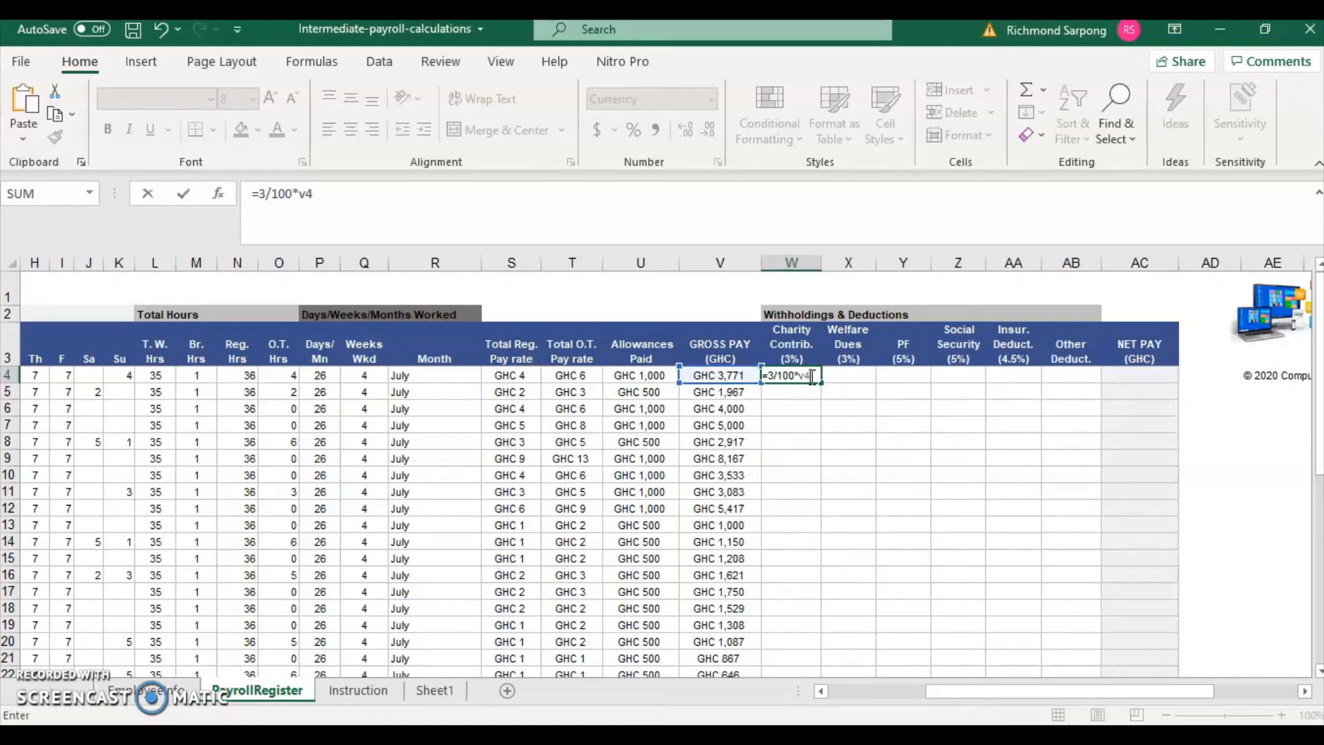
key("Return")
Fill the charity contribution formula from W4 down to W45.
key("Up")
key("Up")
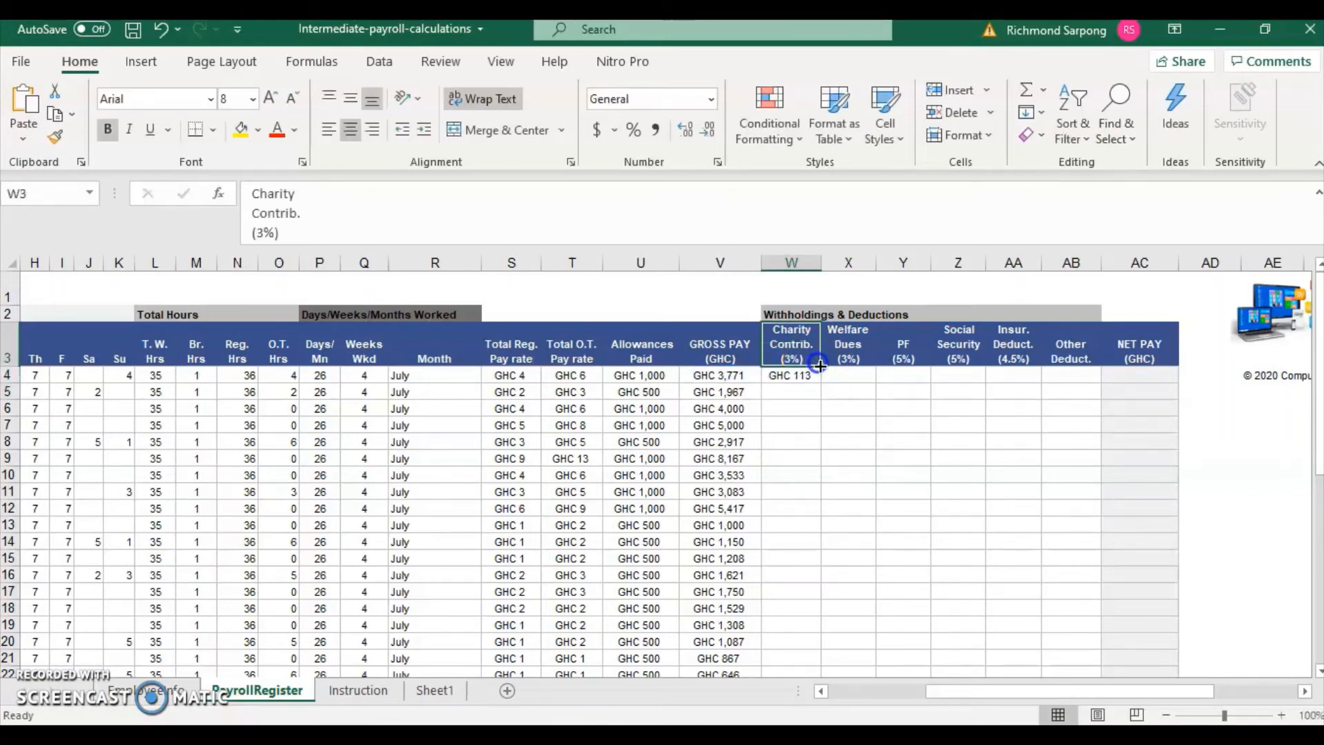
left_click(797, 378)
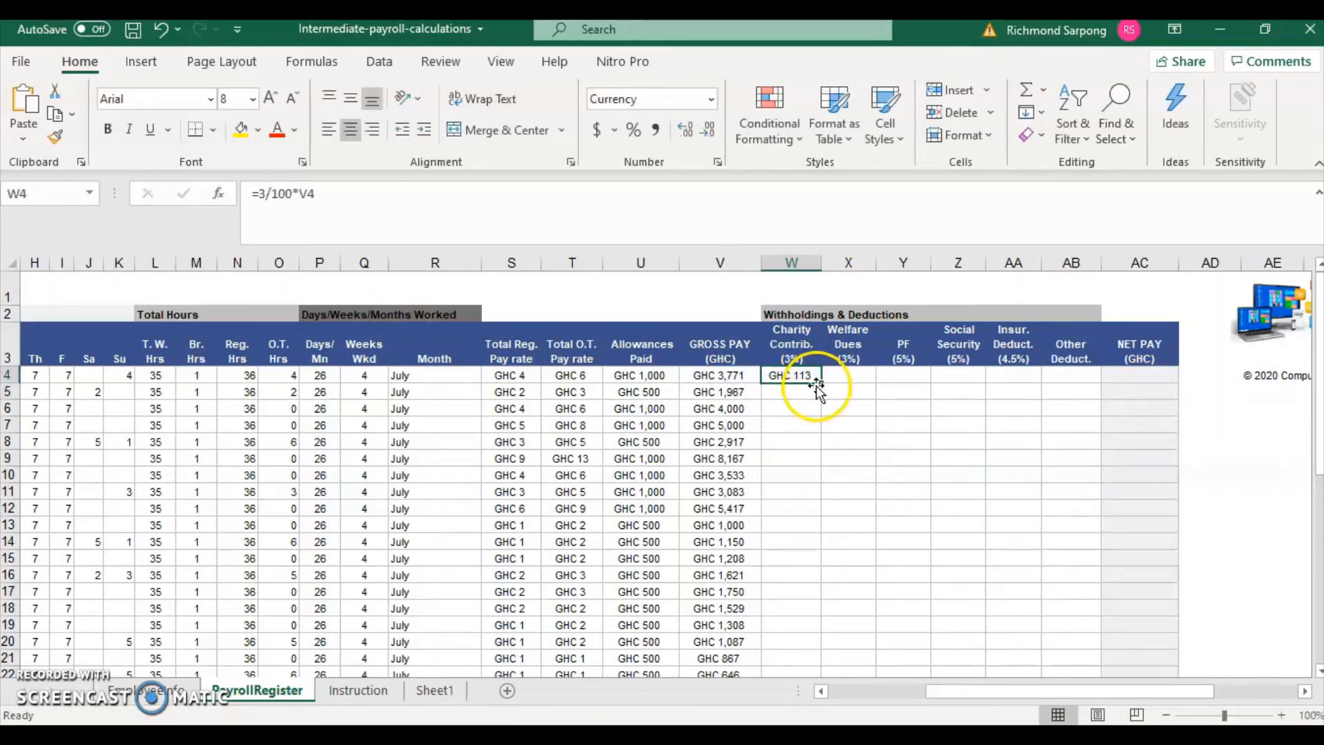
left_click_drag(823, 383, 824, 638)
scroll(886, 501, "up", 7)
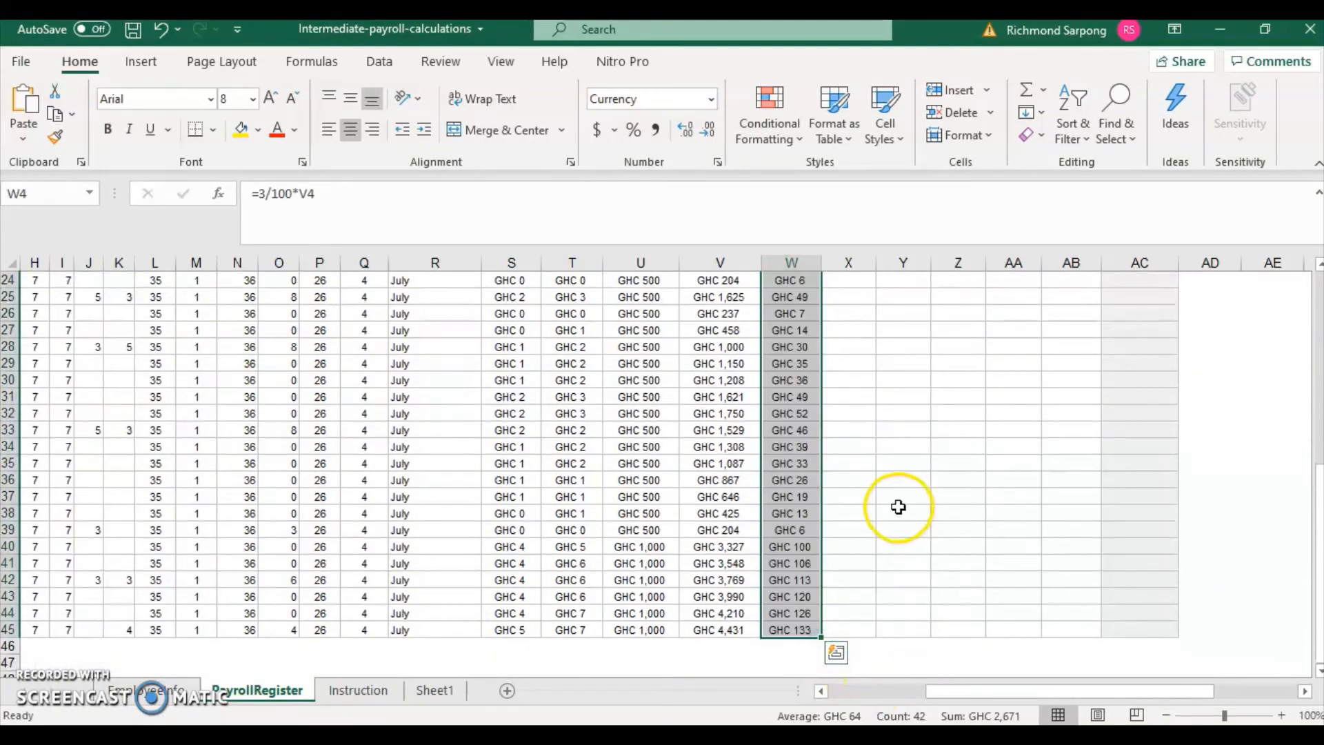
scroll(896, 427, "up", 1)
Calculate the first employee's 3% welfare dues in X4 with the formula =3/100*V4.
left_click(861, 376)
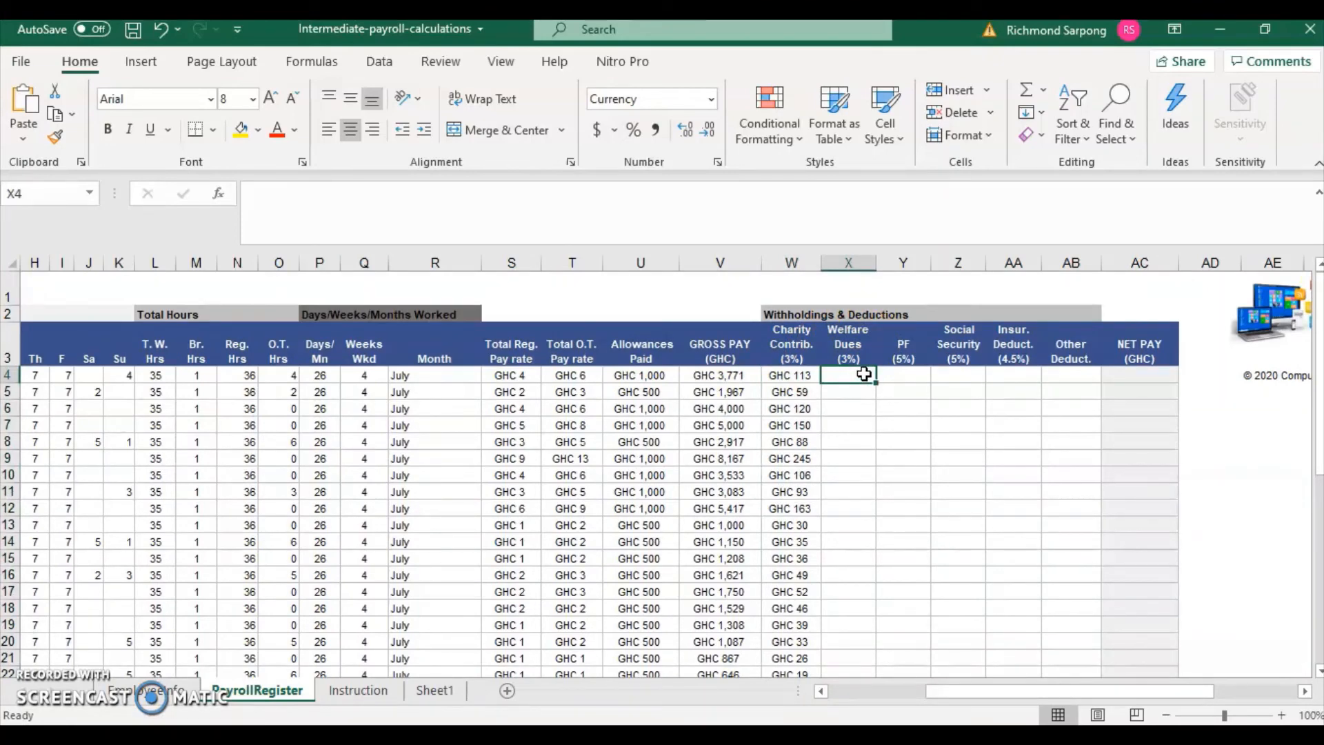
type("3")
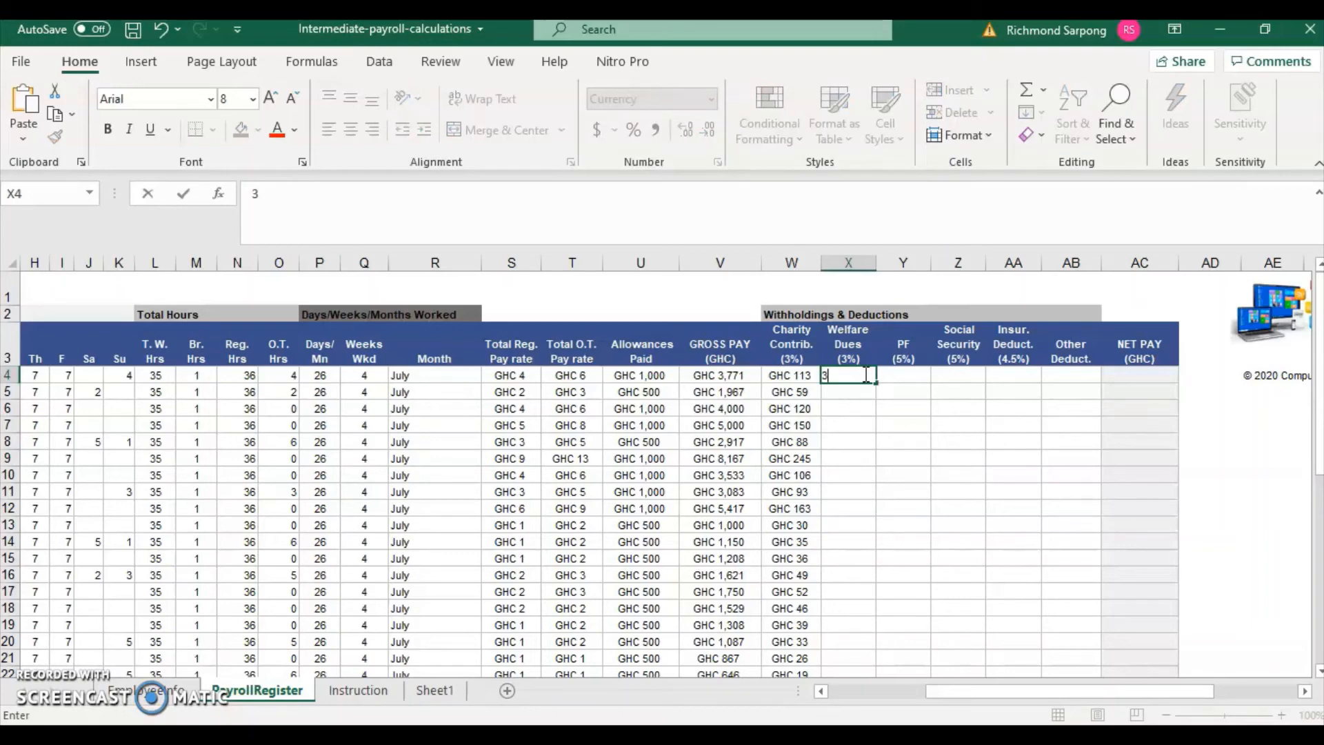
key("BackSpace")
type("=3/100*")
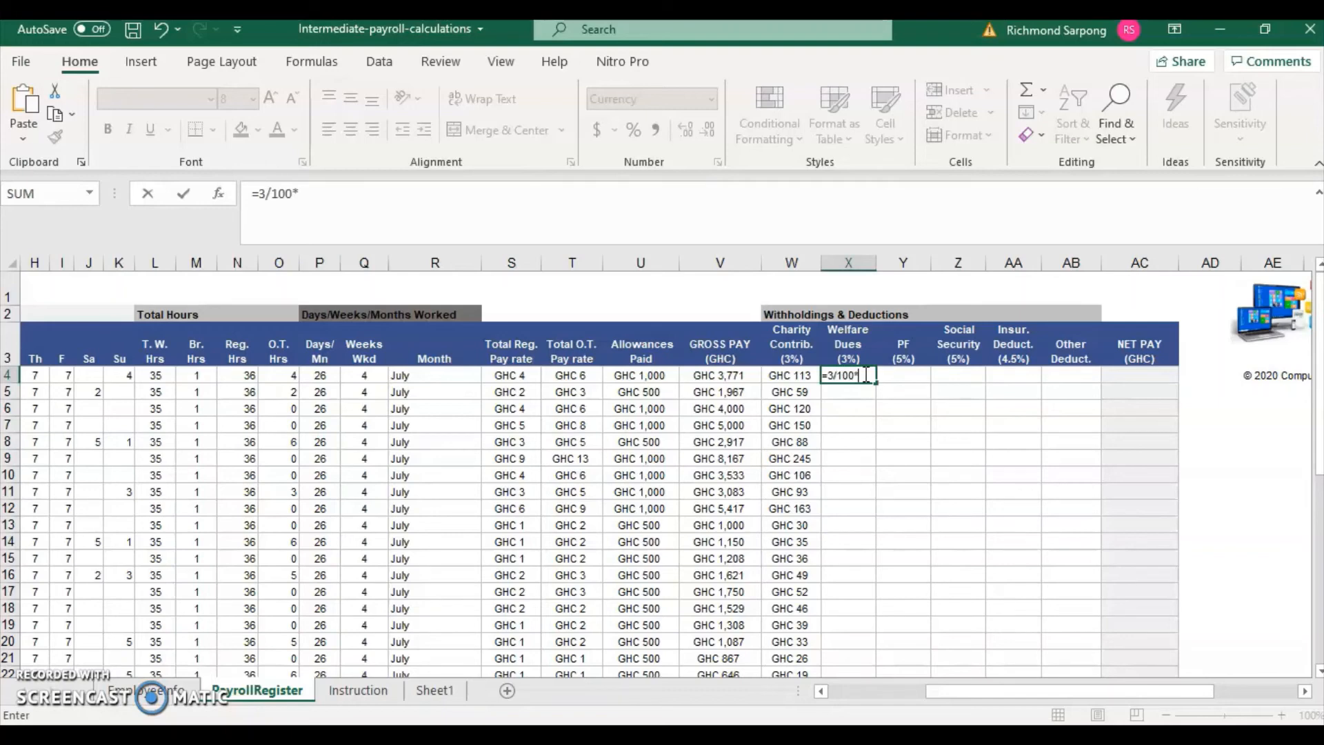
type("v")
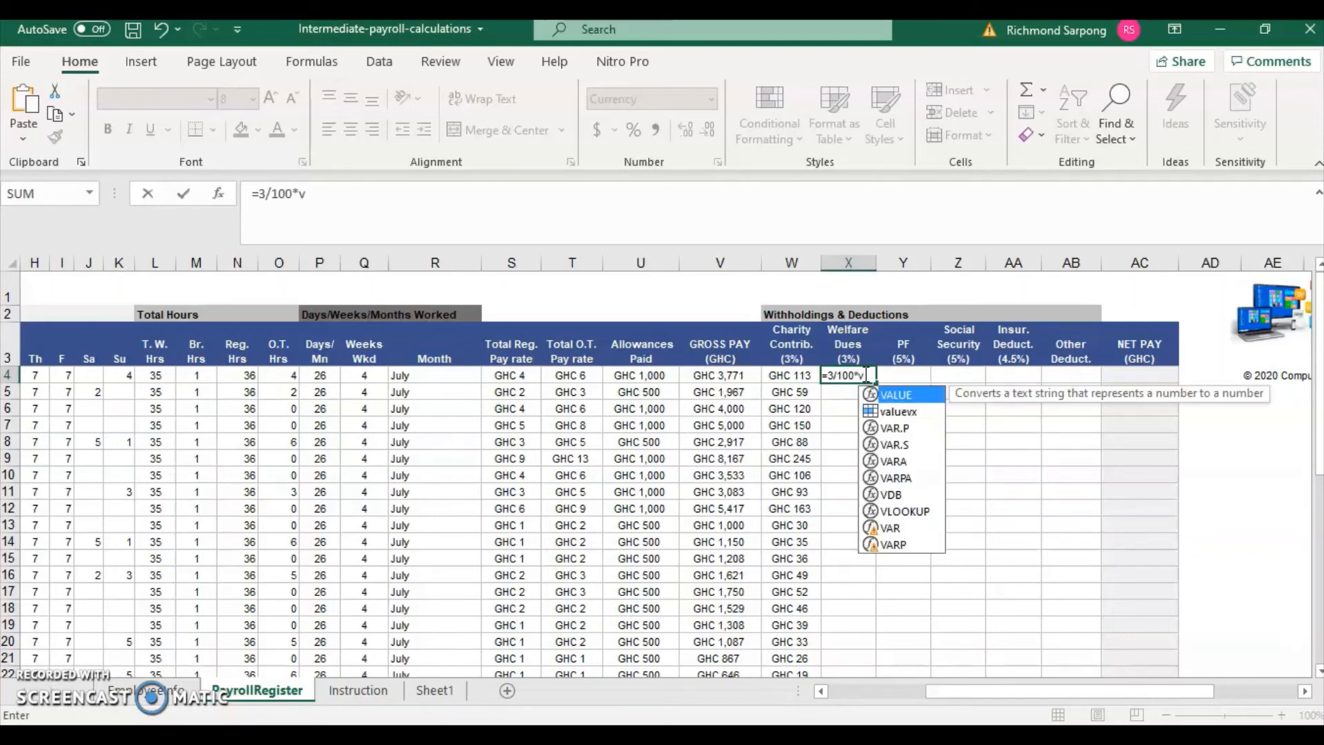
type("4")
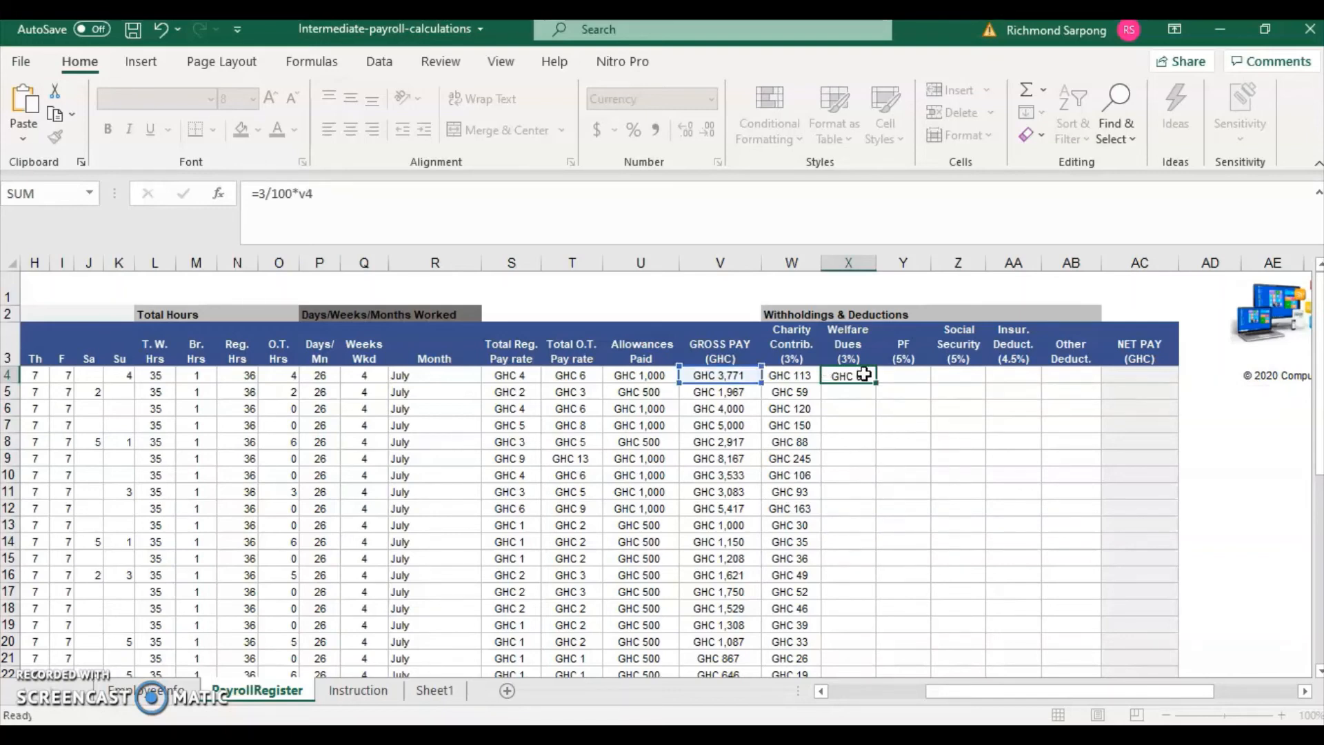
key("Return")
left_click(862, 376)
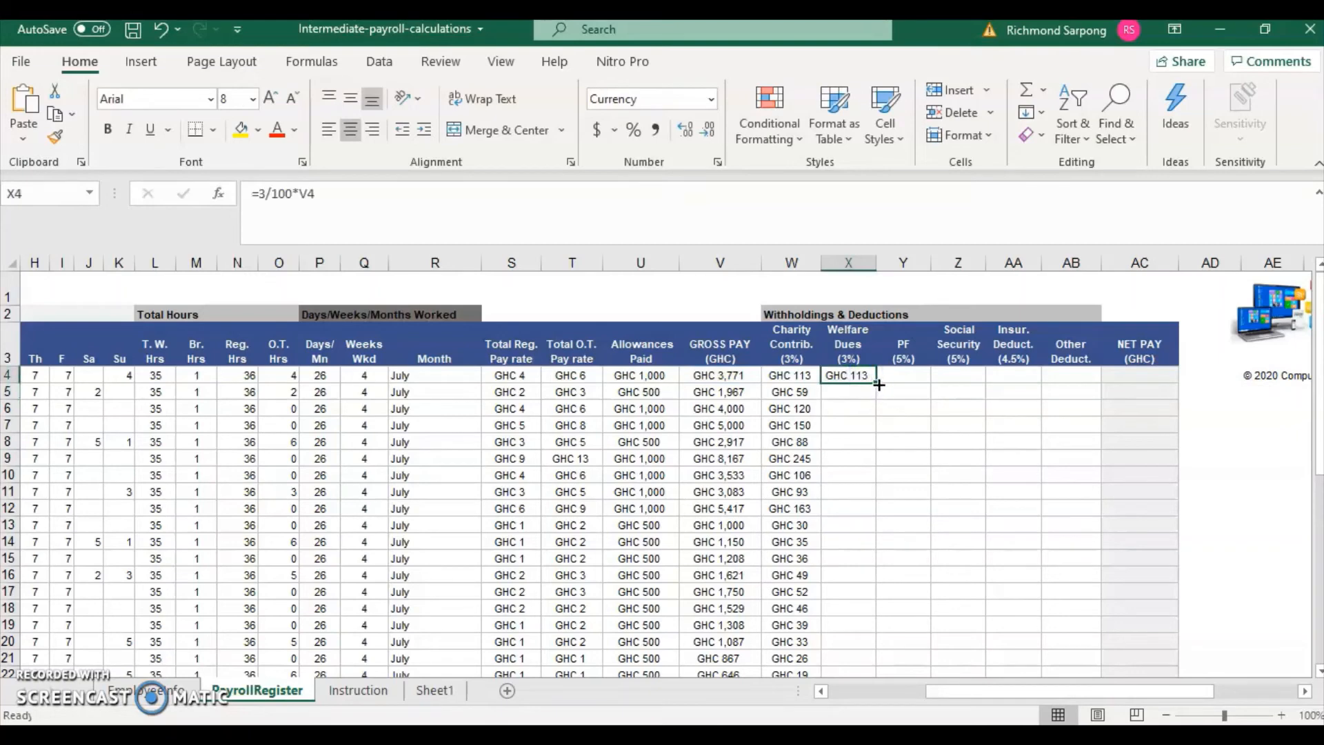
Fill the welfare dues formula from X4 down to X45.
left_click_drag(874, 387, 845, 636)
scroll(992, 524, "up", 8)
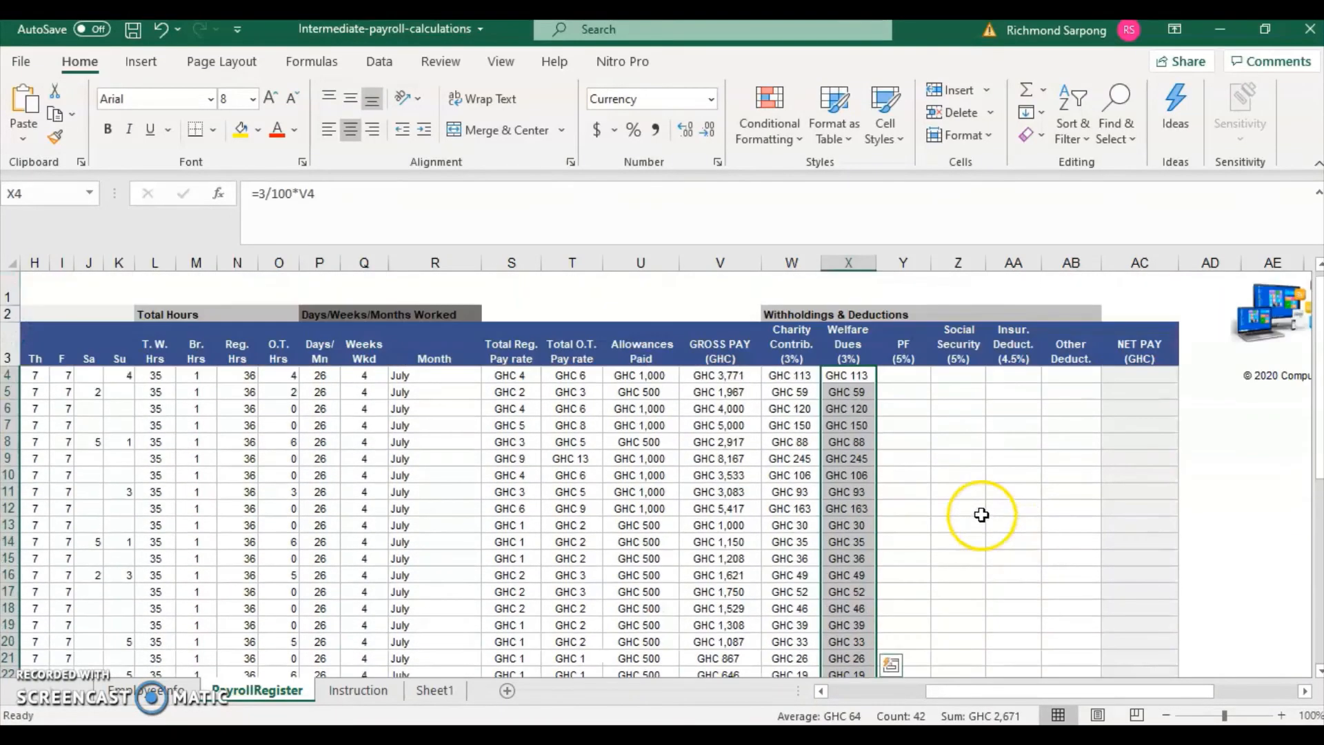
Calculate the 5% PF deduction in Y4 with the formula =5/100*V4 and fill it down to Y45.
left_click(920, 376)
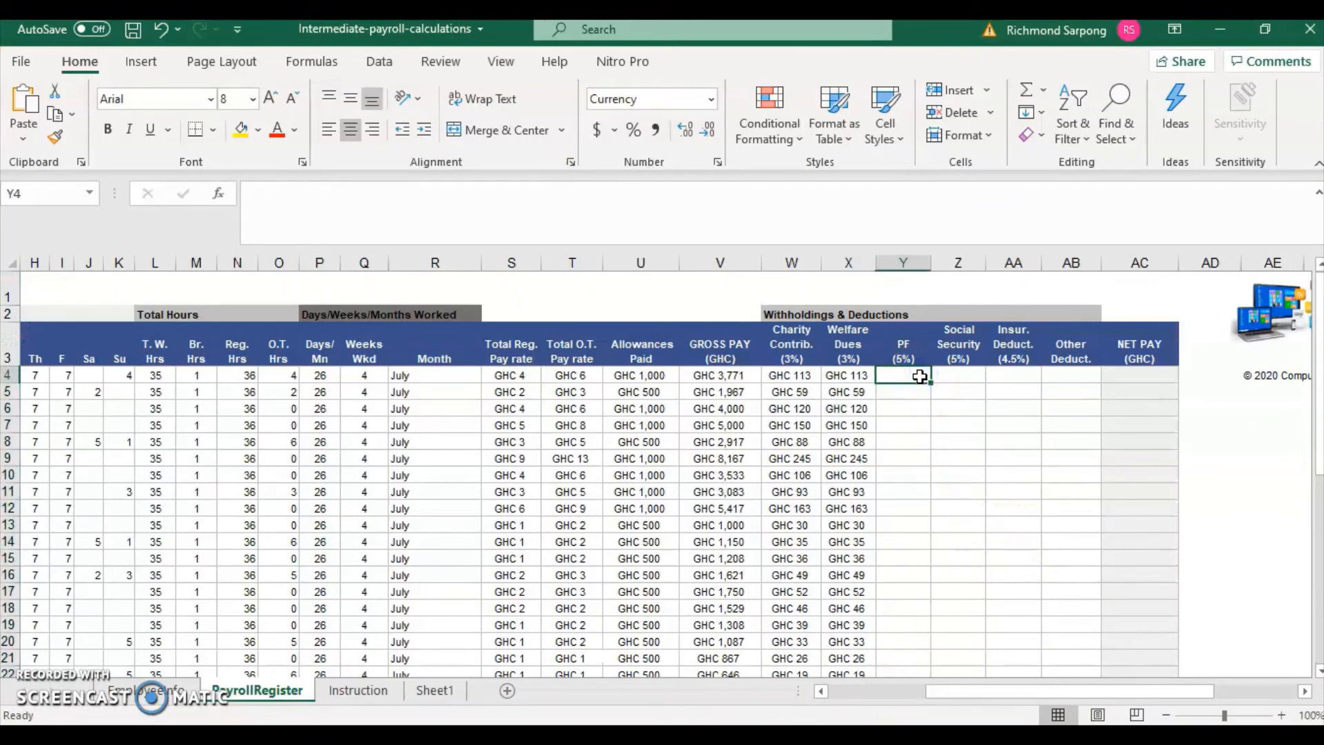
type("=5/")
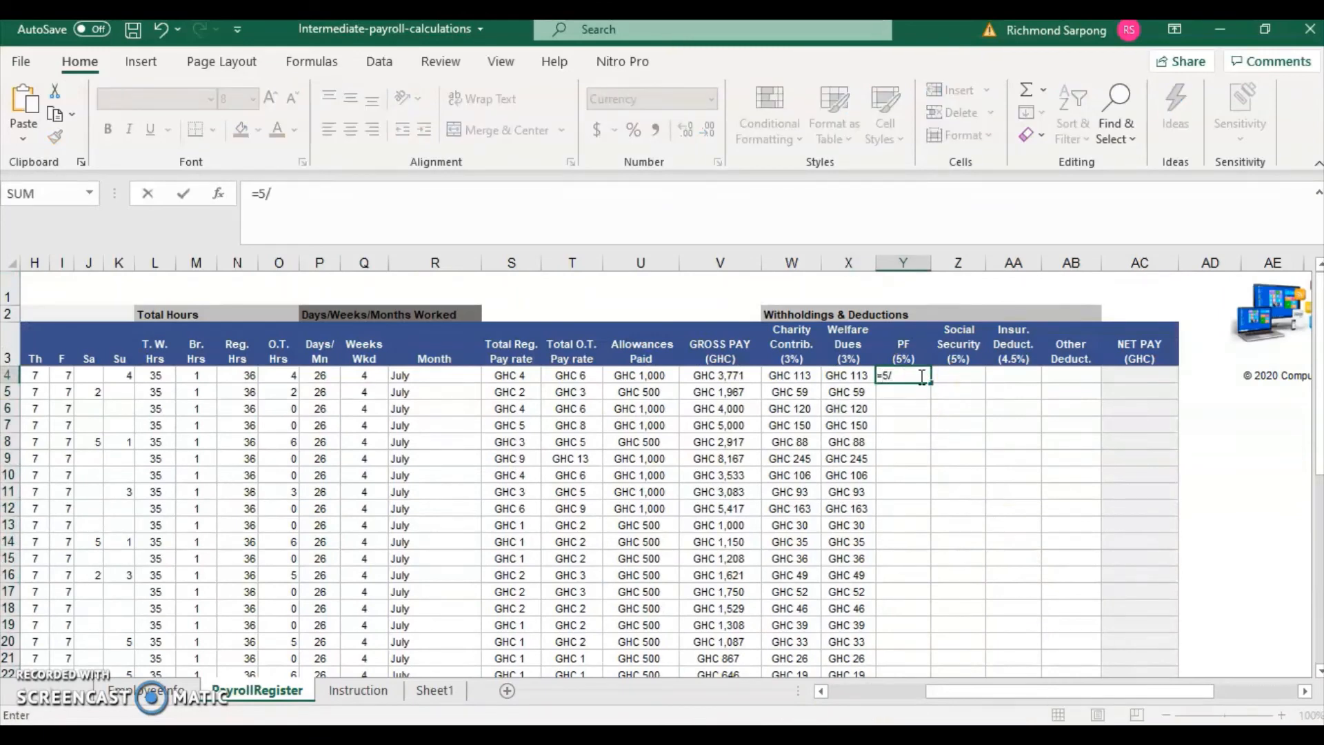
type("100*v")
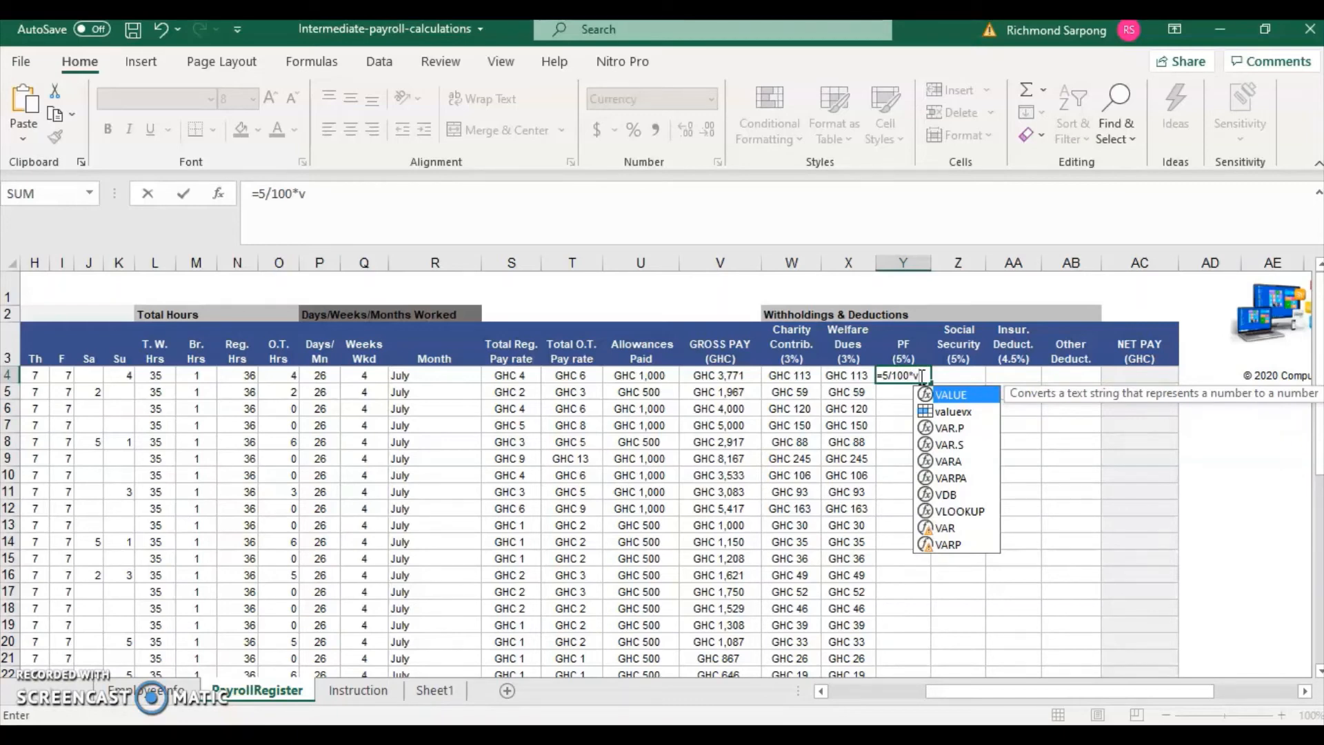
type("4")
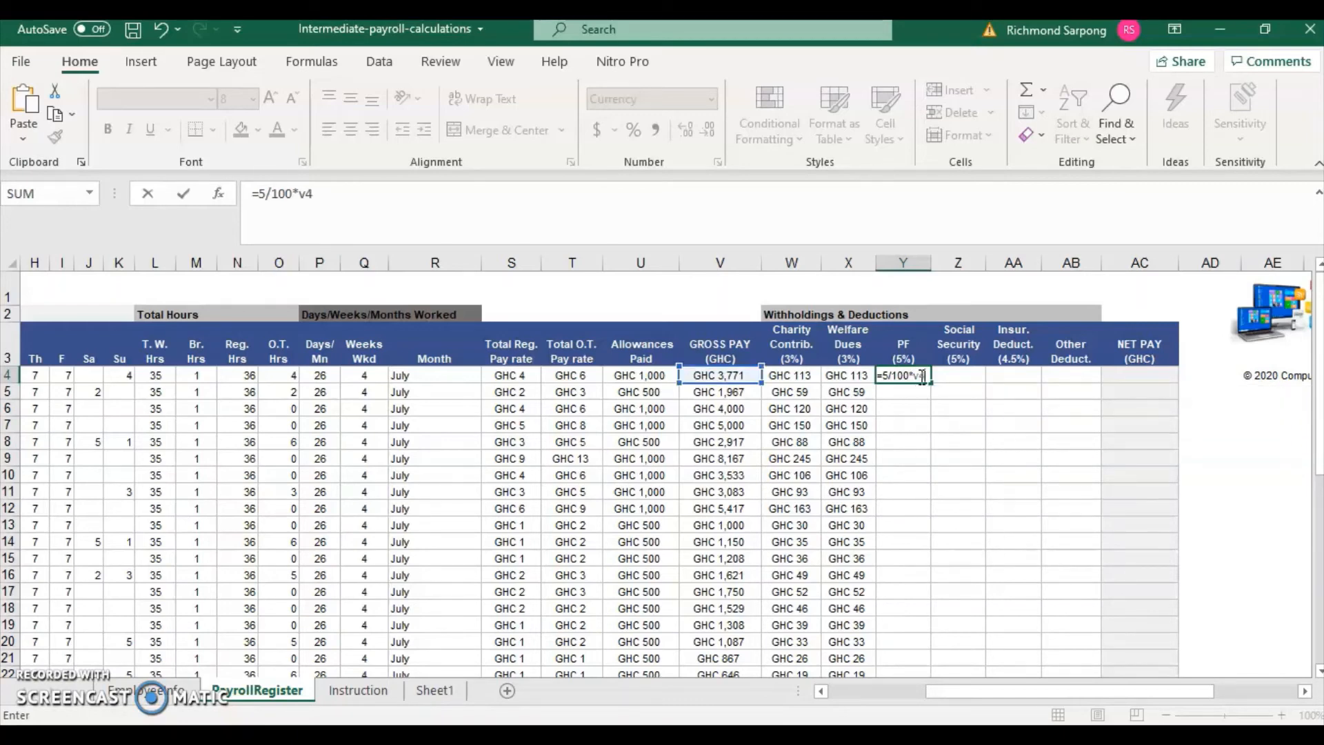
key("Return")
left_click(909, 375)
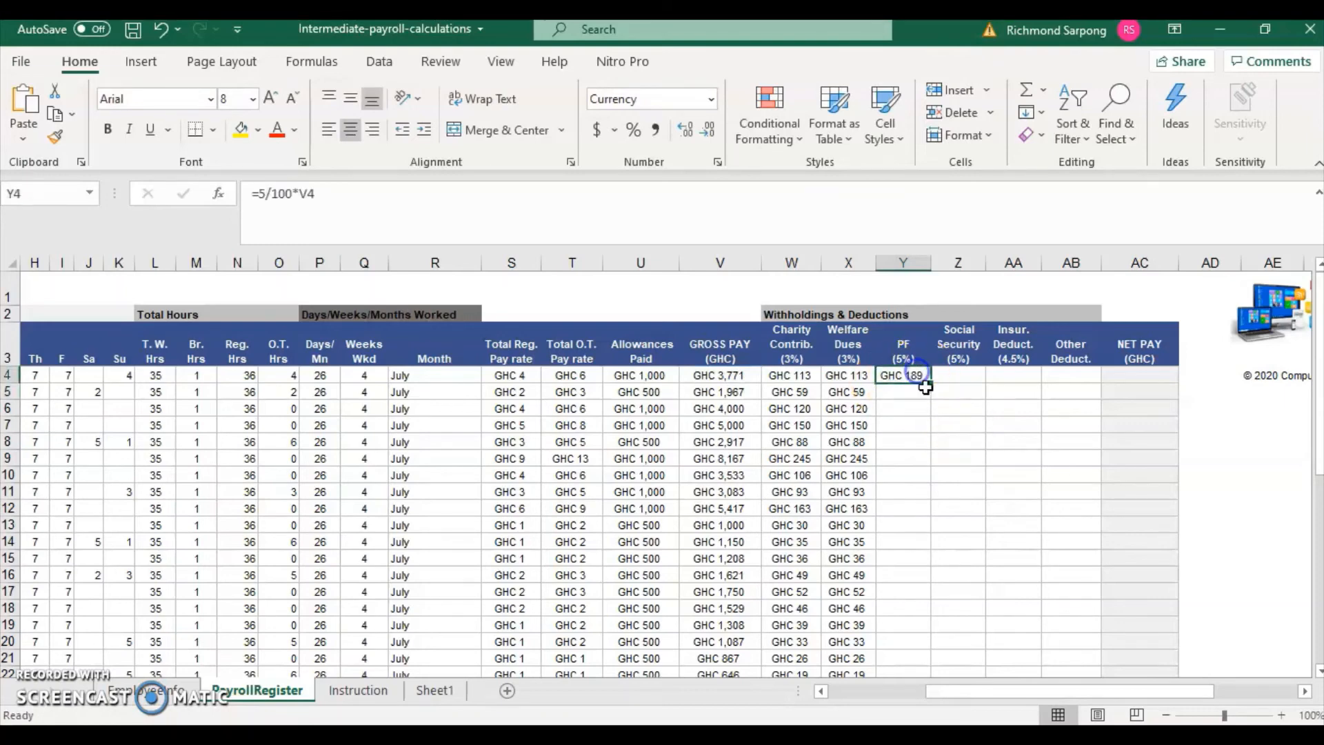
left_click_drag(926, 388, 926, 594)
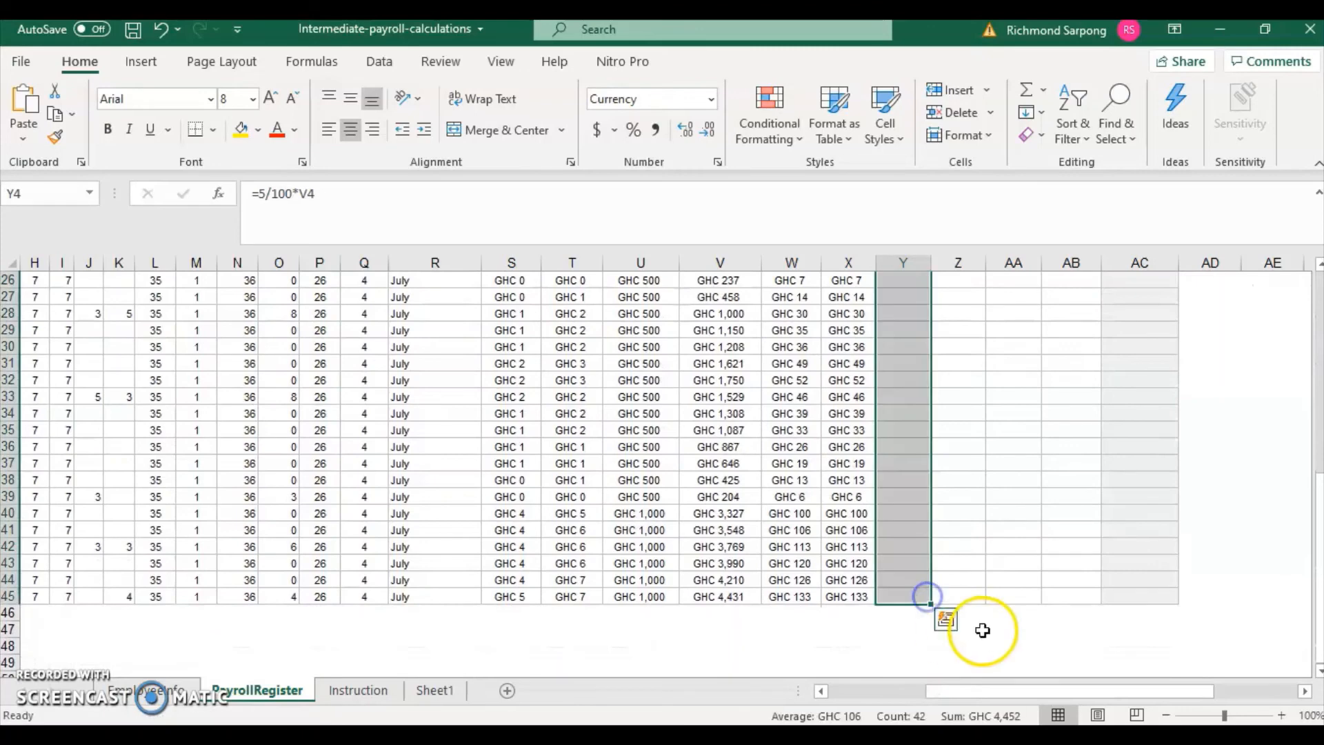
scroll(1011, 466, "up", 8)
Calculate the 5% social security deduction in Z4 with the formula =5/100*V4 and fill it down to Z45.
left_click(978, 374)
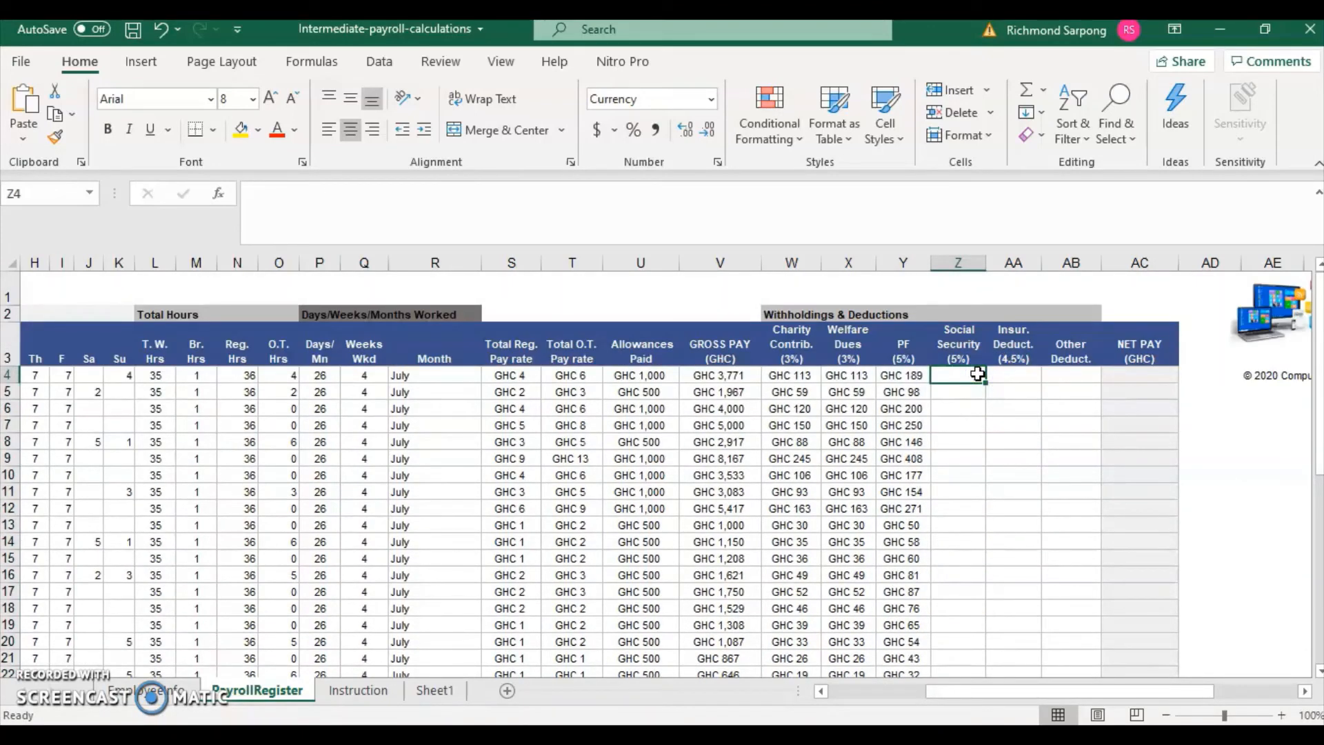
type("=")
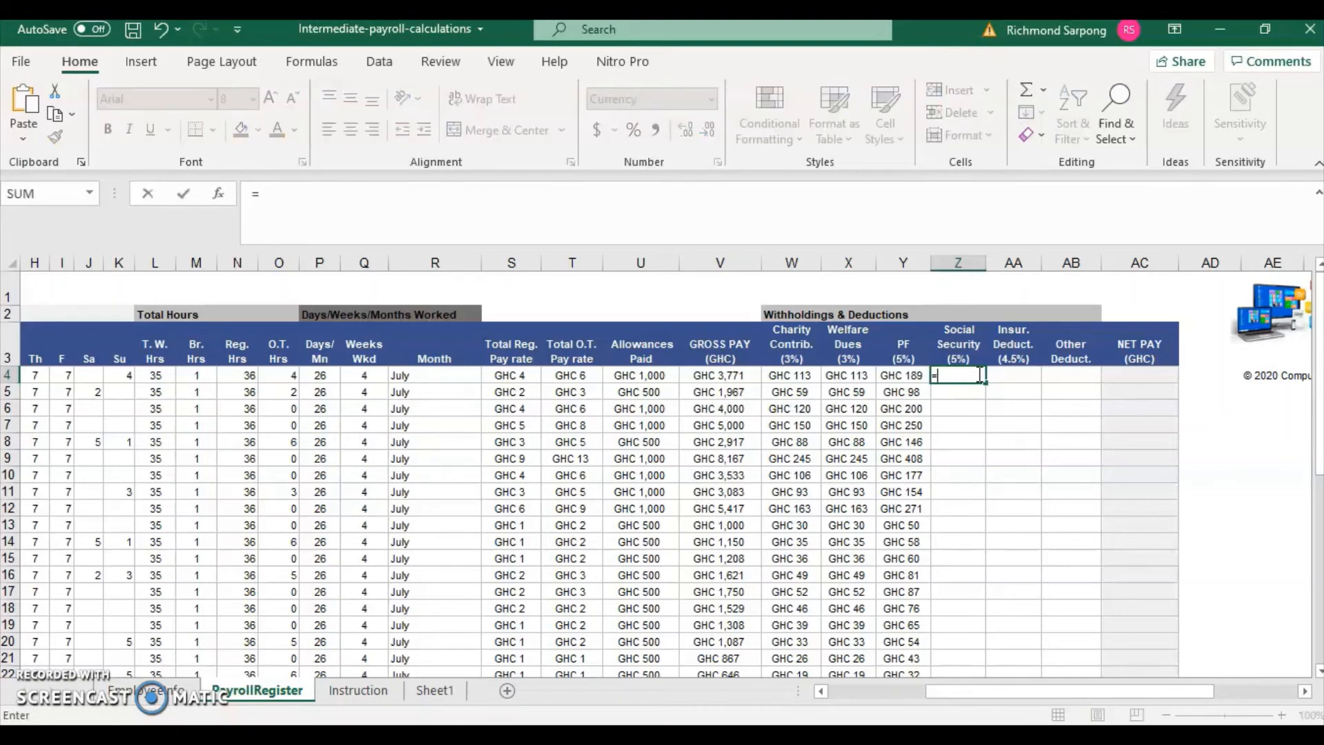
type("5/100*v4")
key("Return")
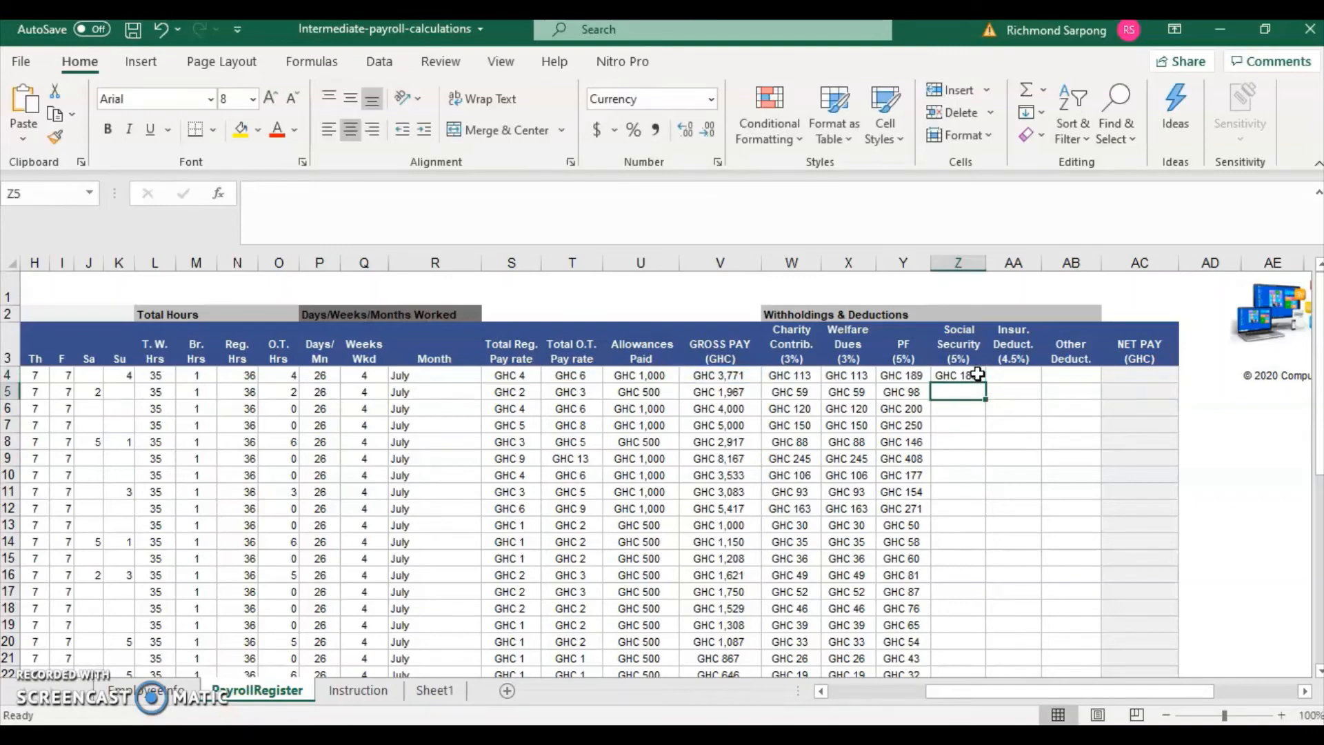
left_click(966, 376)
left_click_drag(986, 384, 986, 638)
scroll(1060, 593, "up", 8)
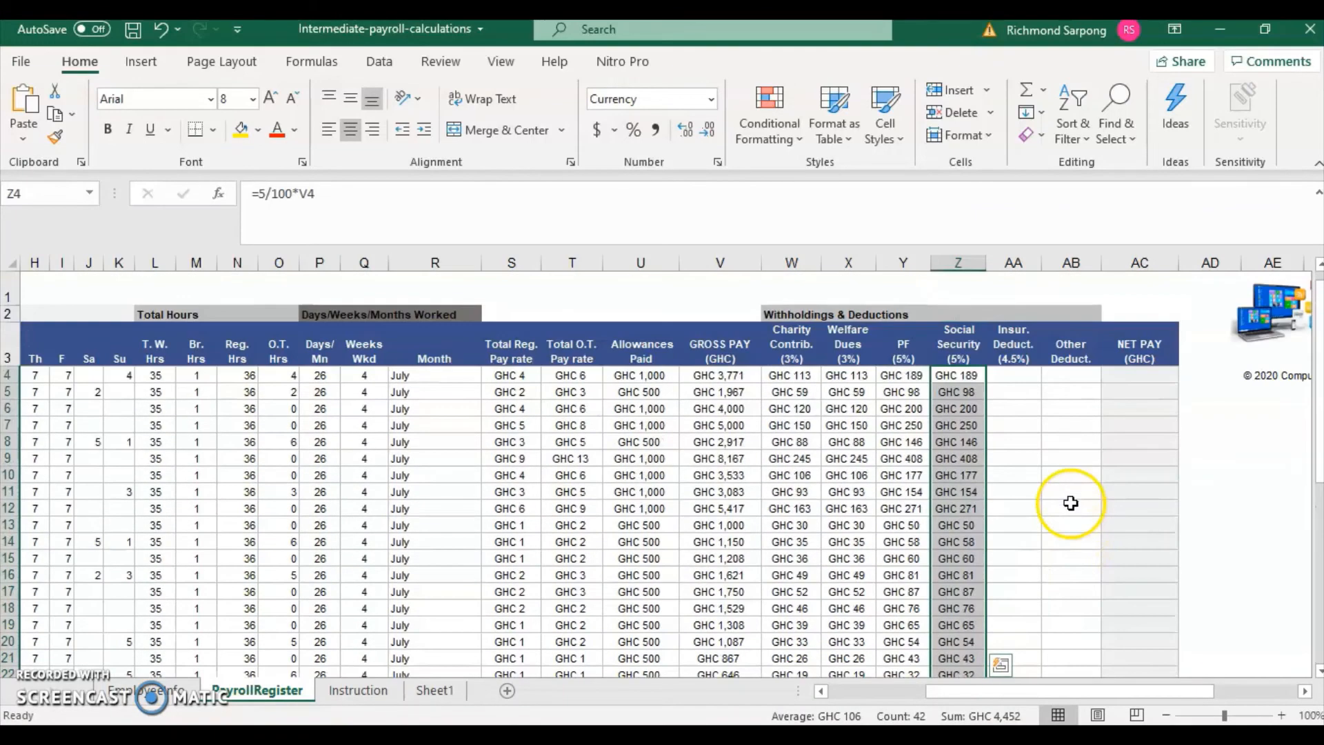
Calculate the first employee's 4.5% insurance deduction in AA4 with the formula =4.5/100*V4.
left_click(1012, 377)
type("4")
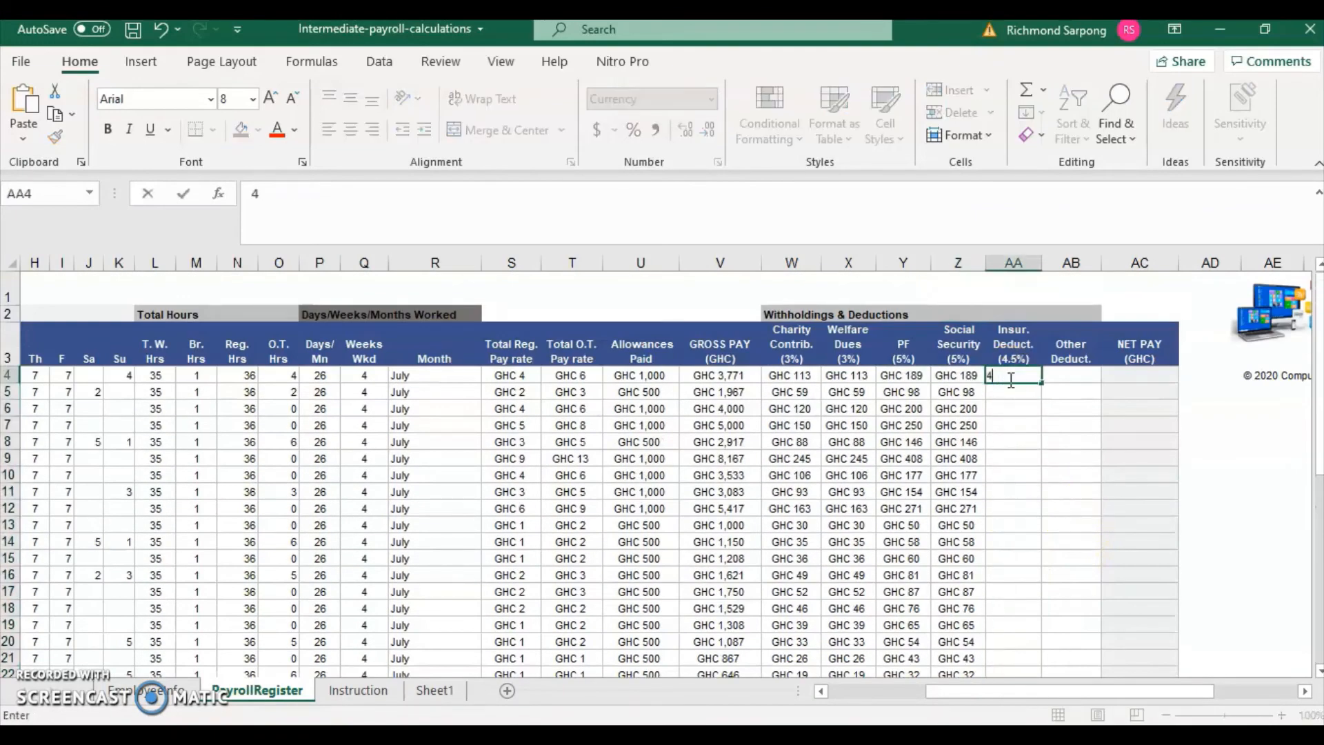
key("BackSpace")
type("=")
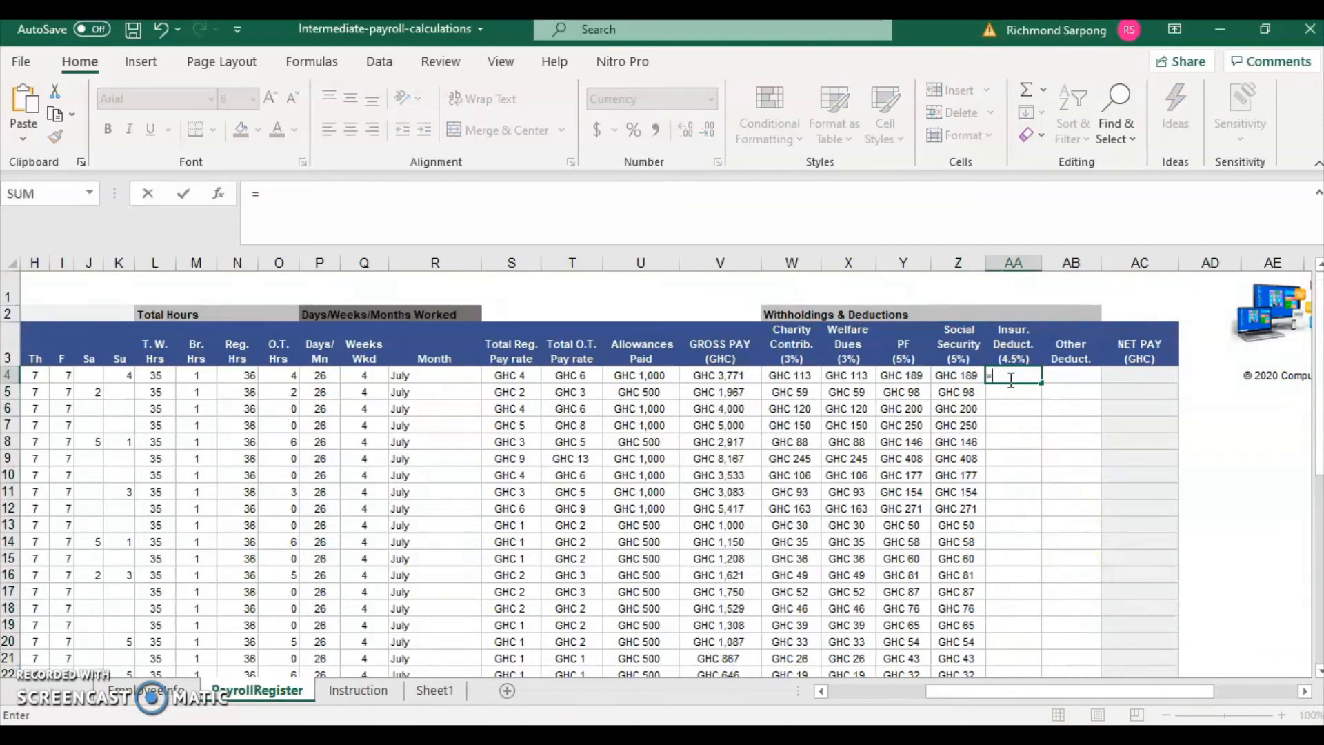
type("4.5*")
key("BackSpace")
type("/100")
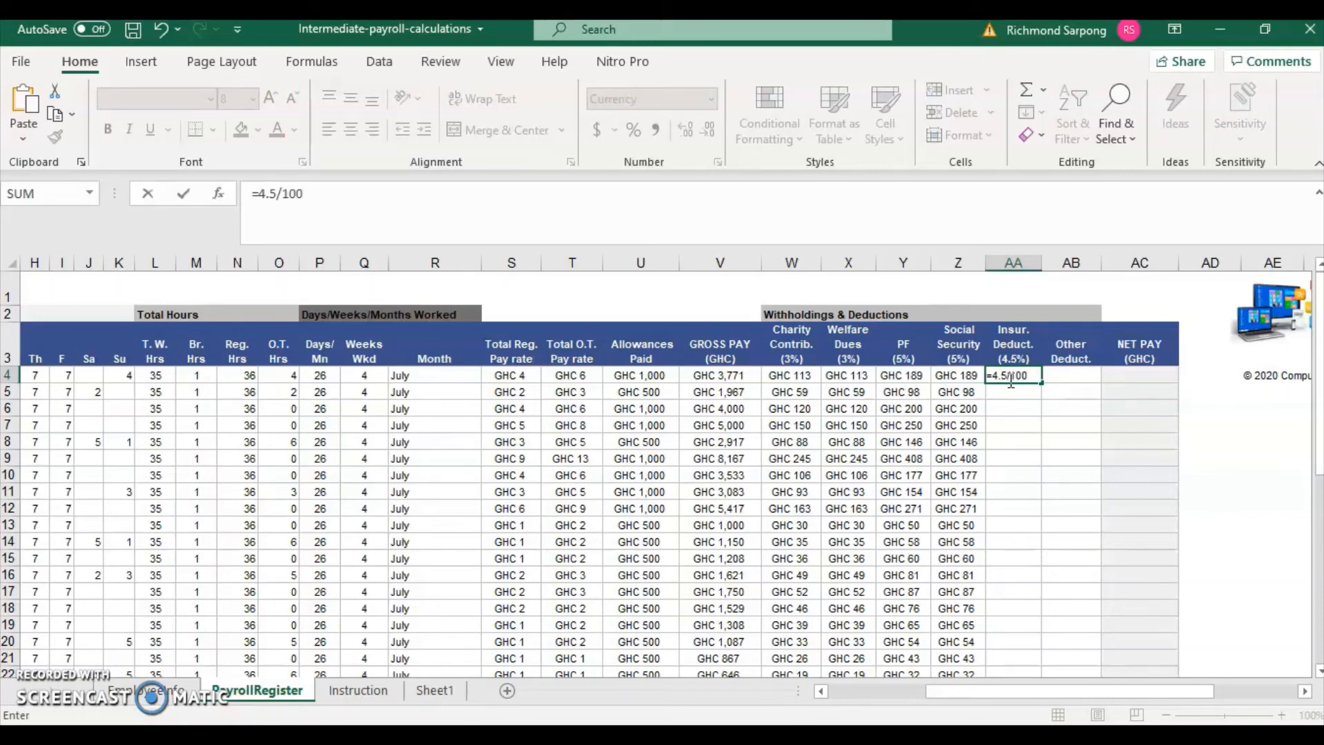
type("*v")
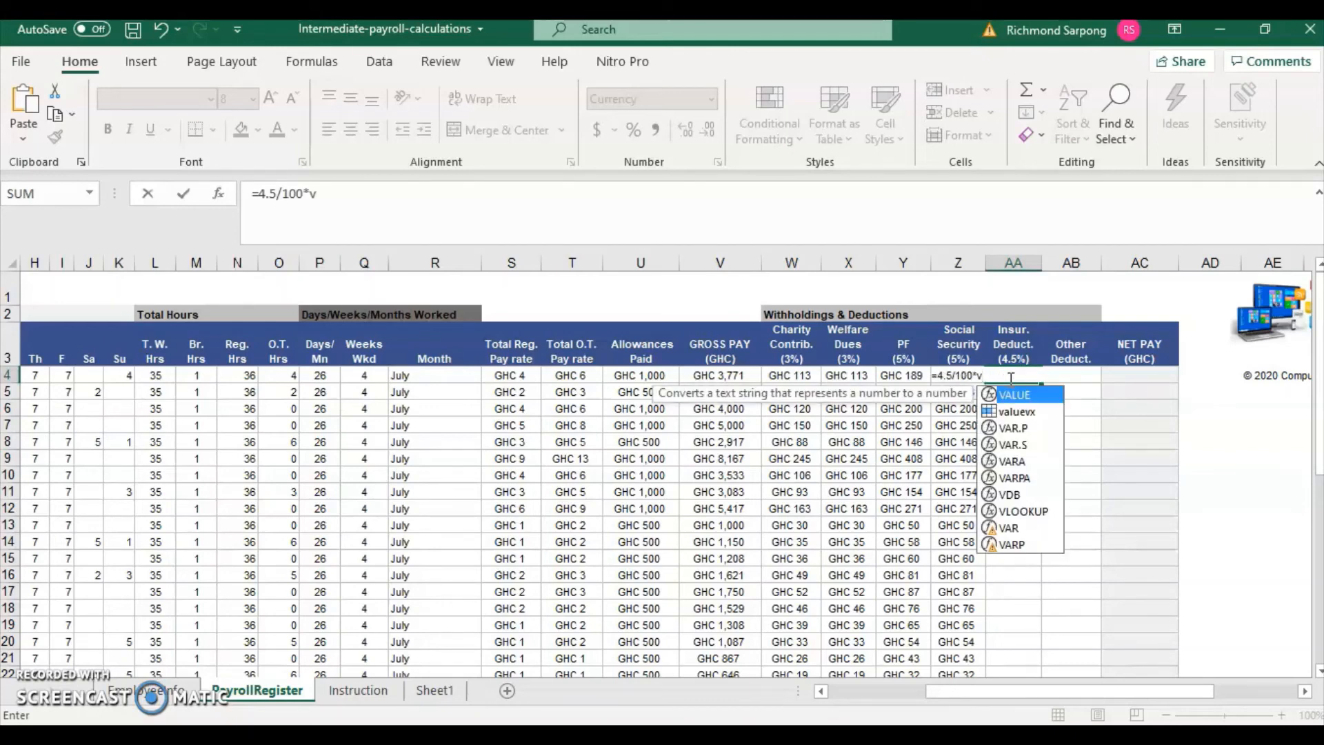
type("4")
key("Return")
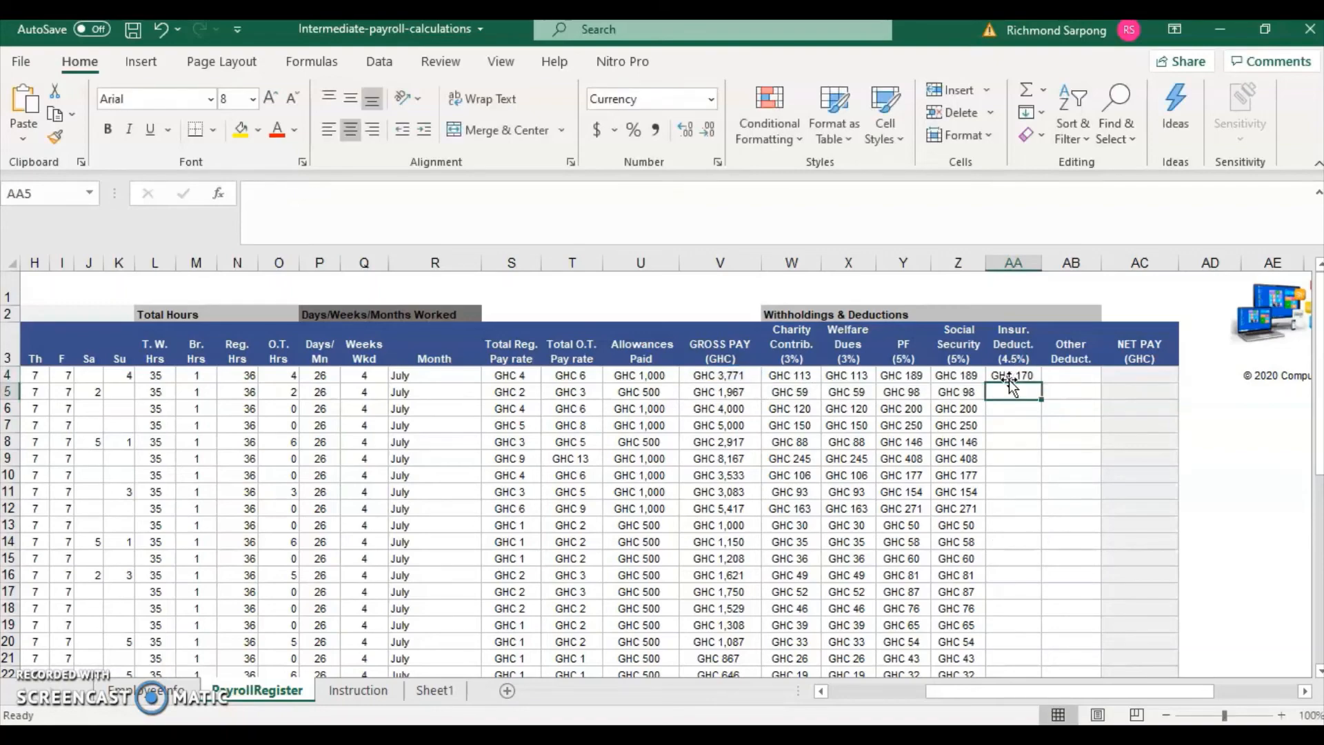
Fill the insurance deduction formula from AA4 down to AA45 and check the rows.
left_click(1010, 376)
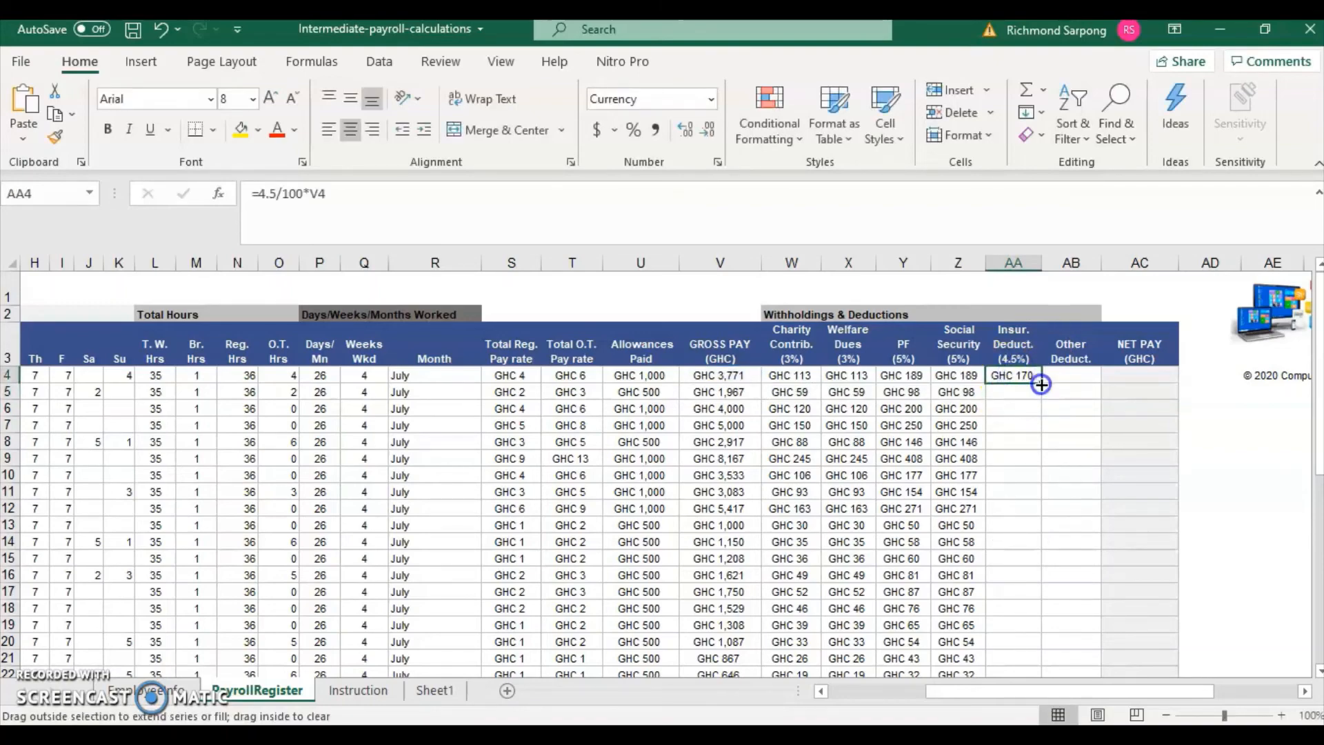
left_click_drag(1041, 384, 1037, 632)
scroll(1166, 545, "up", 8)
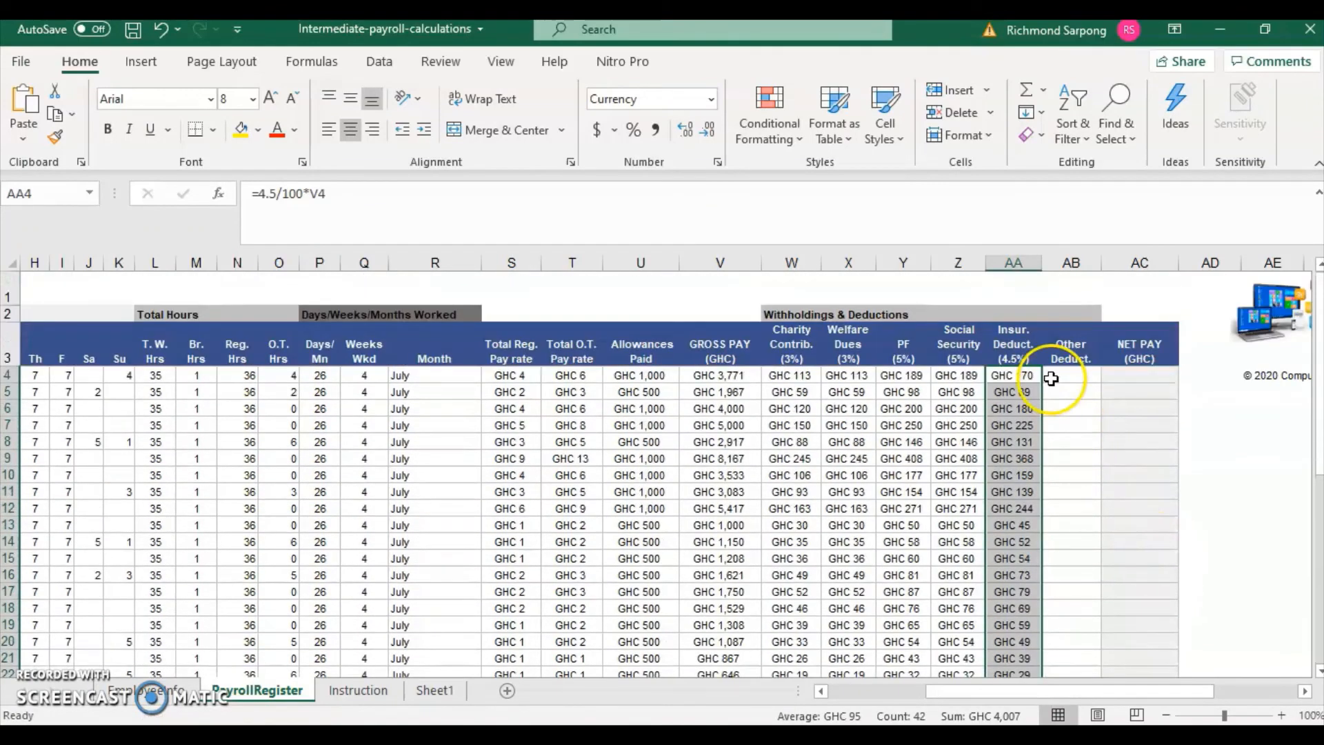
scroll(1063, 384, "down", 5)
scroll(1052, 494, "up", 5)
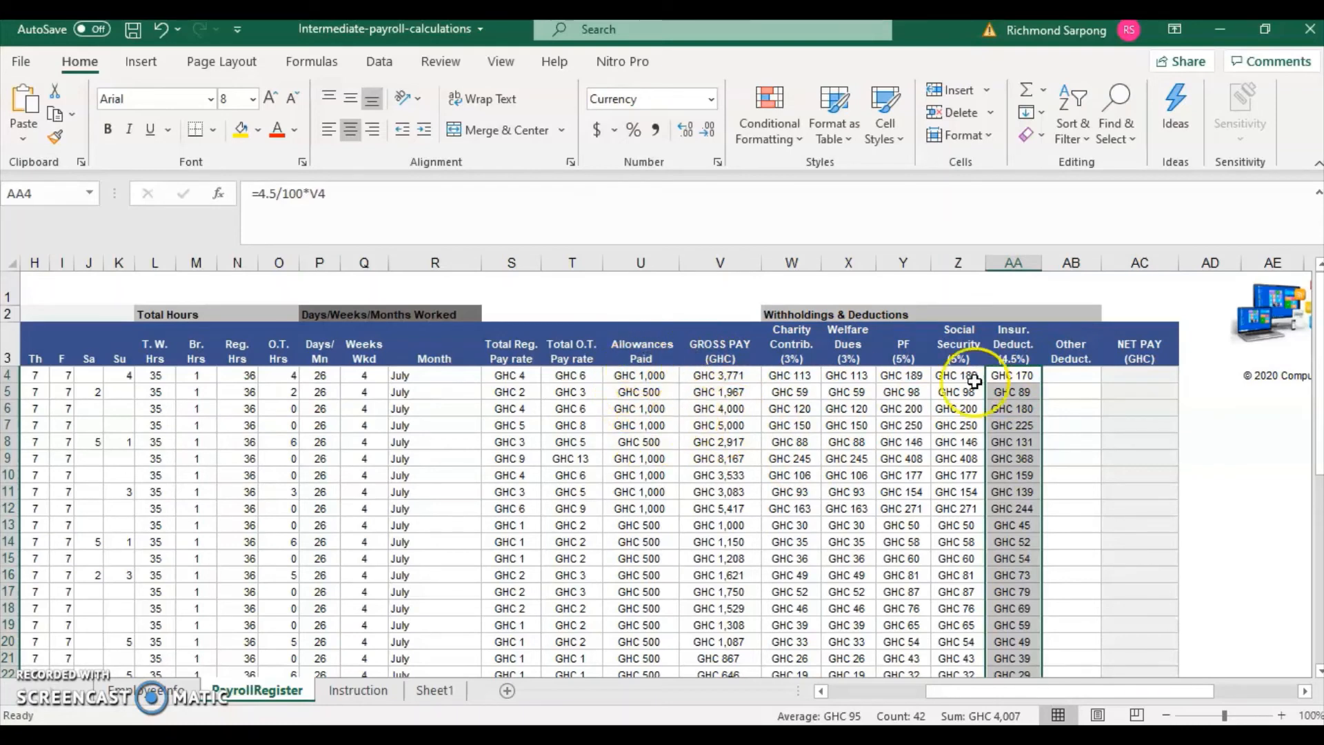
Begin the first employee's net pay formula in AC4 with the overtime pay term =(T4*O4).
left_click(1125, 375)
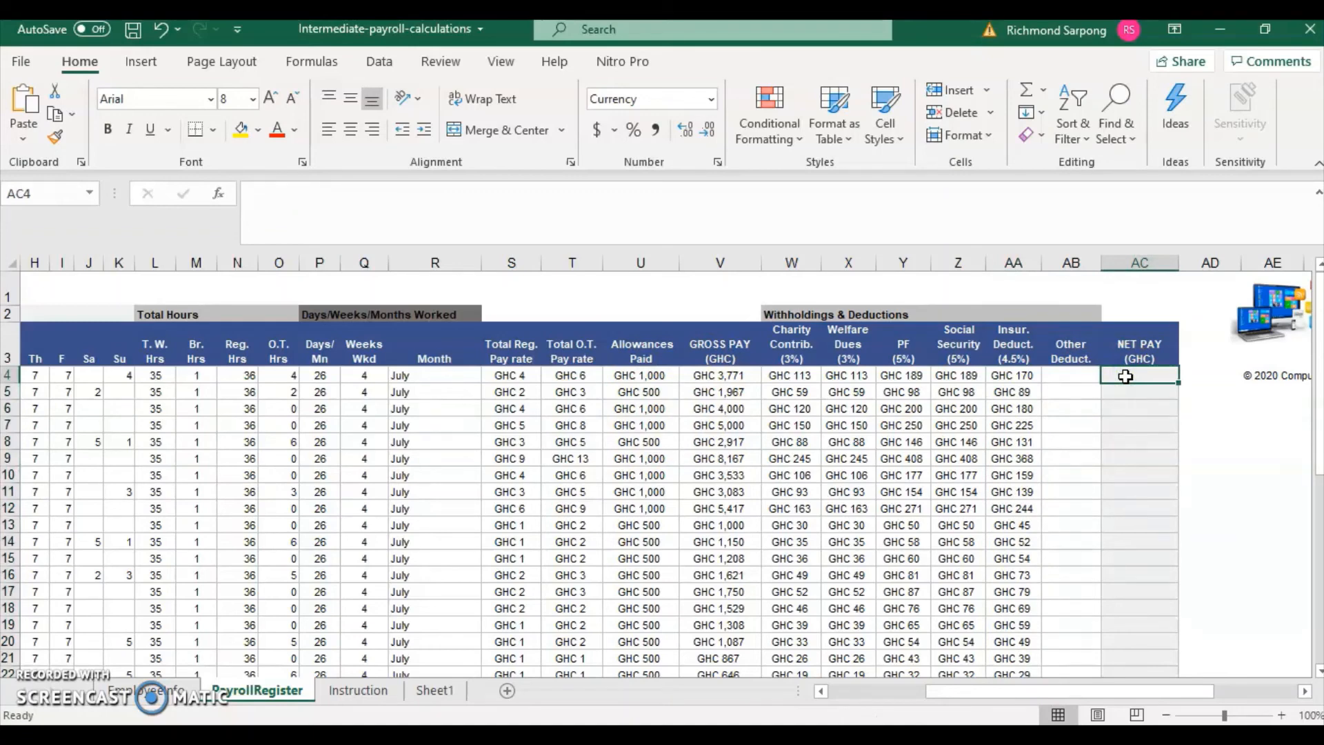
type("=")
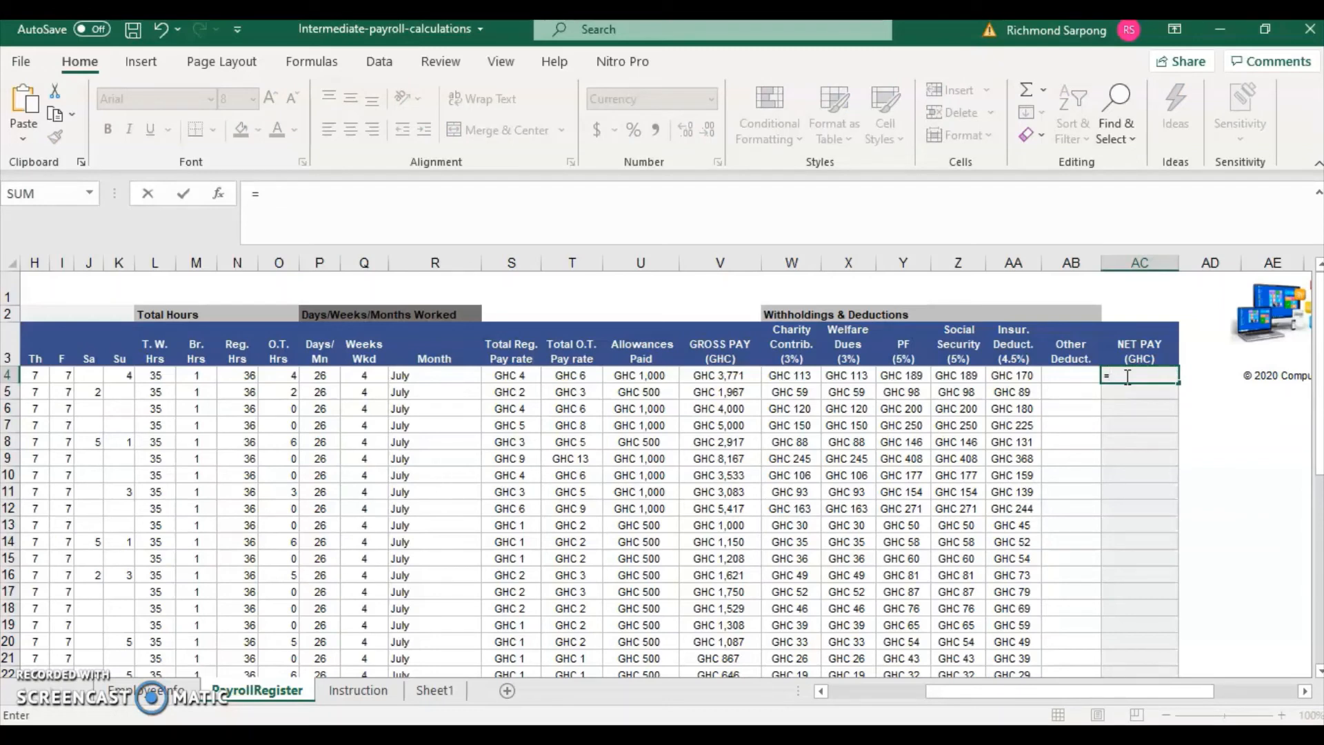
type("(")
key("Escape")
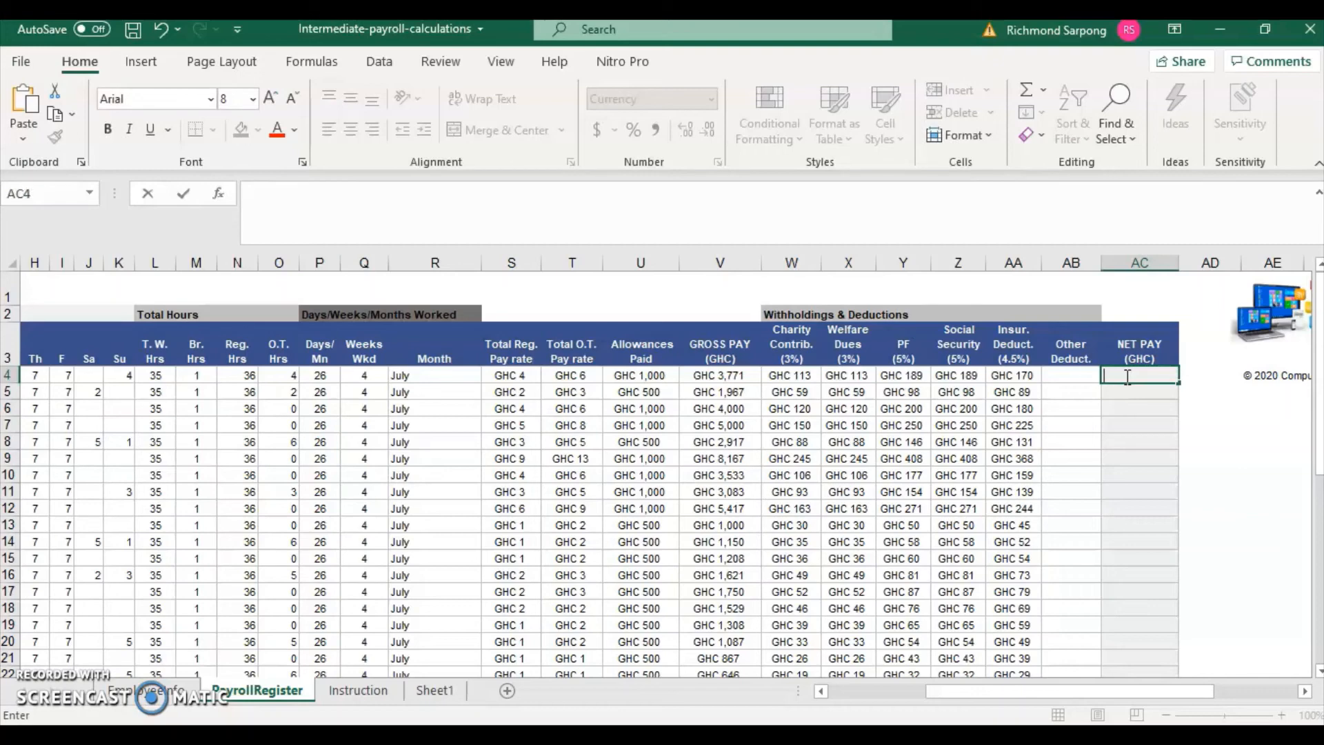
type("=")
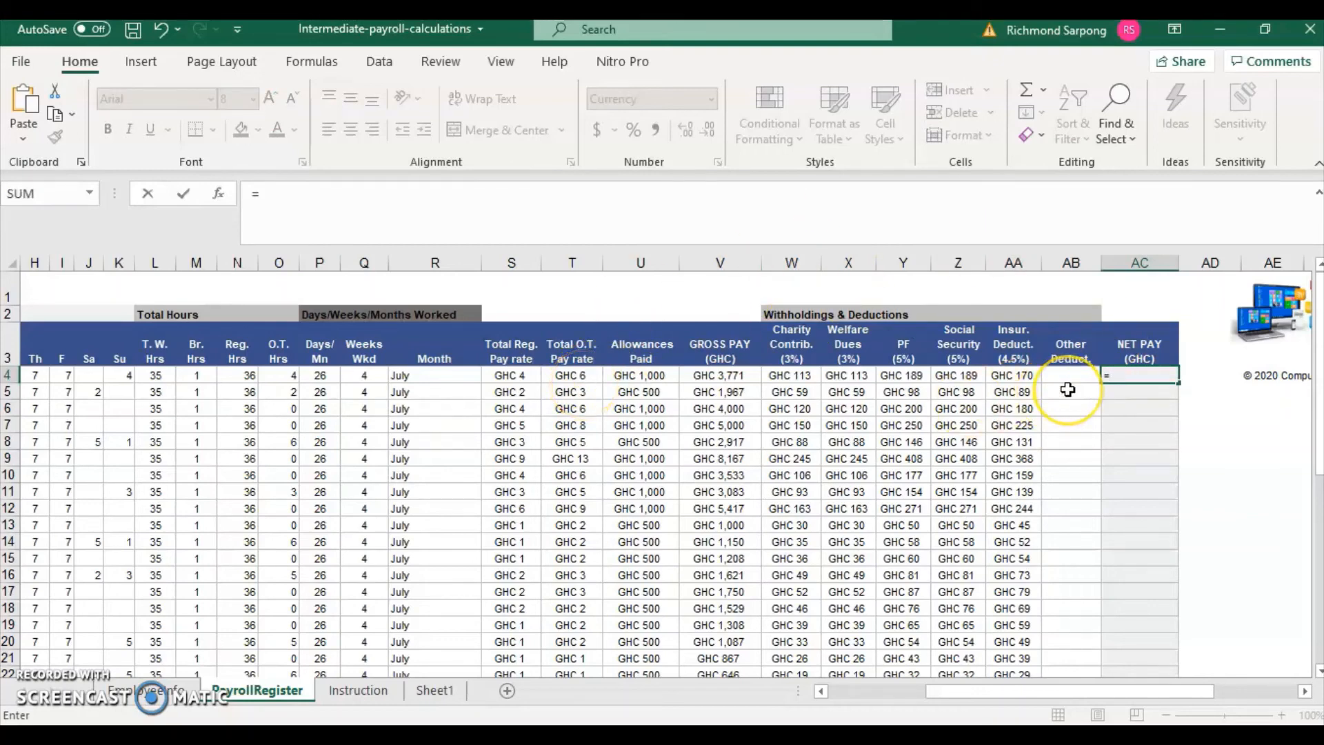
type("(")
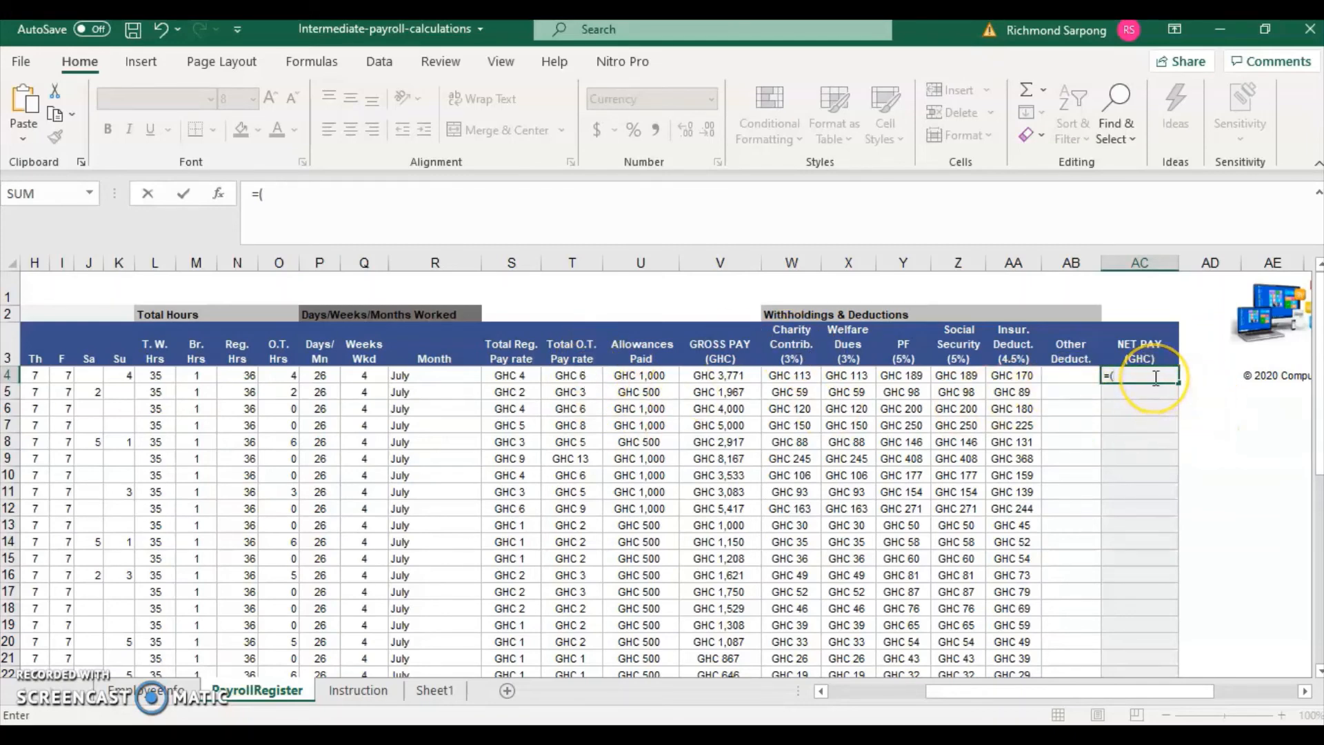
type("t4*")
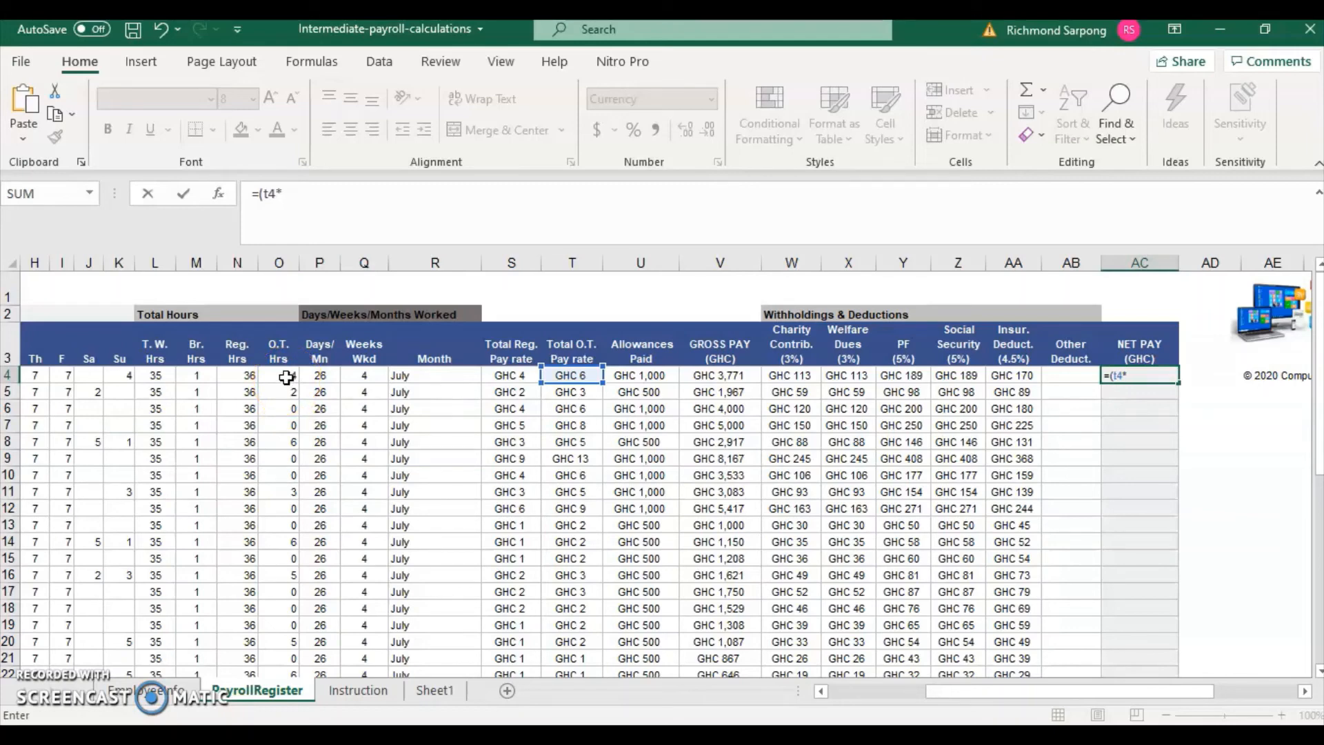
type("o")
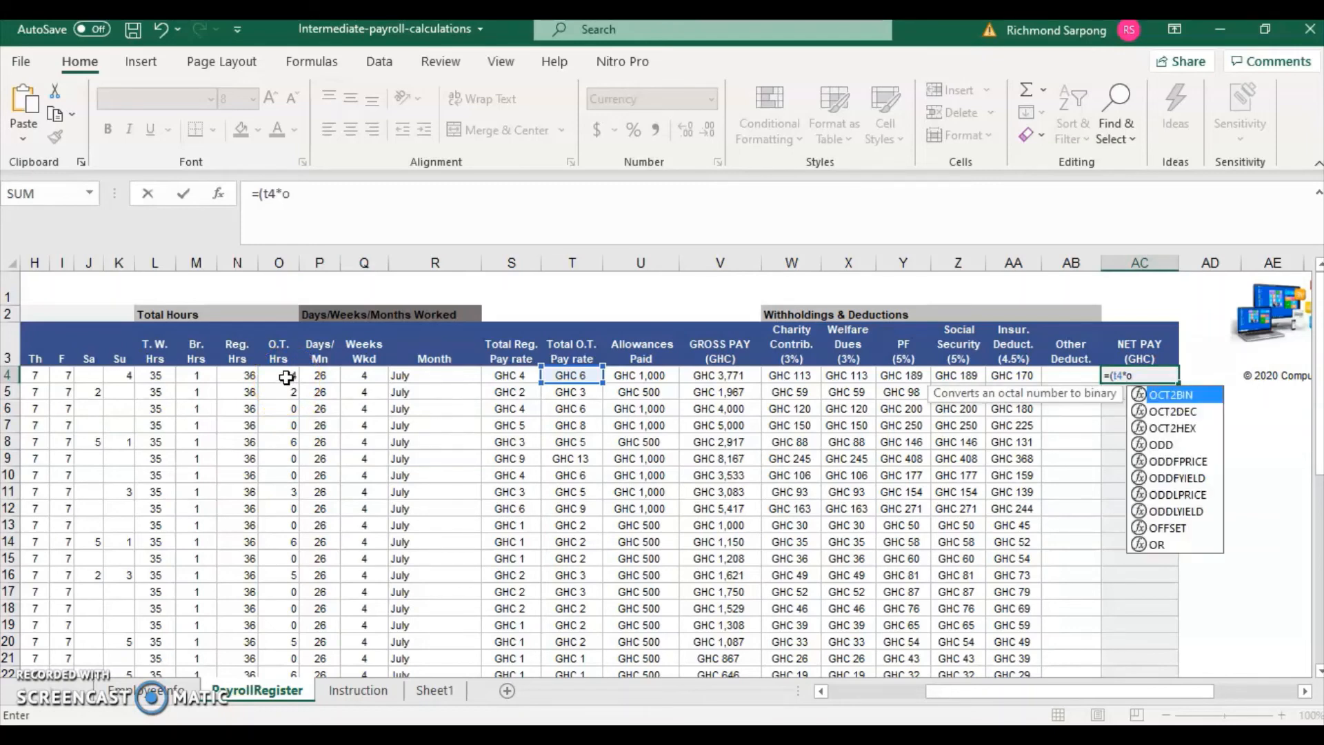
type("4")
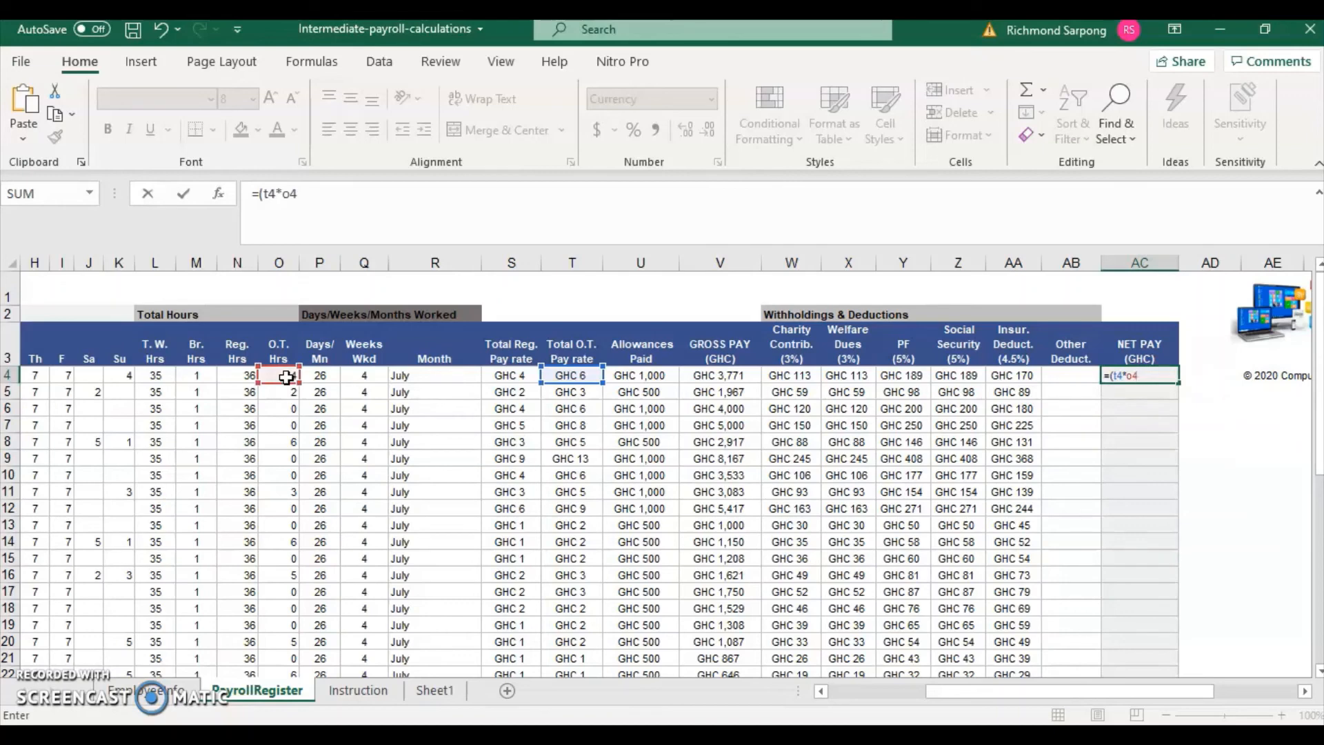
type(")")
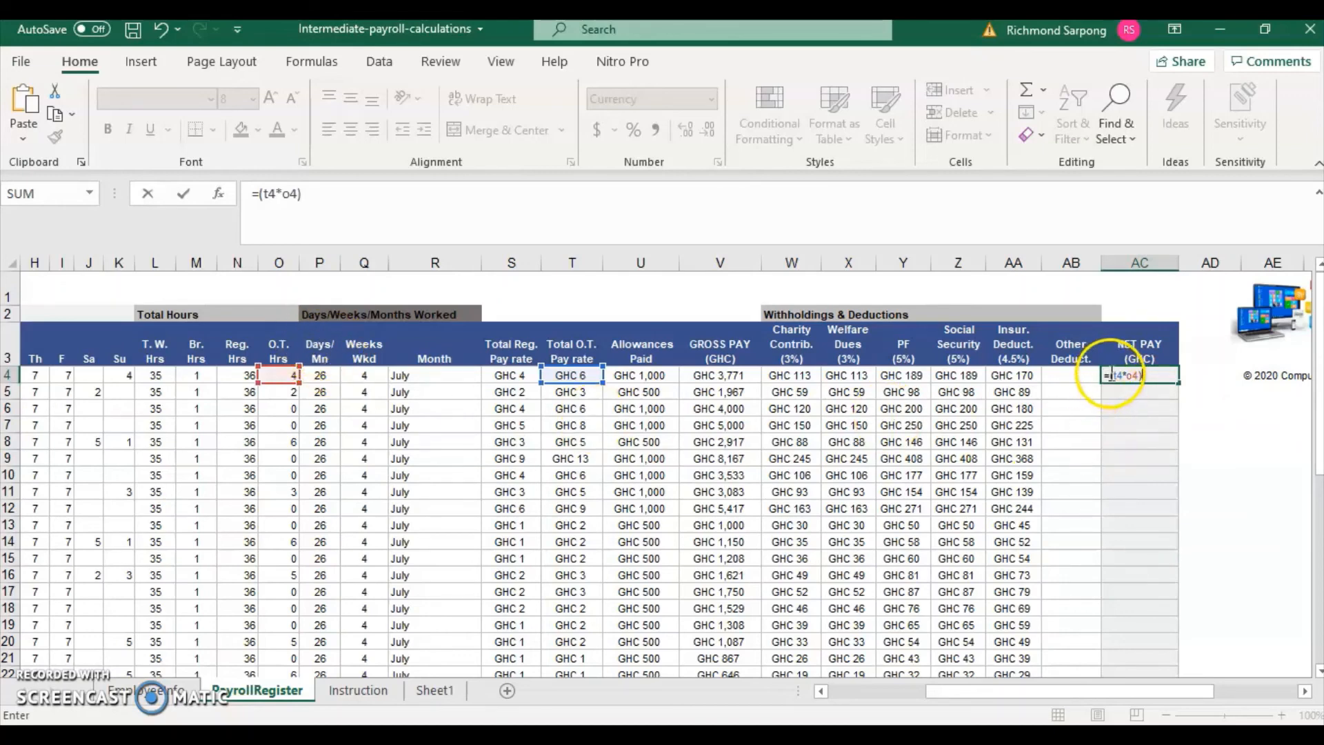
Extend the net pay formula in AC4 with an outer opening bracket and the allowances and gross pay: =((T4*O4)+(U4+V4.
left_click(1110, 375)
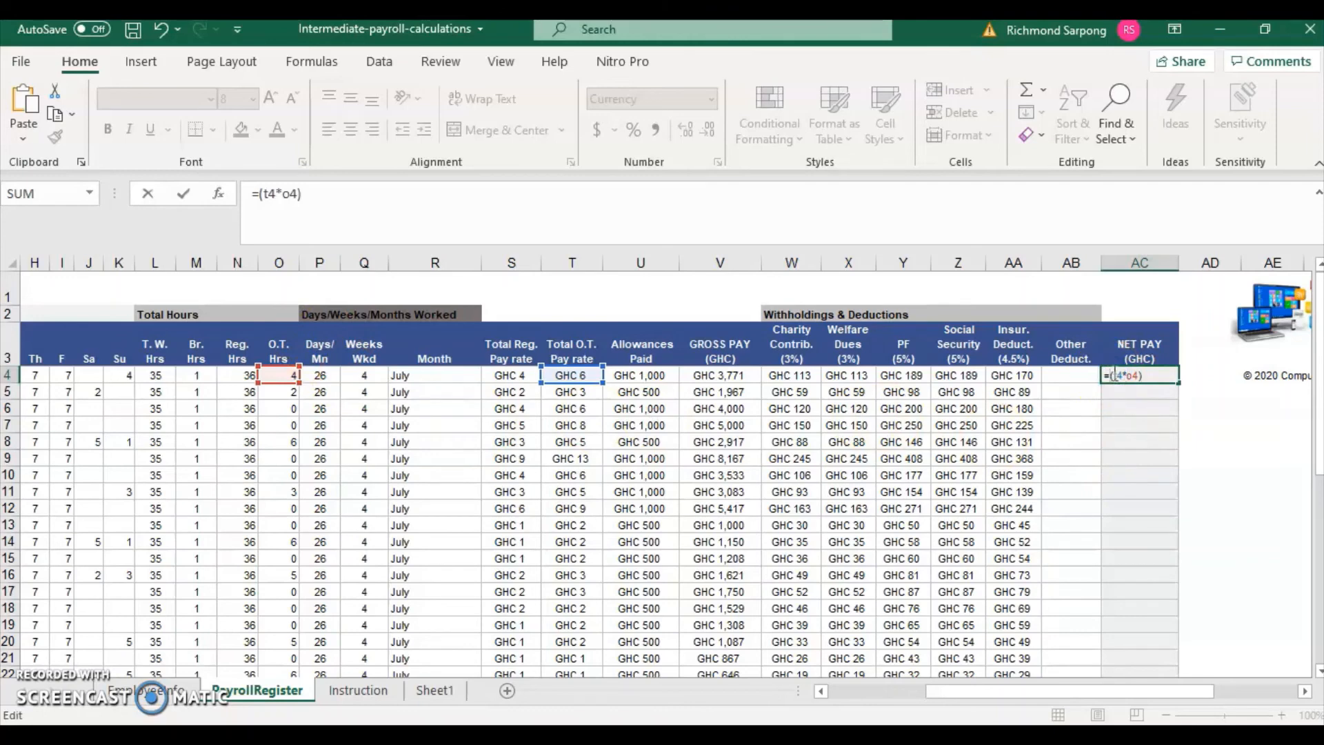
right_click(1114, 375)
left_click(1156, 374)
type("(")
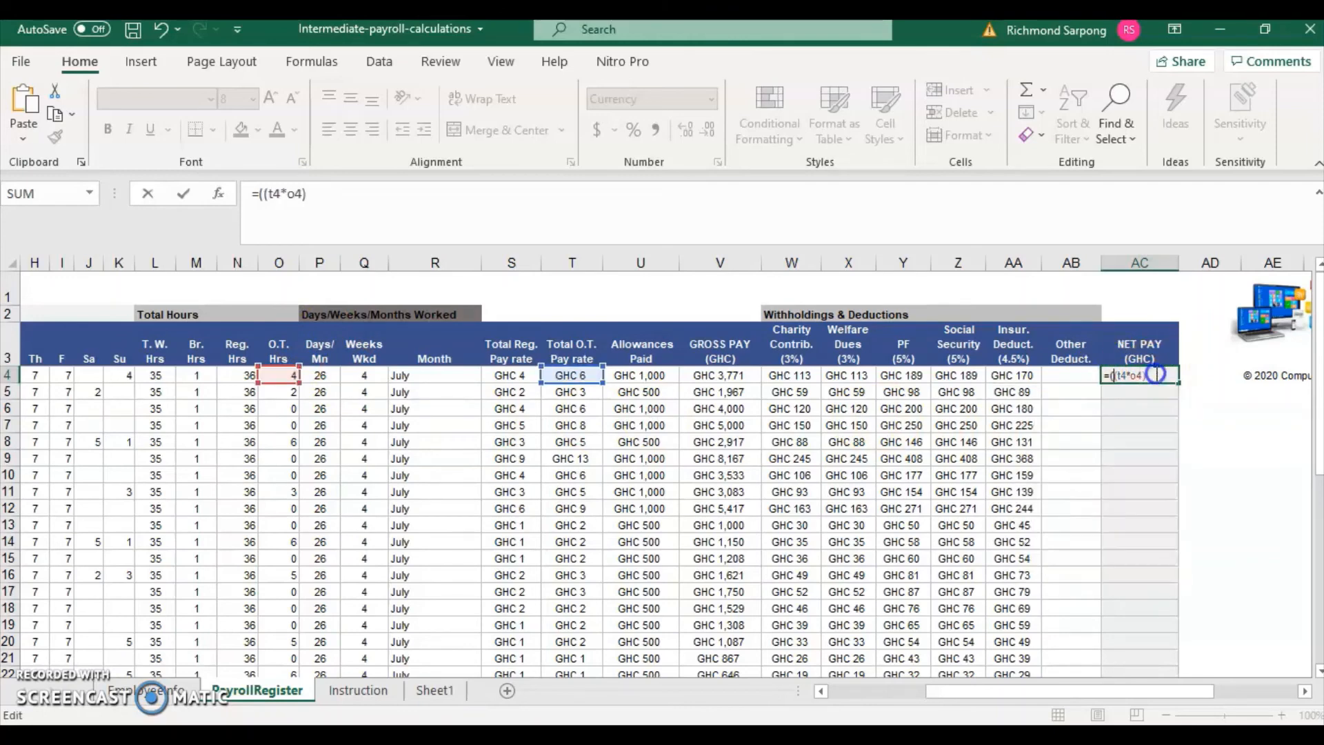
type("=")
key("BackSpace")
type("+")
type("(")
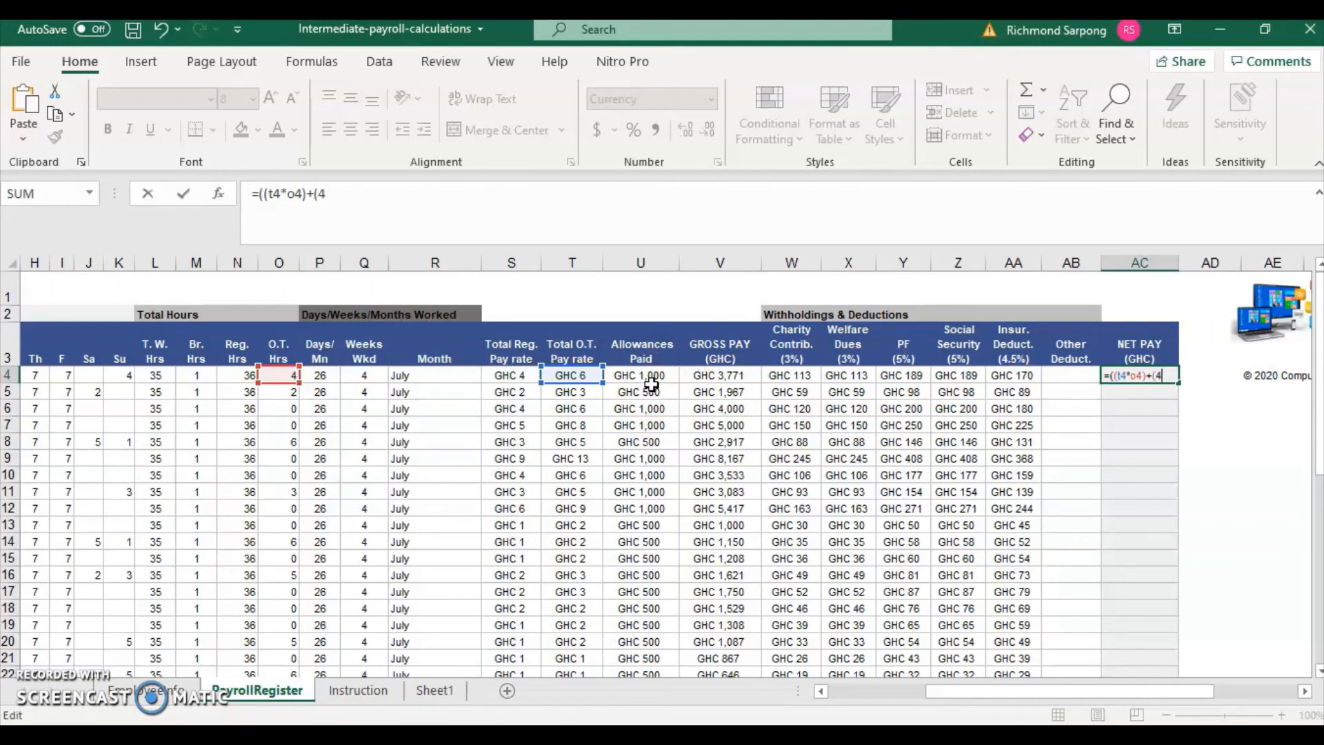
type("u4")
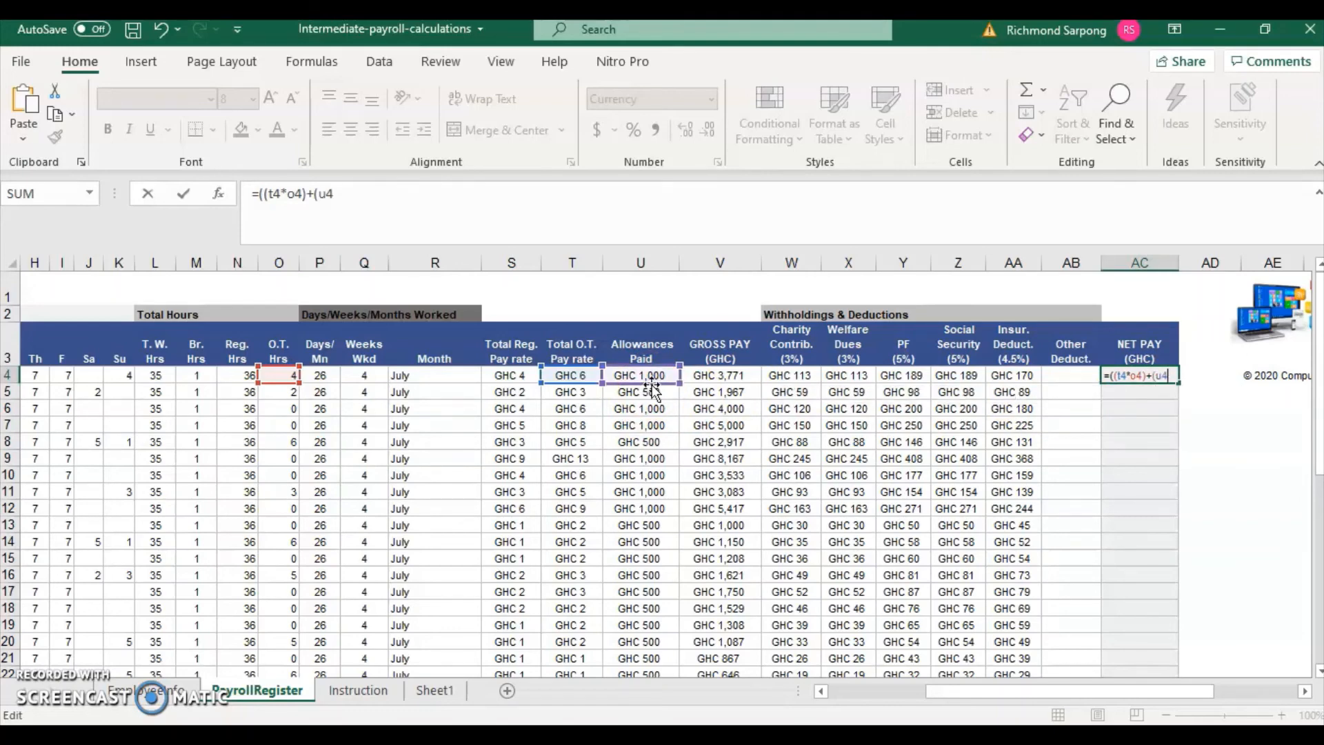
type("+v4")
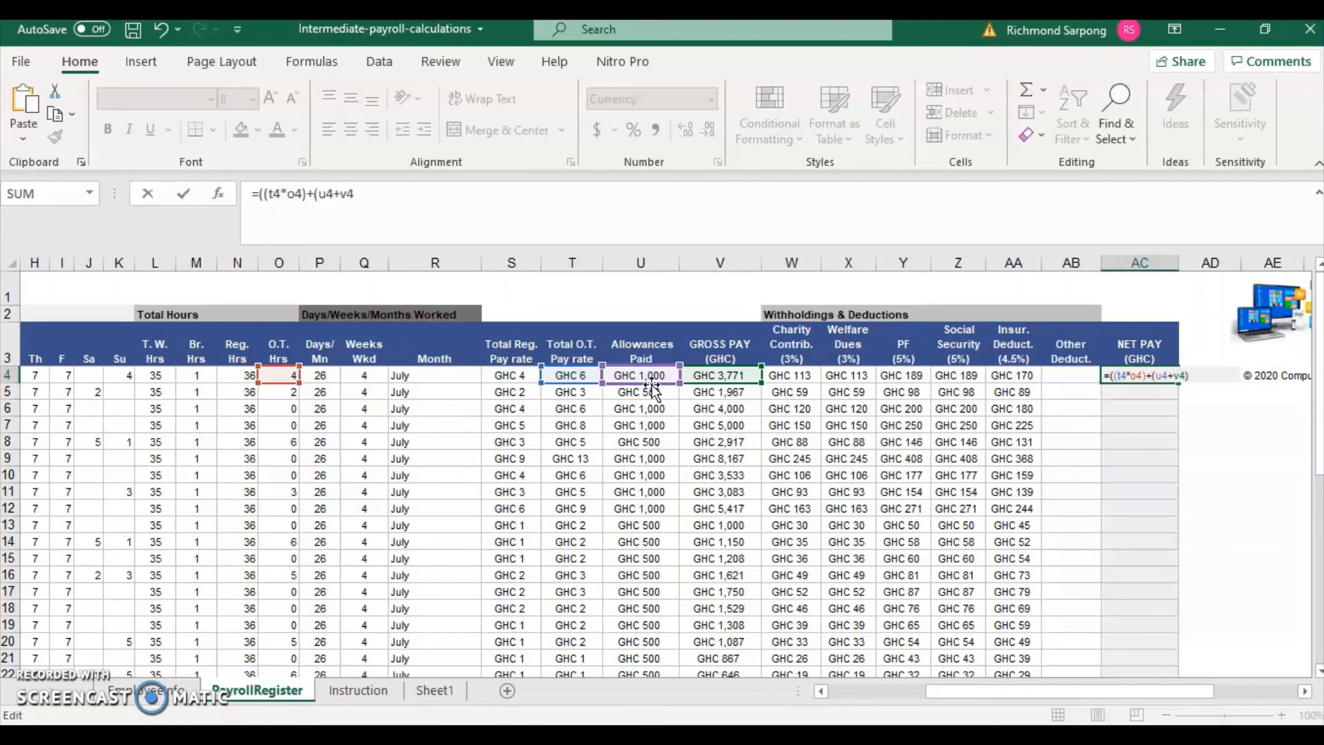
Complete the net pay formula in AC4 by subtracting the five deductions: =((T4*O4)+(U4+V4))-(W4+X4+Y4+Z4+AA4).
type("))-(")
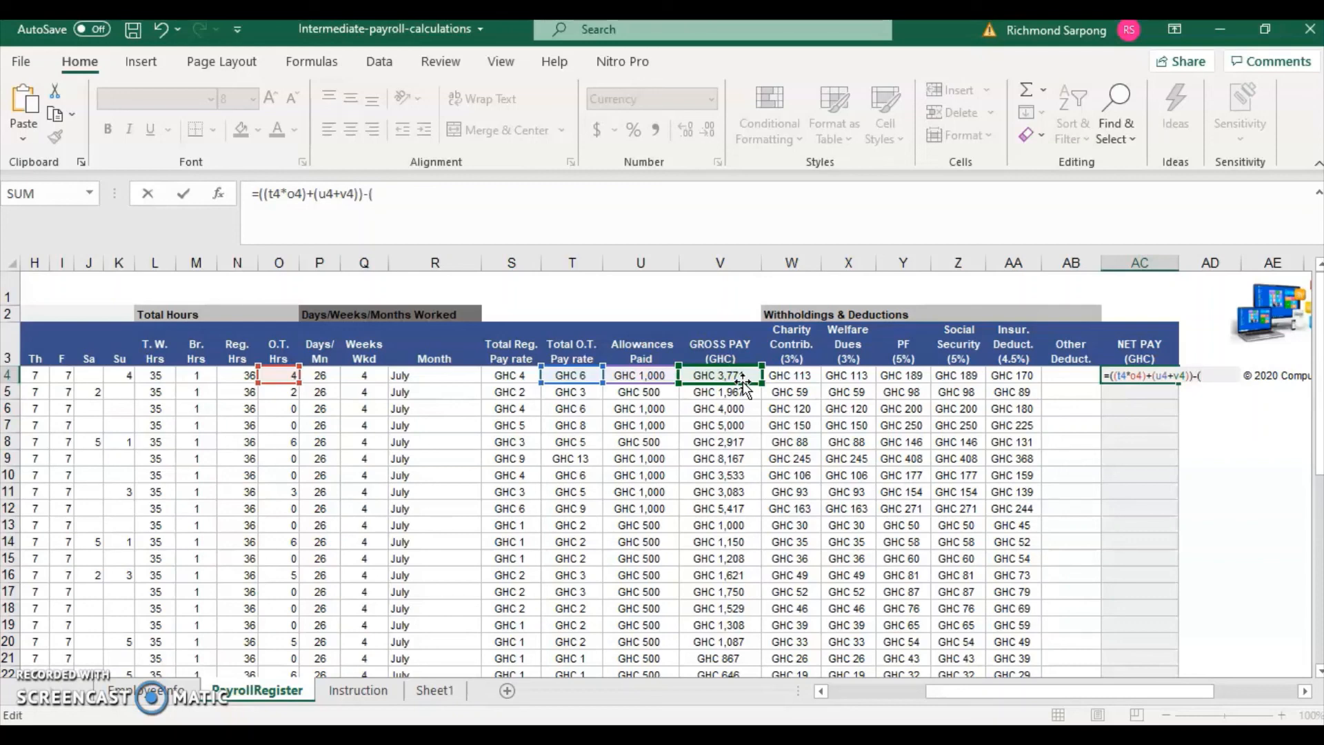
type("w4+")
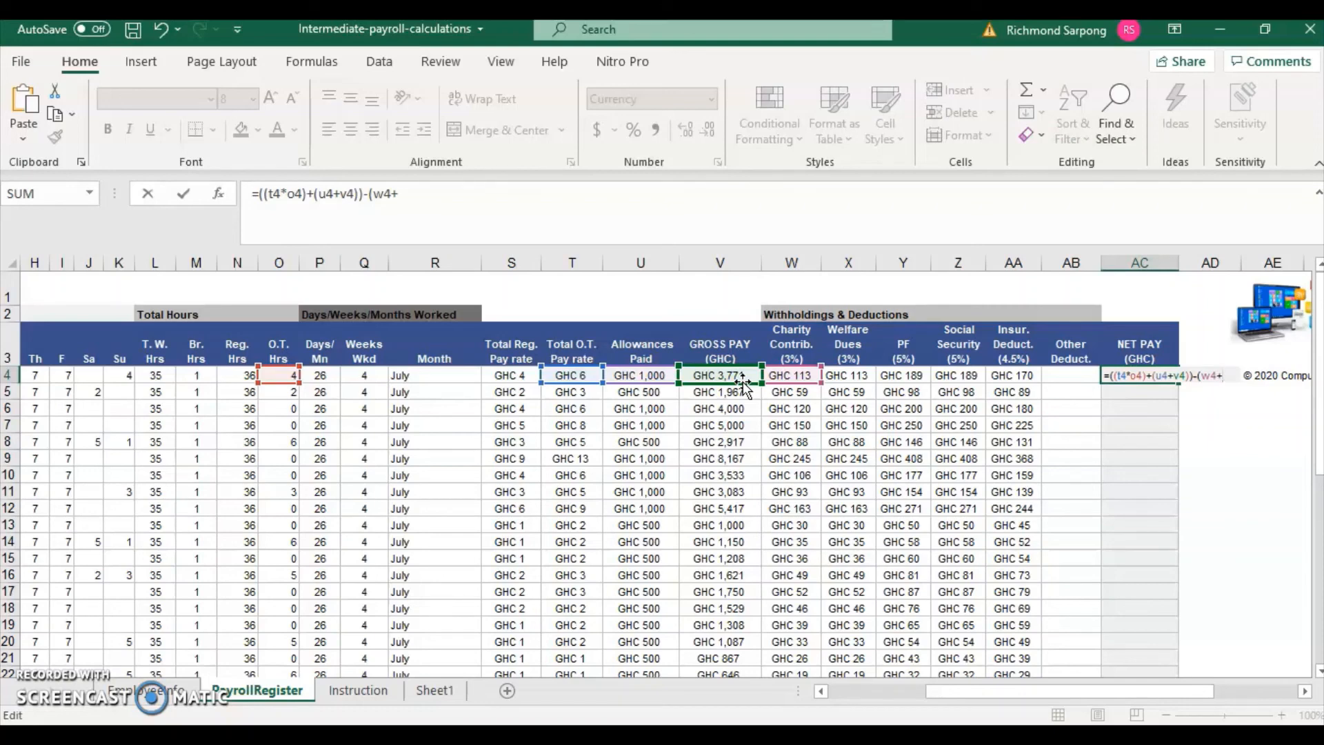
type("x4")
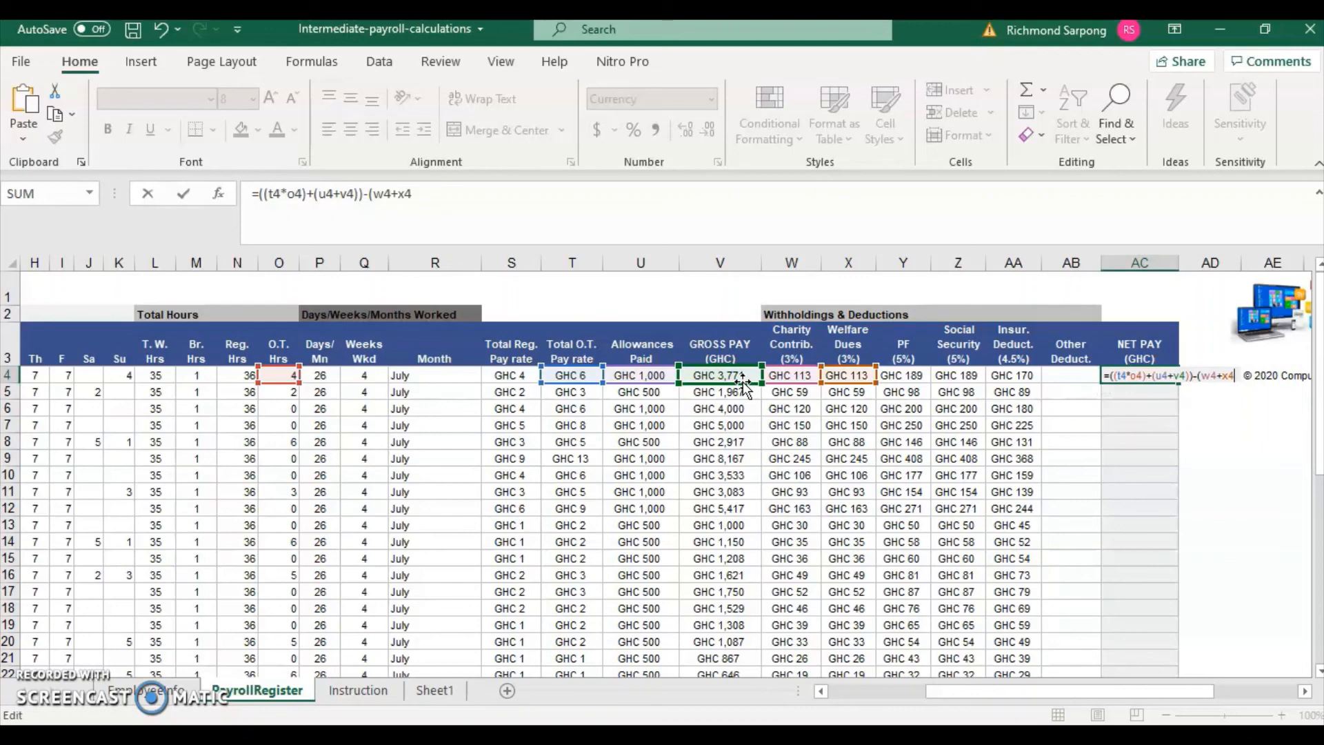
type("+")
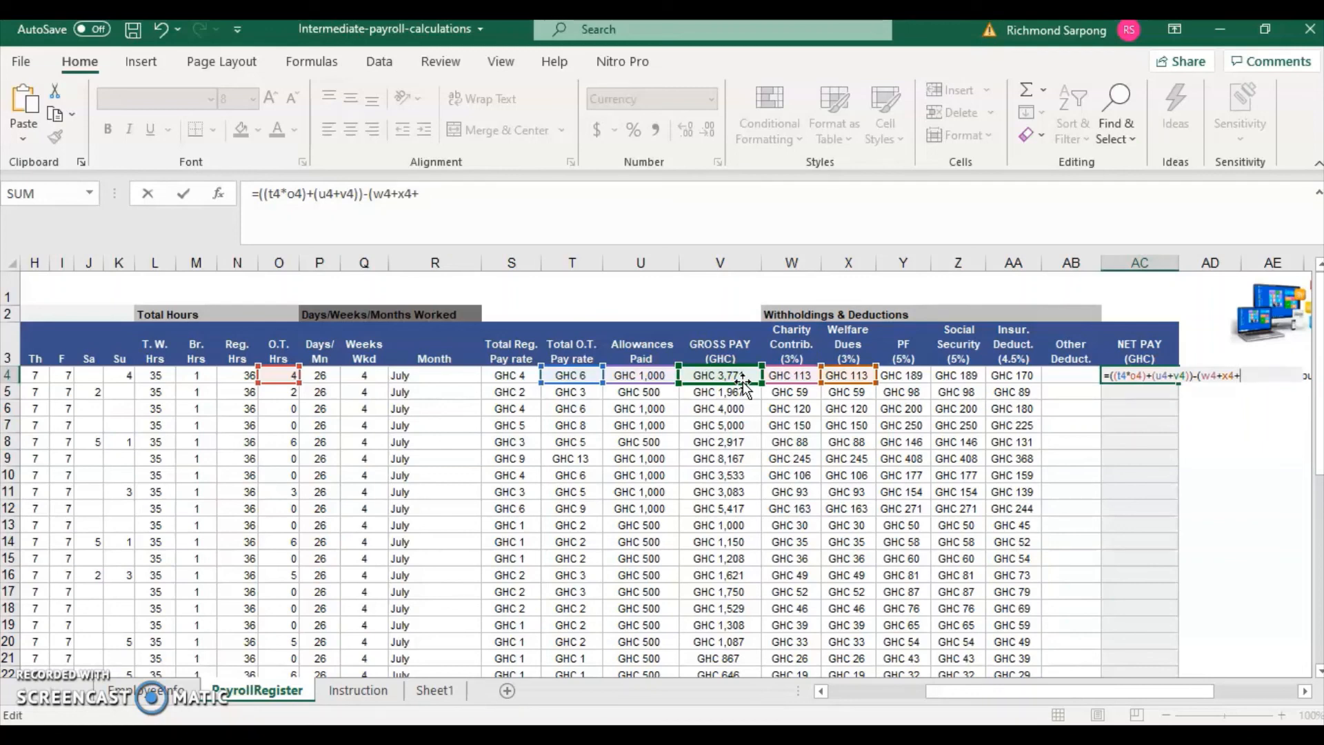
type("y4")
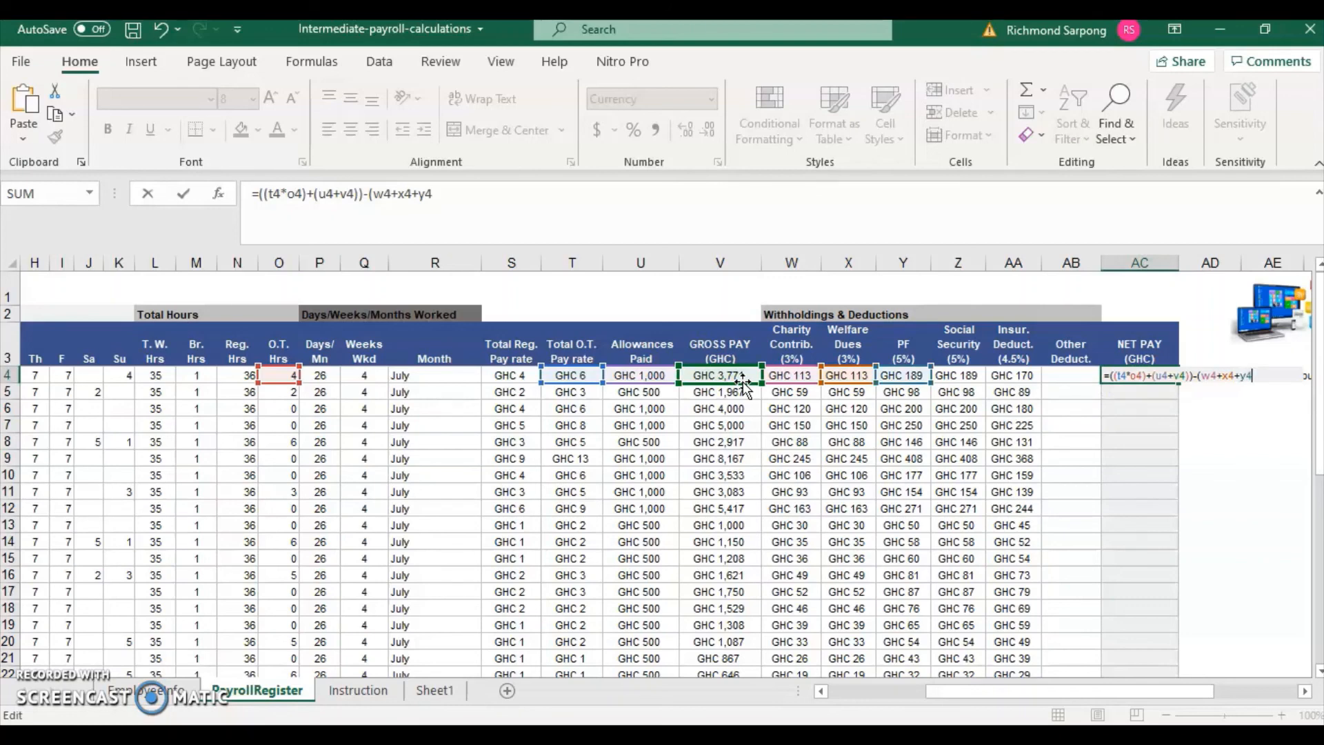
type("+")
type("z")
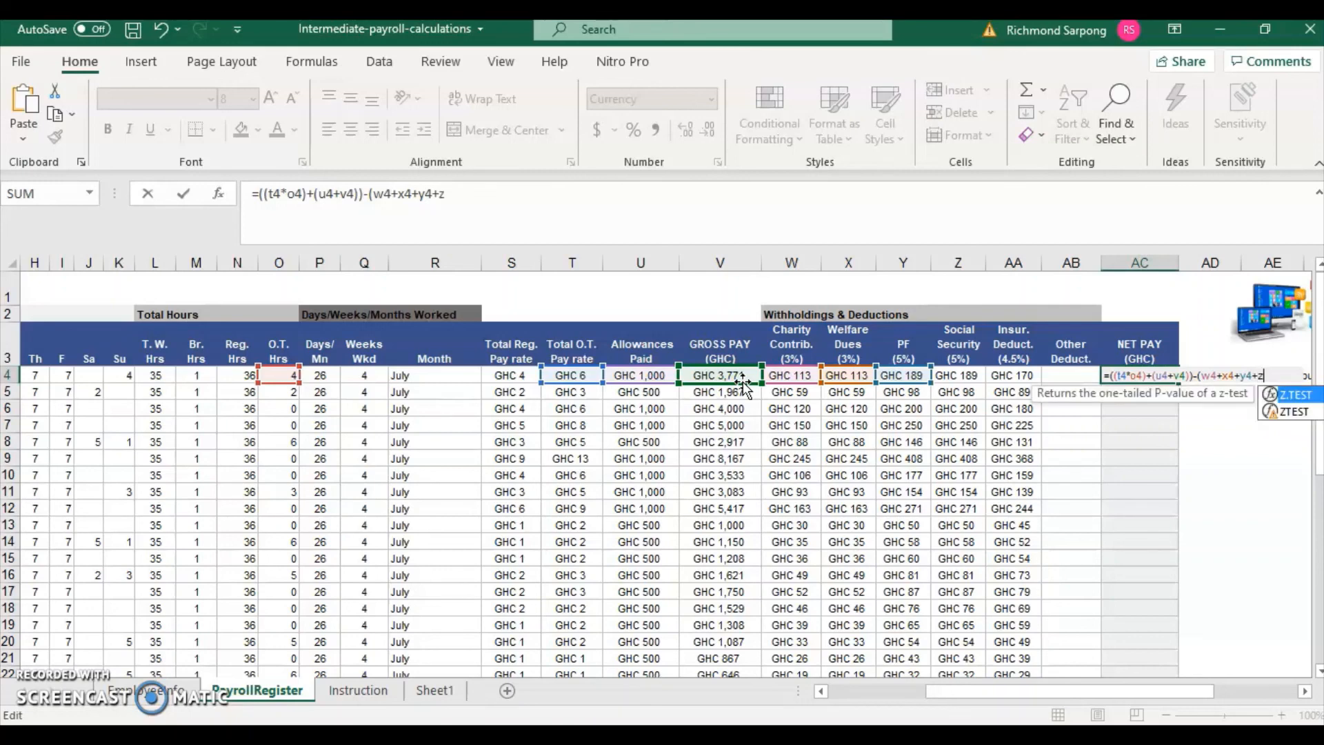
type("4")
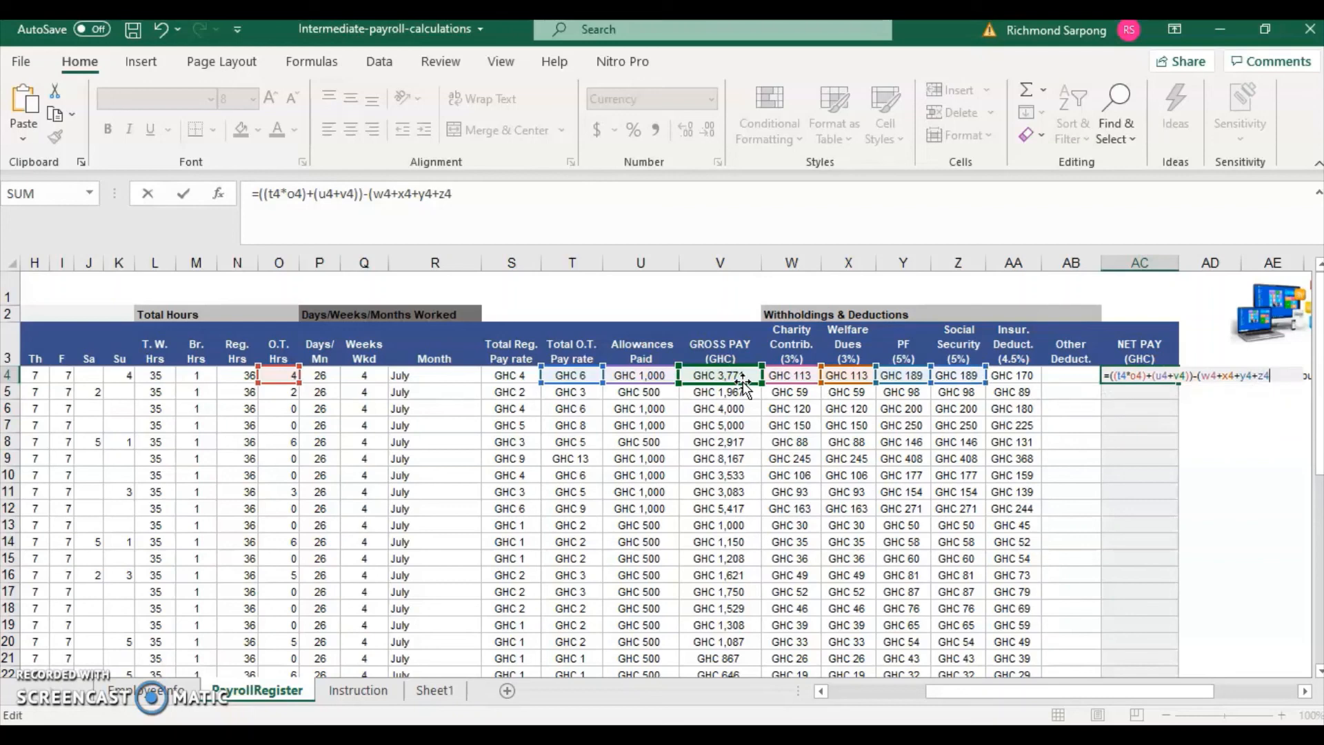
type("+aa4")
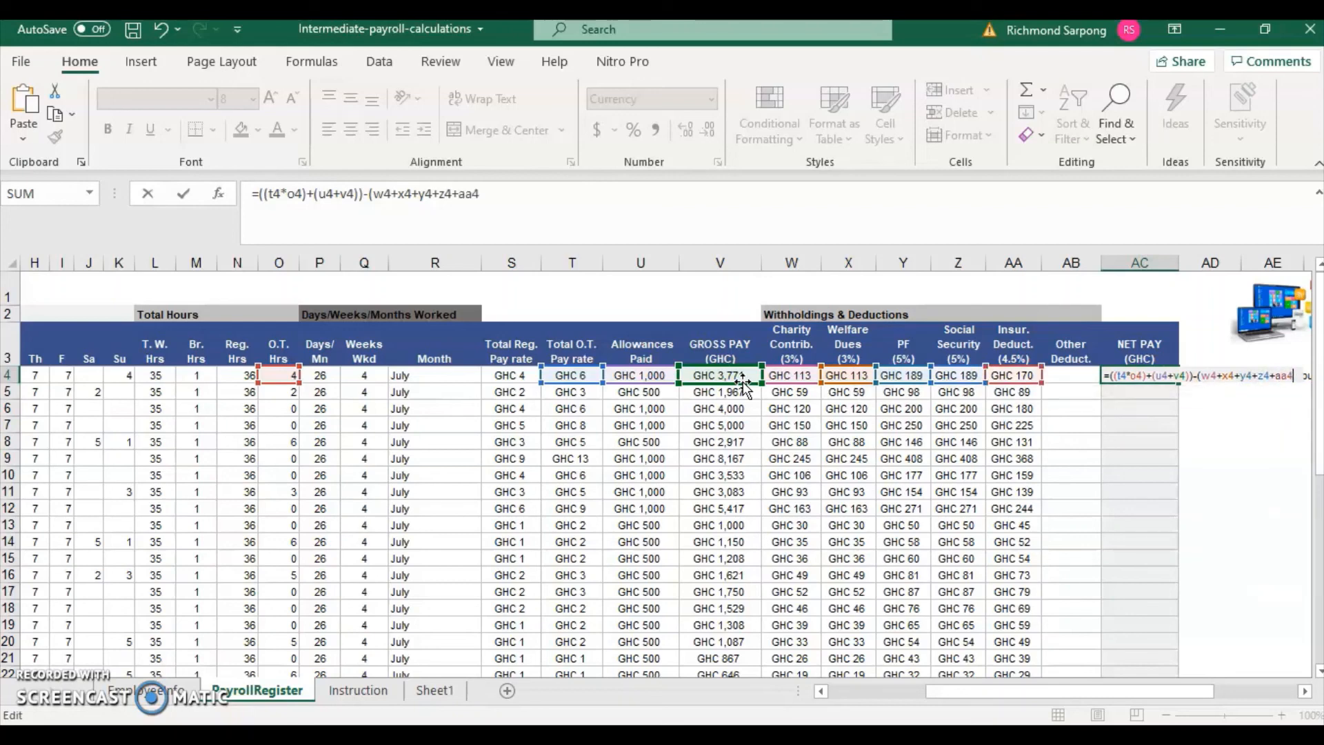
type(")")
key("Return")
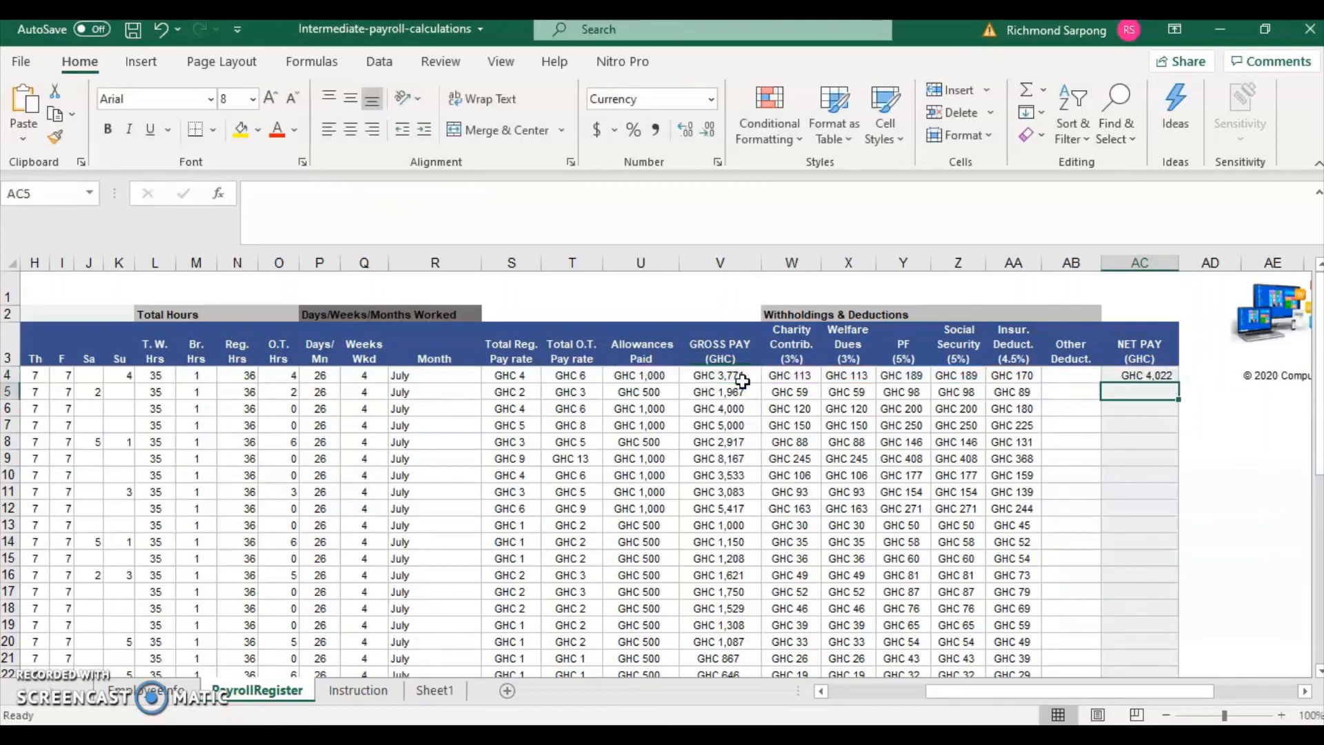
Fill the net pay formula from AC4 down to AC45.
left_click(1141, 375)
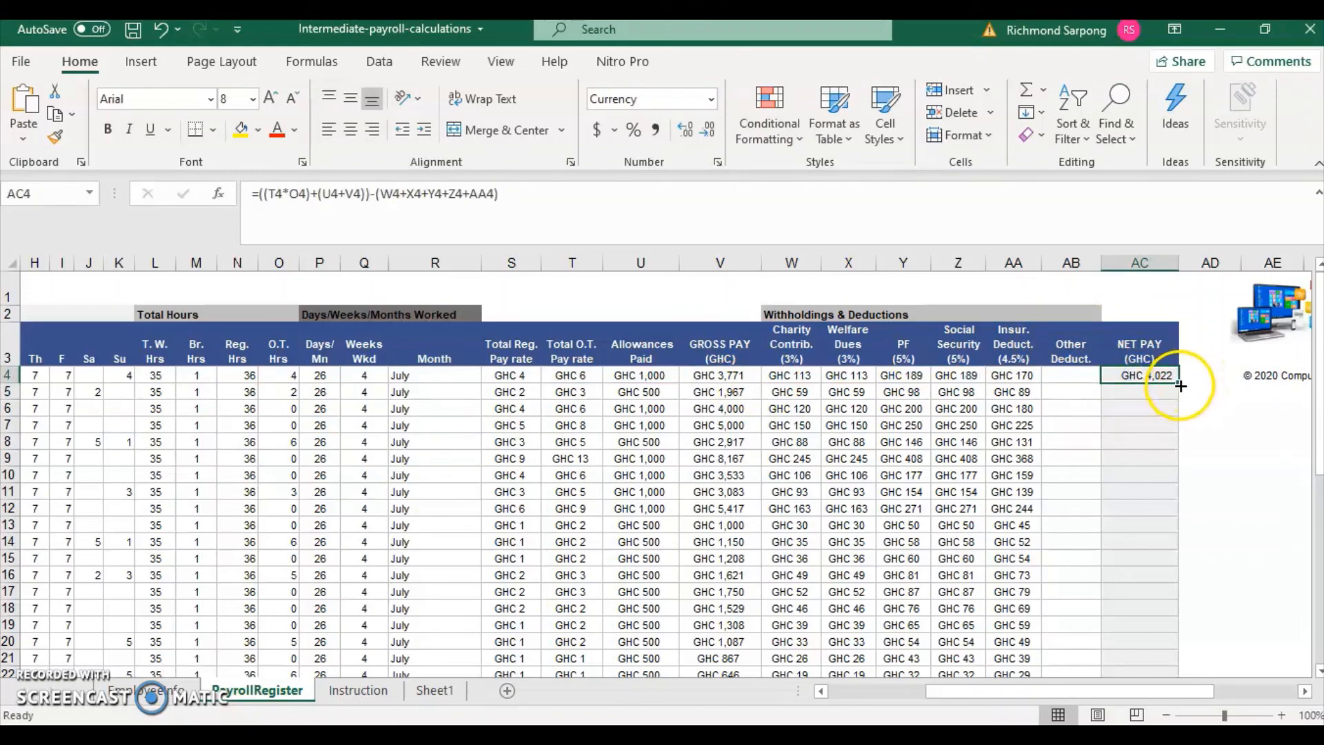
left_click_drag(1177, 383, 1183, 635)
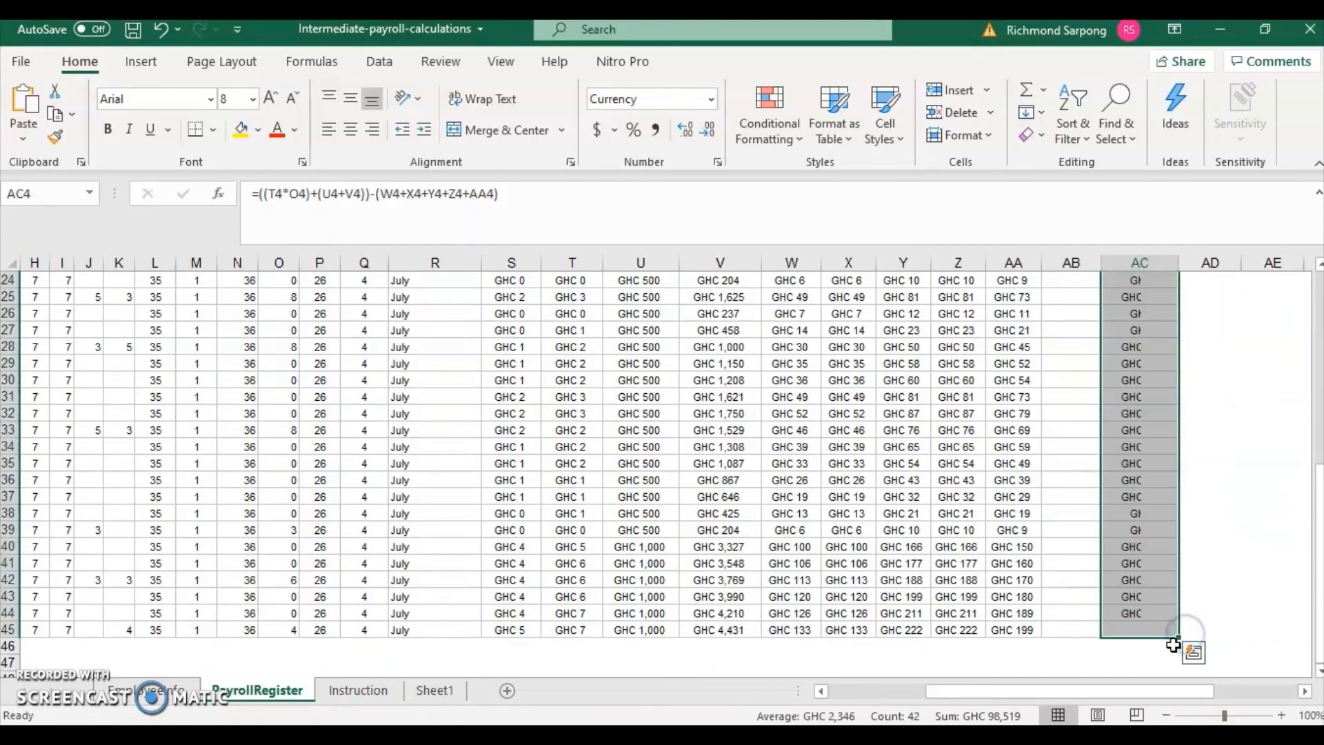
Review the net pay column through row 45 against the hours, pay rates, allowances and deductions, including the formula in AC4.
scroll(1118, 590, "up", 7)
scroll(1138, 372, "down", 12)
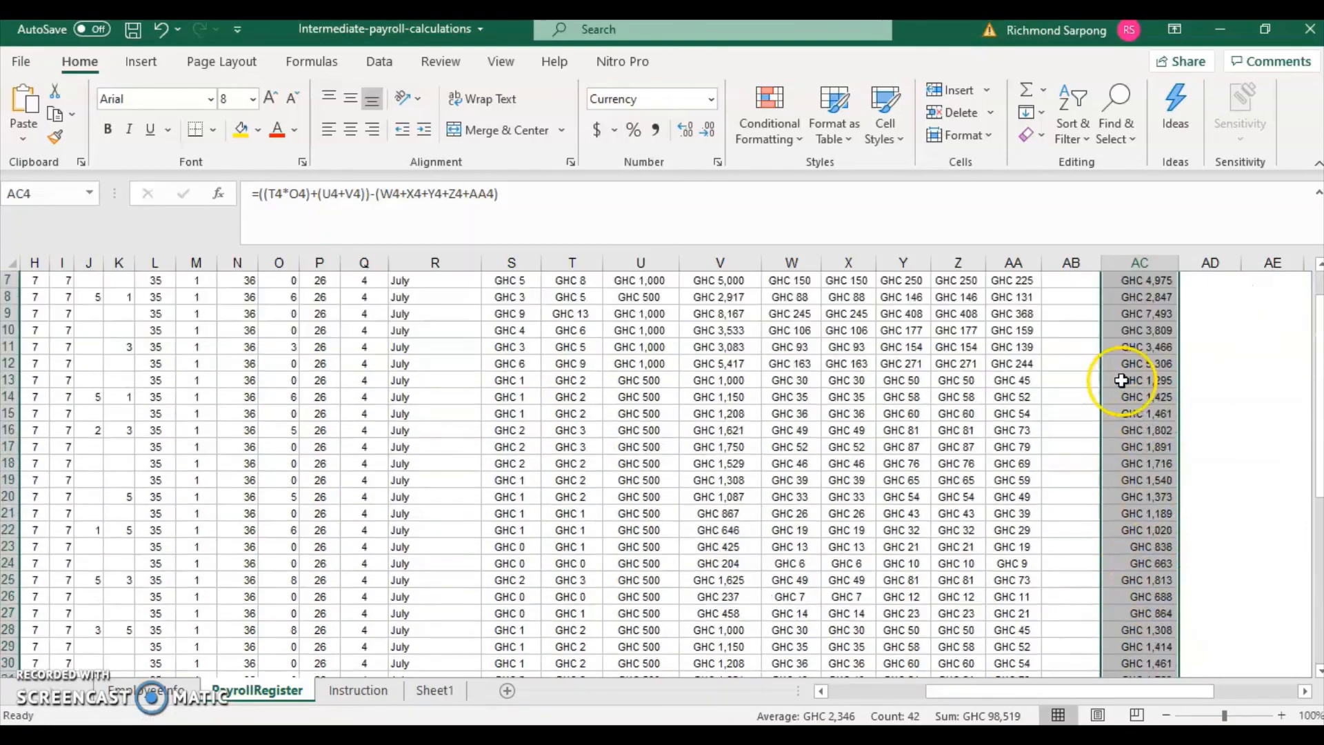
scroll(1113, 433, "up", 12)
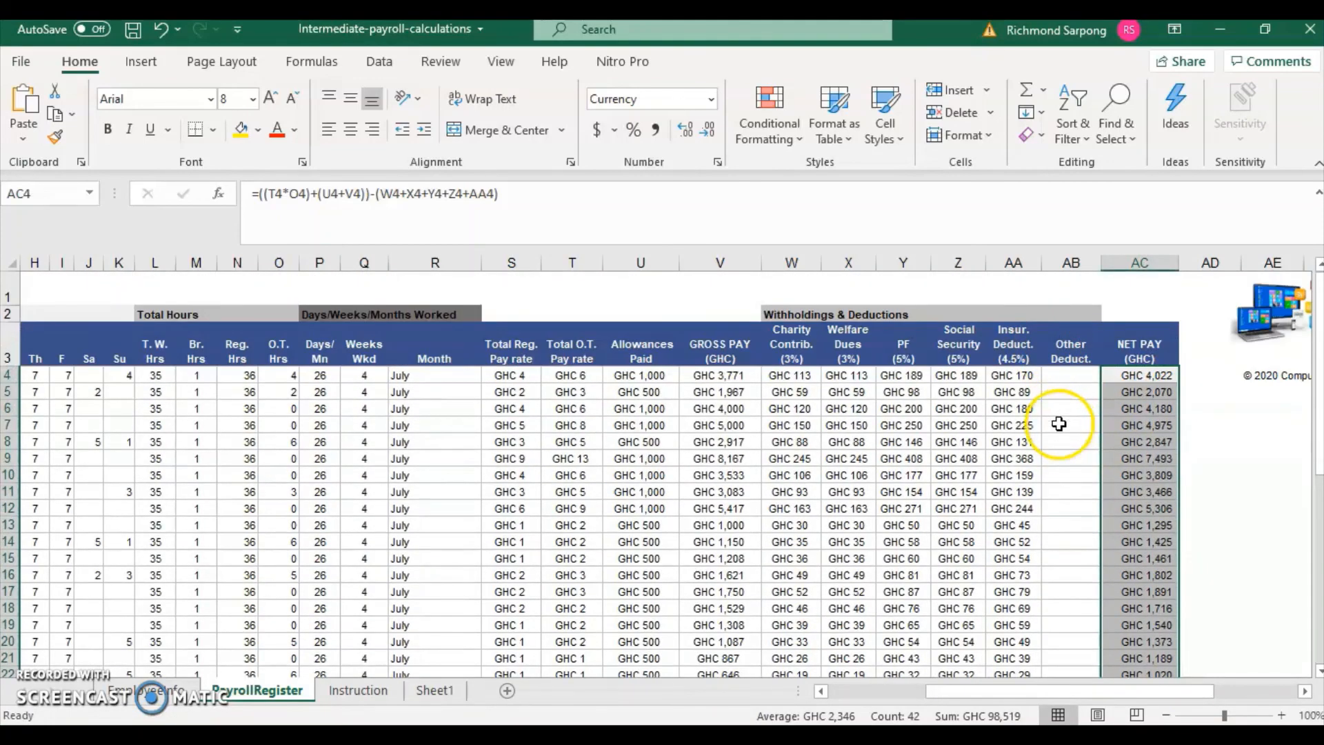
scroll(1103, 441, "down", 6)
scroll(1137, 458, "down", 5)
scroll(1170, 455, "up", 11)
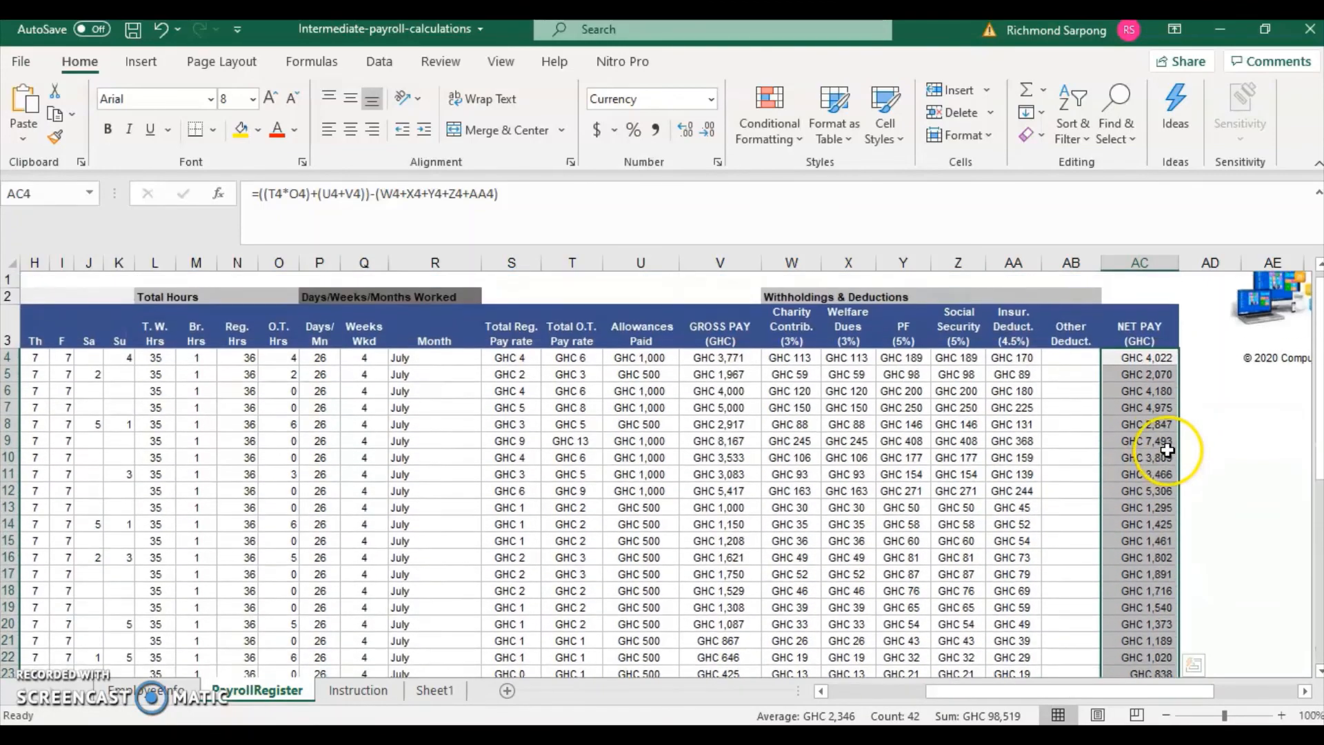
left_click(1148, 375)
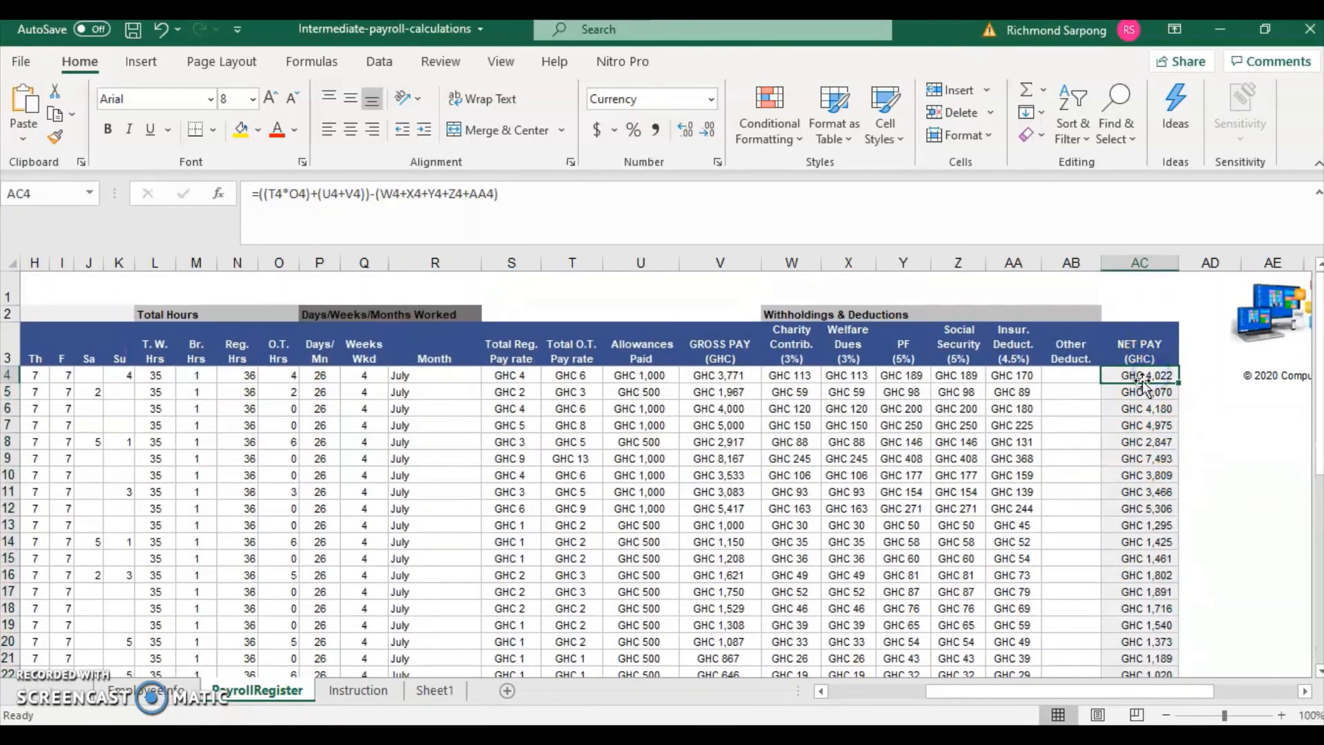
scroll(1153, 438, "down", 10)
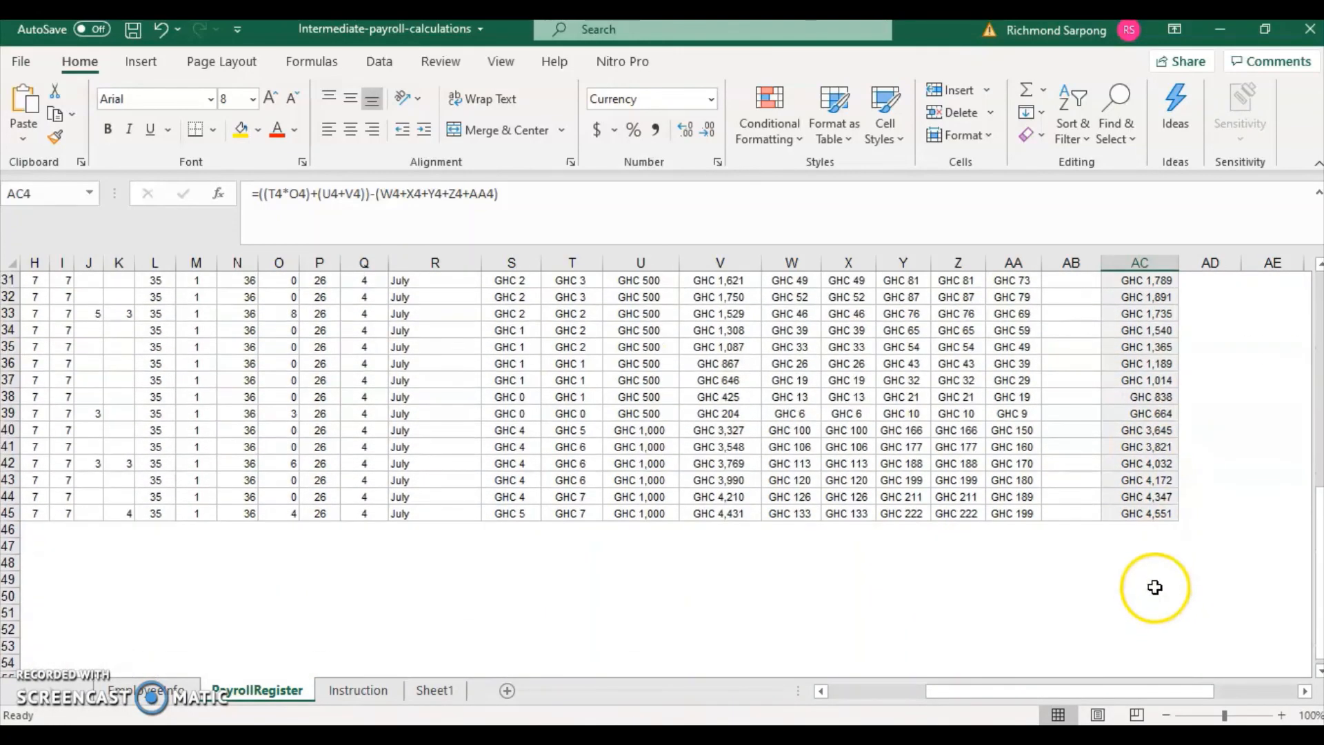
scroll(1156, 509, "up", 10)
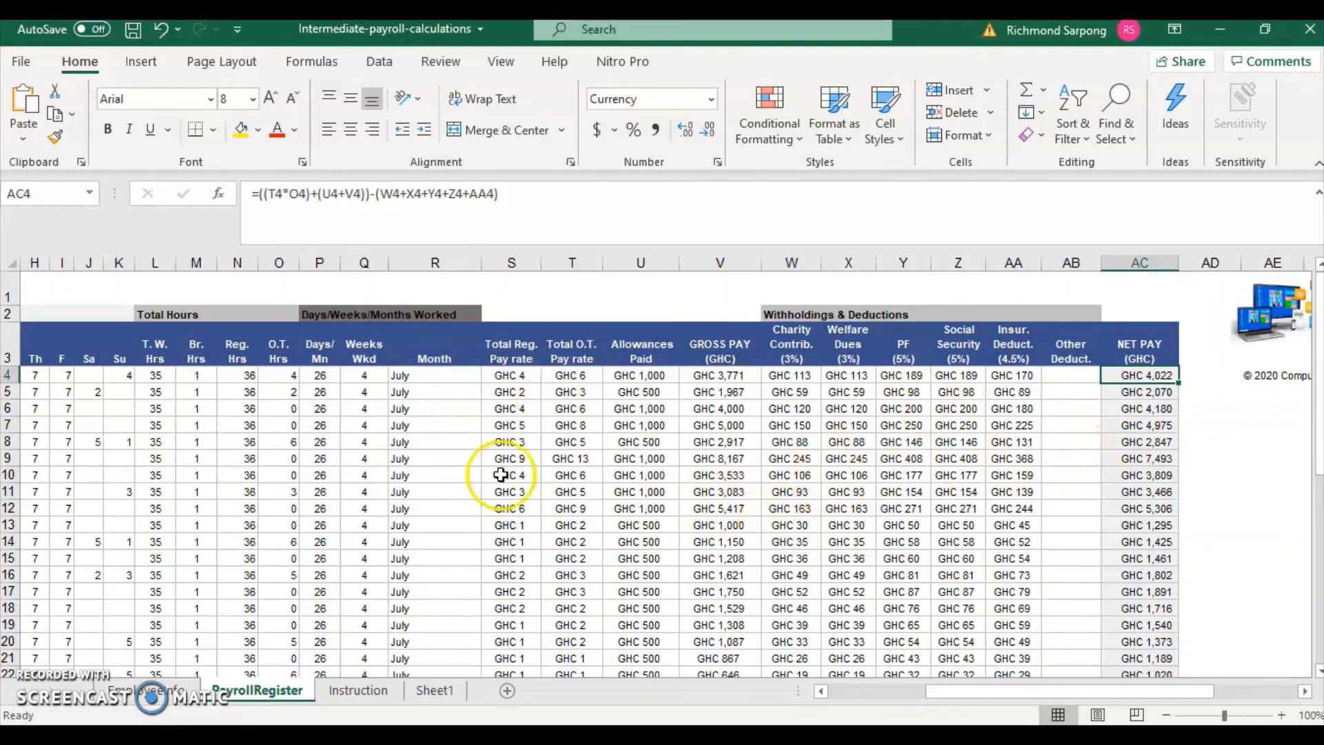
scroll(648, 459, "down", 4)
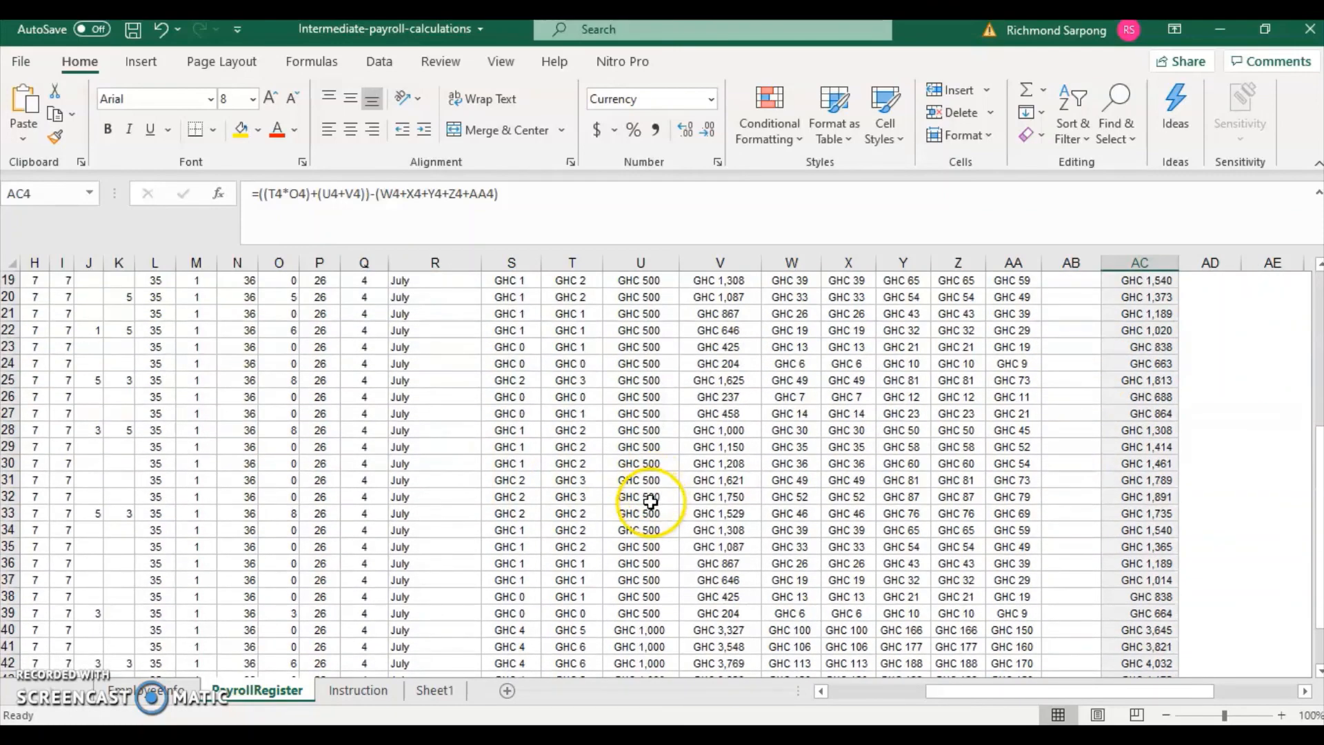
scroll(992, 431, "up", 5)
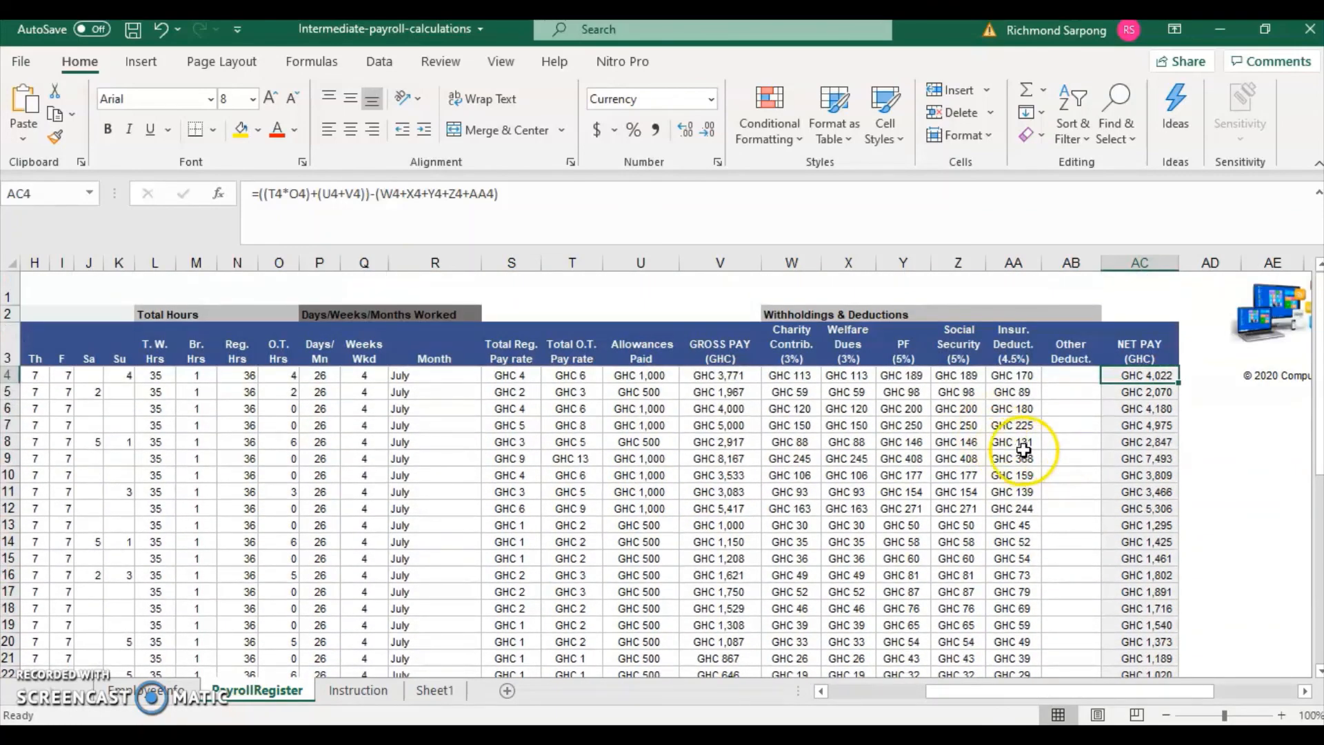